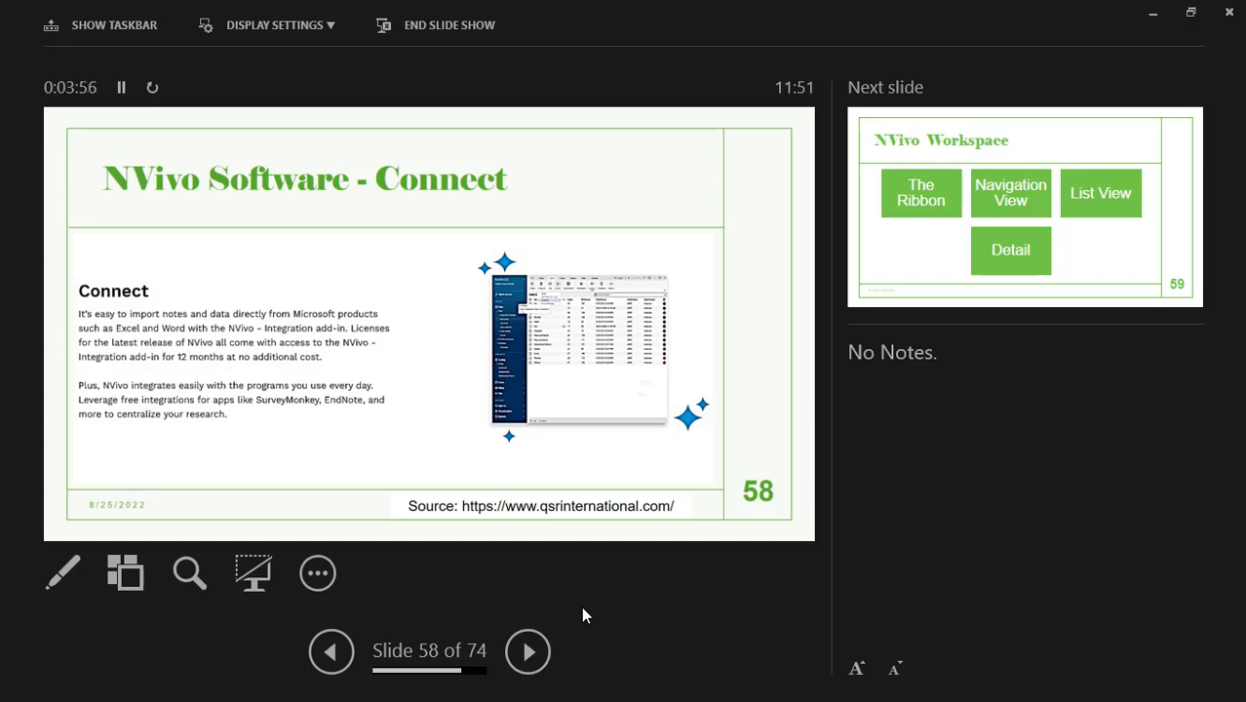
Review the NVivo Software slides on Import, Organise, Explore and Connect, and advance to the NVivo Workspace slide.
{"action": "key", "text": "Left"}
{"action": "key", "text": "Left"}
{"action": "key", "text": "Left"}
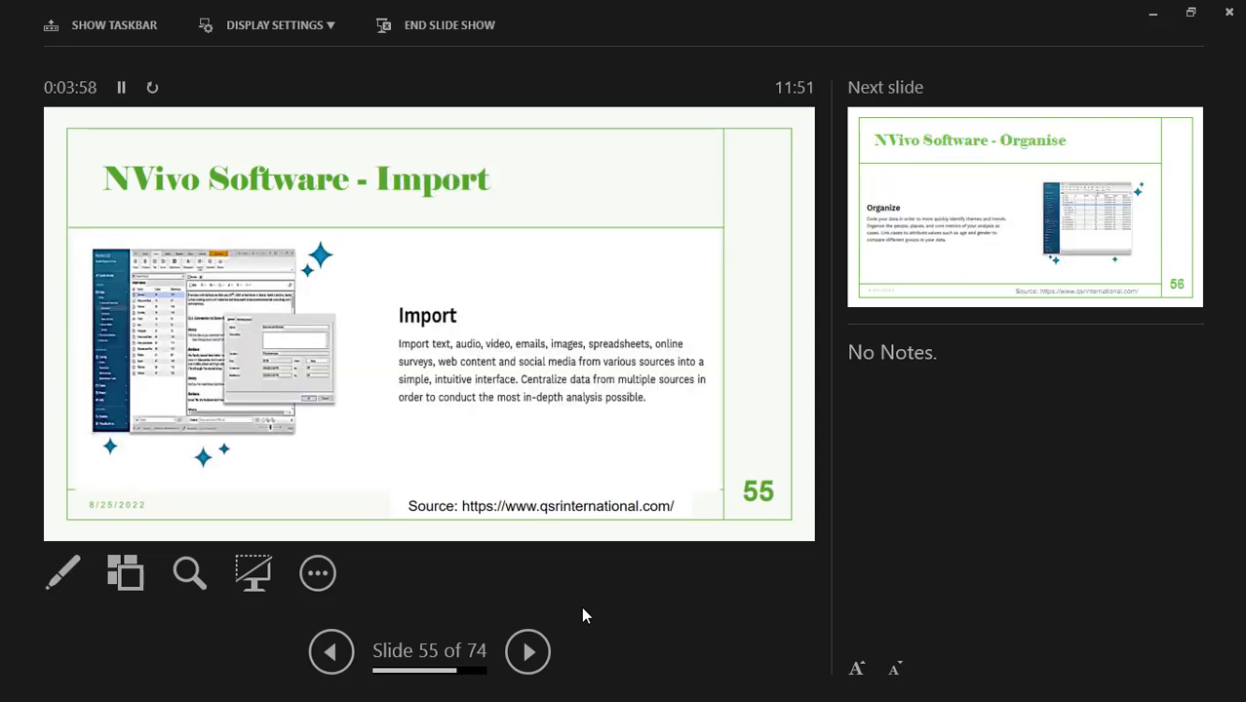
{"action": "key", "text": "Right"}
{"action": "key", "text": "Right"}
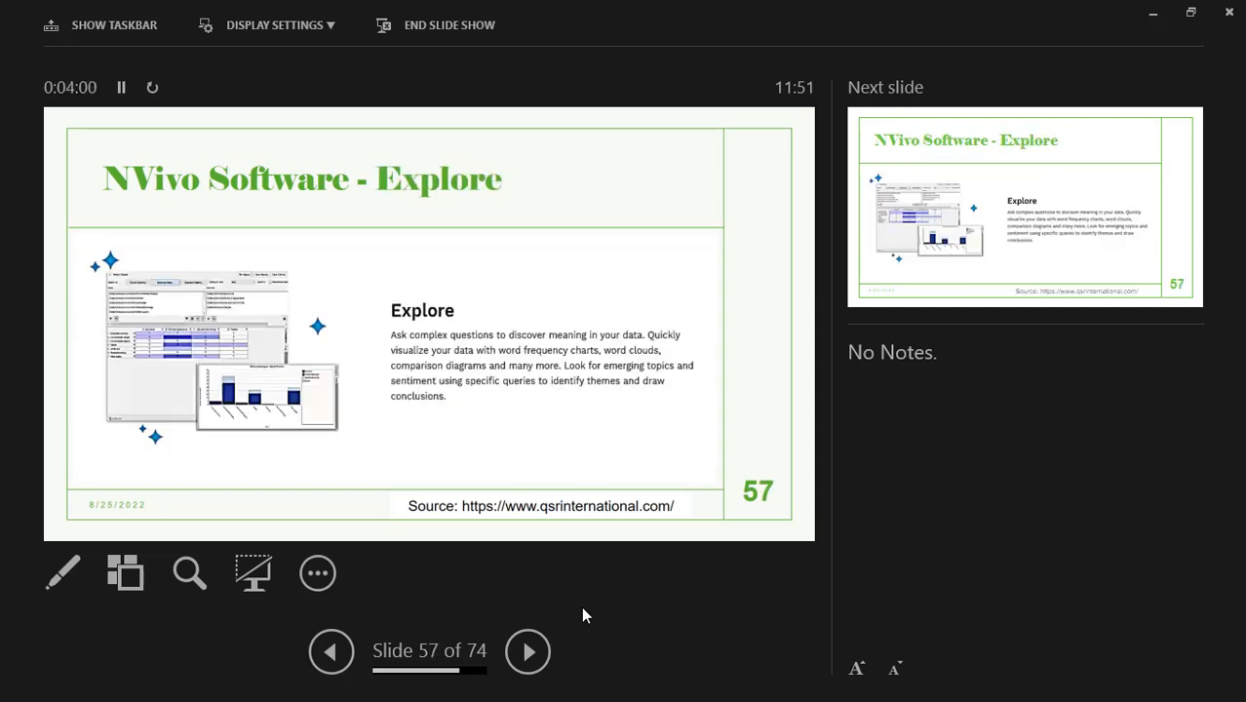
{"action": "key", "text": "Right"}
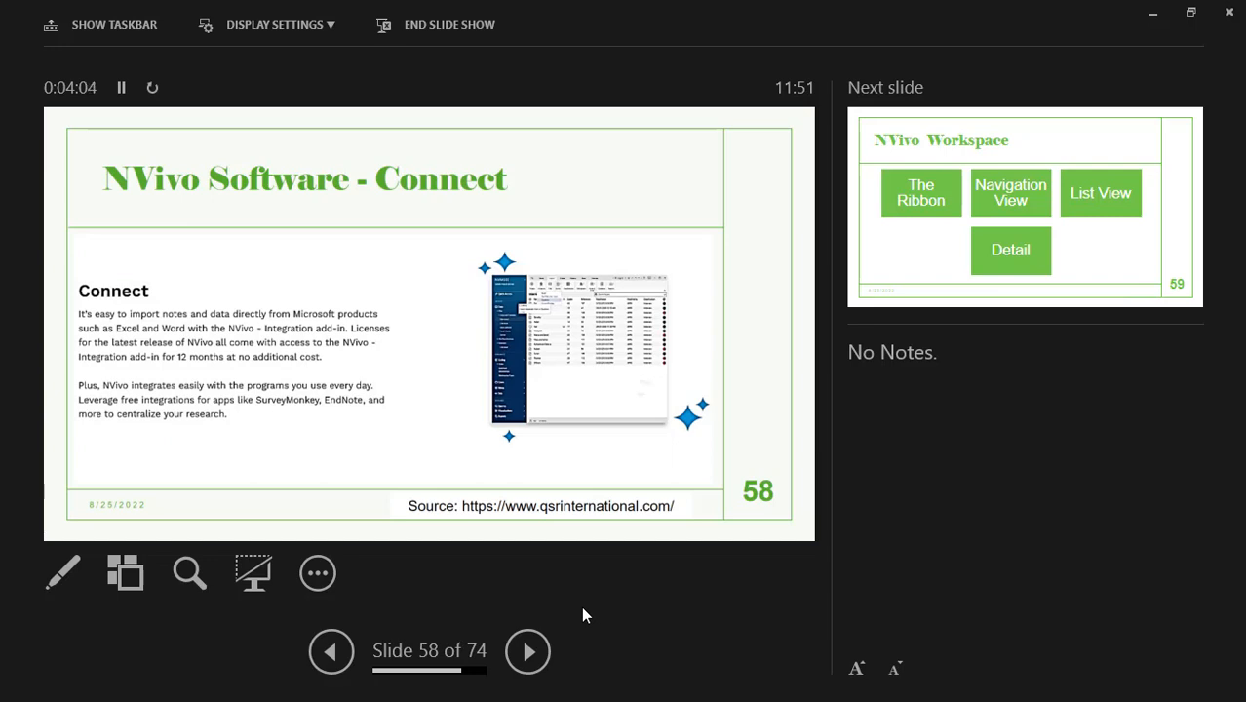
{"action": "key", "text": "Right"}
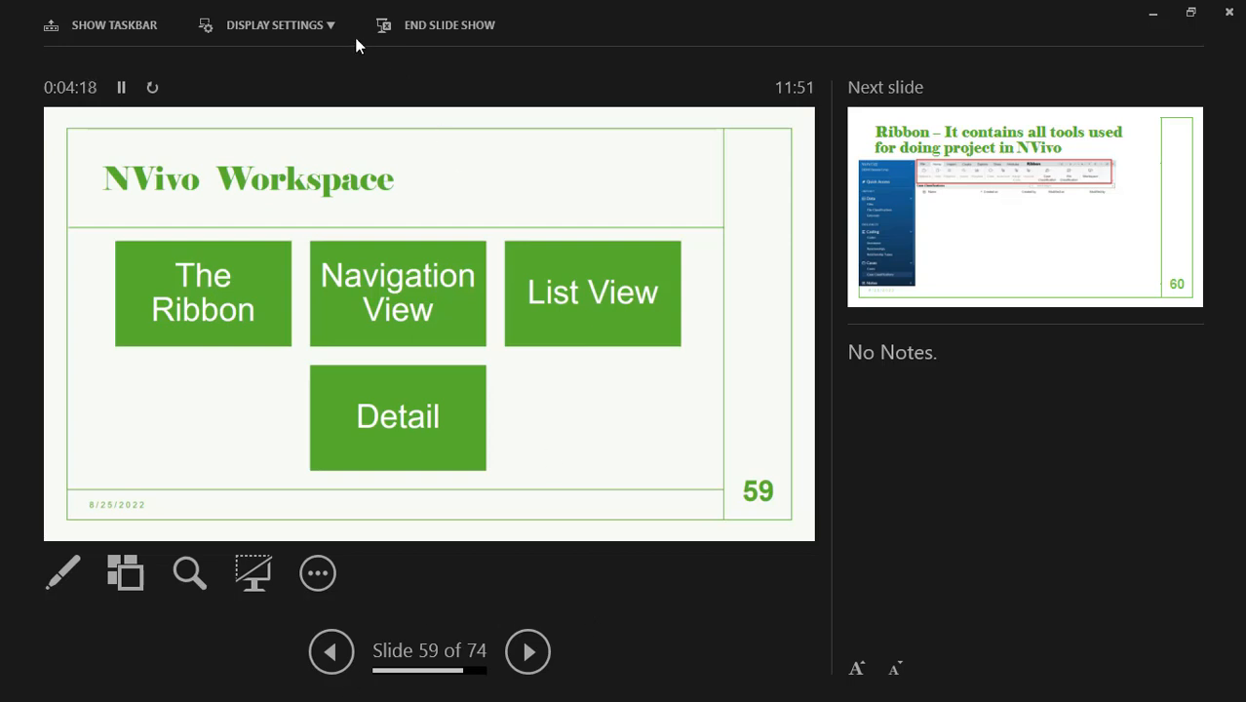
End the slide show and set the display projection mode to Duplicate.
{"action": "key", "text": "Escape"}
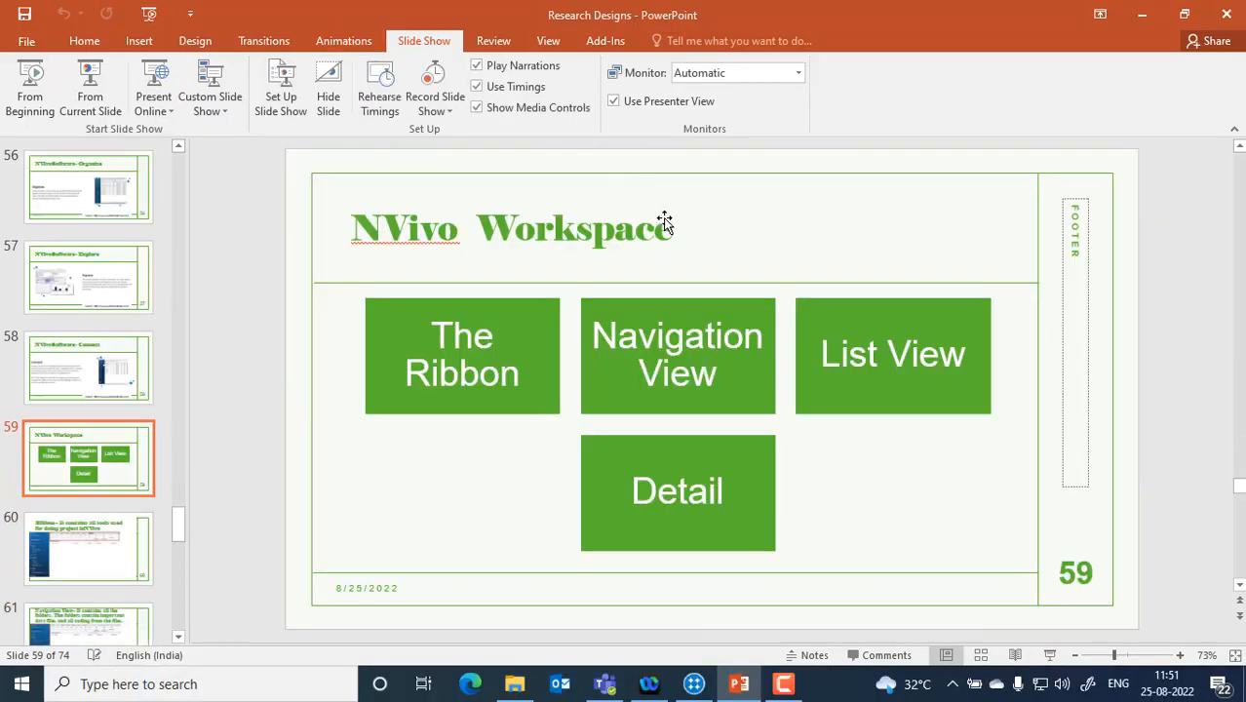
{"action": "mouse_move", "coordinate": [783, 684]}
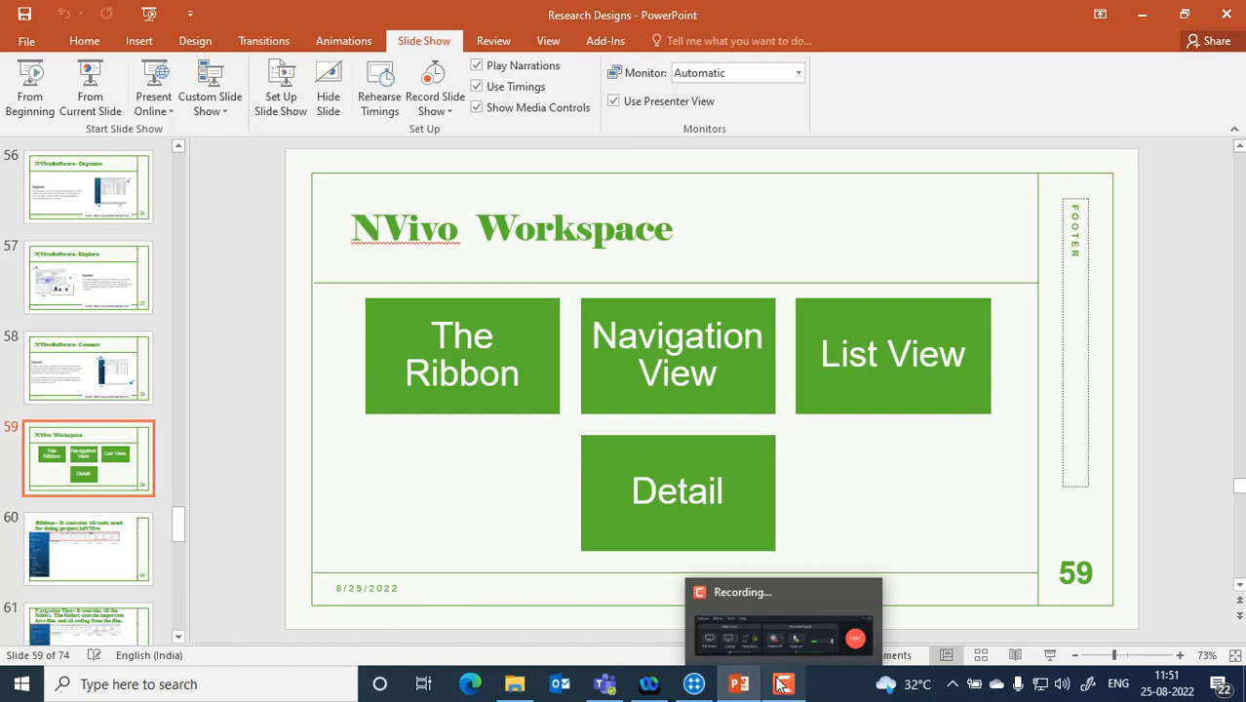
{"action": "key", "text": "super+p"}
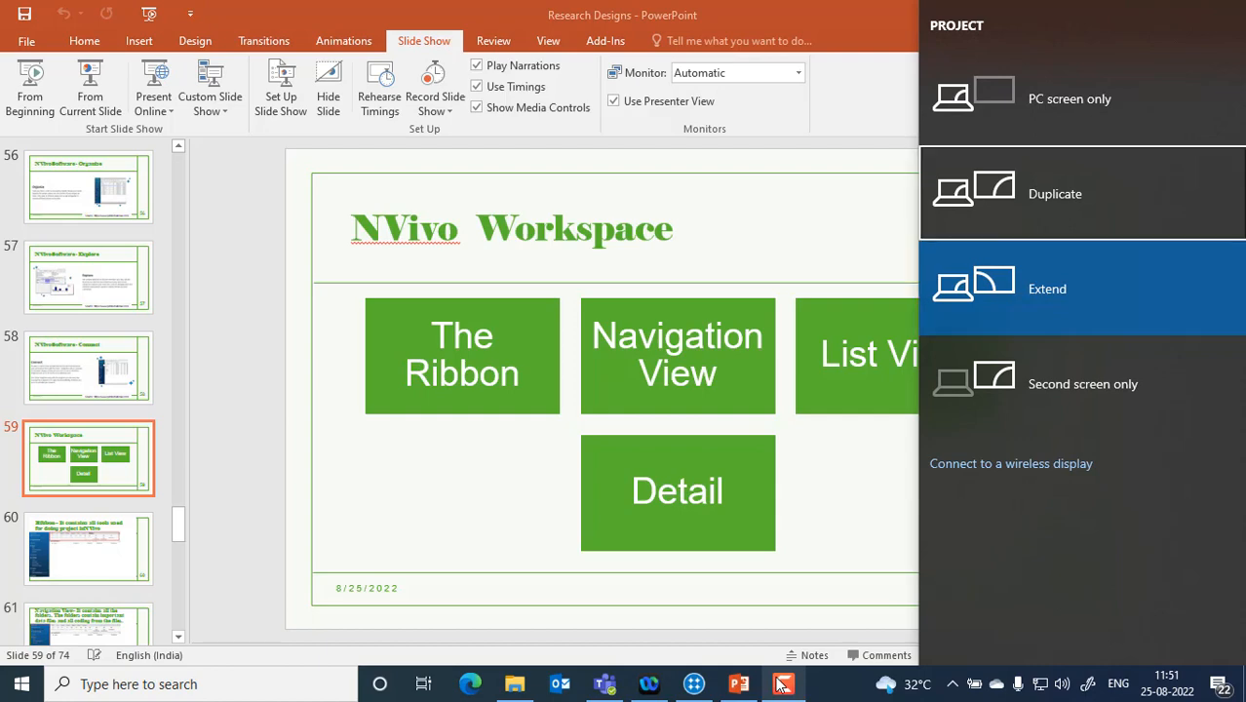
{"action": "key", "text": "Up"}
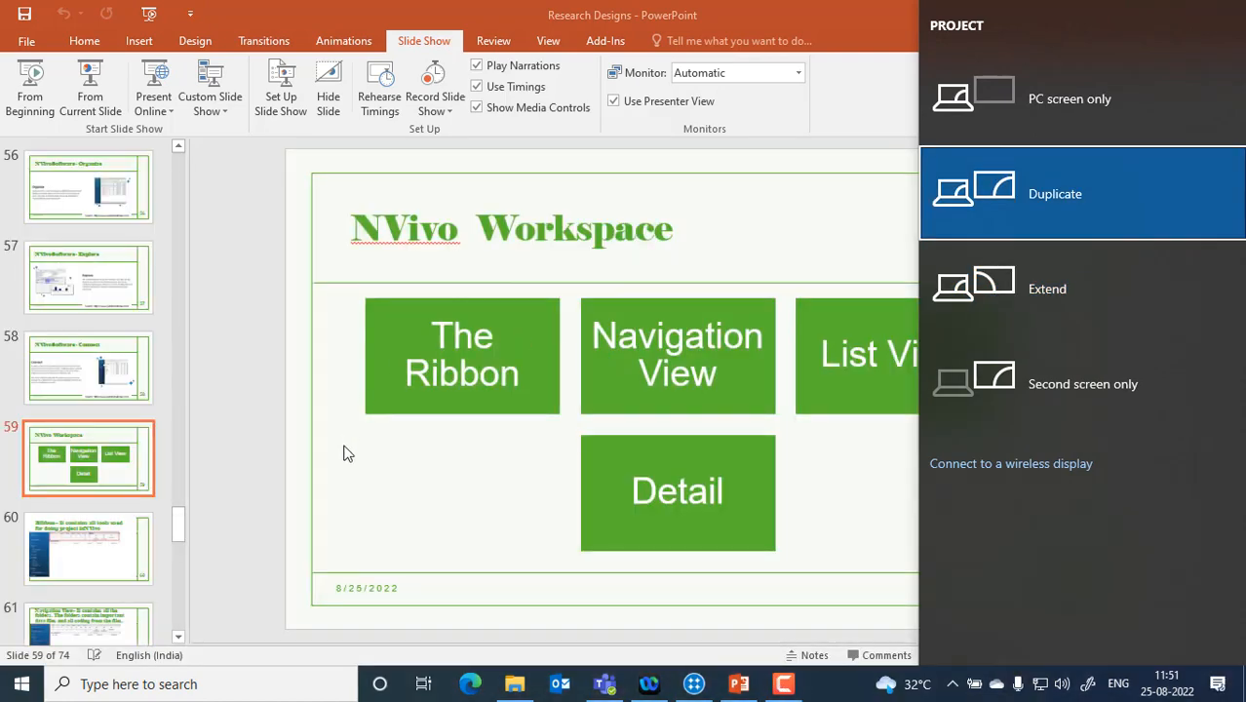
{"action": "left_click", "coordinate": [344, 446]}
Minimize the presentation, switch to NVivo and start a new project titled "NIEPA WORKSHOP".
{"action": "left_click", "coordinate": [1143, 13]}
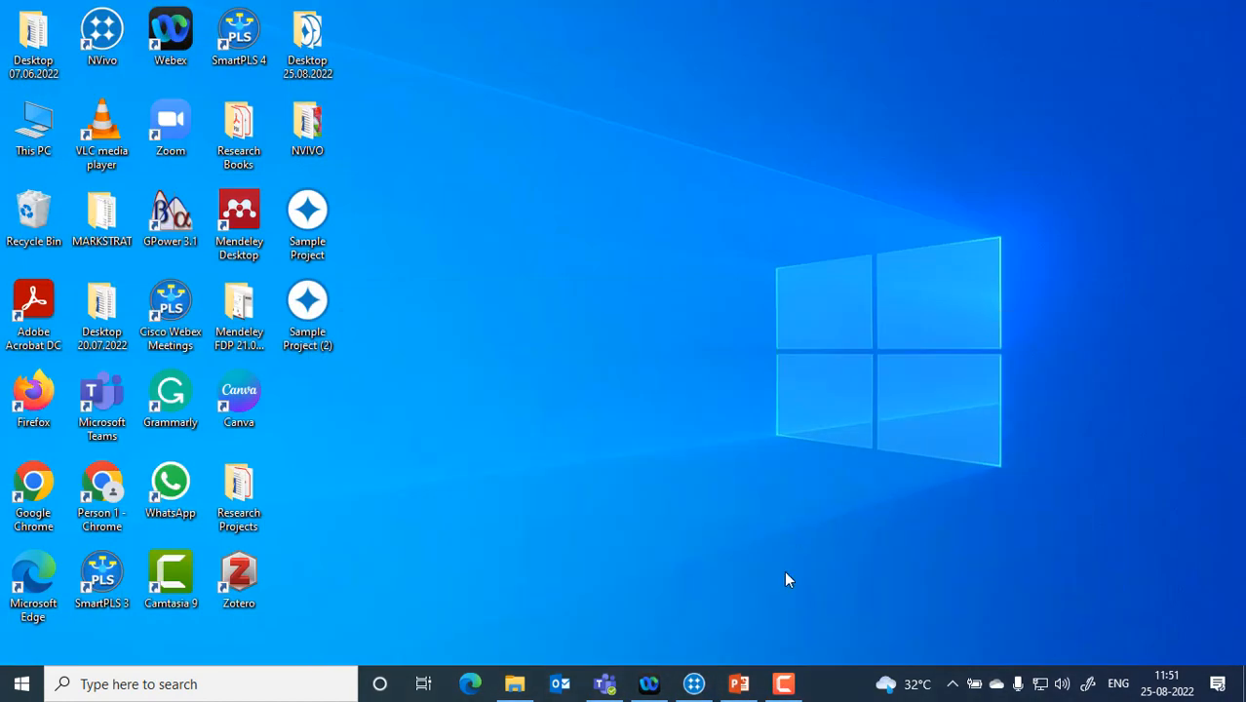
{"action": "left_click", "coordinate": [697, 683]}
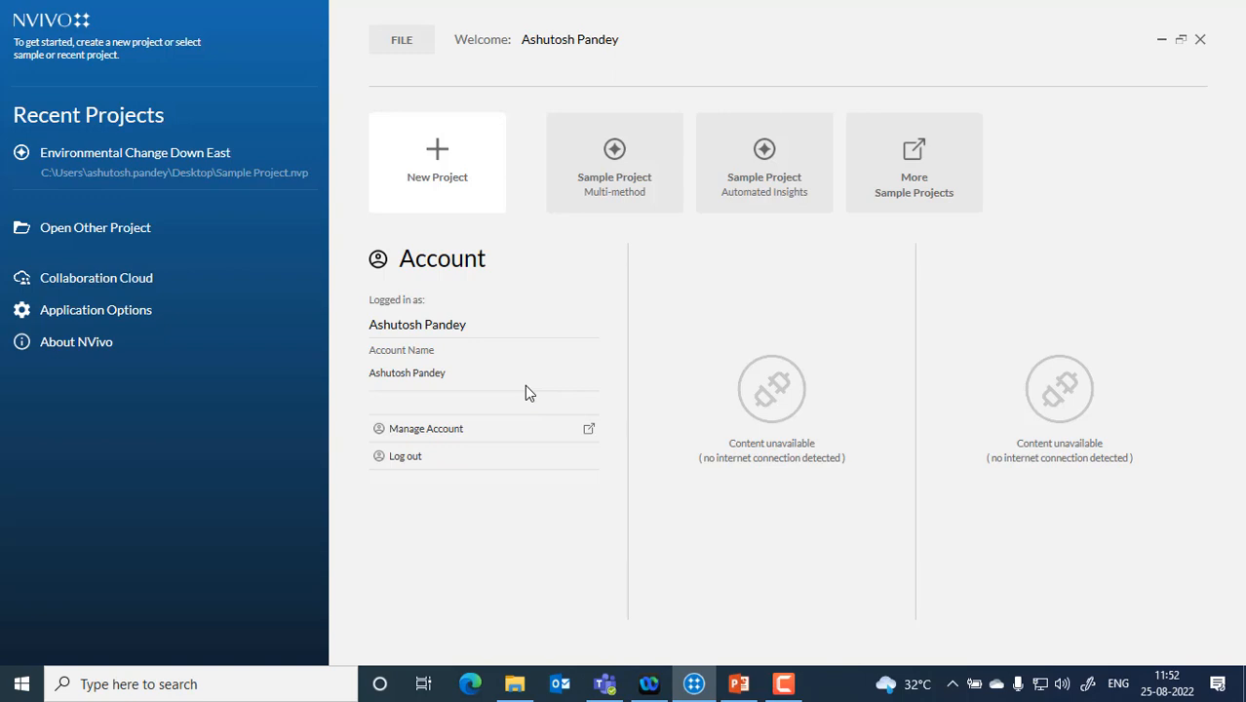
{"action": "left_click", "coordinate": [451, 168]}
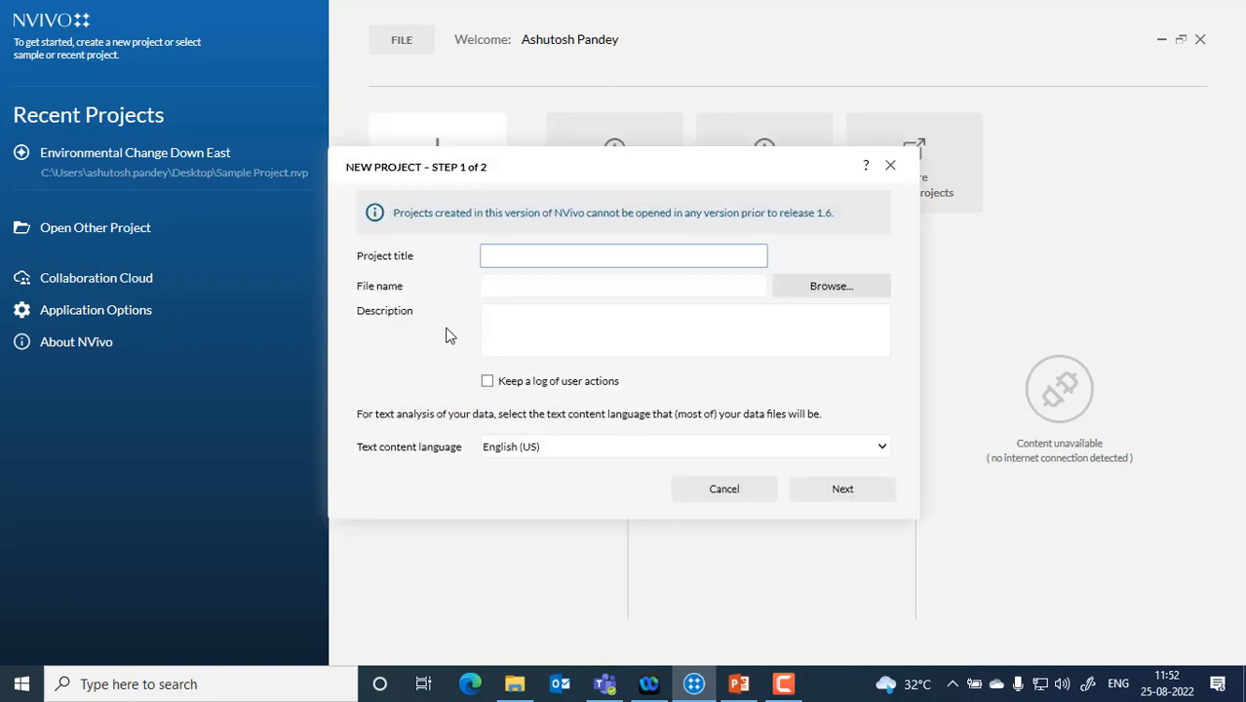
{"action": "type", "text": "NIEPA"}
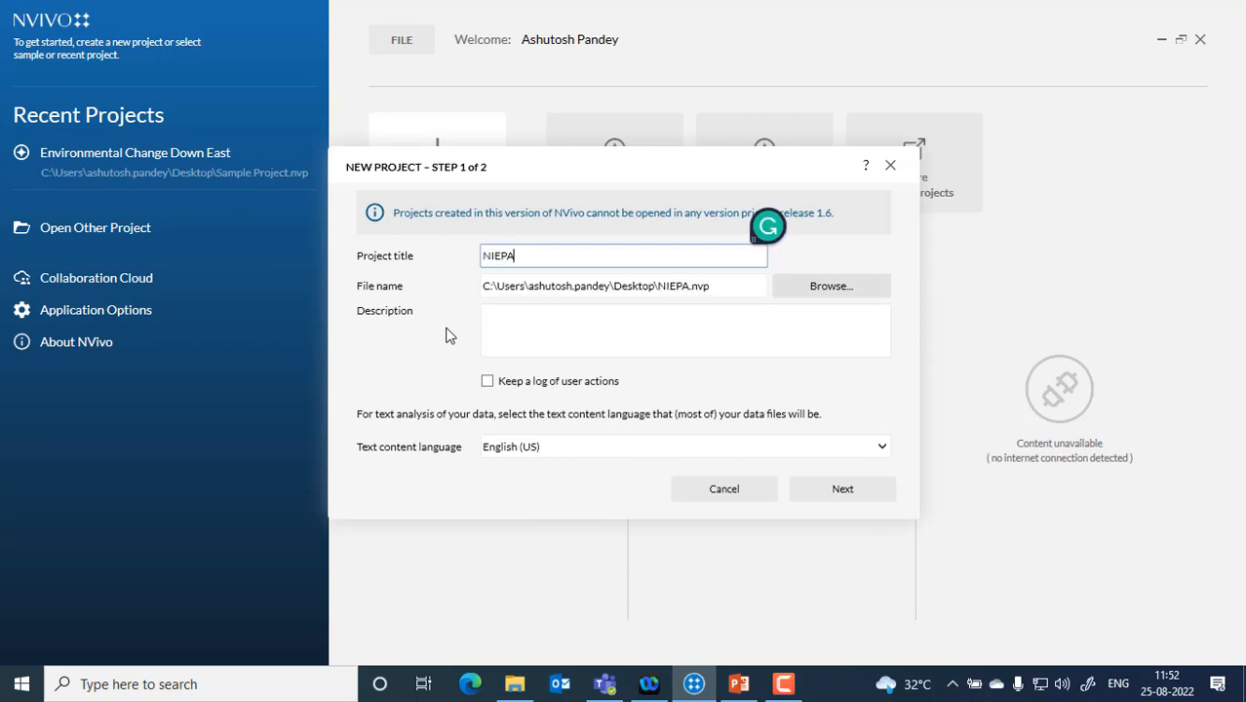
{"action": "type", "text": " WORKSHOP"}
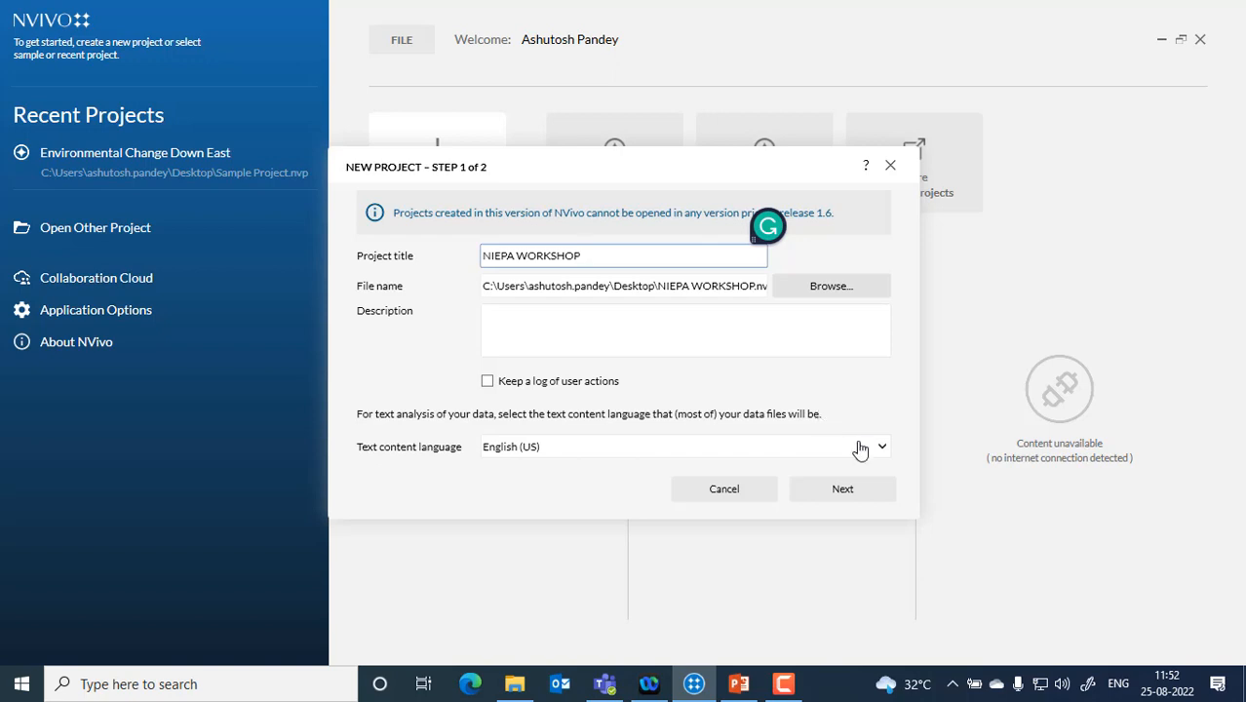
Enter "QUALITATIVE WORKSHOP" as the new project's description, correcting its first letter to a capital.
{"action": "left_click", "coordinate": [624, 339]}
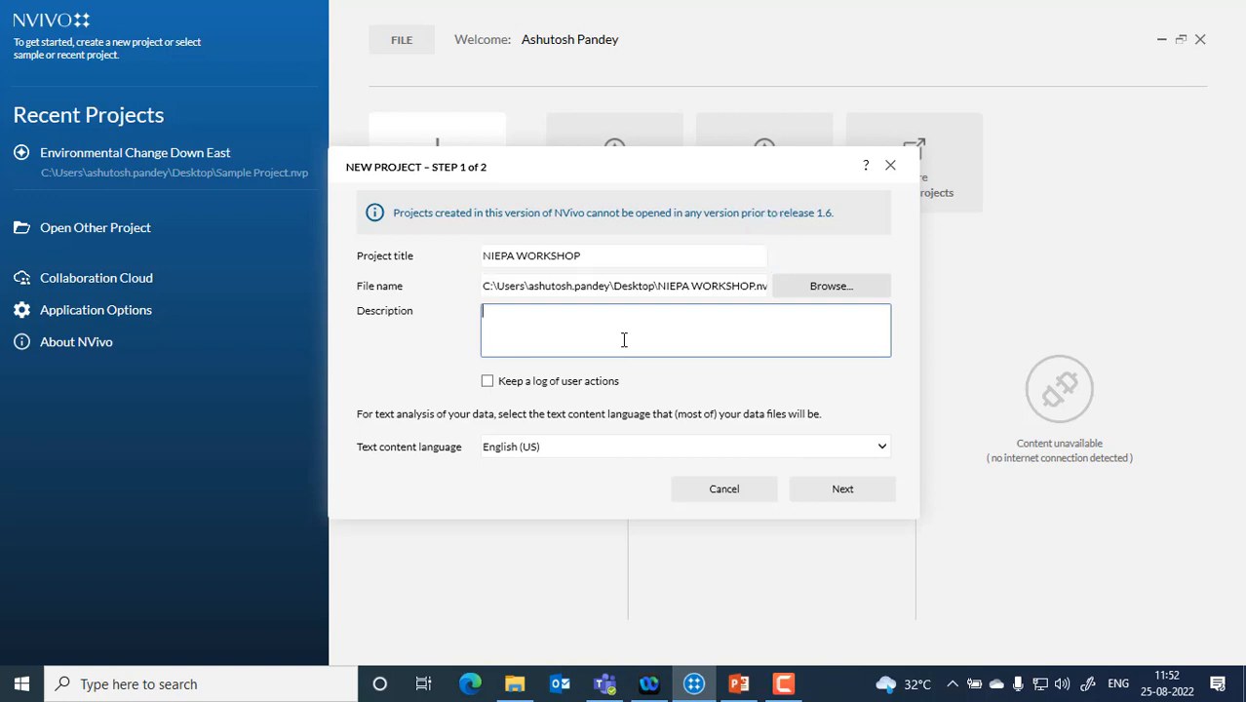
{"action": "type", "text": "qUALITA"}
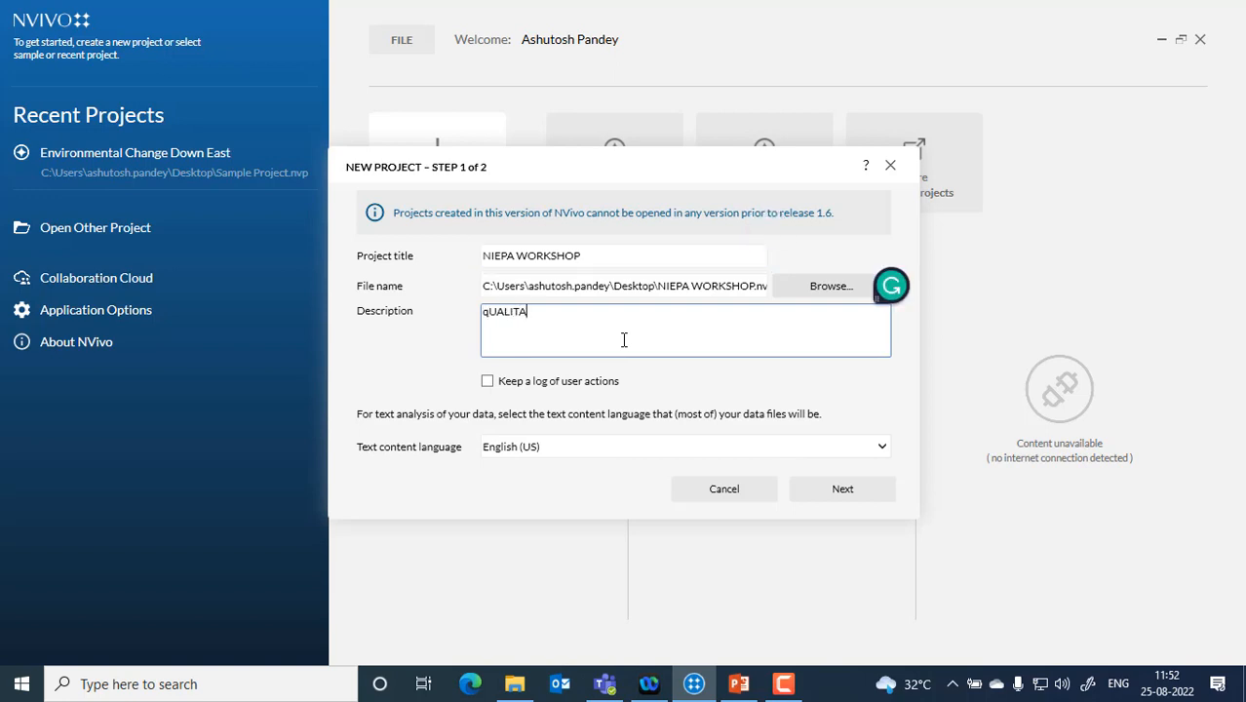
{"action": "type", "text": "TIVE WORKSHOP"}
{"action": "left_click", "coordinate": [491, 311]}
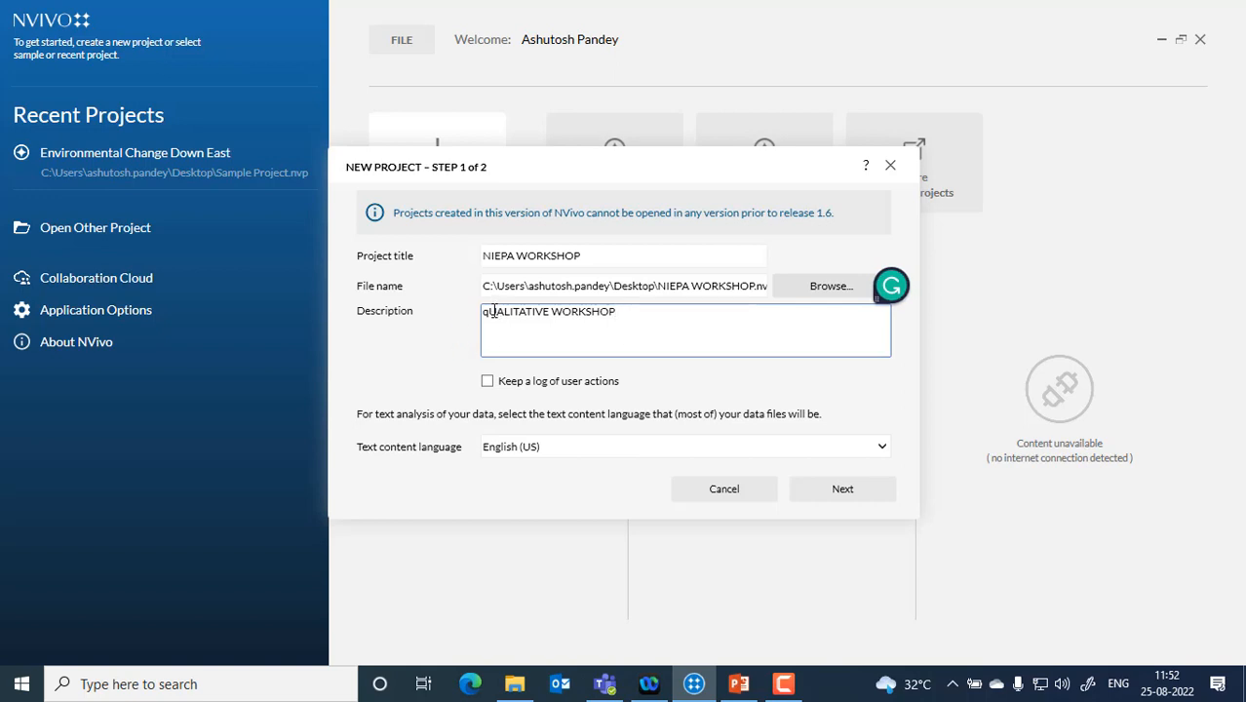
{"action": "key", "text": "BackSpace"}
{"action": "type", "text": "Q"}
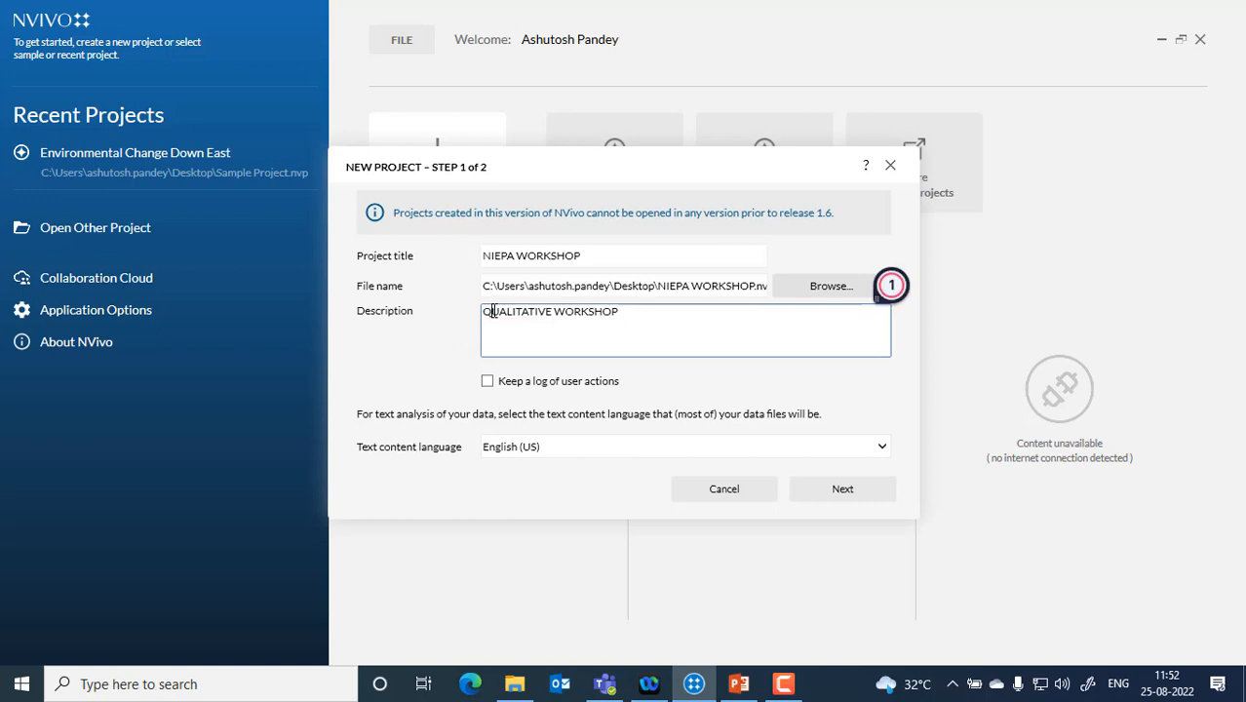
Create the project with the default saving and recovery settings, and skip the welcome tour.
{"action": "left_click", "coordinate": [843, 491]}
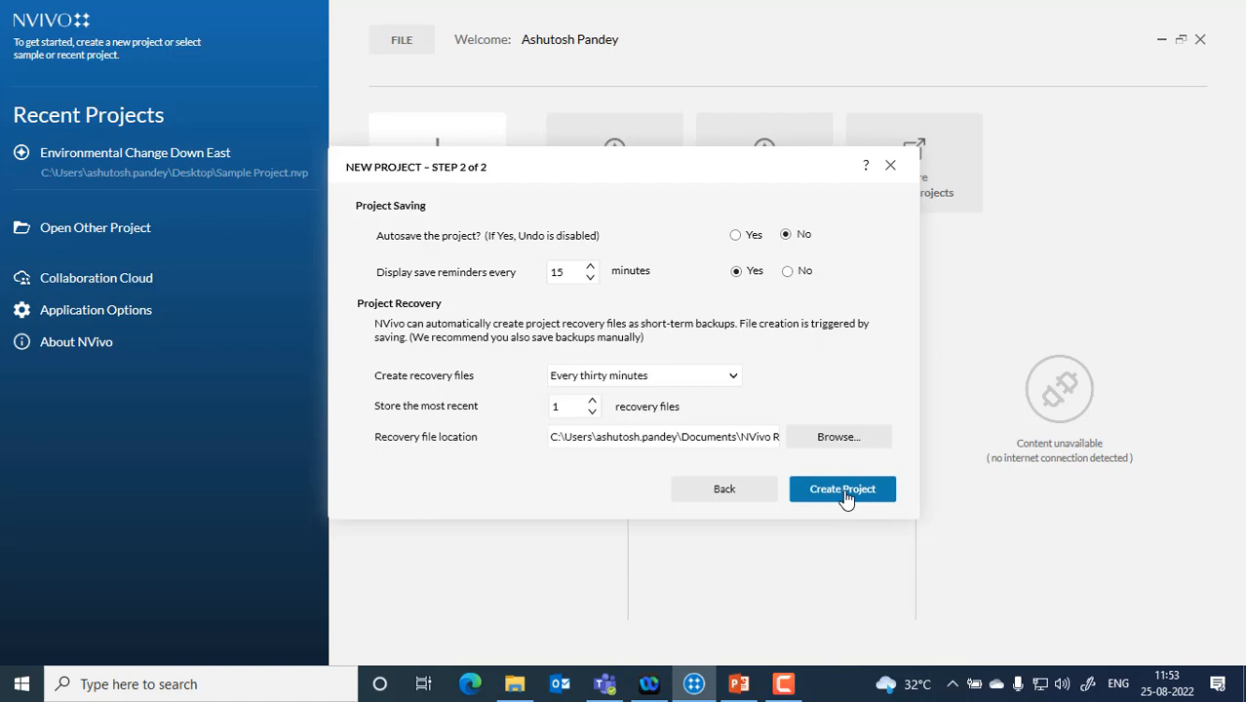
{"action": "left_click", "coordinate": [843, 493]}
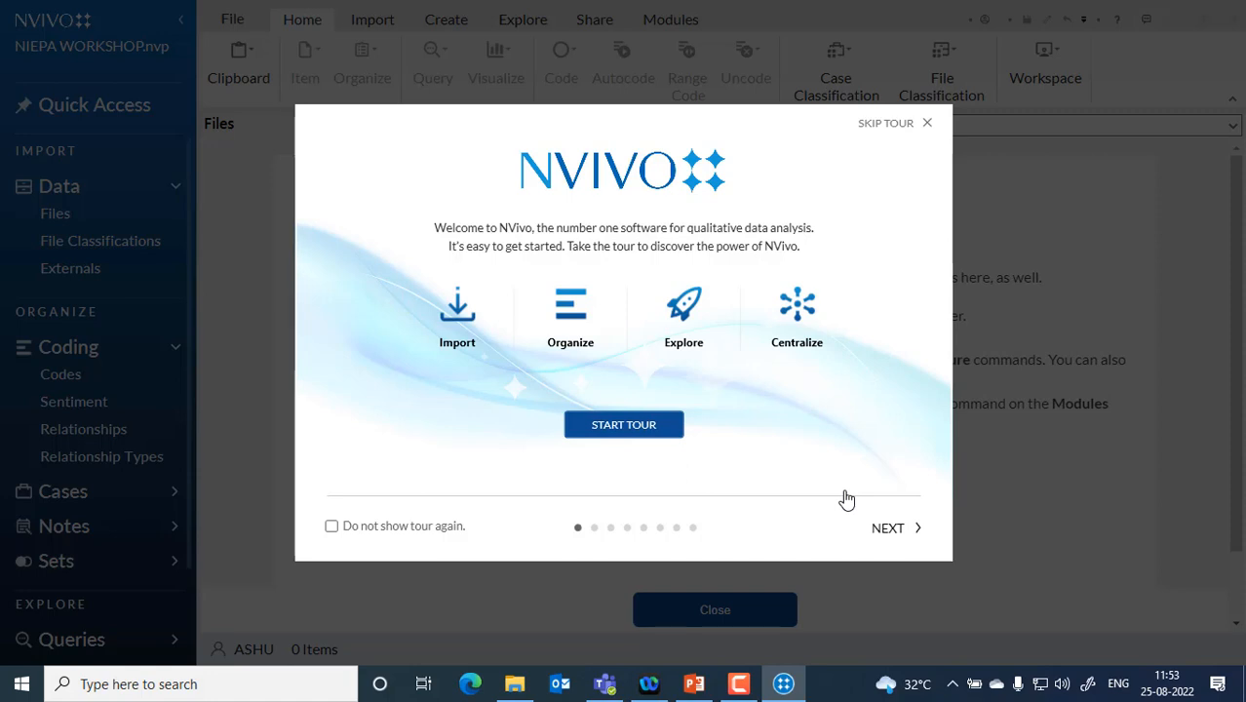
{"action": "left_click", "coordinate": [928, 124]}
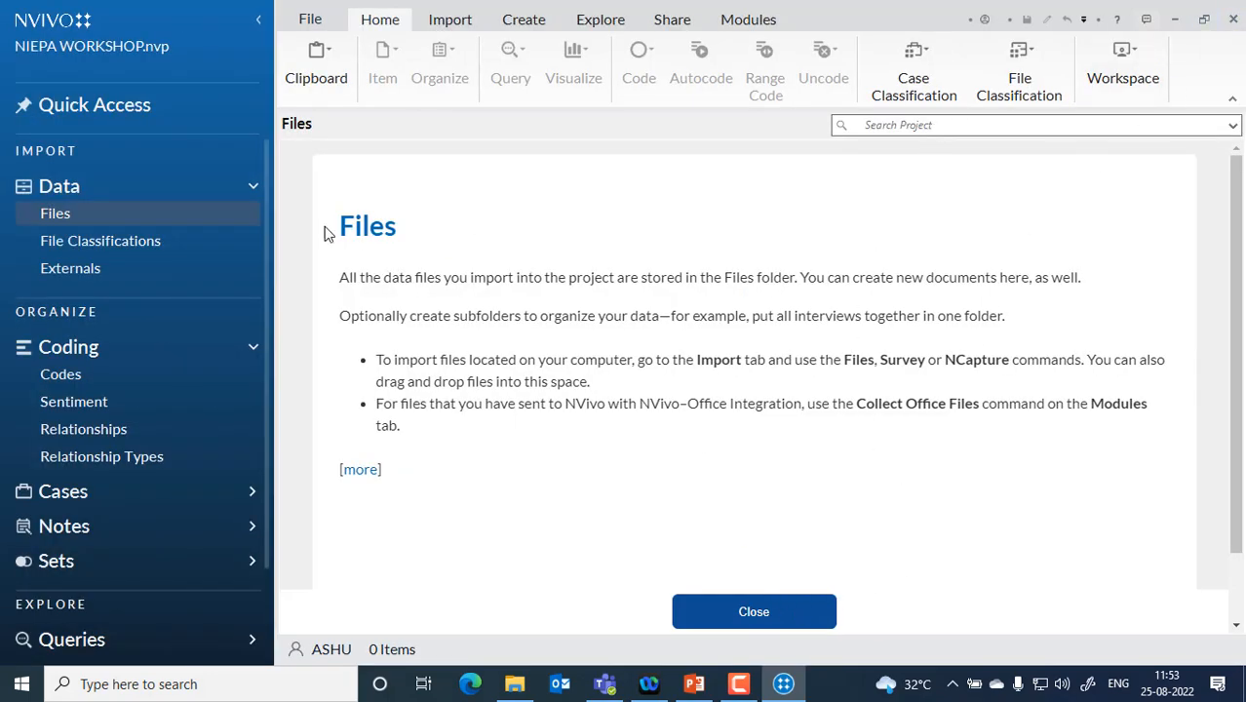
{"action": "left_click", "coordinate": [259, 23]}
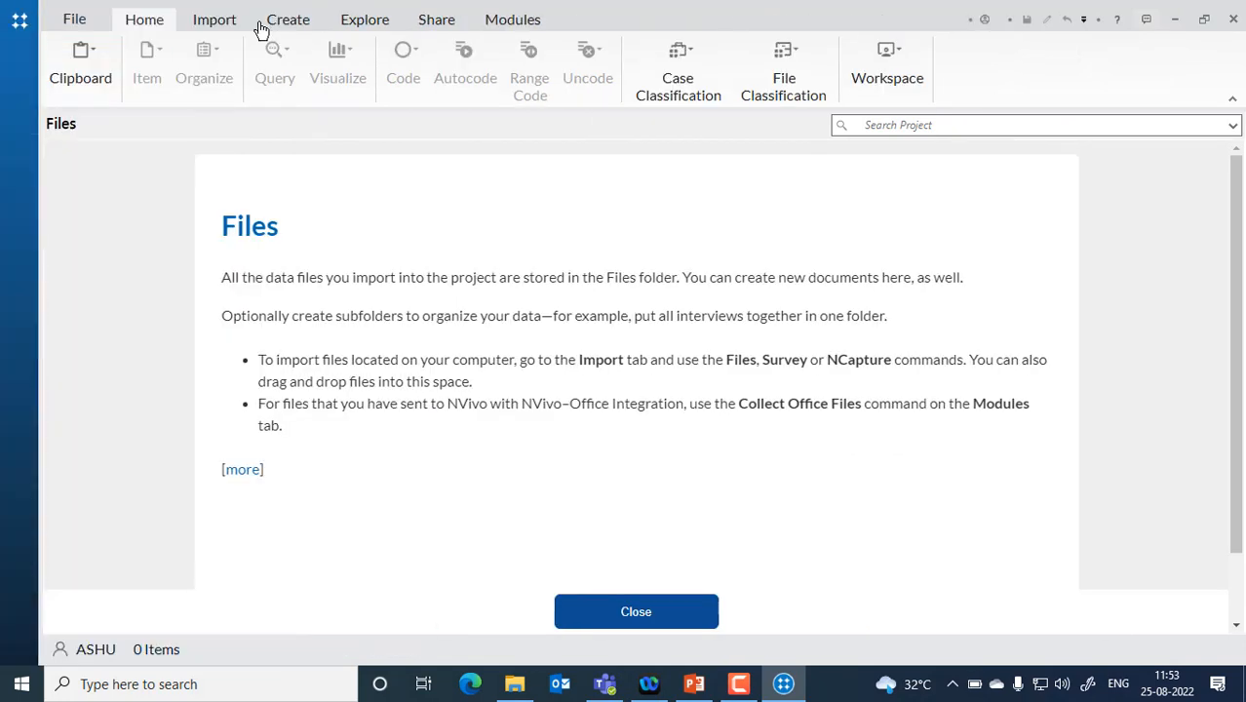
{"action": "left_click", "coordinate": [74, 20]}
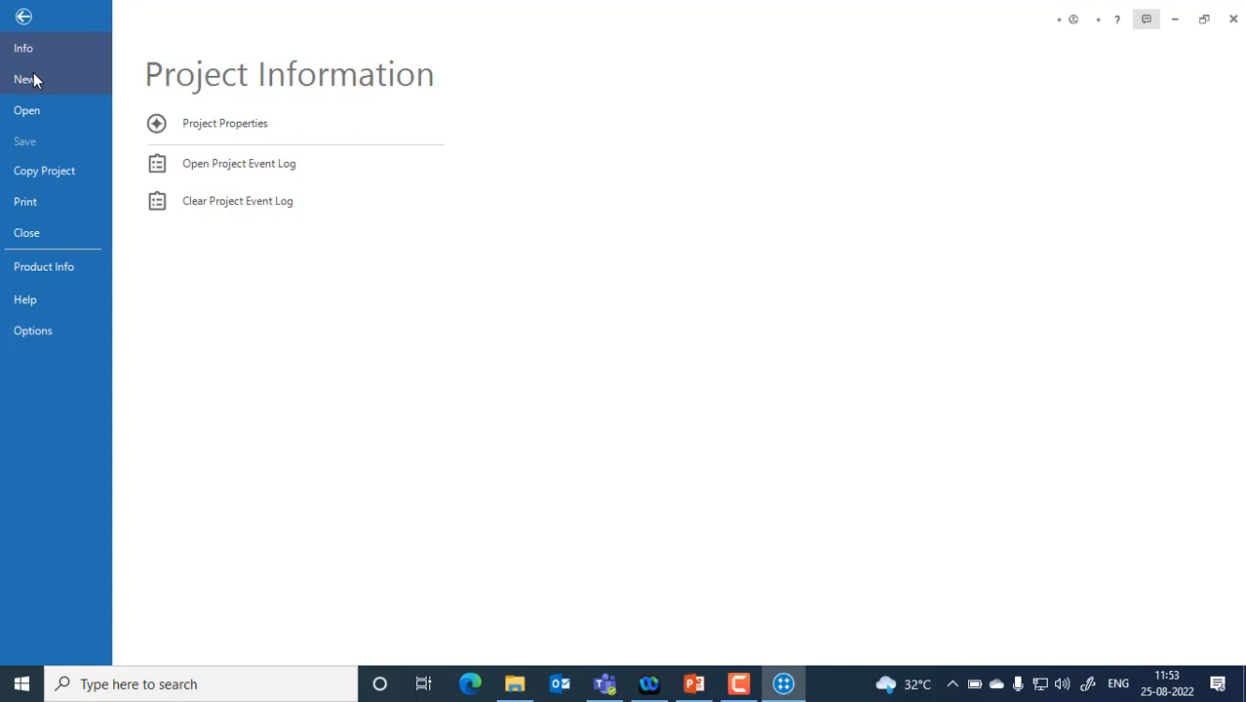
{"action": "left_click", "coordinate": [33, 75]}
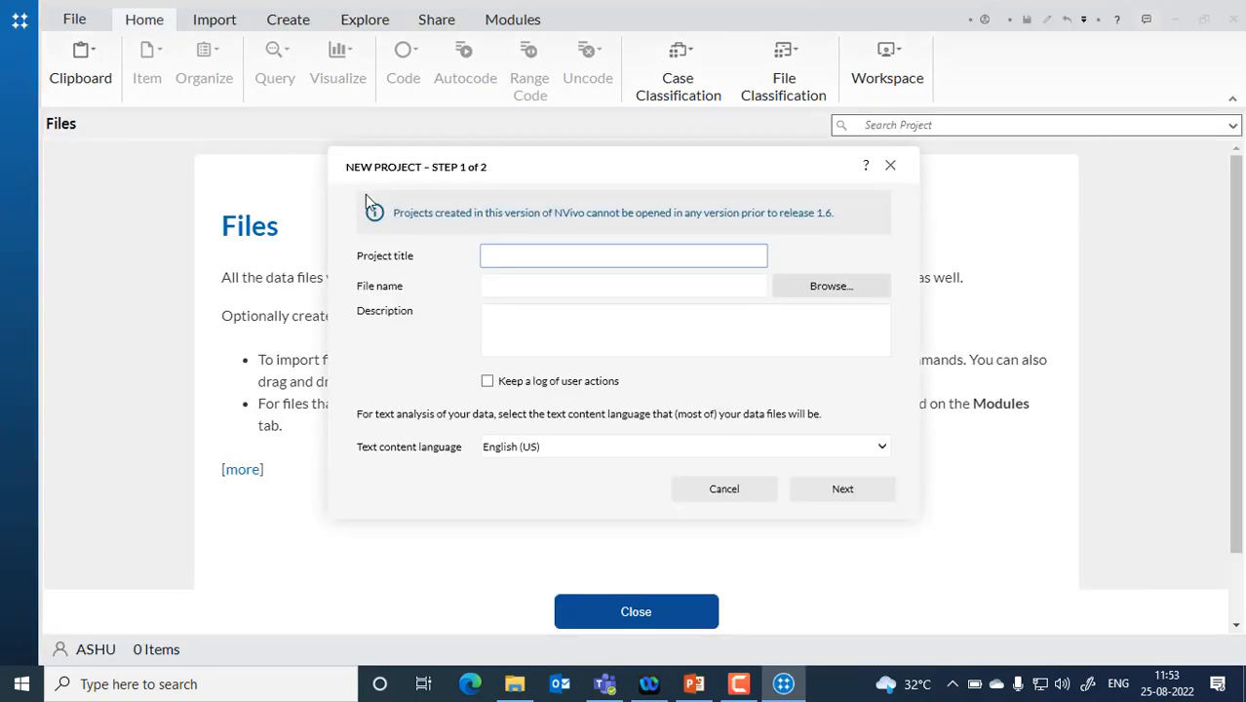
{"action": "left_click", "coordinate": [888, 169]}
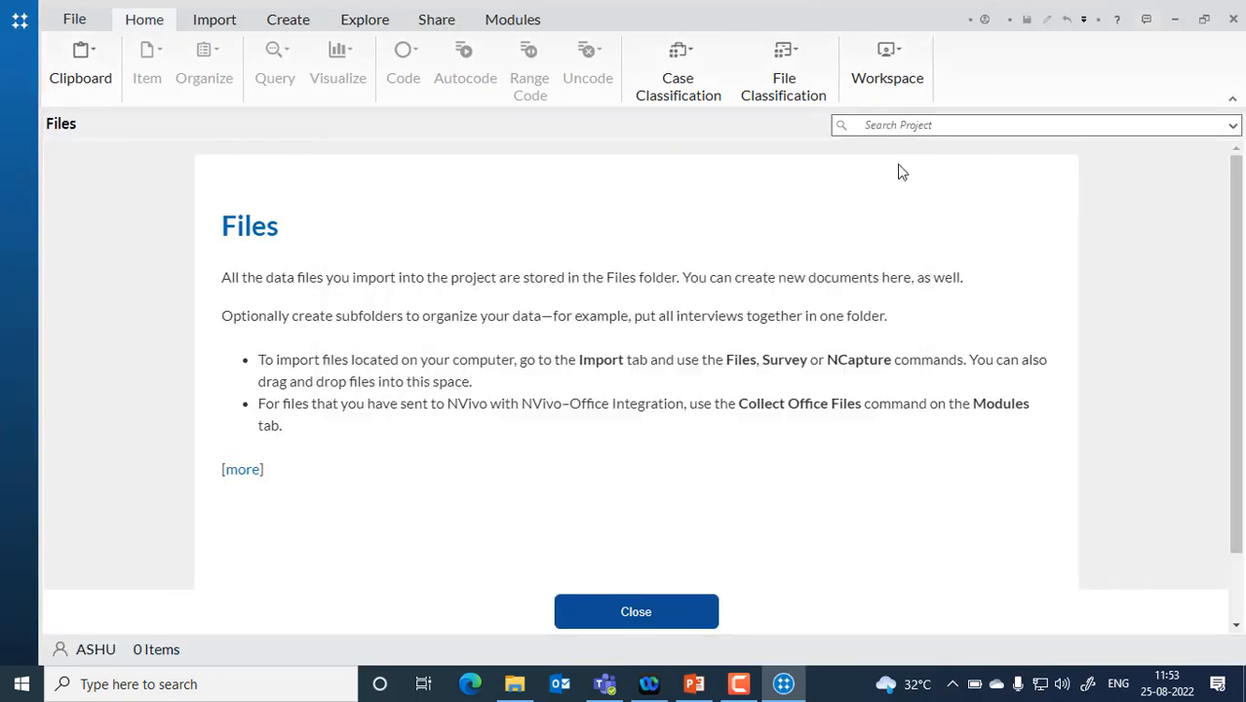
Close NVivo, relaunch it from the desktop and log in to the account.
{"action": "left_click", "coordinate": [1234, 18]}
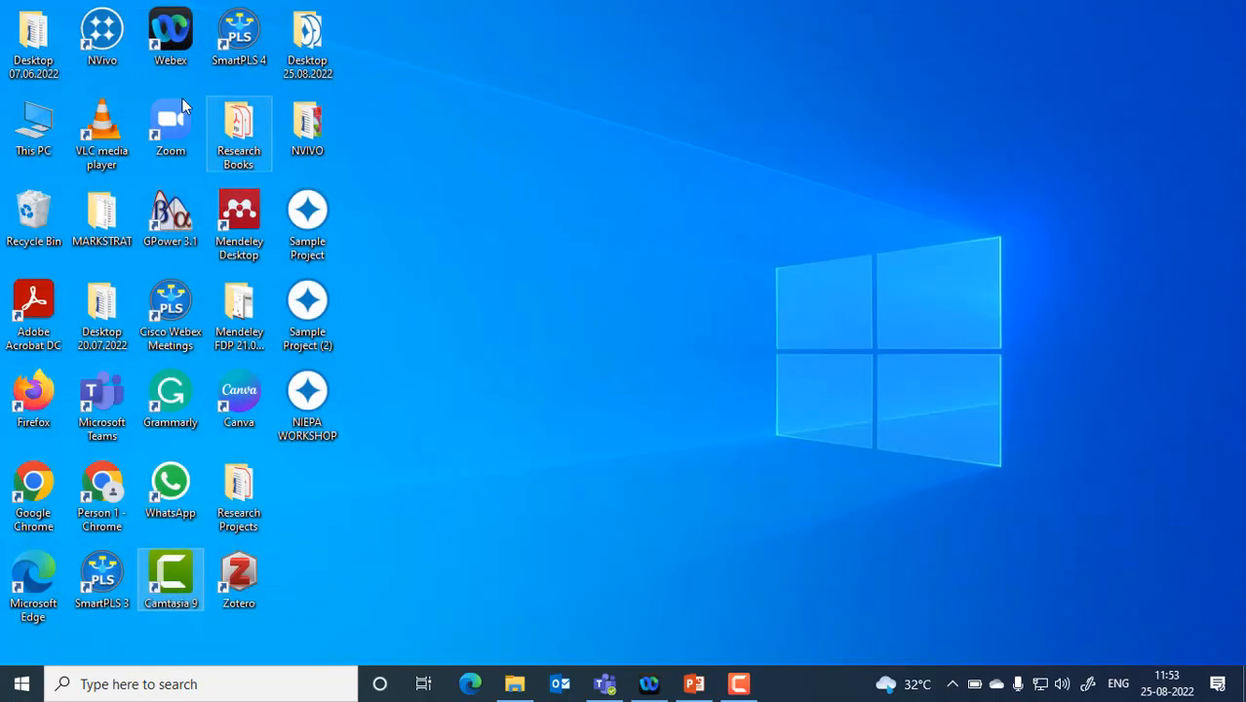
{"action": "double_click", "coordinate": [104, 39]}
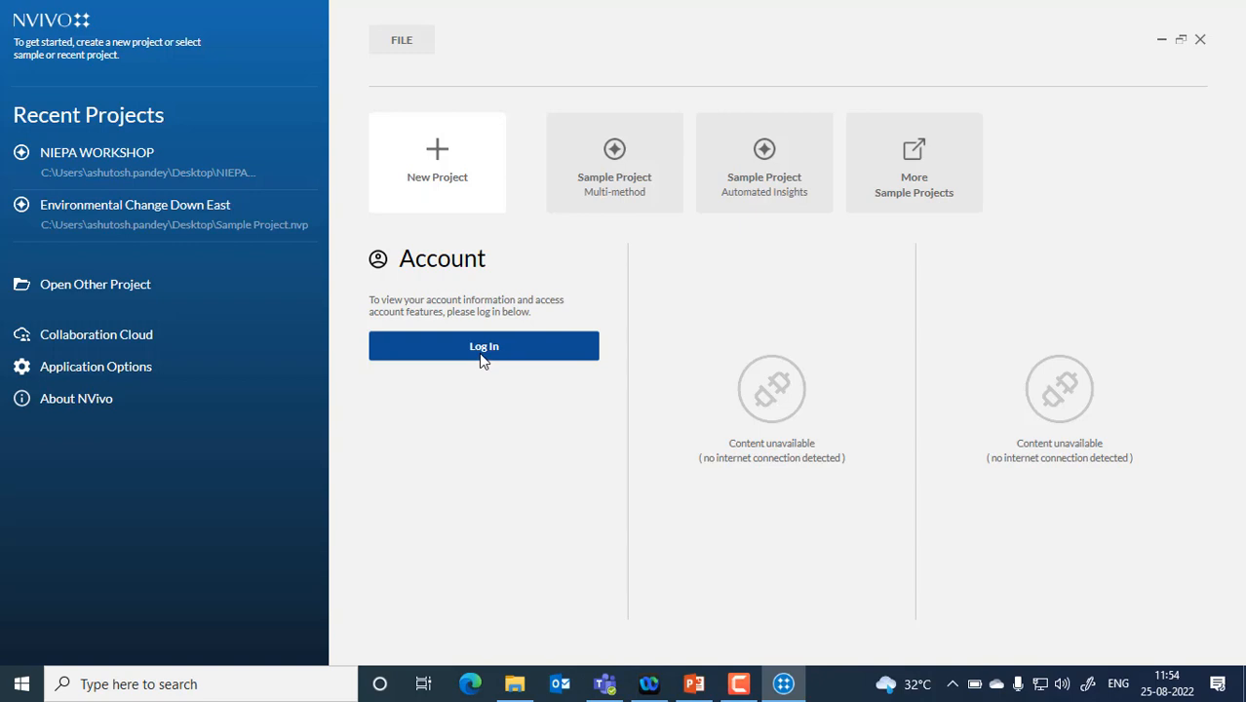
{"action": "left_click", "coordinate": [481, 348]}
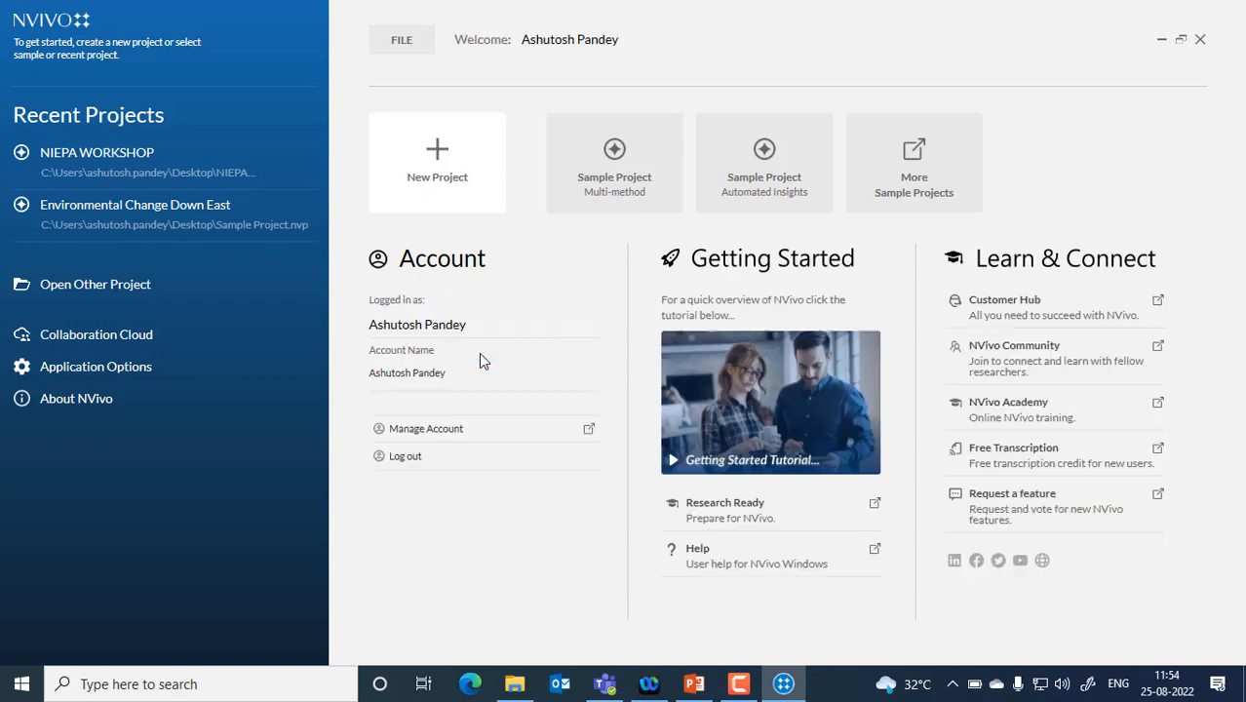
Start another new project from the NVivo start screen and title it "NIEPA WORKSHOP".
{"action": "left_click", "coordinate": [438, 180]}
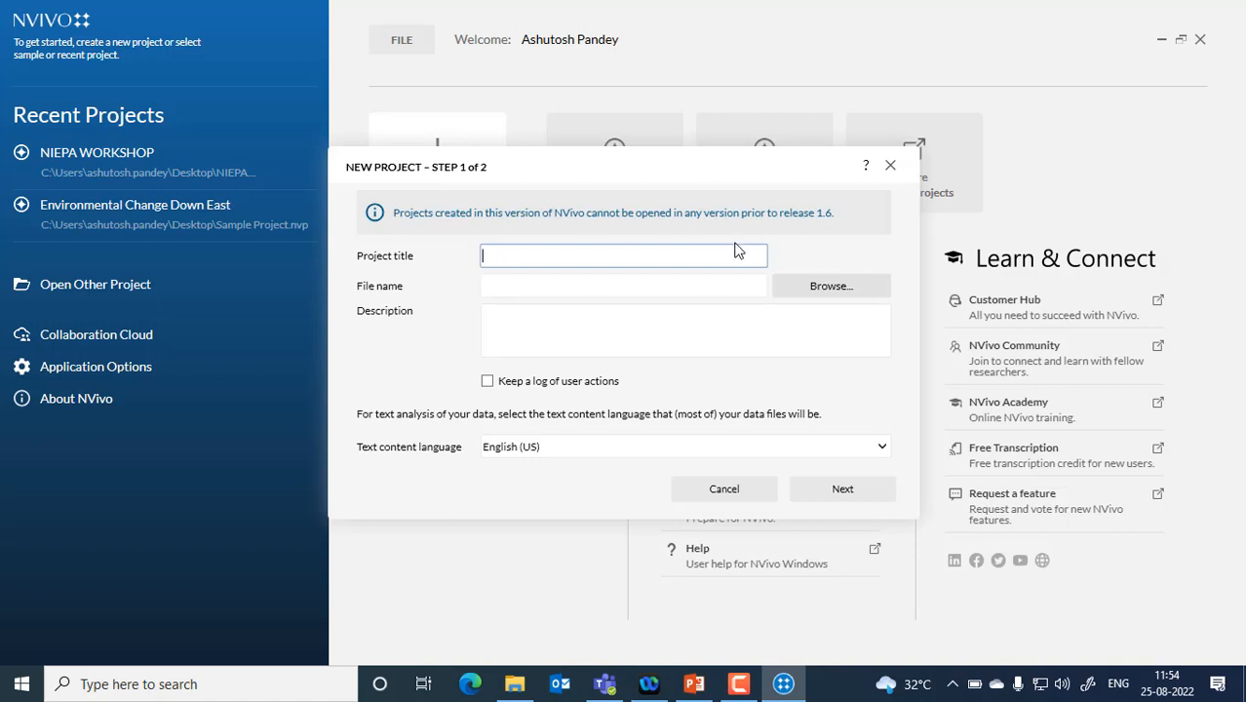
{"action": "type", "text": "NIEPA"}
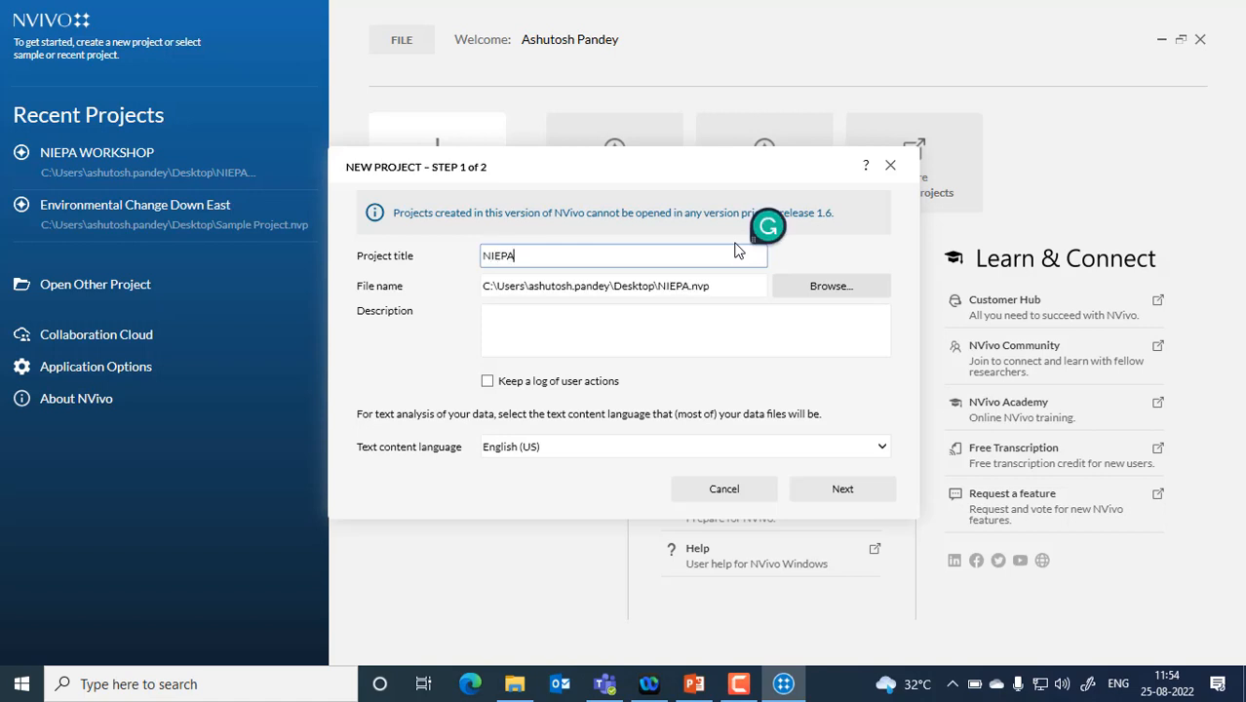
{"action": "type", "text": " WORKSHOP"}
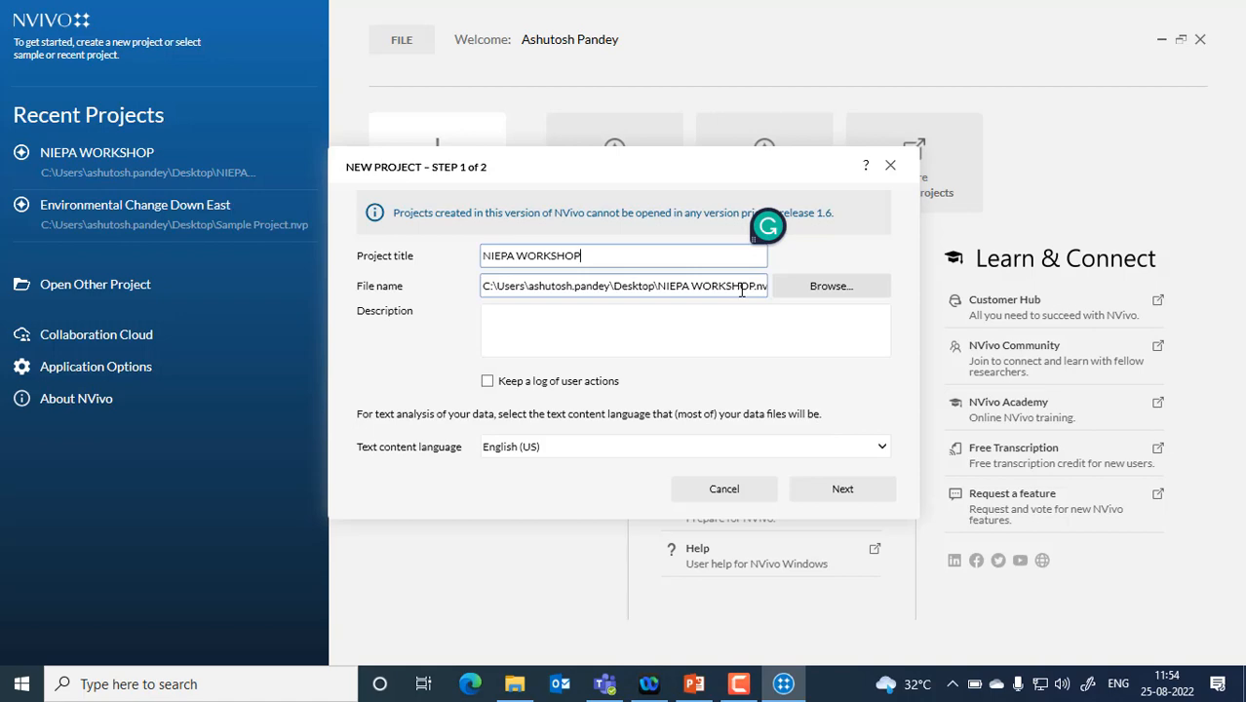
Set the project's save location to New Volume (D:), keeping the file name NIEPA WORKSHOP.
{"action": "left_click", "coordinate": [806, 299]}
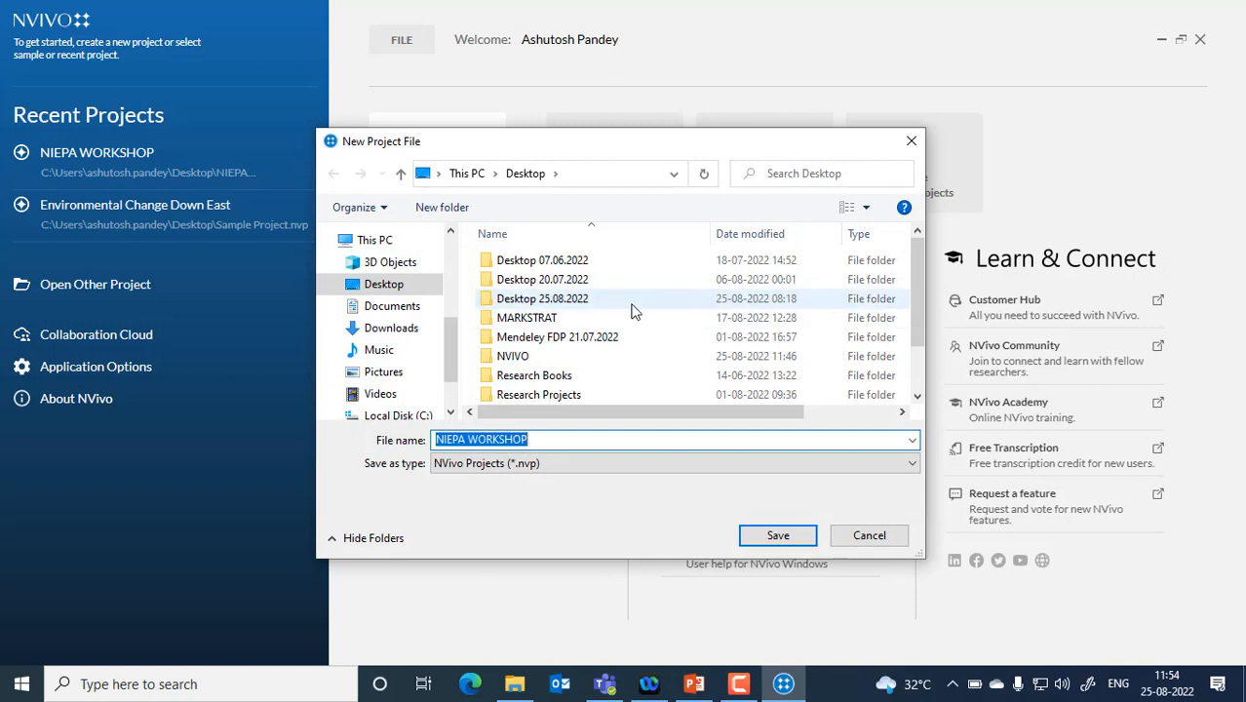
{"action": "left_click", "coordinate": [400, 292]}
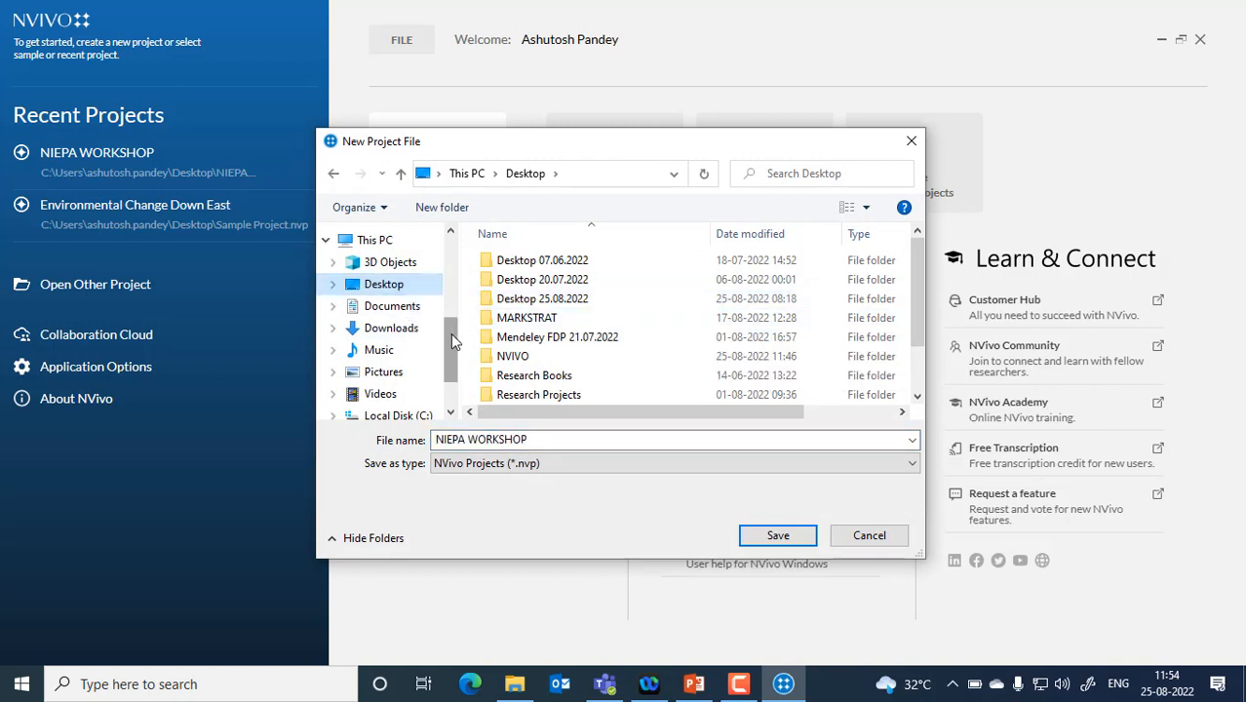
{"action": "left_click_drag", "start_coordinate": [450, 333], "coordinate": [450, 354]}
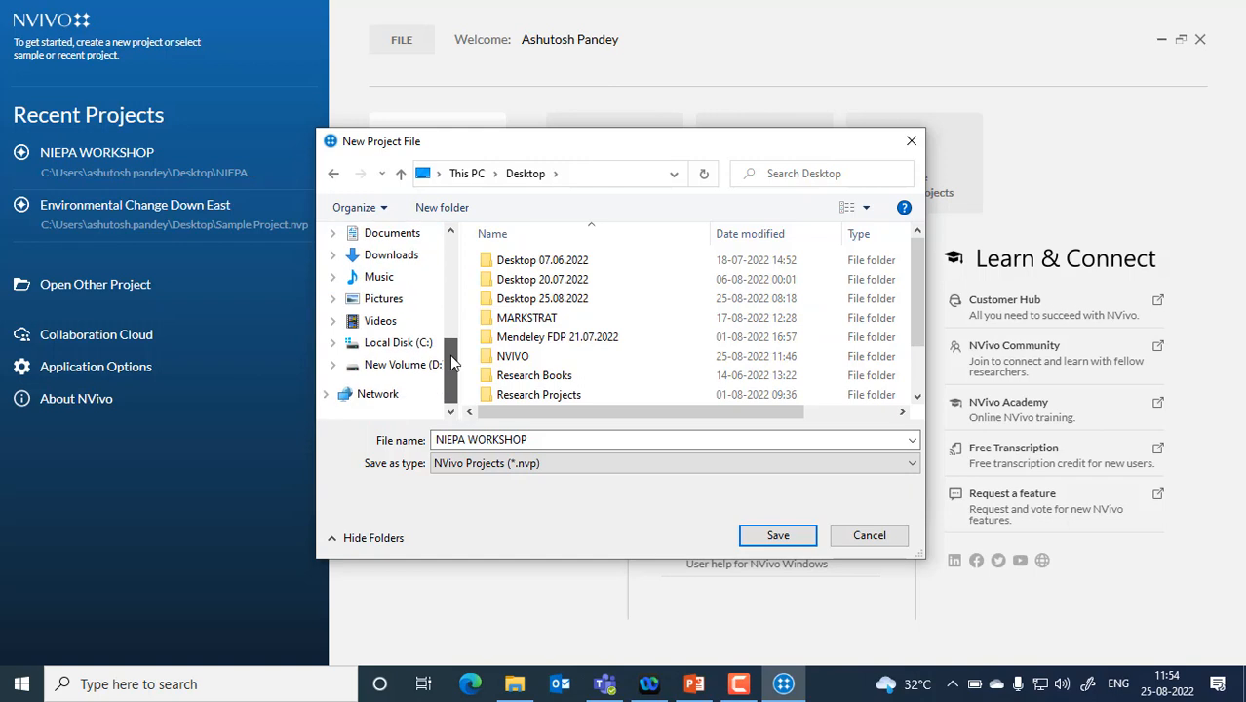
{"action": "left_click", "coordinate": [400, 367]}
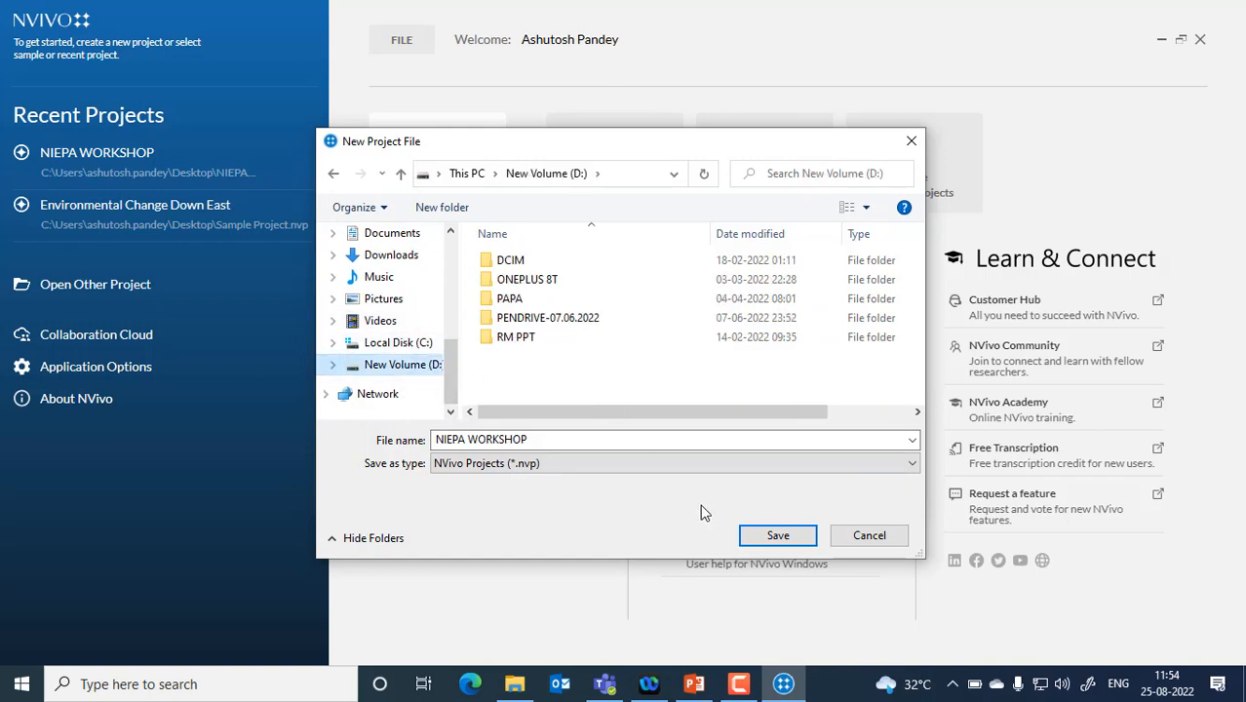
{"action": "left_click", "coordinate": [770, 537]}
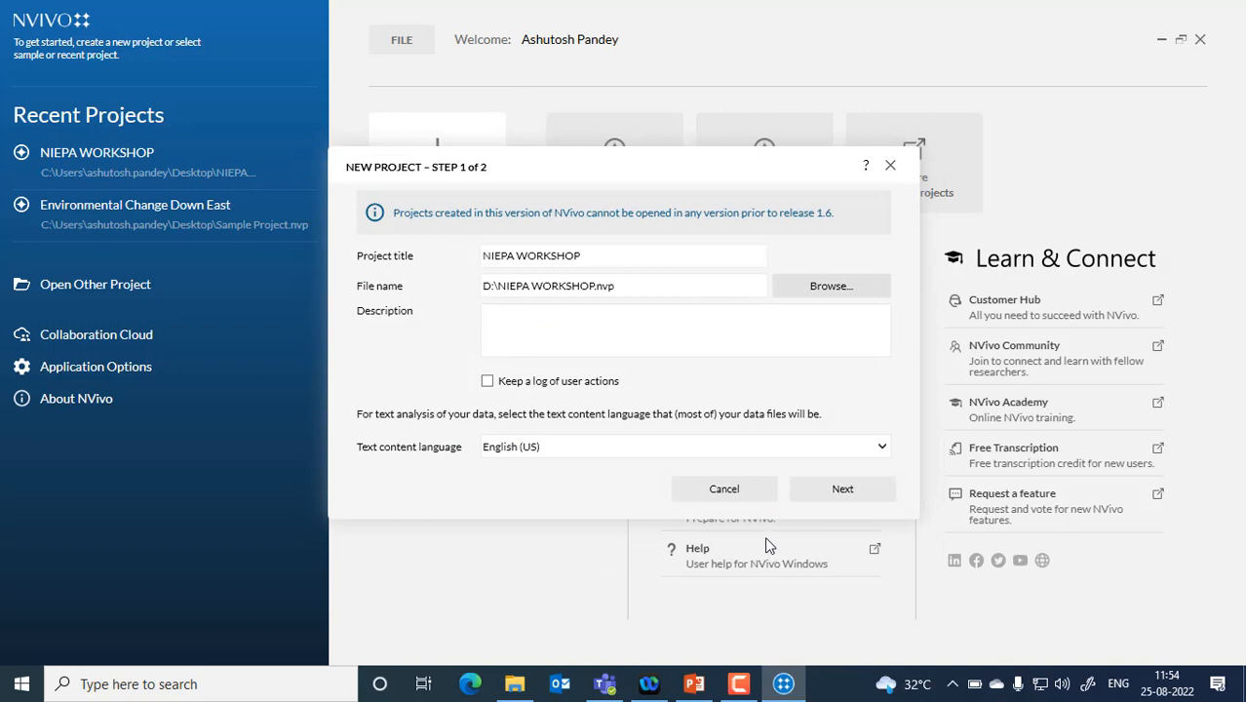
Finish creating the NIEPA WORKSHOP project on drive D: with the default saving and recovery settings, and skip the tour.
{"action": "left_click", "coordinate": [827, 491]}
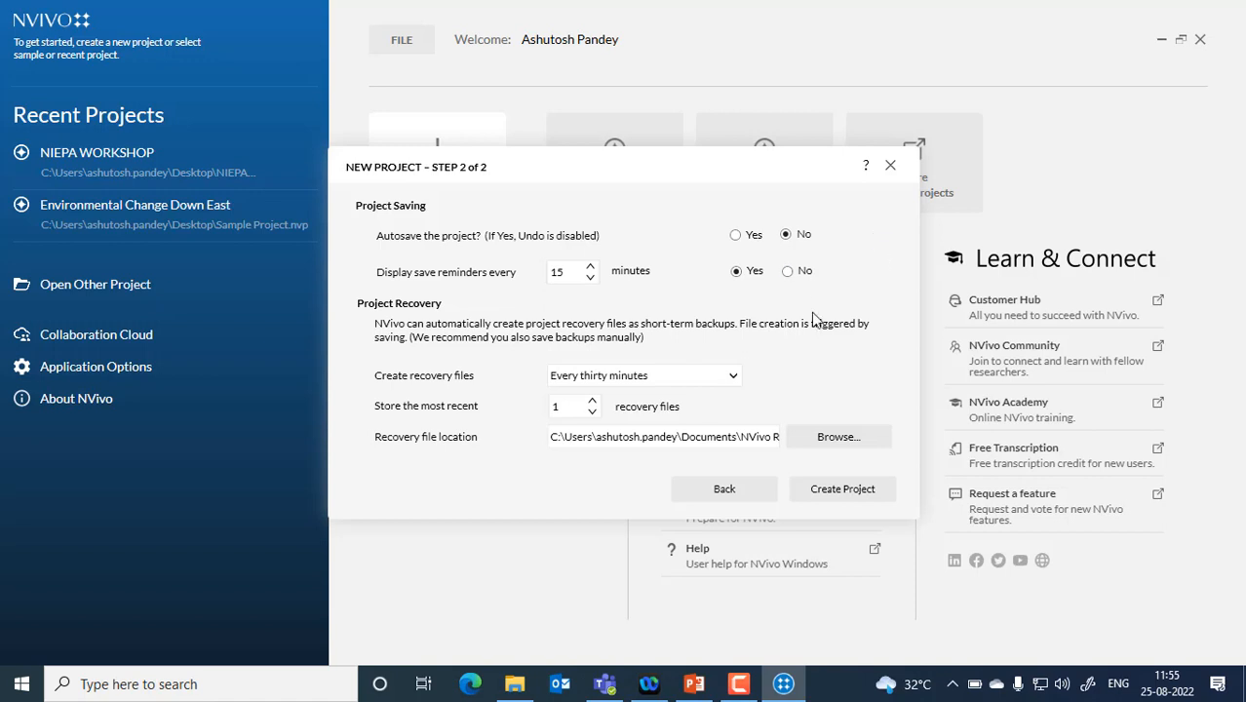
{"action": "left_click", "coordinate": [832, 504]}
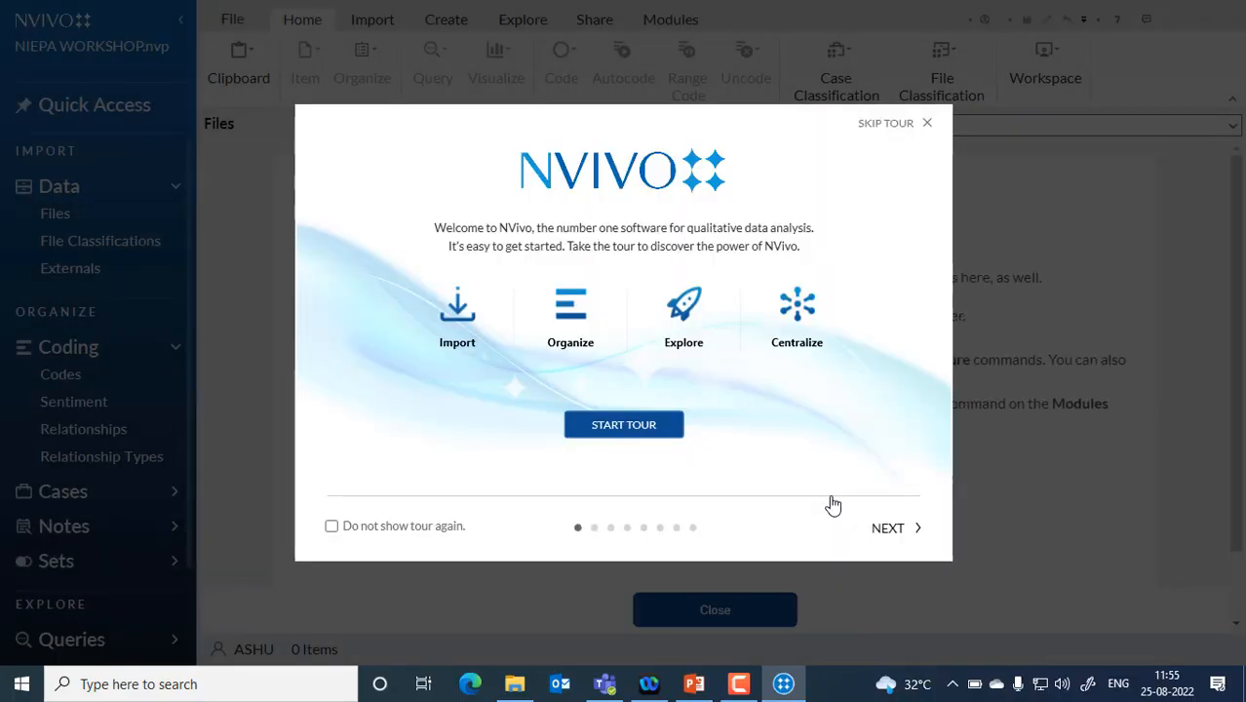
{"action": "left_click", "coordinate": [927, 124]}
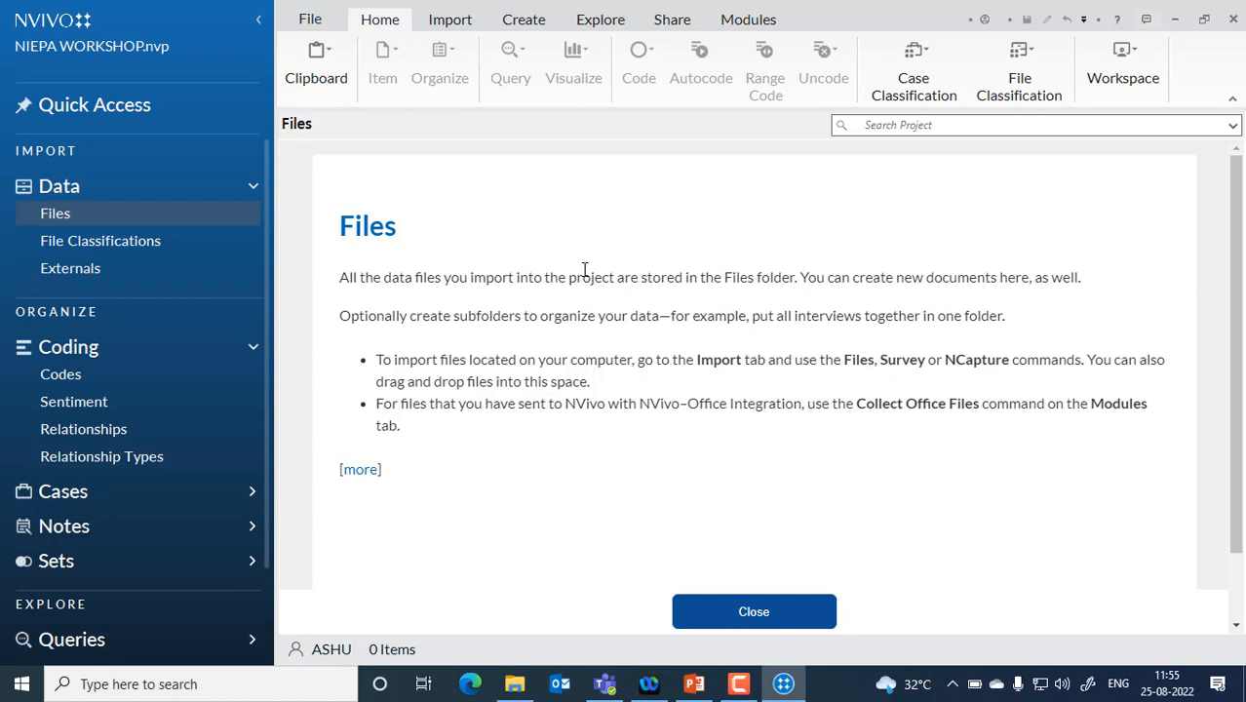
Switch to the Research Designs presentation in PowerPoint and review the NVivo Workspace slide and the Ribbon slide after it.
{"action": "left_click", "coordinate": [696, 684]}
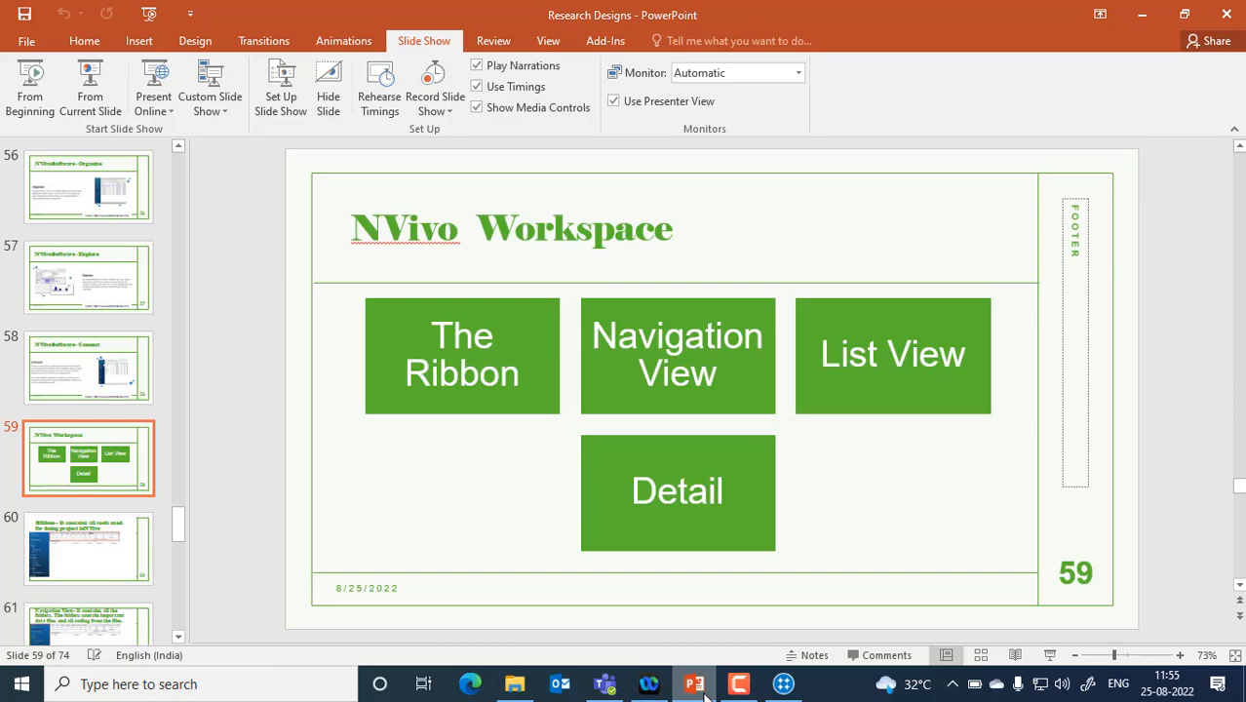
{"action": "left_click", "coordinate": [696, 684]}
{"action": "left_click", "coordinate": [696, 685]}
{"action": "left_click", "coordinate": [696, 685]}
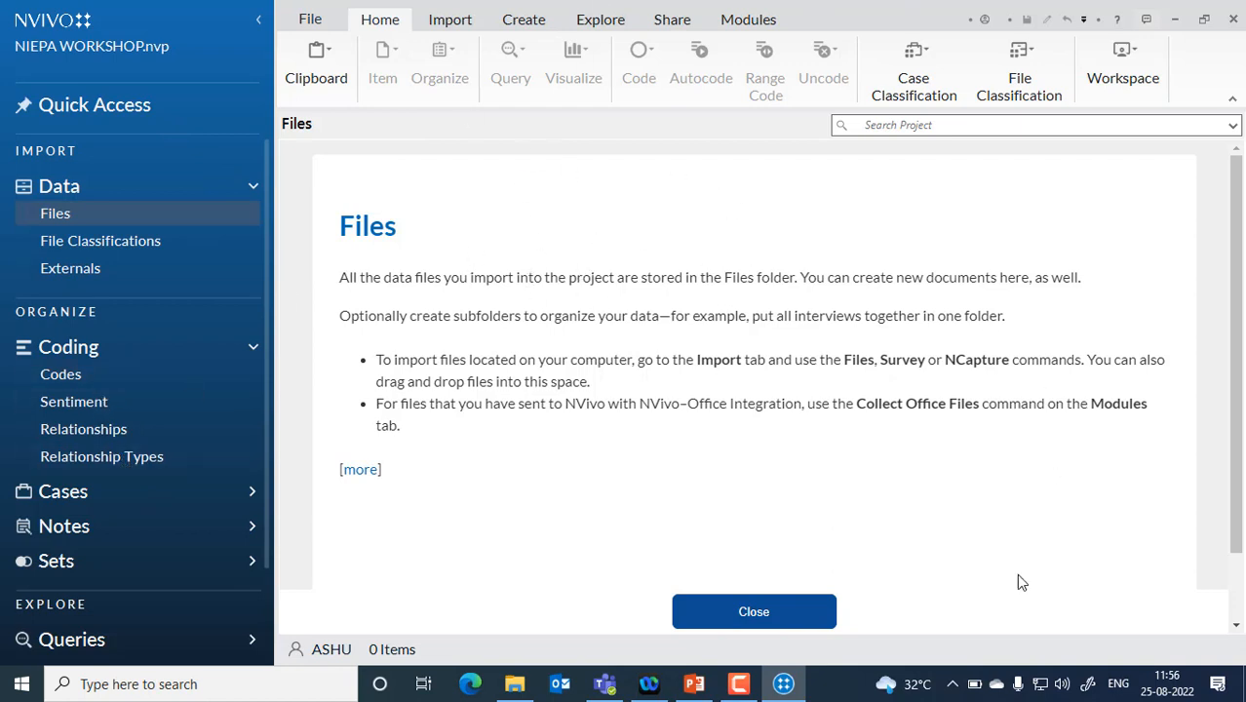
{"action": "left_click", "coordinate": [693, 686]}
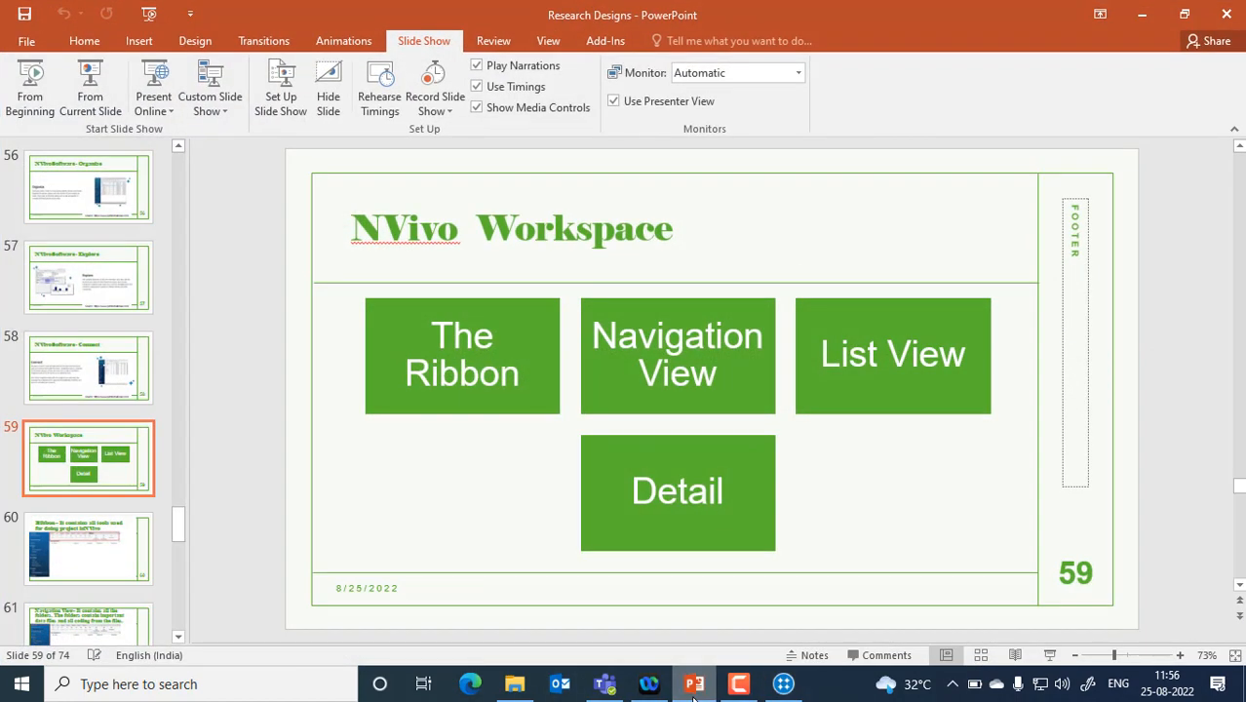
{"action": "key", "text": "Page_Down"}
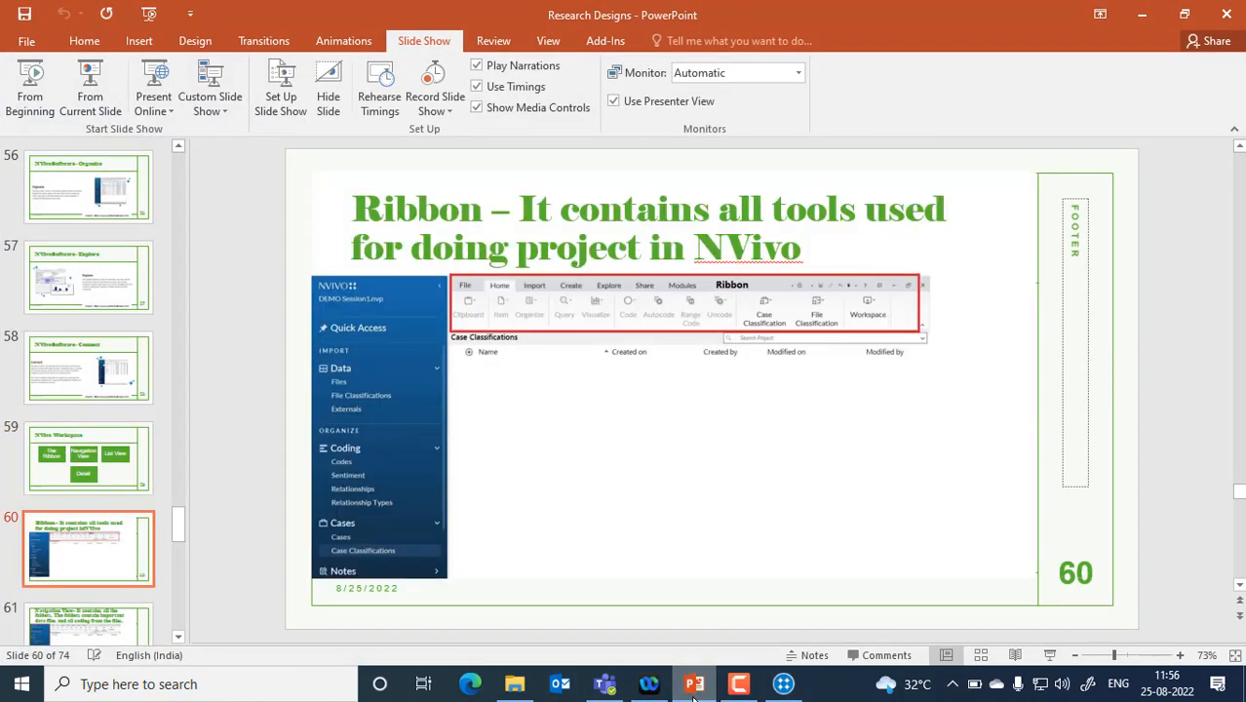
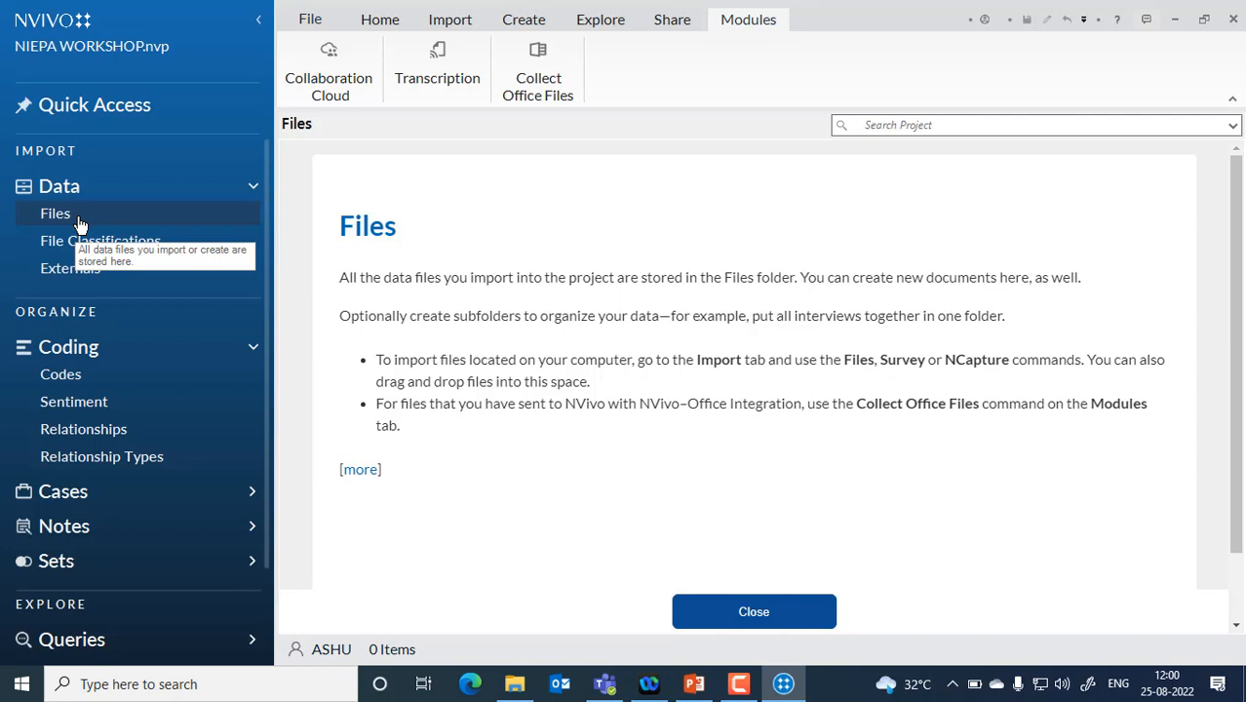
Create a folder named "Interview" under Files in the project's Data section.
{"action": "right_click", "coordinate": [80, 224]}
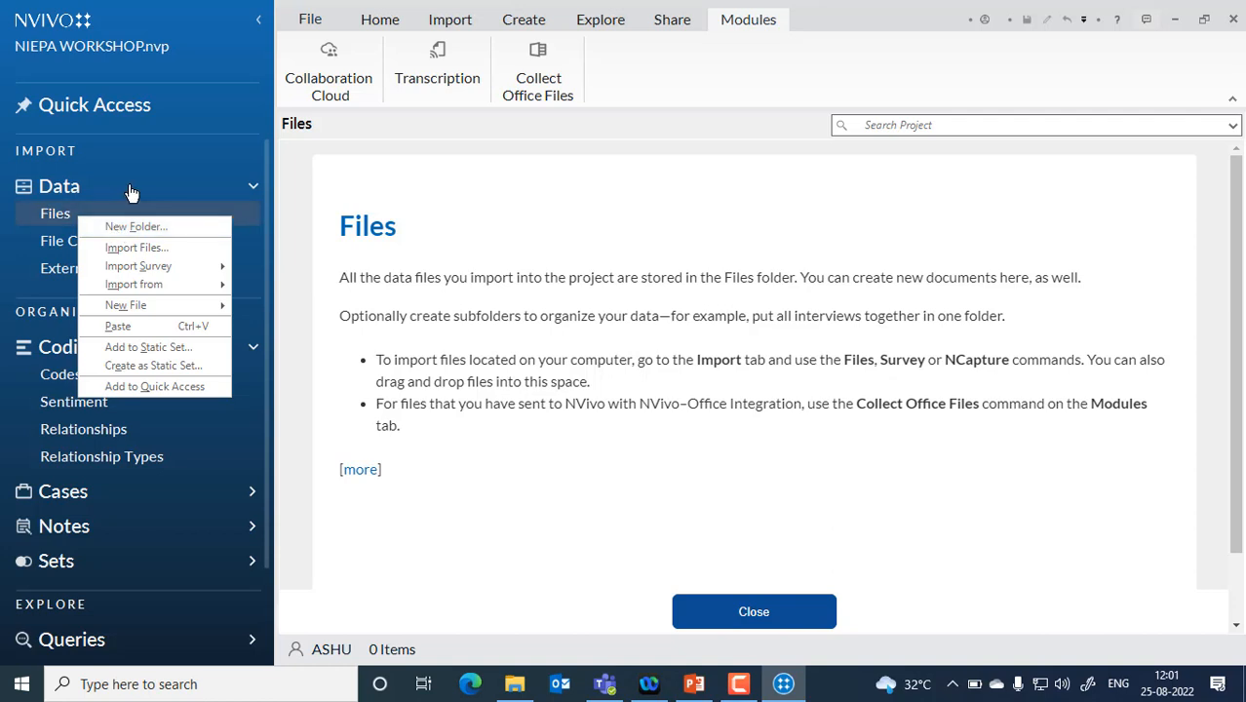
{"action": "left_click", "coordinate": [156, 161]}
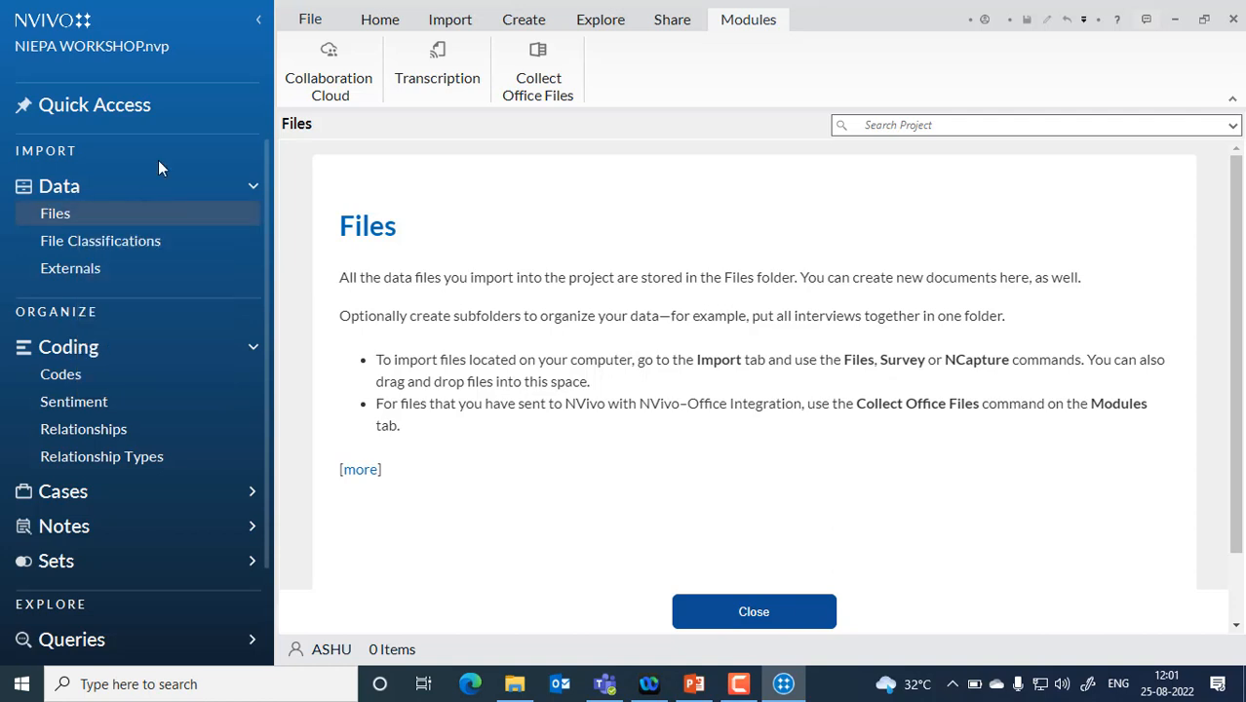
{"action": "right_click", "coordinate": [69, 215]}
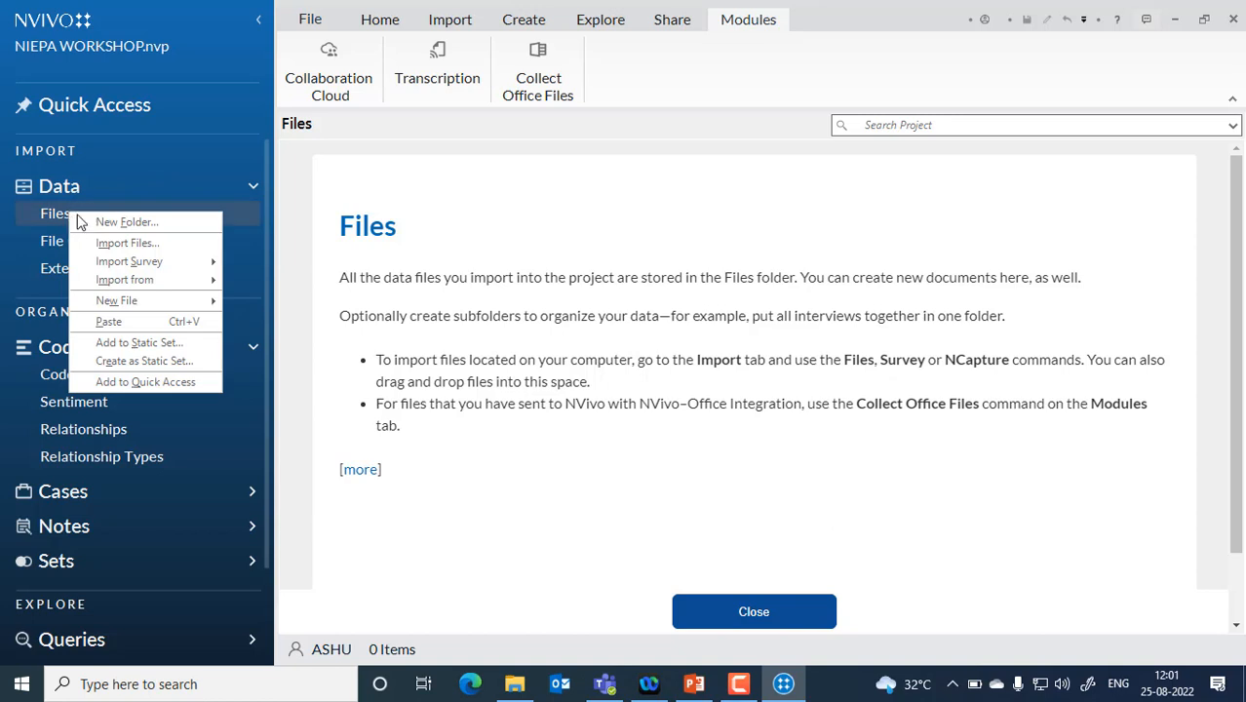
{"action": "left_click", "coordinate": [115, 224]}
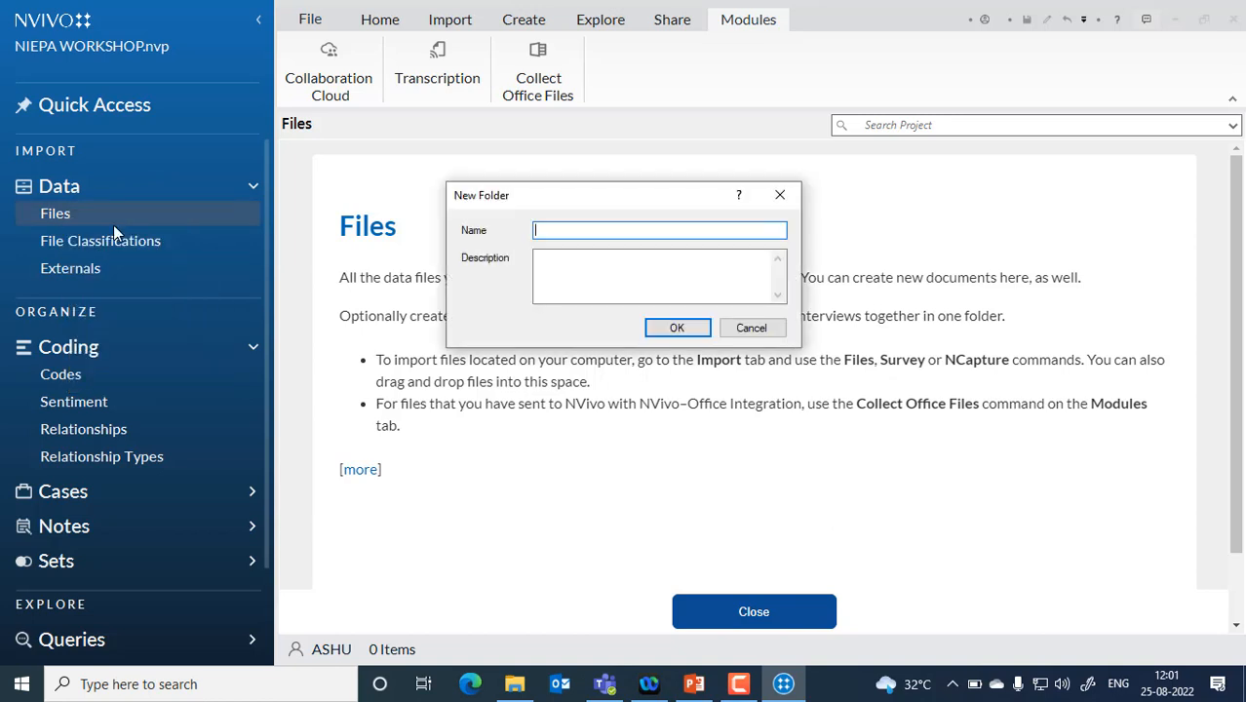
{"action": "type", "text": "Interview"}
{"action": "left_click", "coordinate": [681, 330]}
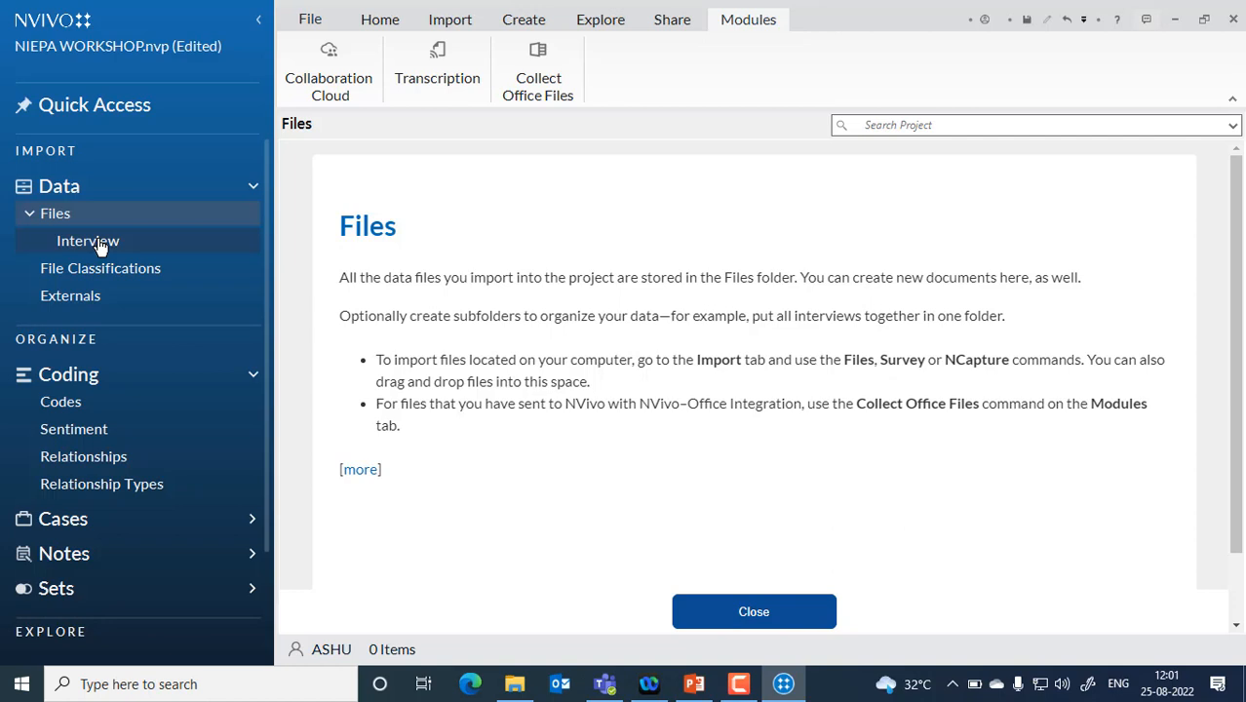
Add a second folder under Files and name it "Focus group Interview".
{"action": "right_click", "coordinate": [48, 222]}
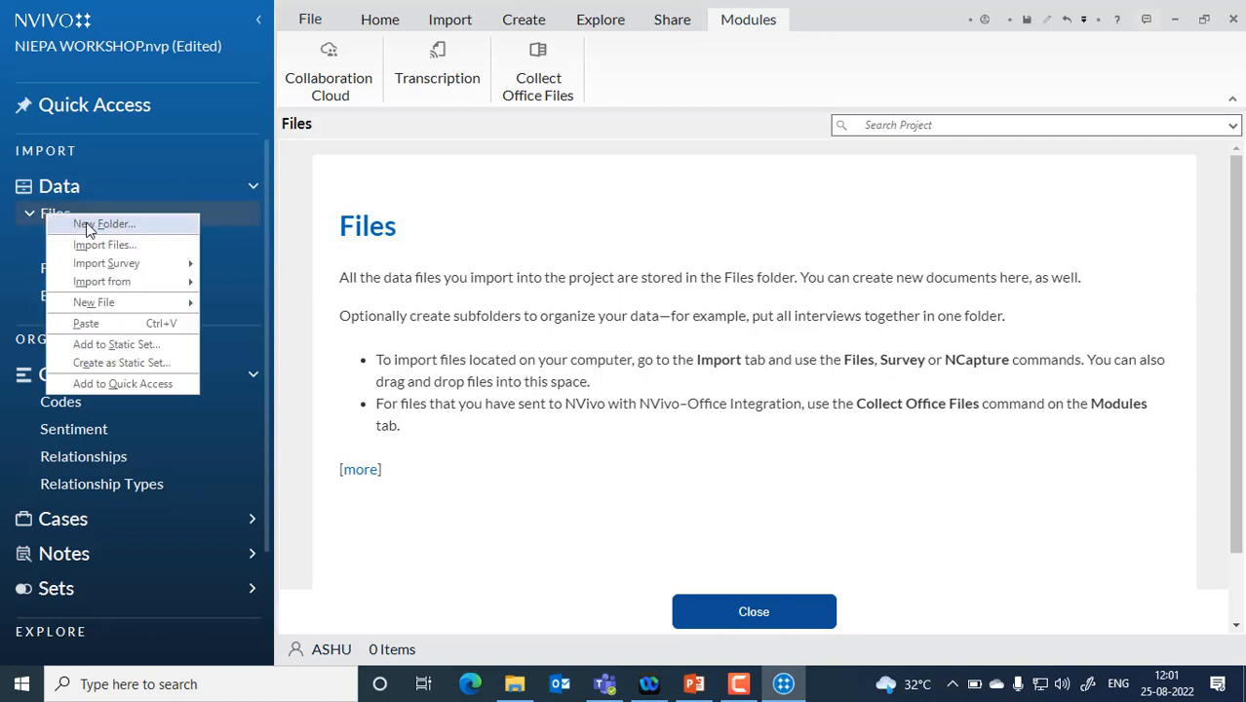
{"action": "left_click", "coordinate": [86, 223]}
{"action": "type", "text": "Focus gr"}
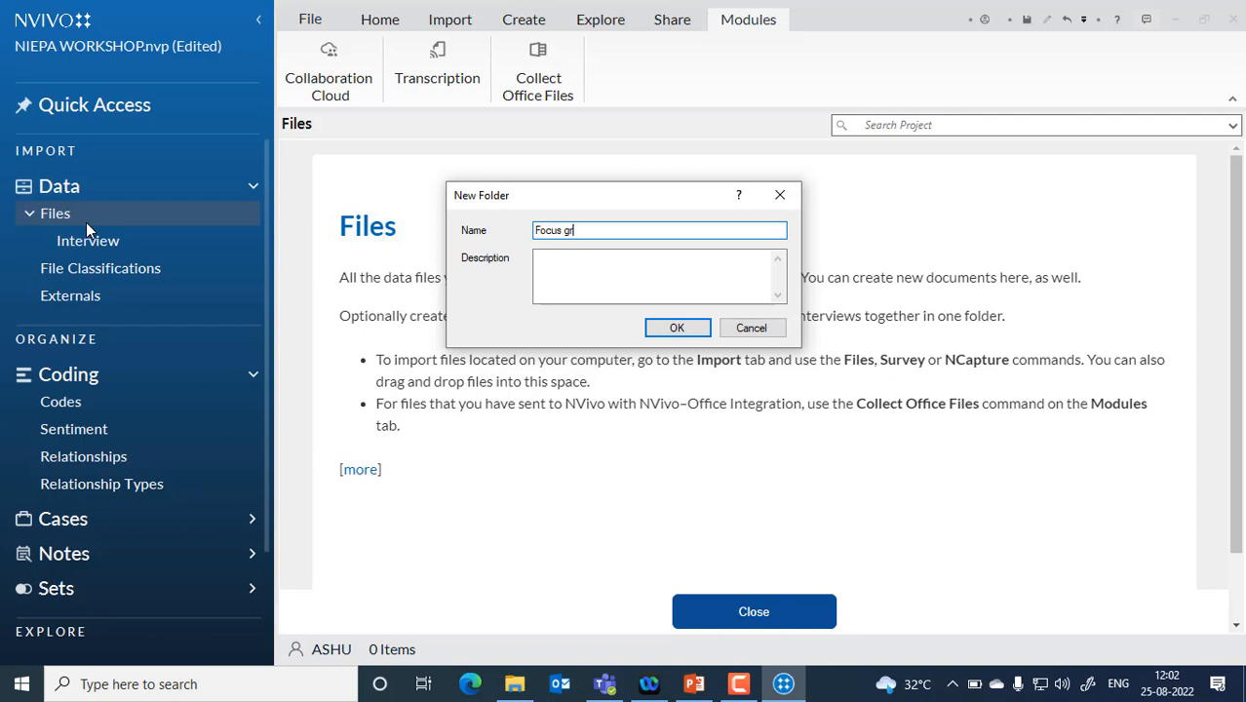
{"action": "type", "text": "oup Interview"}
{"action": "left_click", "coordinate": [676, 328]}
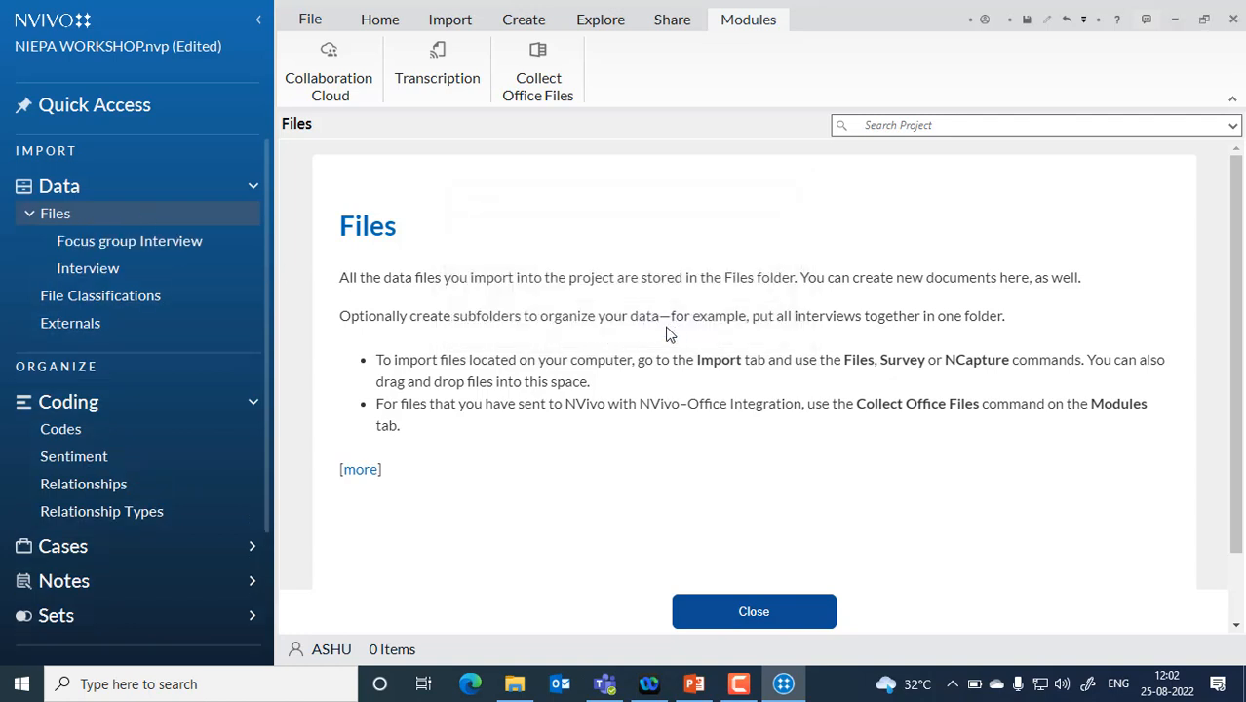
Create a "Literature review" folder under Files.
{"action": "right_click", "coordinate": [131, 217]}
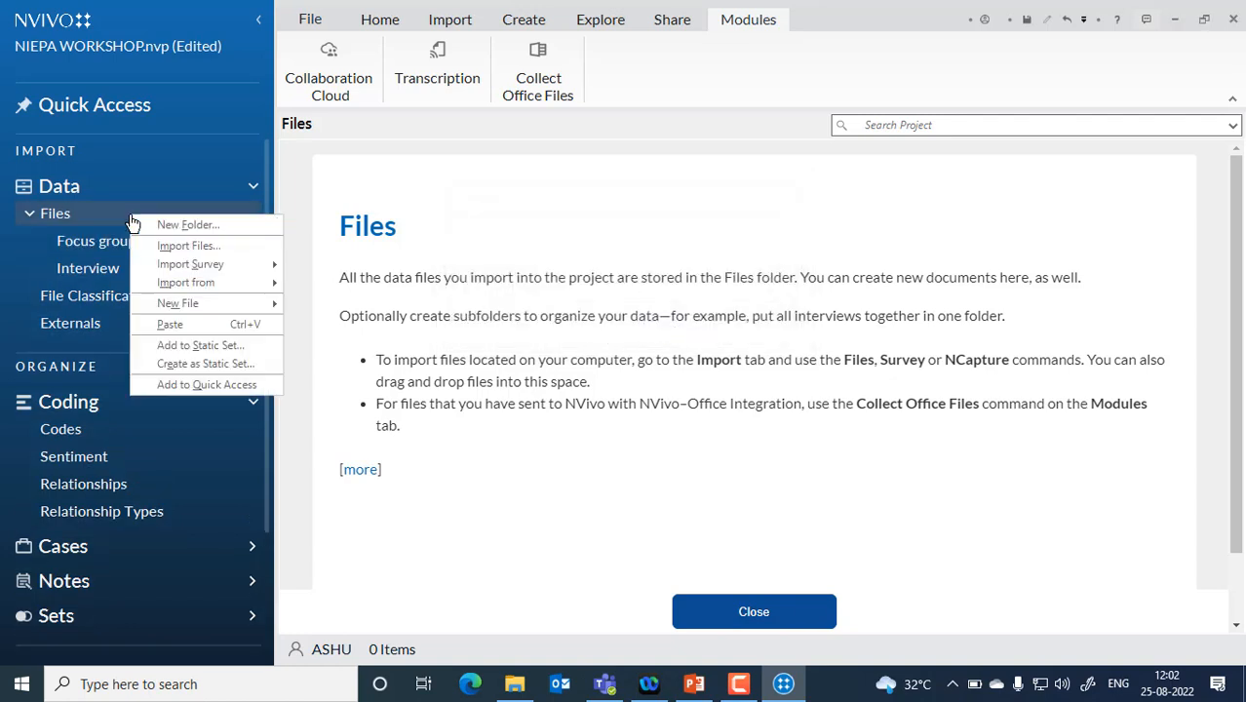
{"action": "left_click", "coordinate": [182, 228]}
{"action": "type", "text": "Li"}
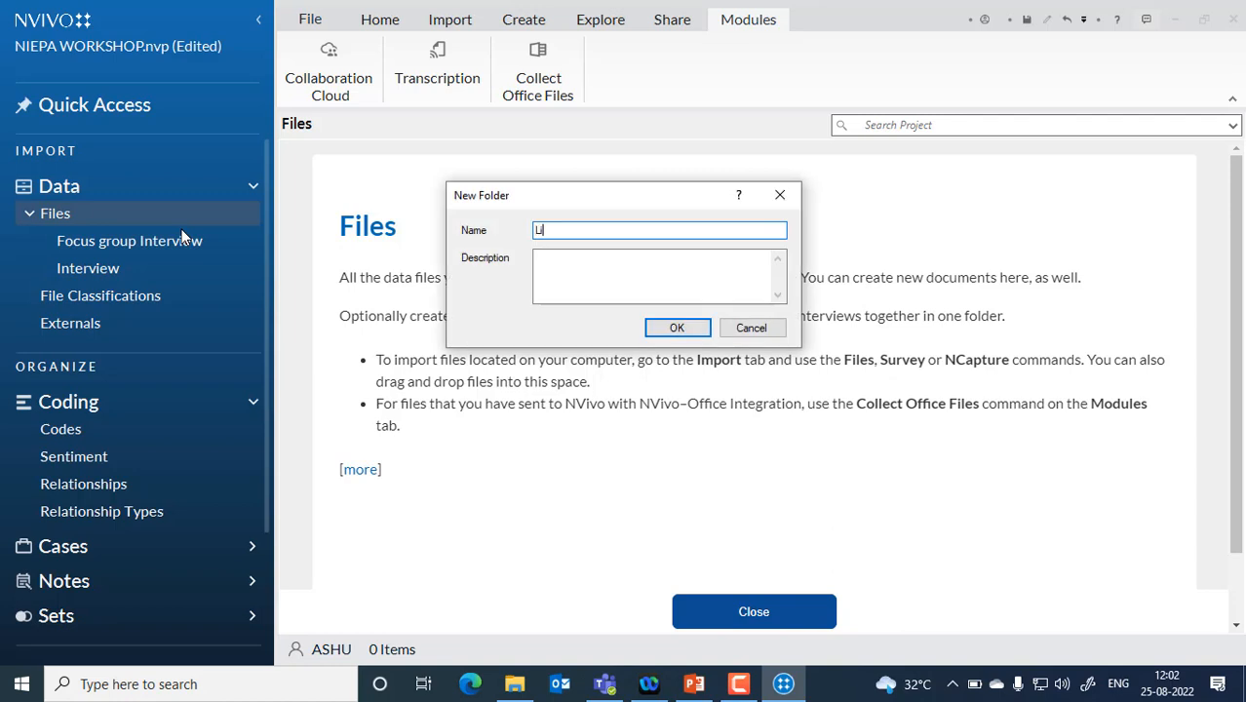
{"action": "type", "text": "terature review"}
{"action": "left_click", "coordinate": [663, 335]}
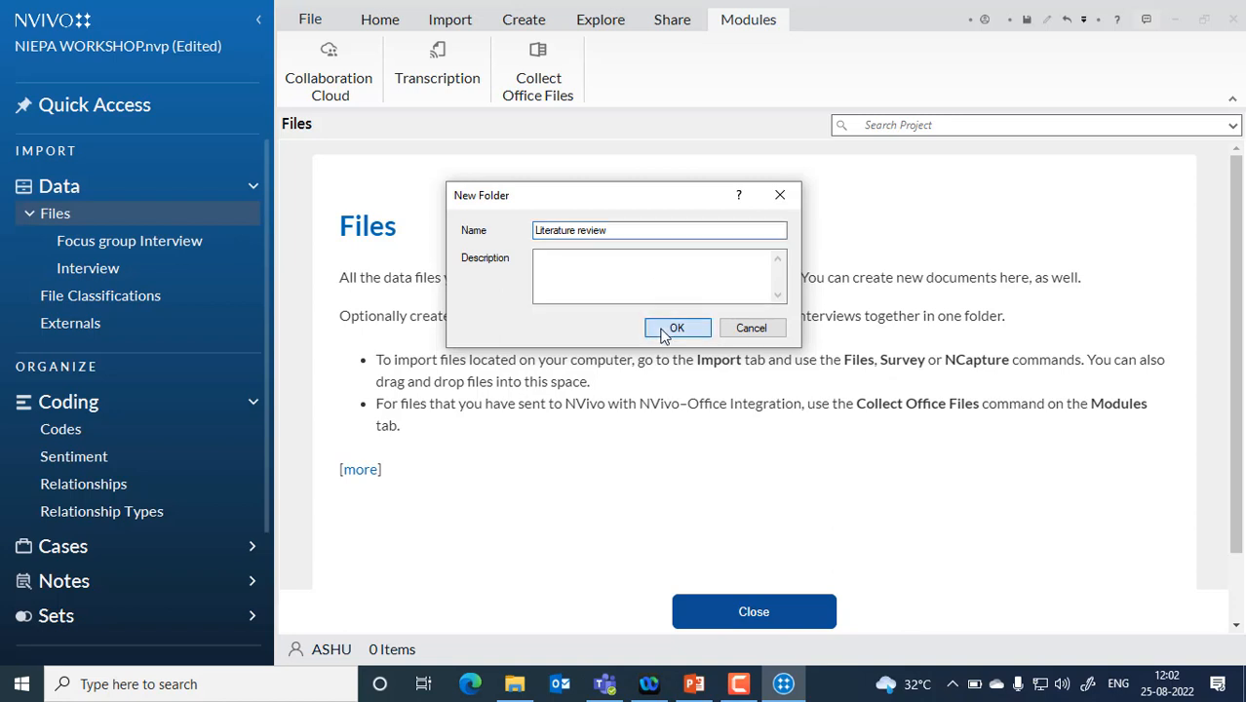
Create a "Video files" folder under Files.
{"action": "right_click", "coordinate": [124, 226]}
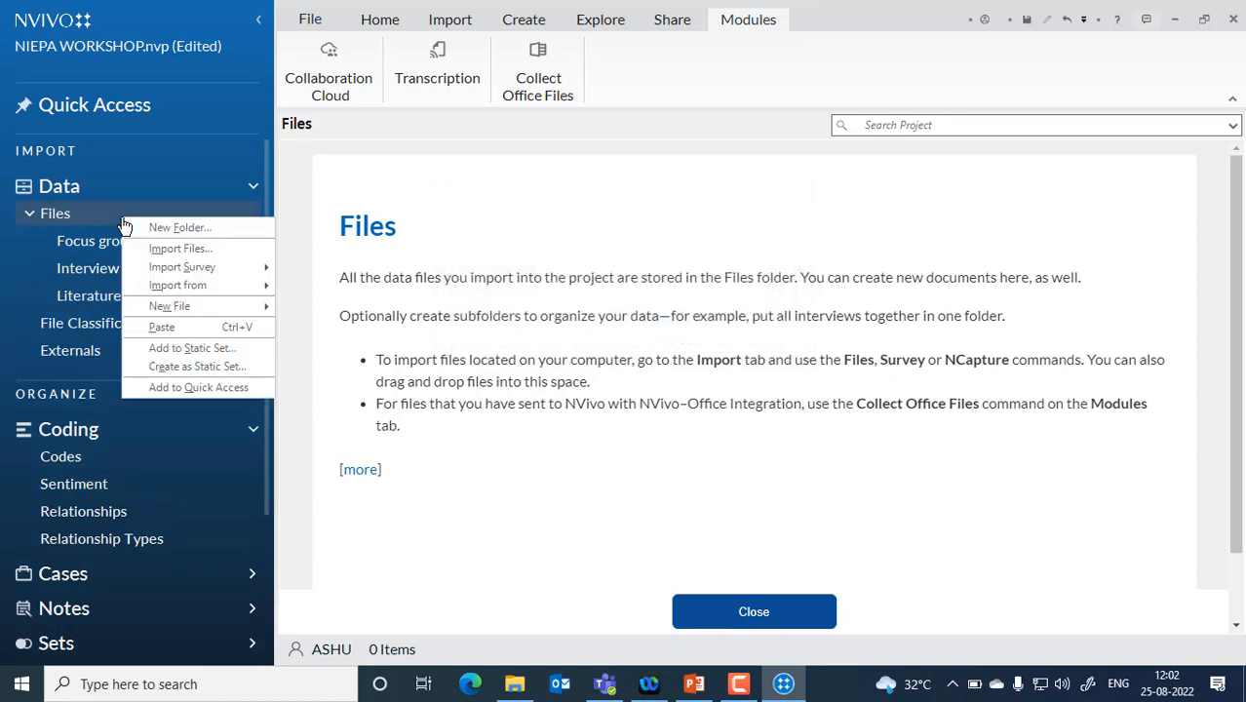
{"action": "left_click", "coordinate": [161, 230]}
{"action": "type", "text": "Video files"}
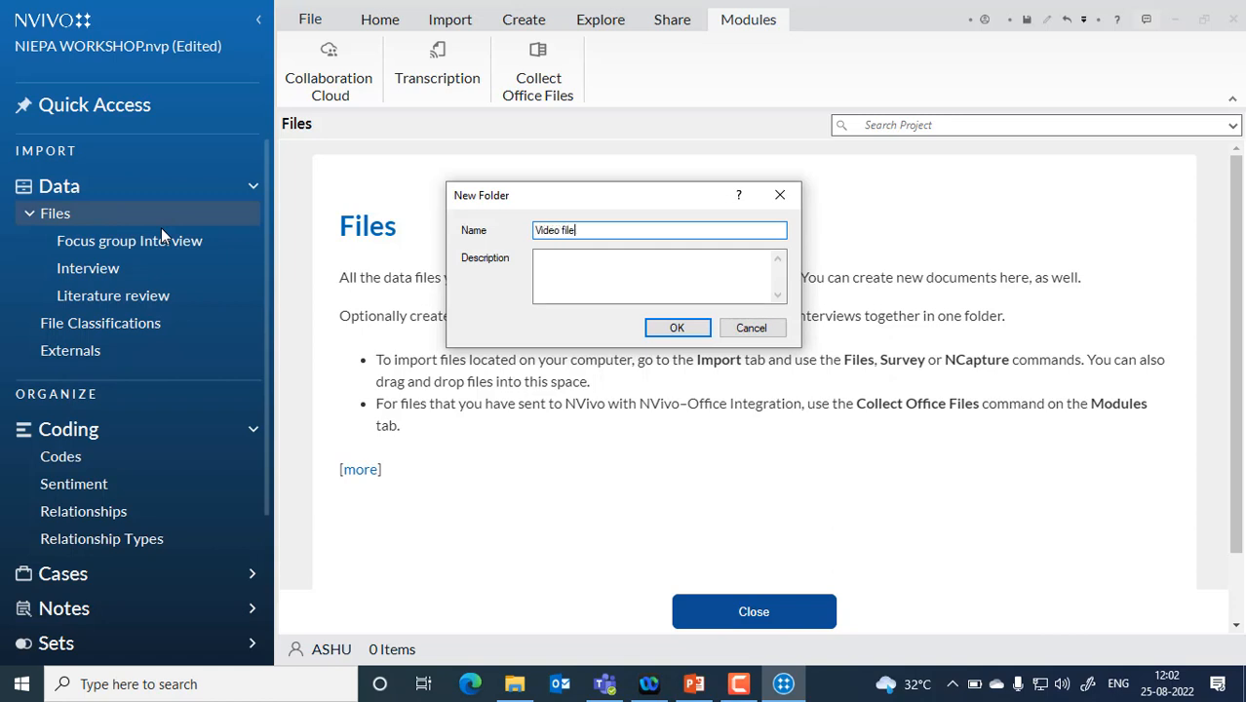
{"action": "left_click", "coordinate": [674, 330]}
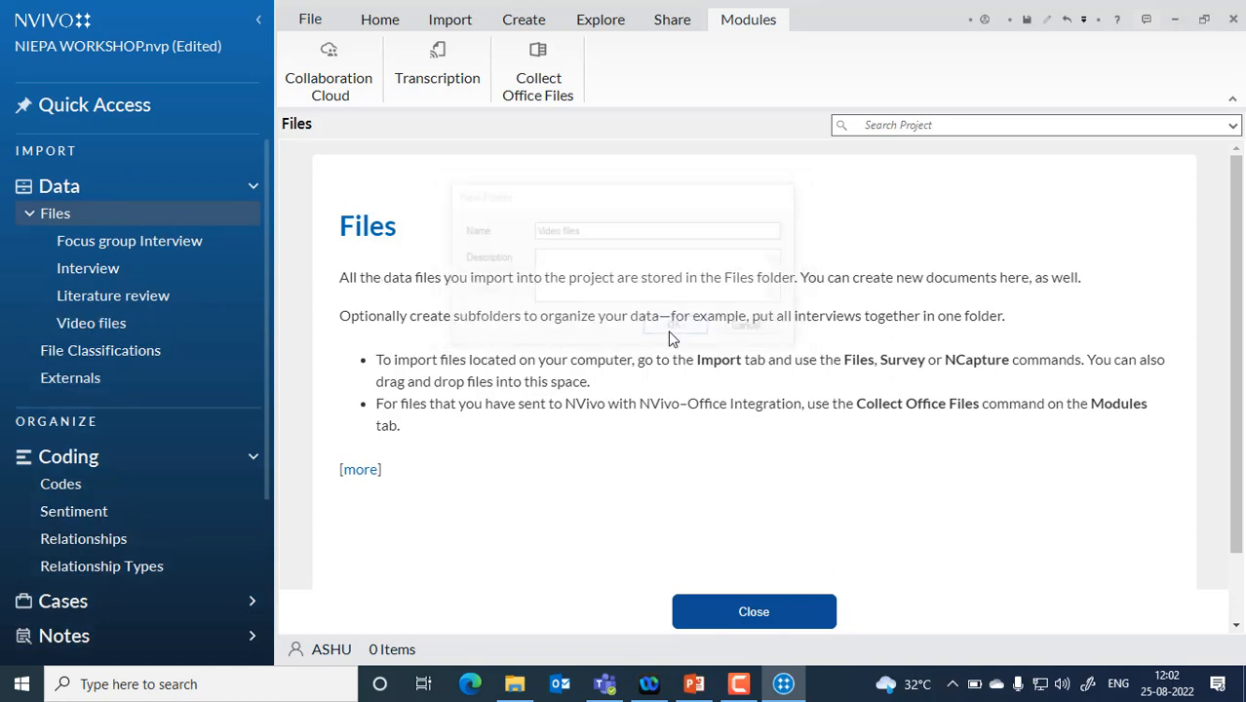
Create an "Audio files" folder under Files.
{"action": "right_click", "coordinate": [91, 224]}
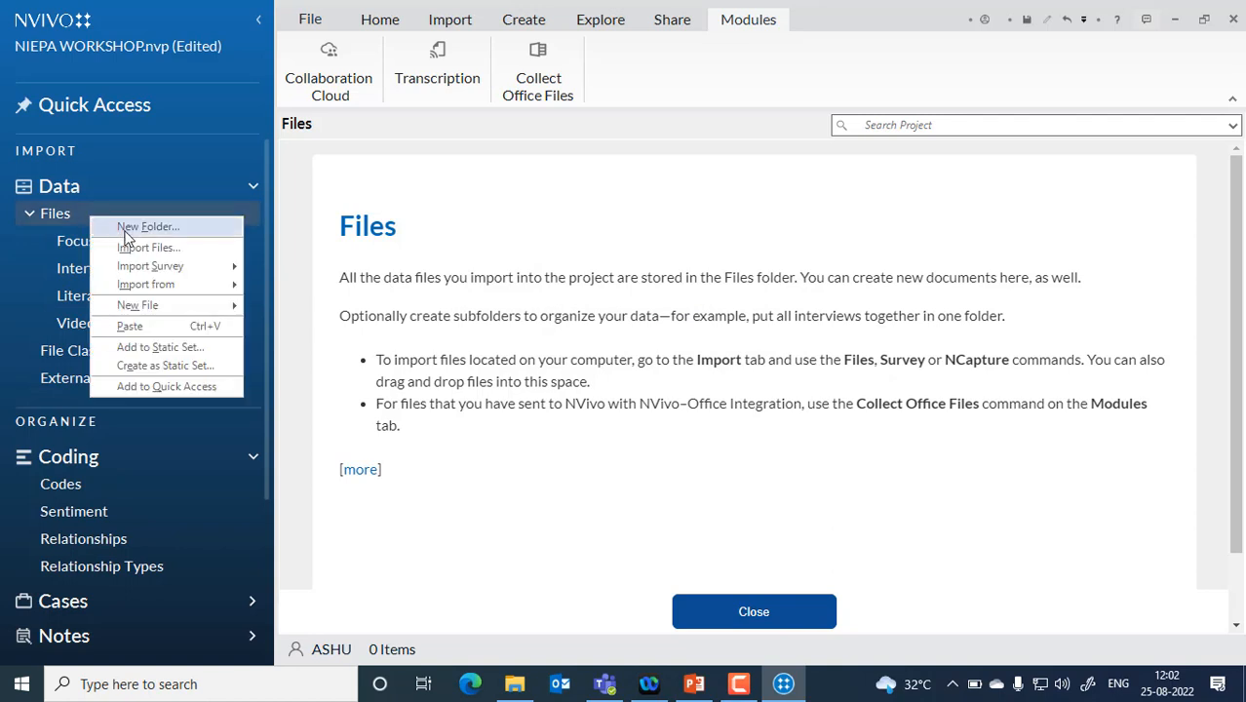
{"action": "left_click", "coordinate": [127, 231]}
{"action": "type", "text": "Audi"}
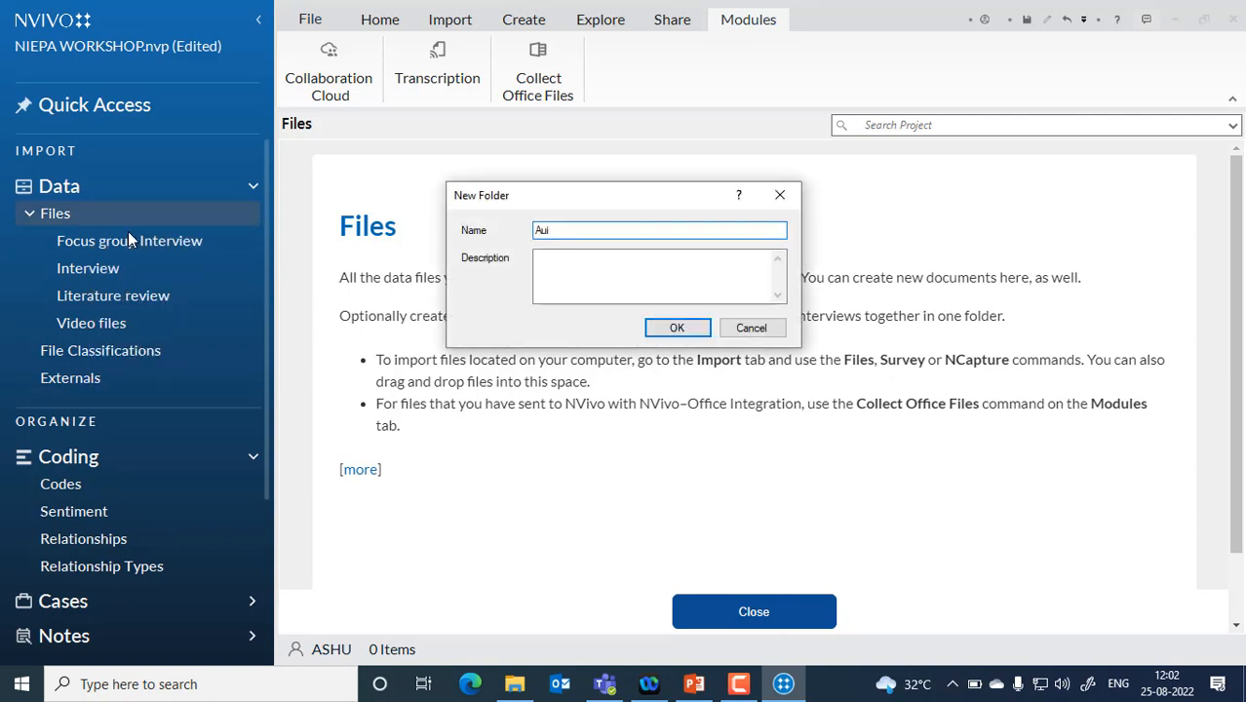
{"action": "key", "text": "BackSpace"}
{"action": "key", "text": "BackSpace"}
{"action": "type", "text": "dio files"}
{"action": "left_click", "coordinate": [684, 327]}
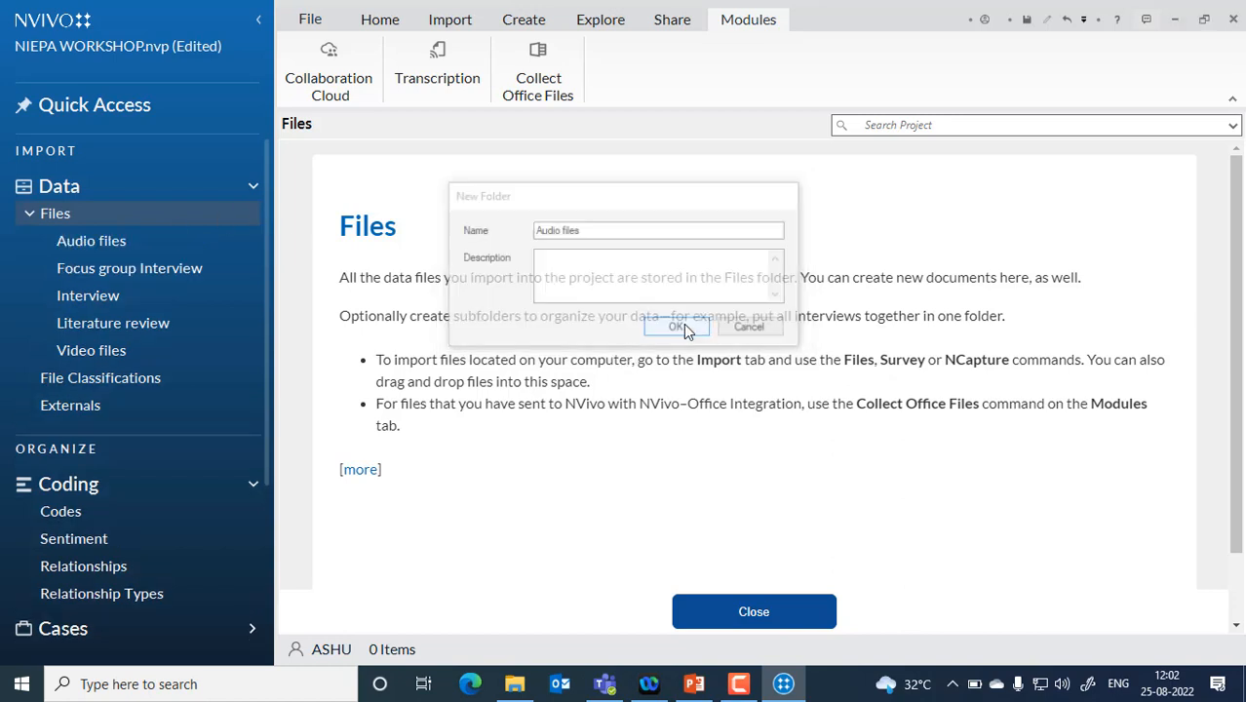
Create a "Social Media" folder under Files.
{"action": "right_click", "coordinate": [65, 220]}
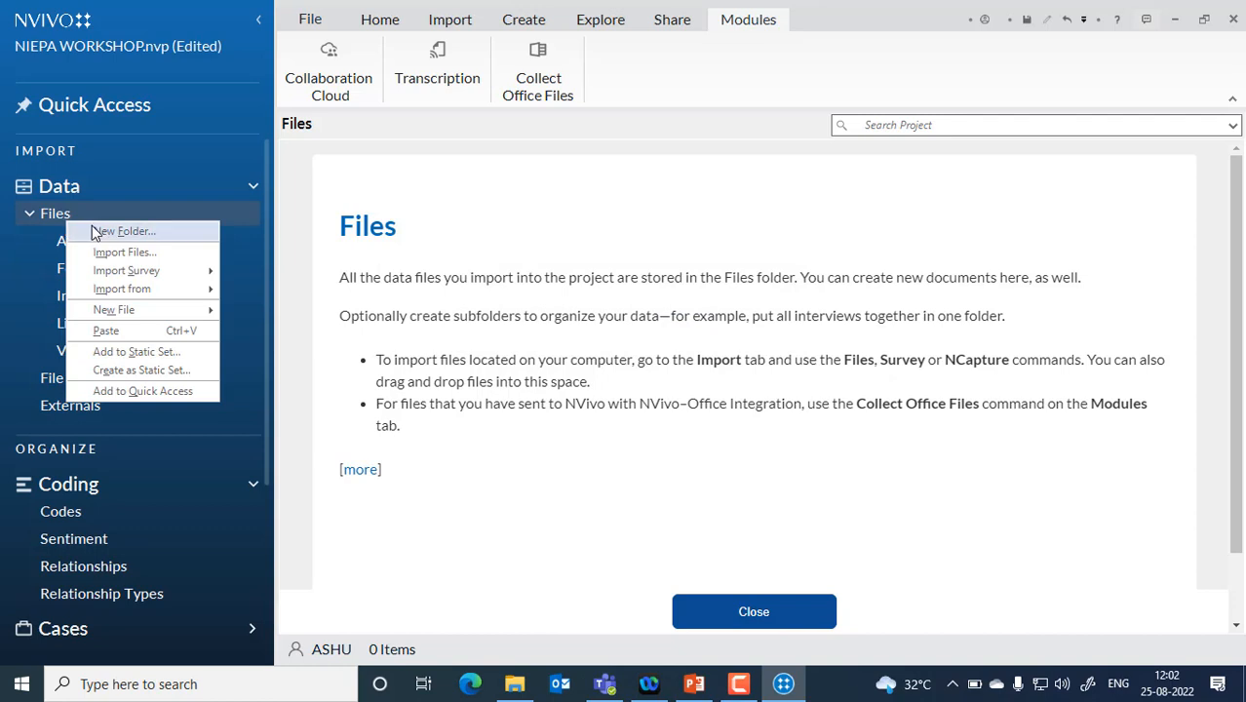
{"action": "left_click", "coordinate": [113, 233]}
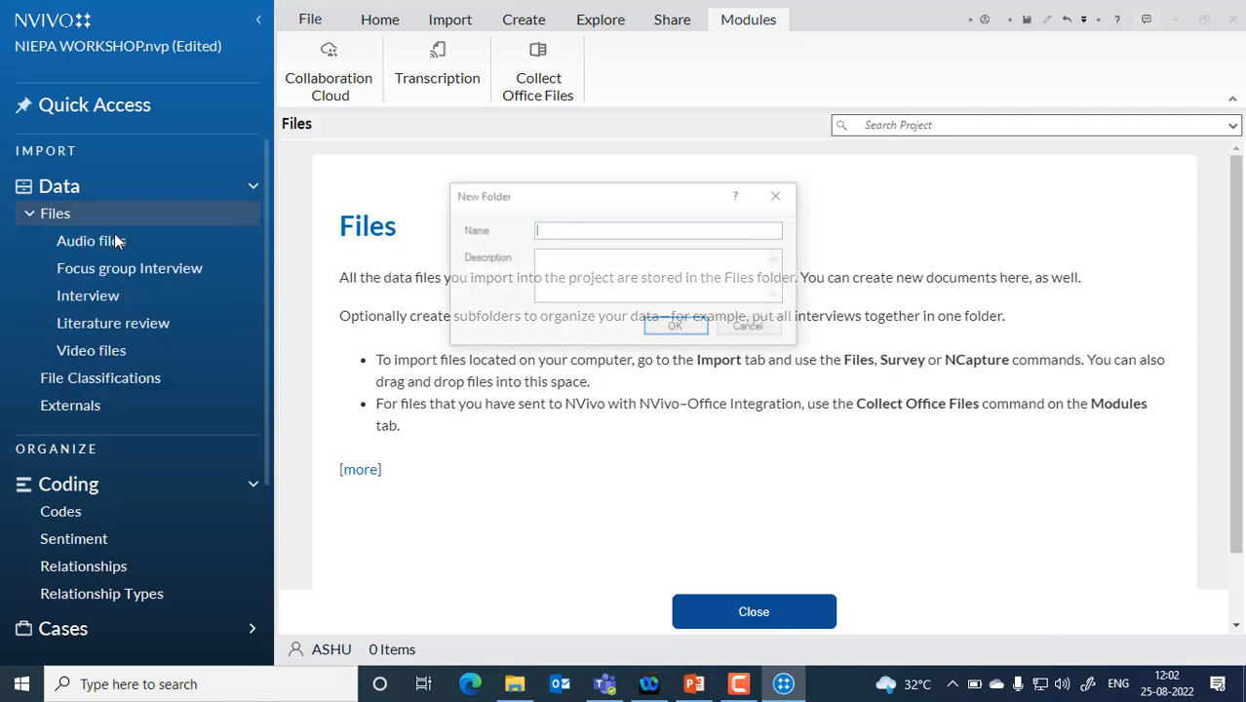
{"action": "type", "text": "S"}
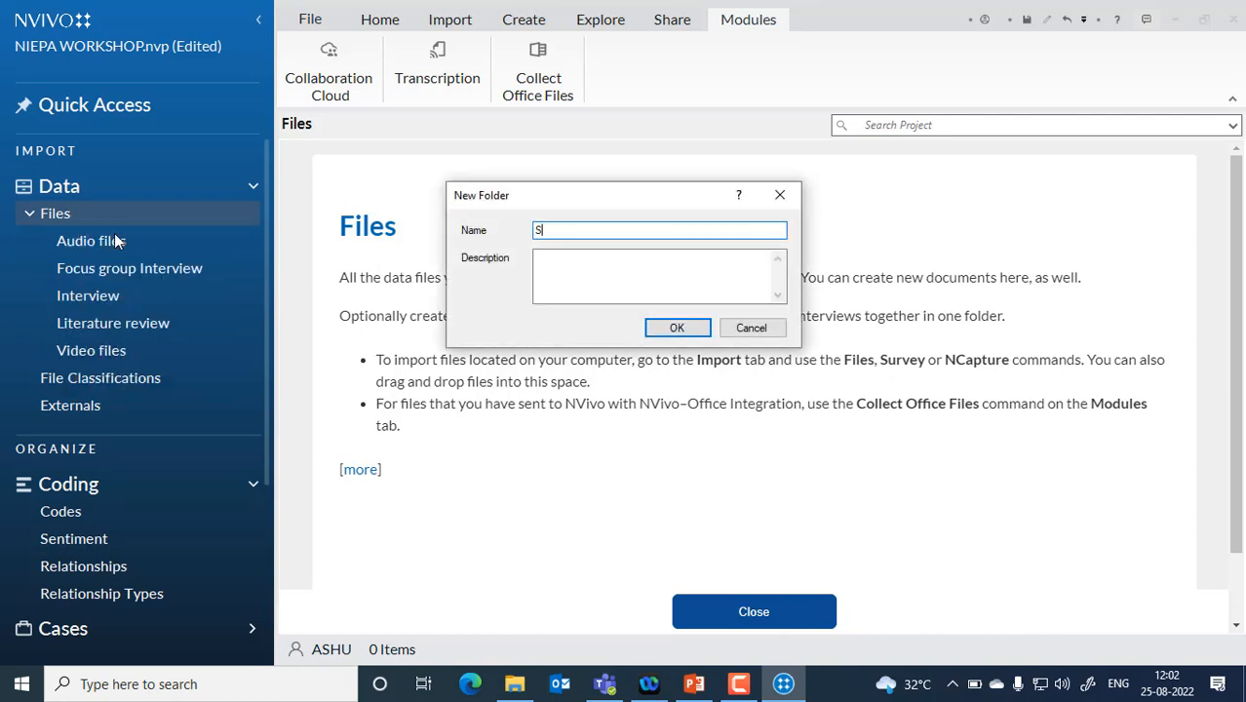
{"action": "type", "text": "ocial Media"}
{"action": "left_click", "coordinate": [670, 332]}
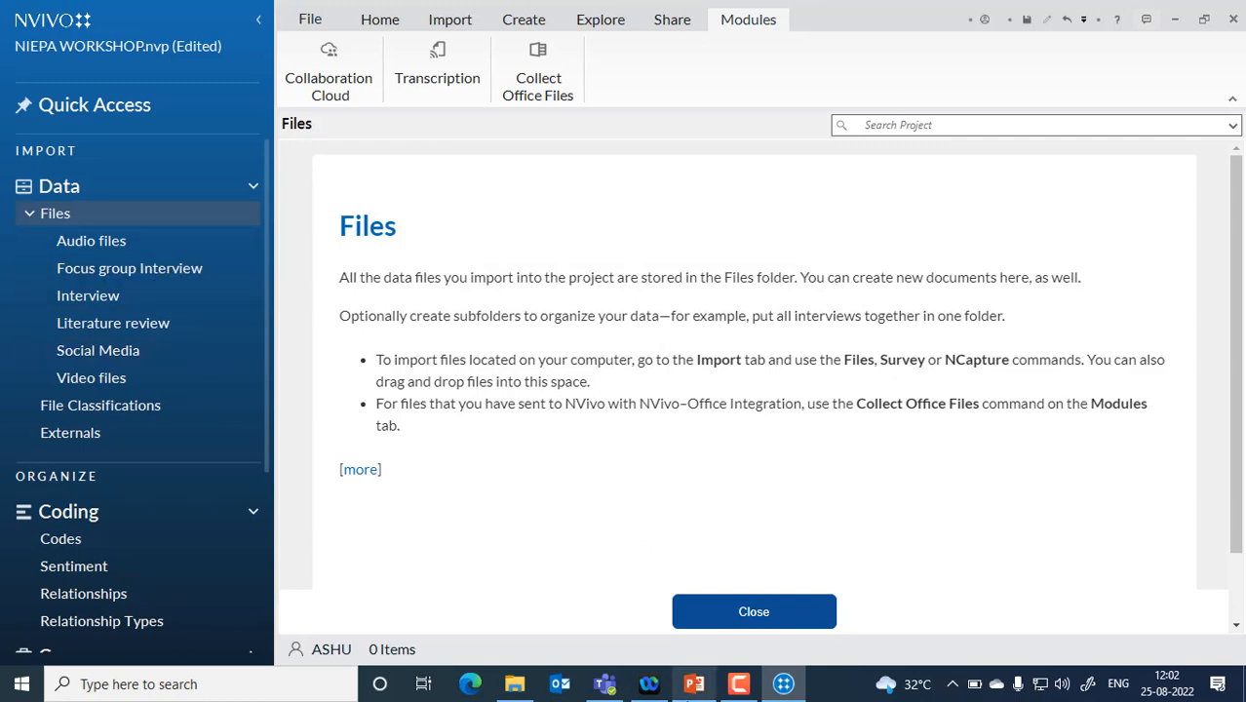
Check the data types on the PowerPoint Design Framework slide, and create a "Survey" folder under Files in NVivo.
{"action": "left_click", "coordinate": [693, 683]}
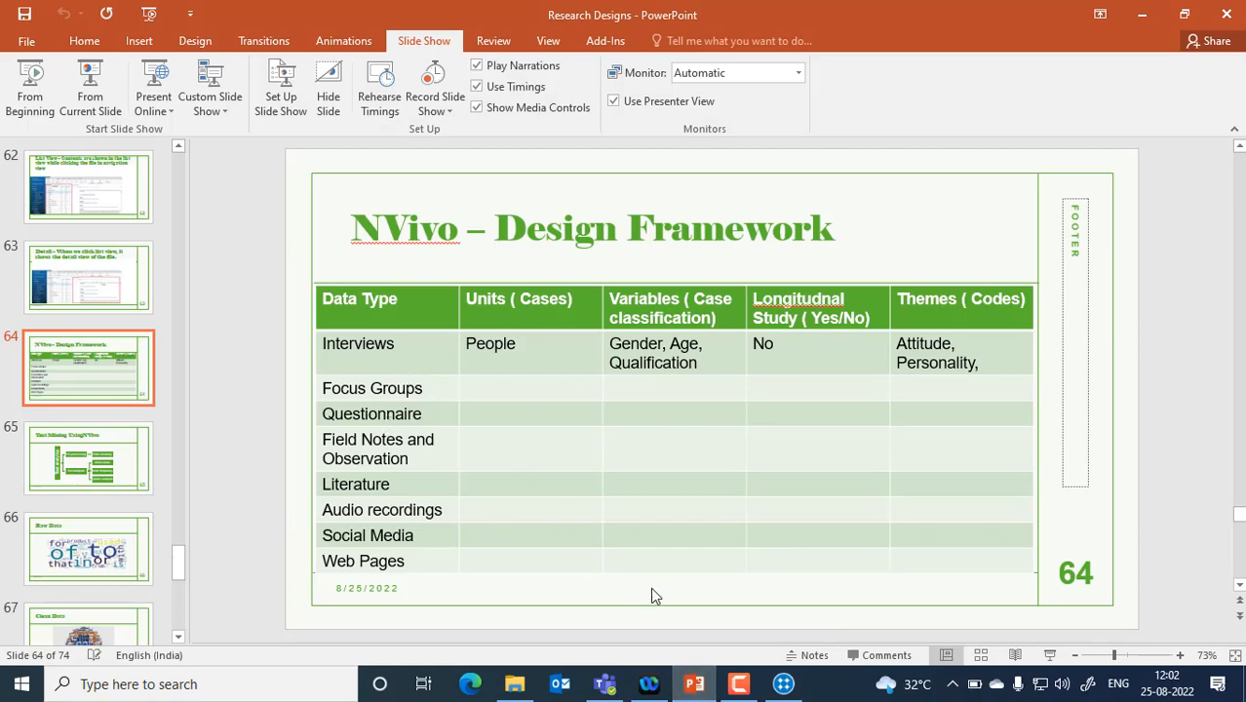
{"action": "left_click", "coordinate": [693, 683]}
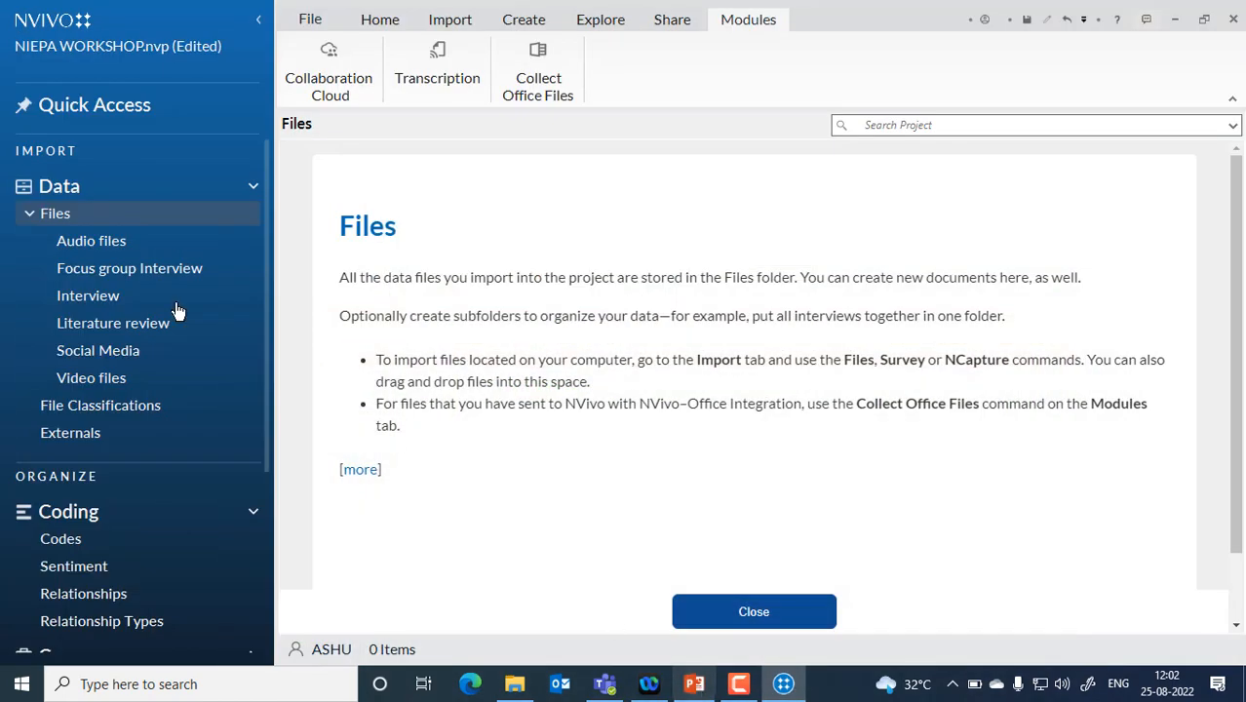
{"action": "right_click", "coordinate": [61, 219]}
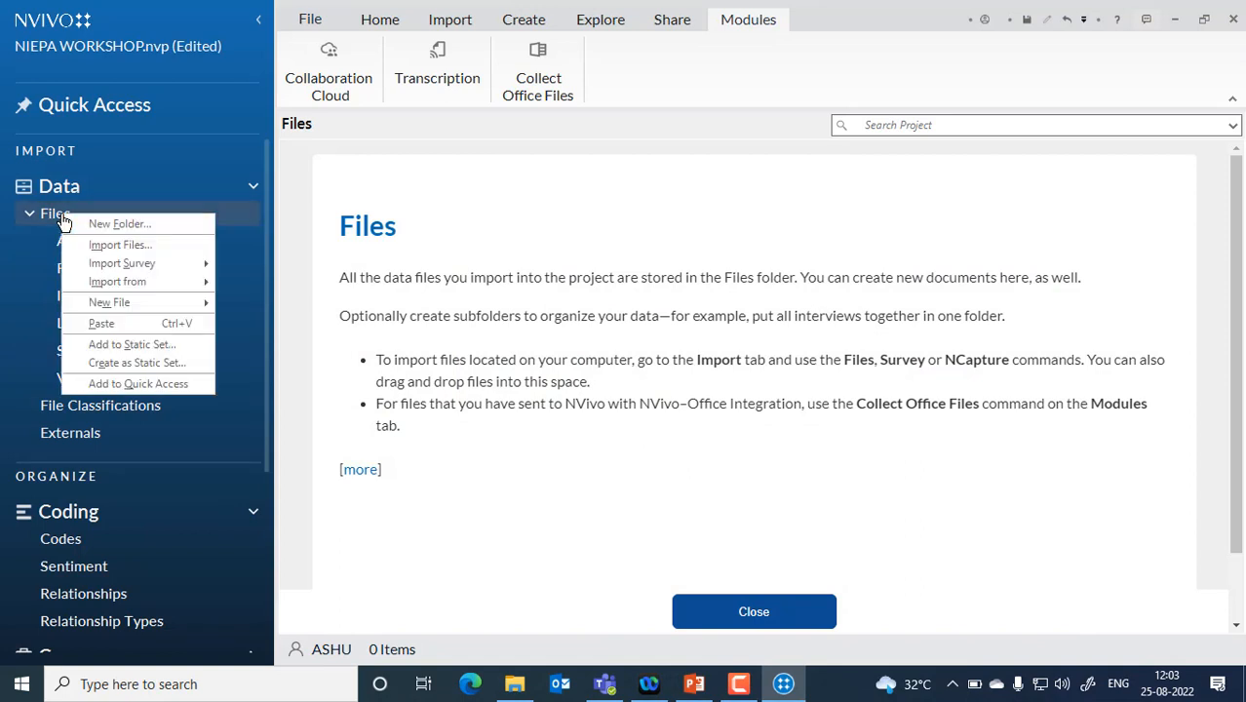
{"action": "left_click", "coordinate": [94, 229]}
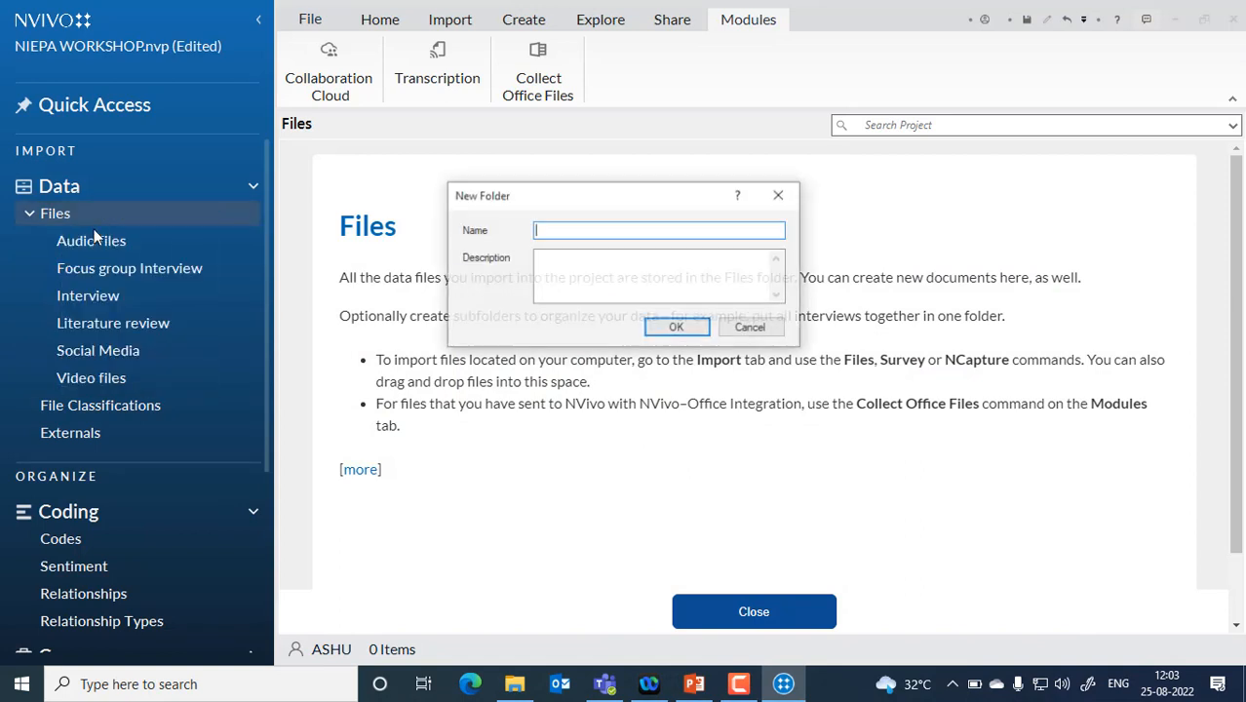
{"action": "type", "text": "Survey"}
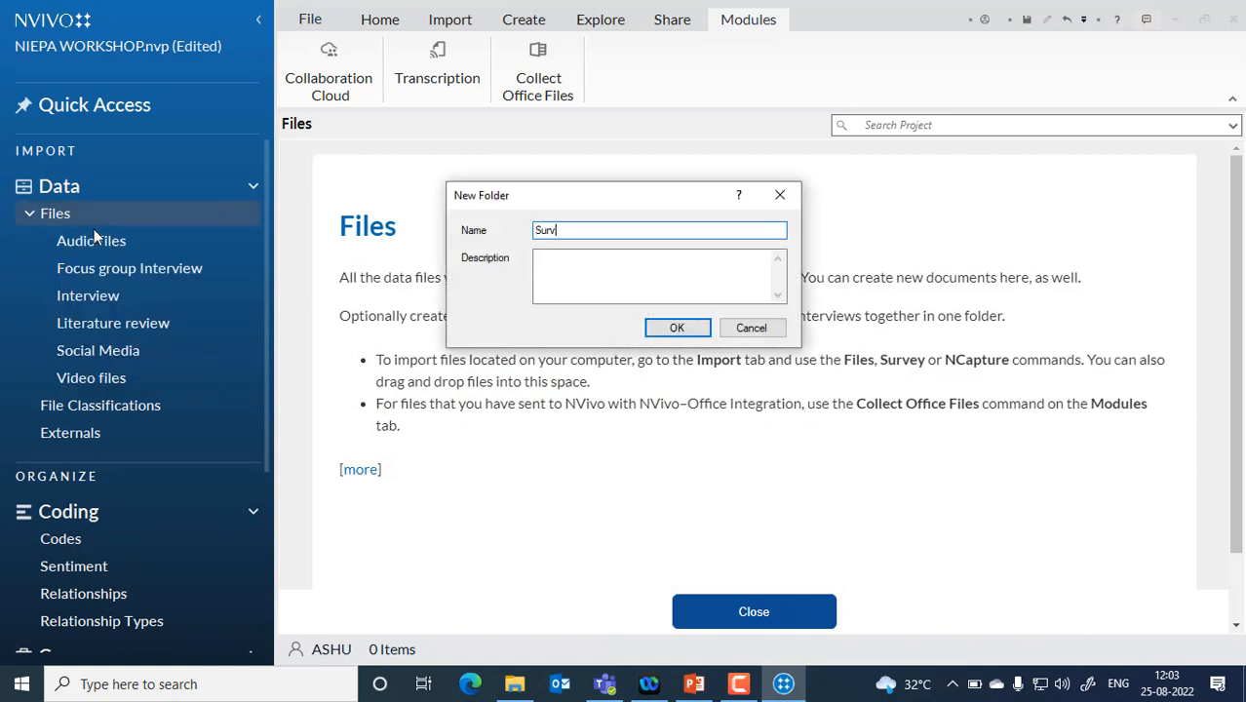
{"action": "left_click", "coordinate": [672, 328]}
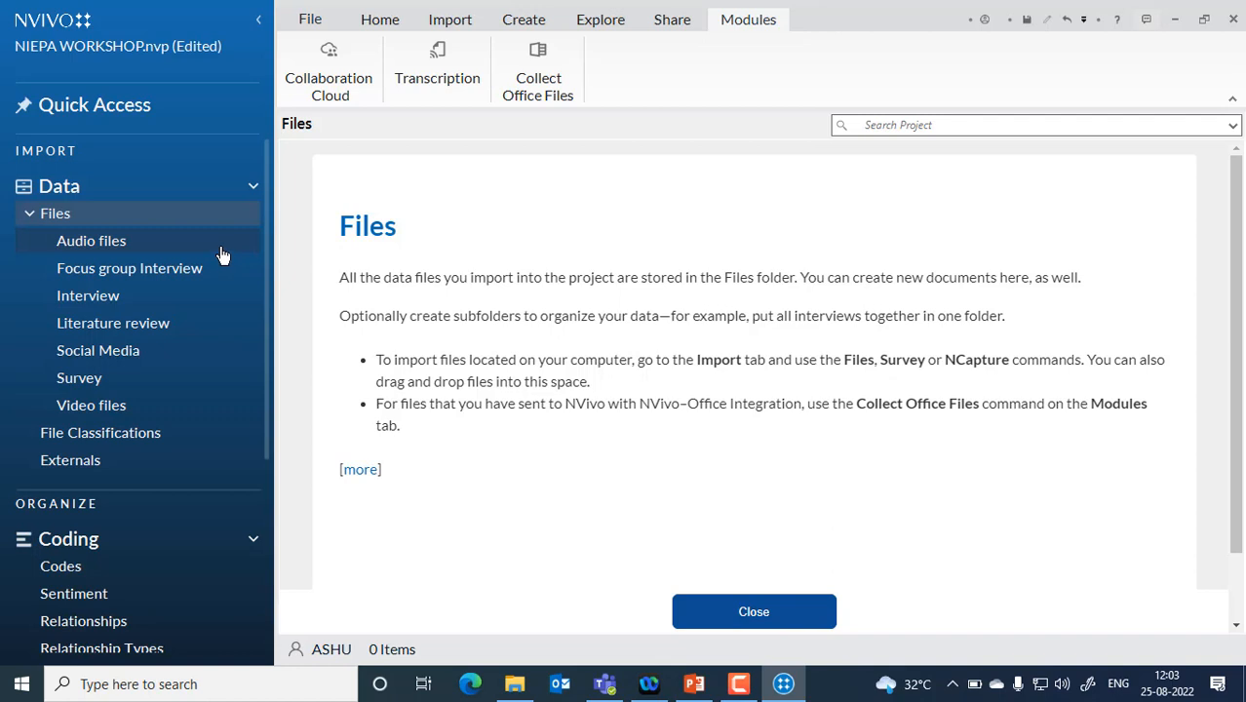
Import all Word transcripts from the sample dataset's Interviews folder on the Desktop into the Interview folder, without creating a case for each file.
{"action": "left_click", "coordinate": [105, 302]}
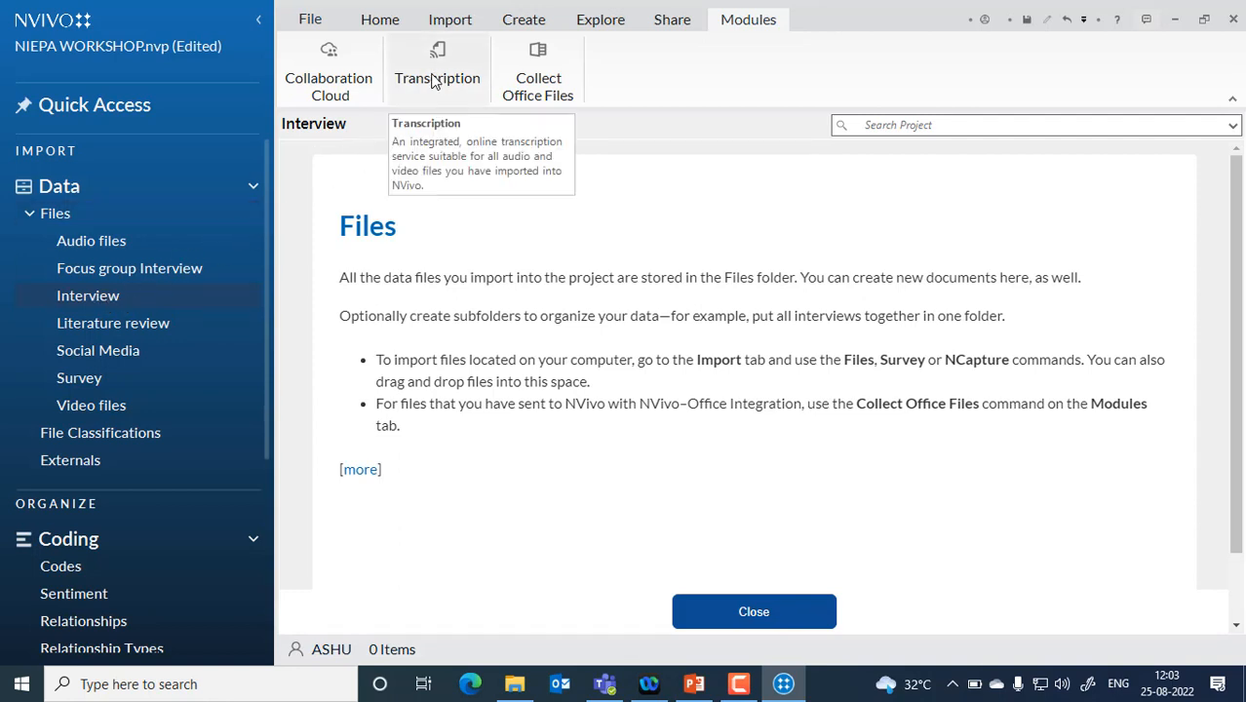
{"action": "left_click", "coordinate": [458, 27]}
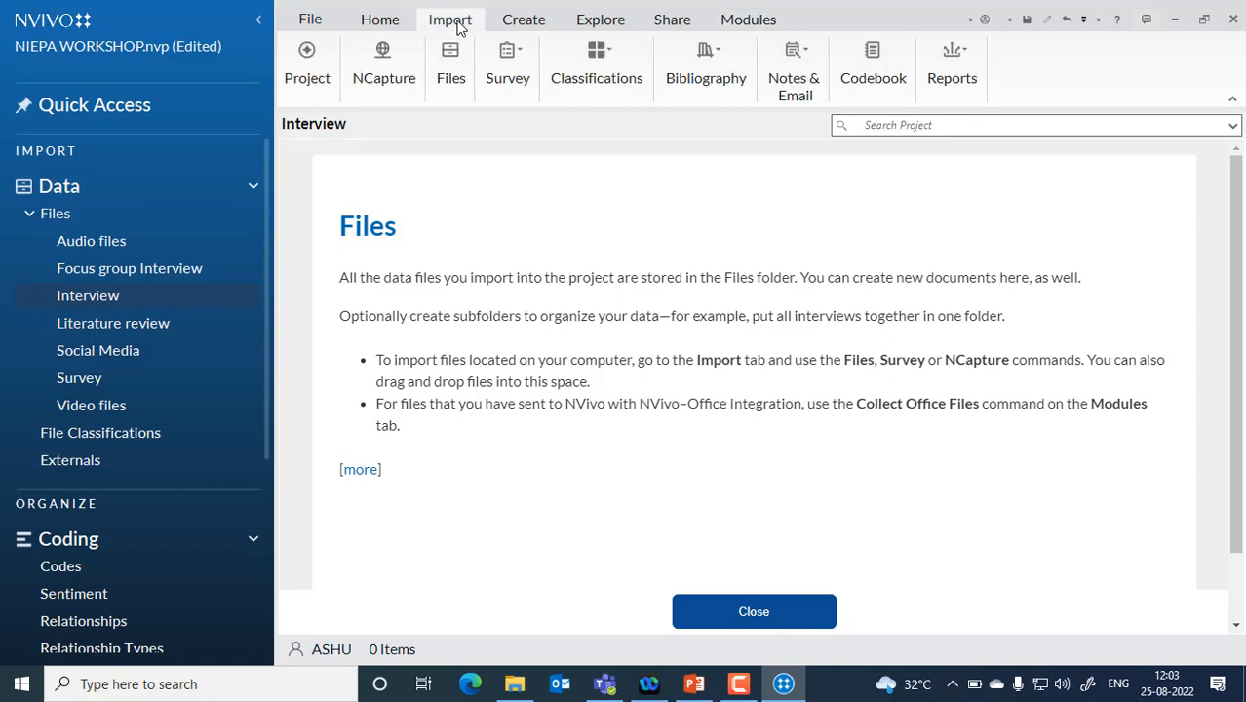
{"action": "left_click", "coordinate": [451, 76]}
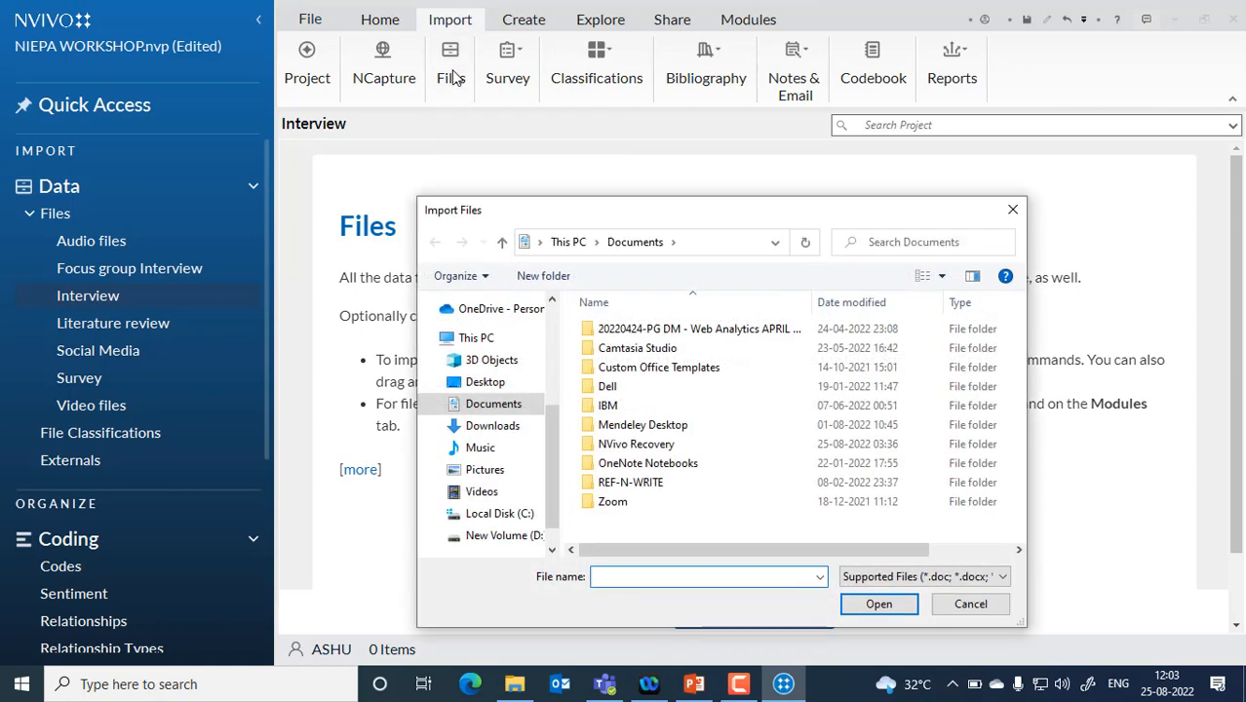
{"action": "left_click", "coordinate": [496, 386]}
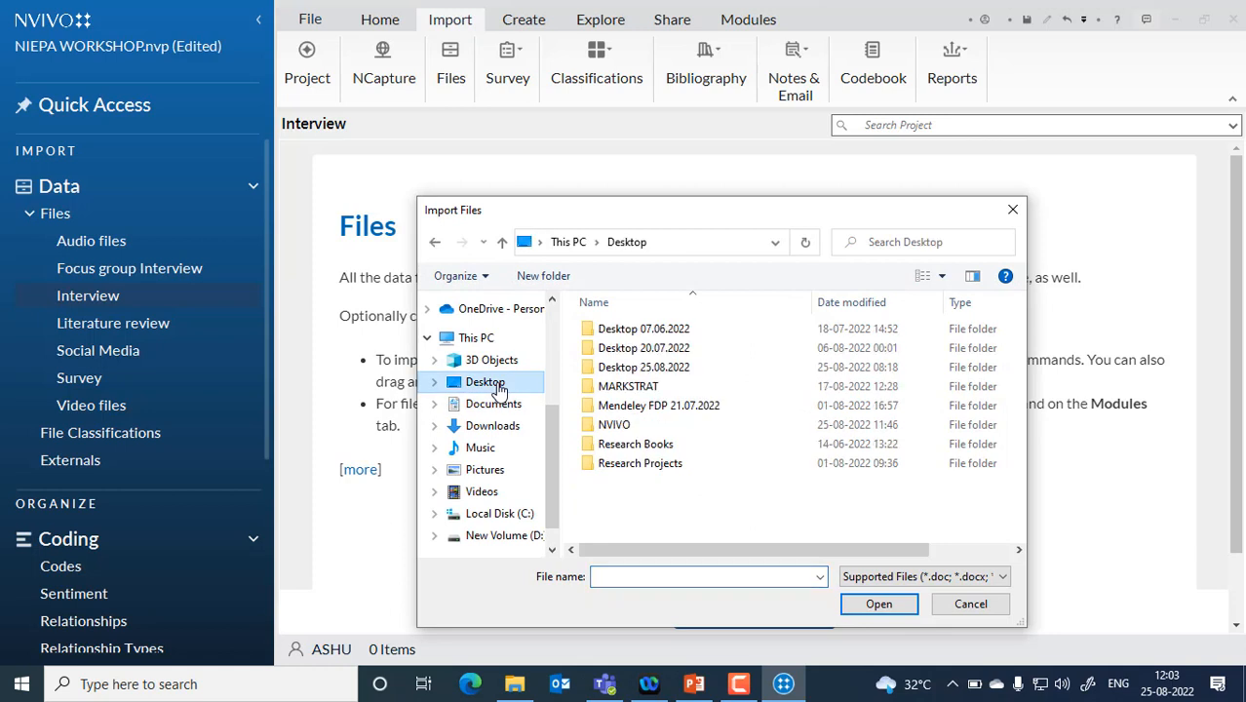
{"action": "double_click", "coordinate": [614, 425]}
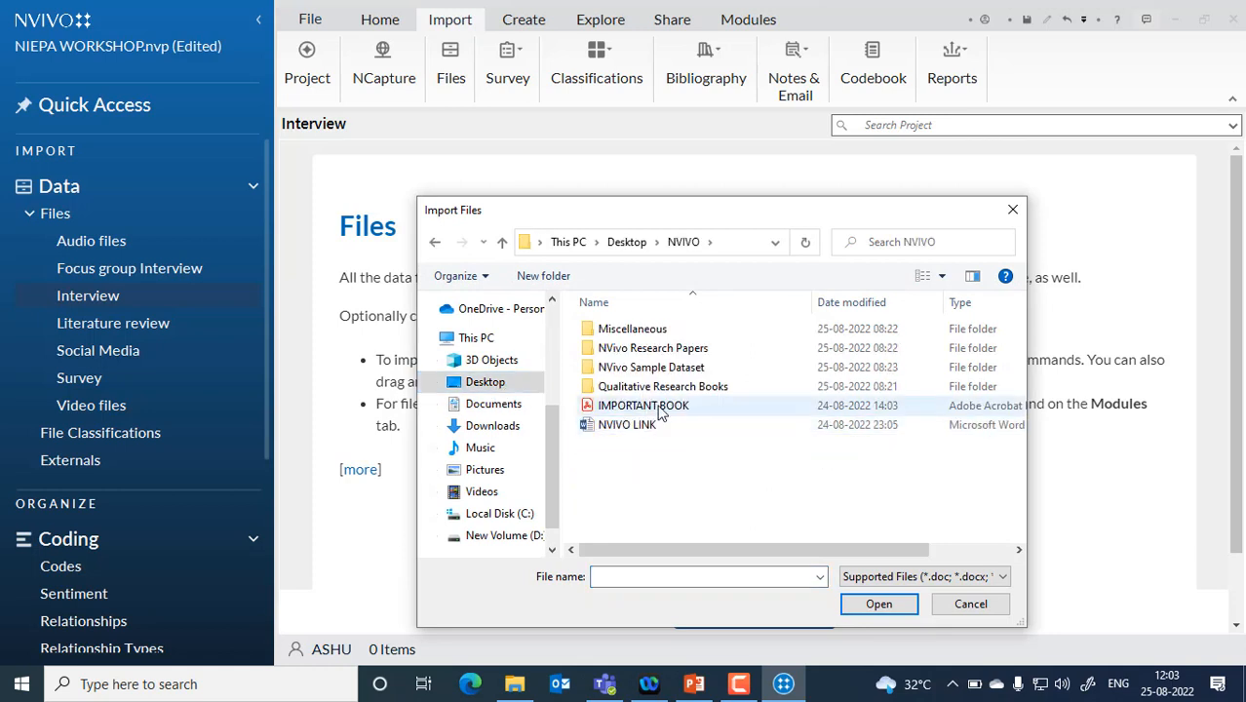
{"action": "double_click", "coordinate": [649, 368]}
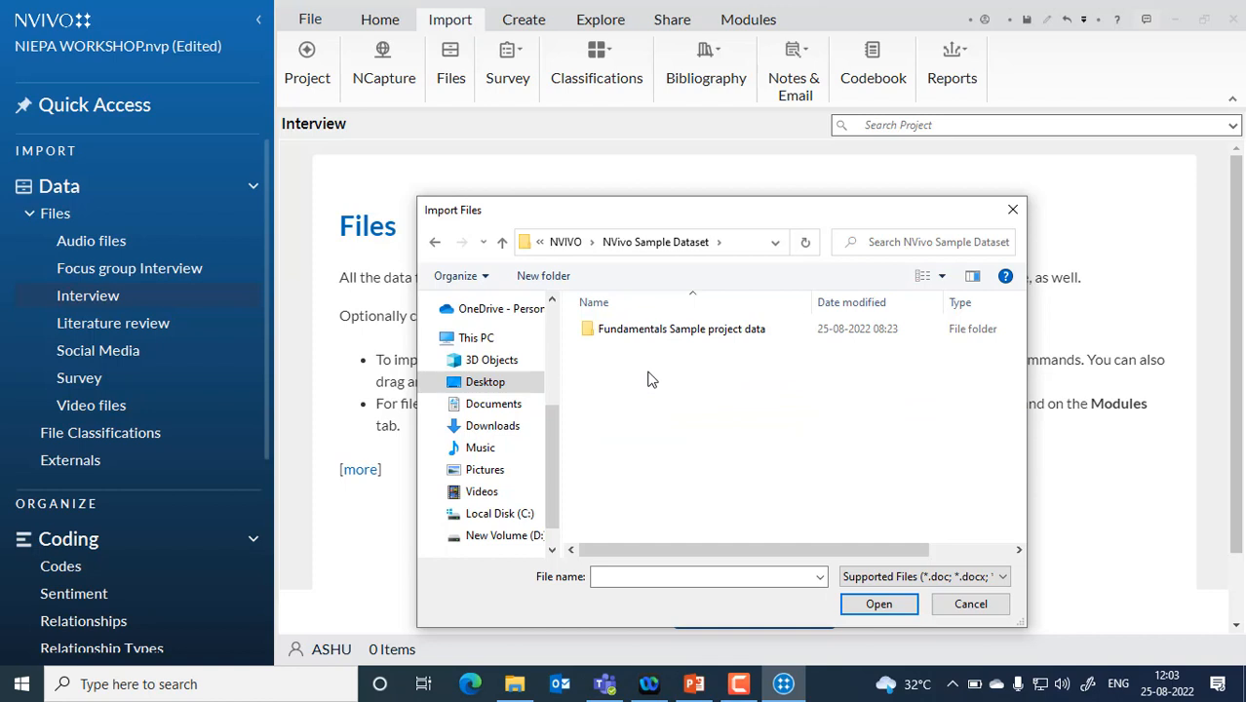
{"action": "double_click", "coordinate": [643, 331]}
{"action": "left_click", "coordinate": [640, 332]}
{"action": "double_click", "coordinate": [640, 332]}
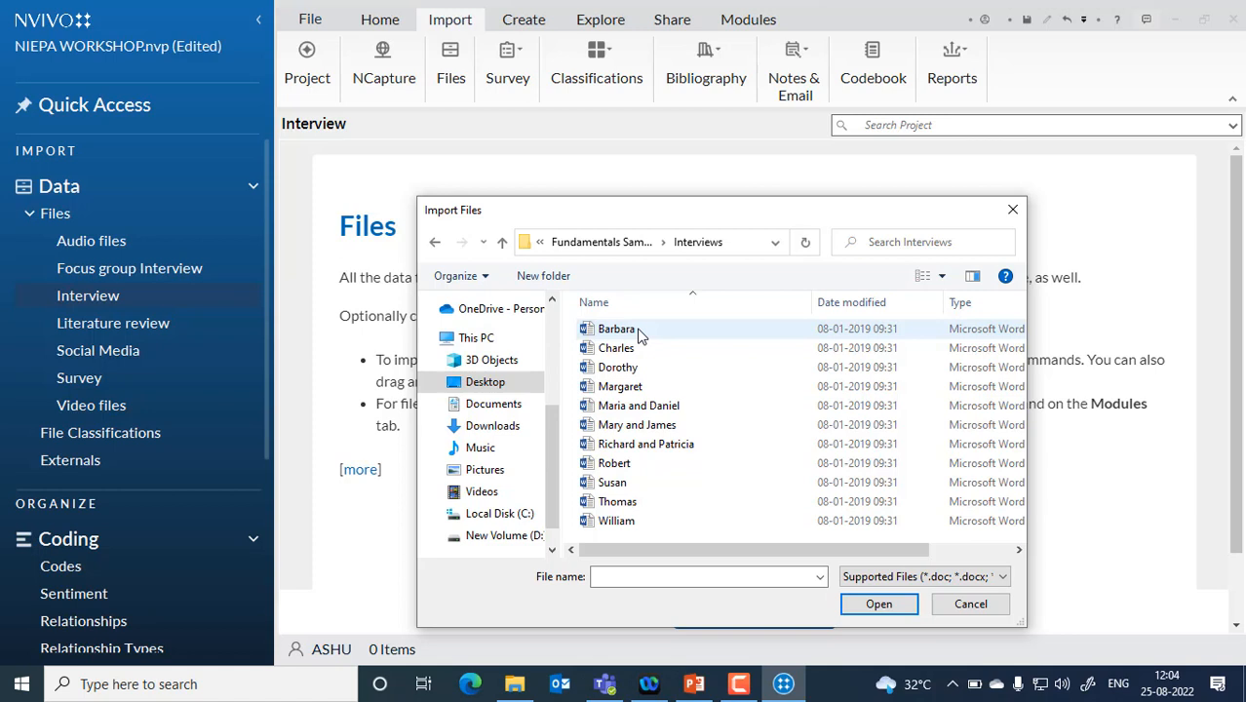
{"action": "key", "text": "ctrl+a"}
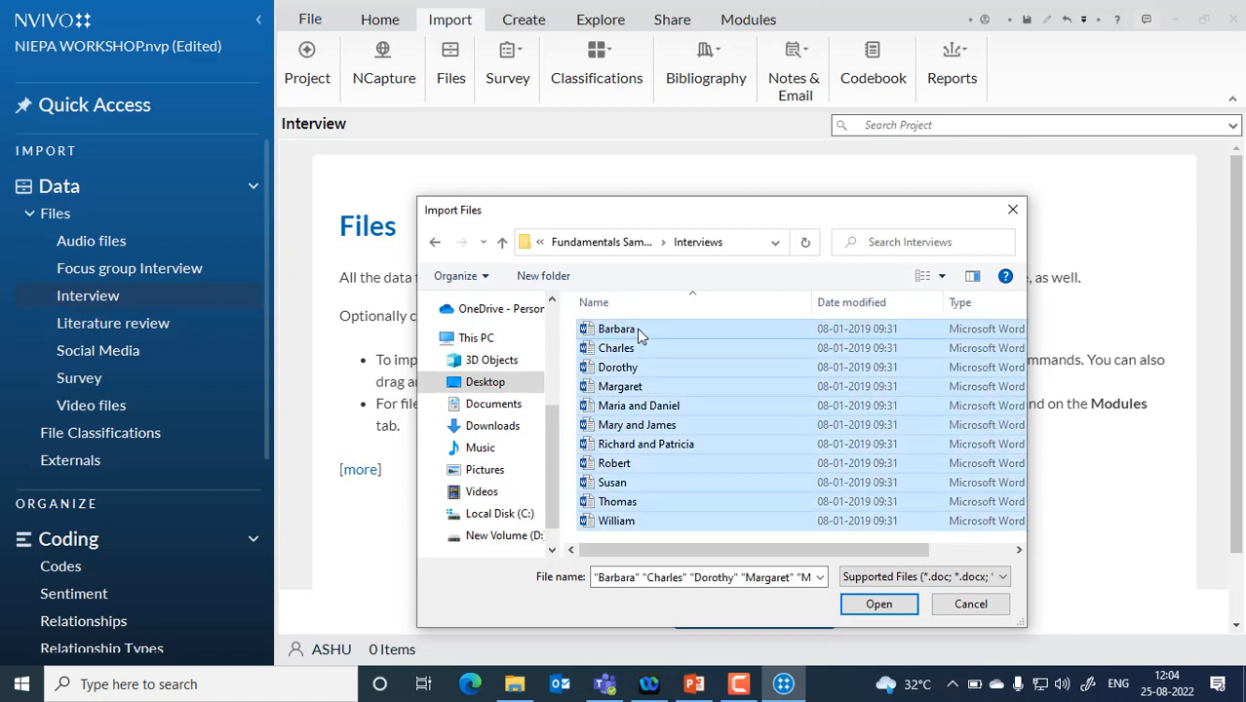
{"action": "left_click", "coordinate": [878, 604]}
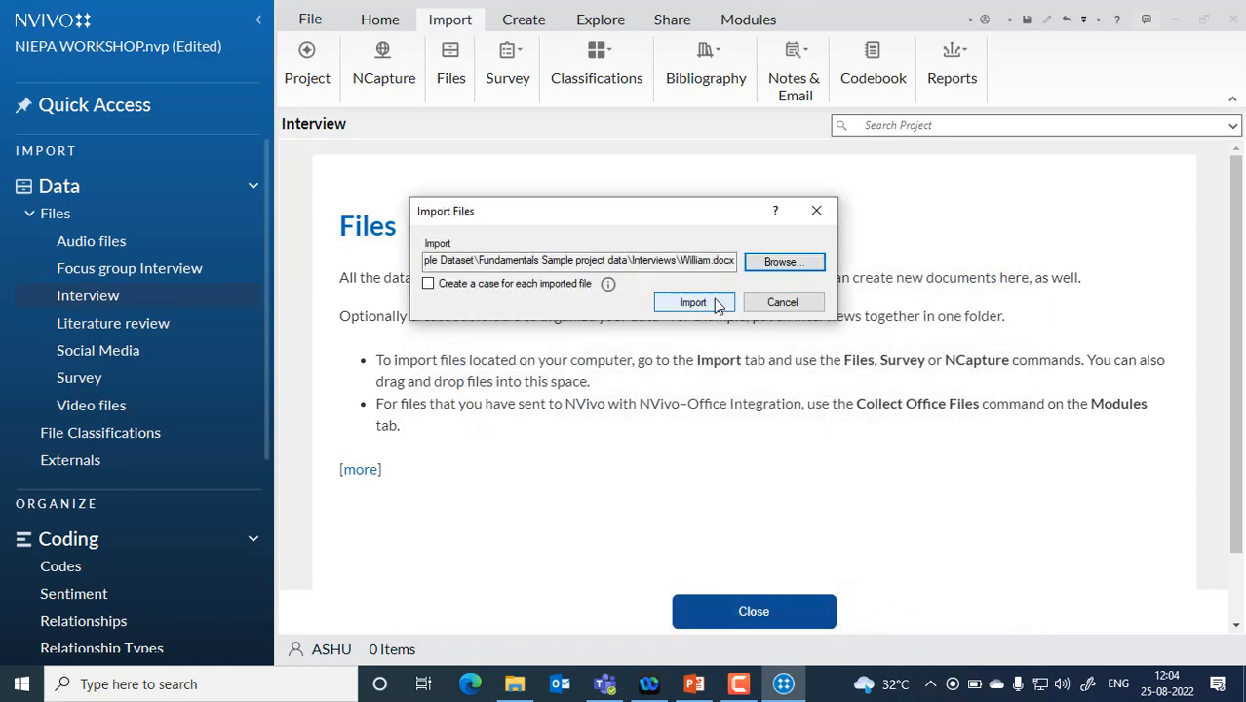
{"action": "left_click", "coordinate": [711, 306]}
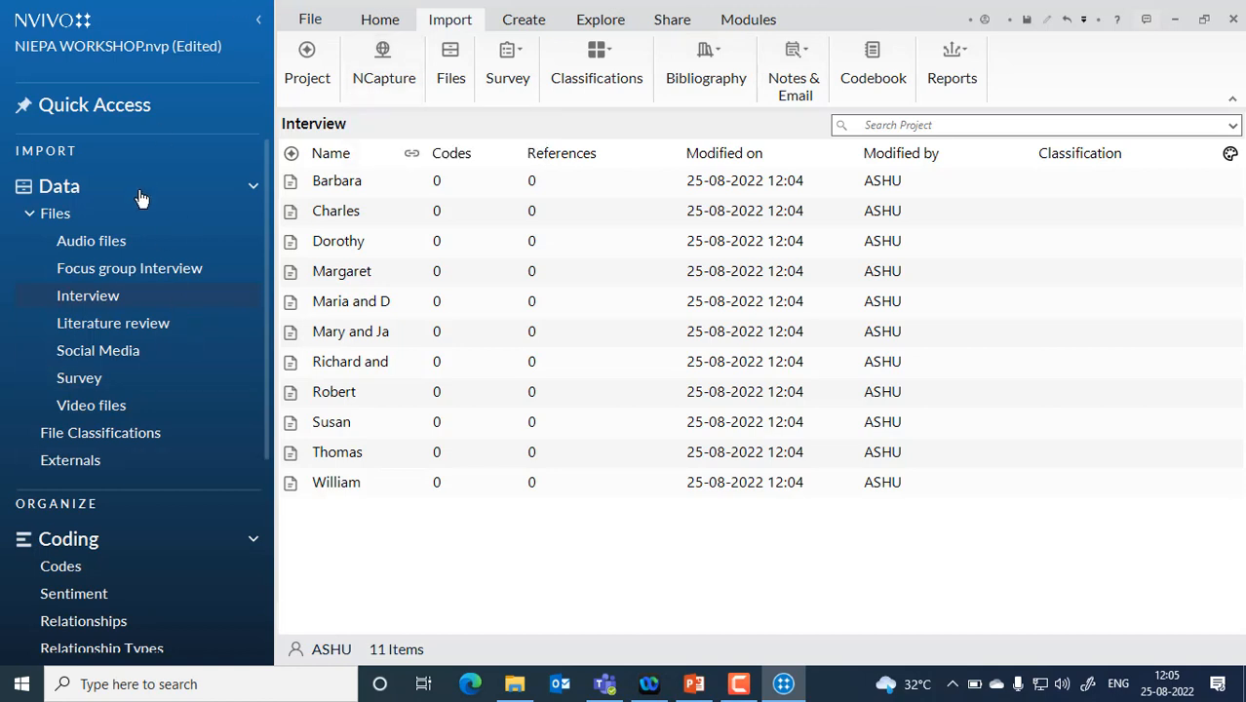
Open the first transcript in the Interview folder and read through its questions and answers.
{"action": "left_click", "coordinate": [98, 305]}
{"action": "left_click", "coordinate": [101, 322]}
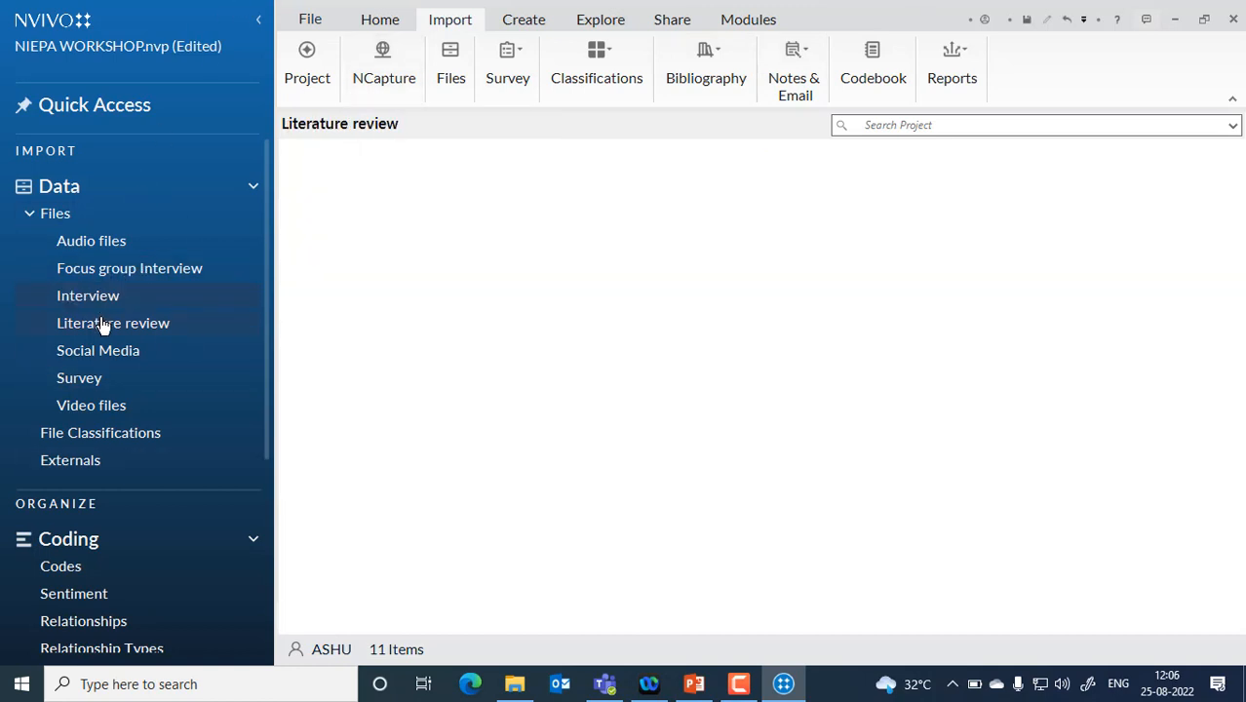
{"action": "left_click", "coordinate": [102, 303]}
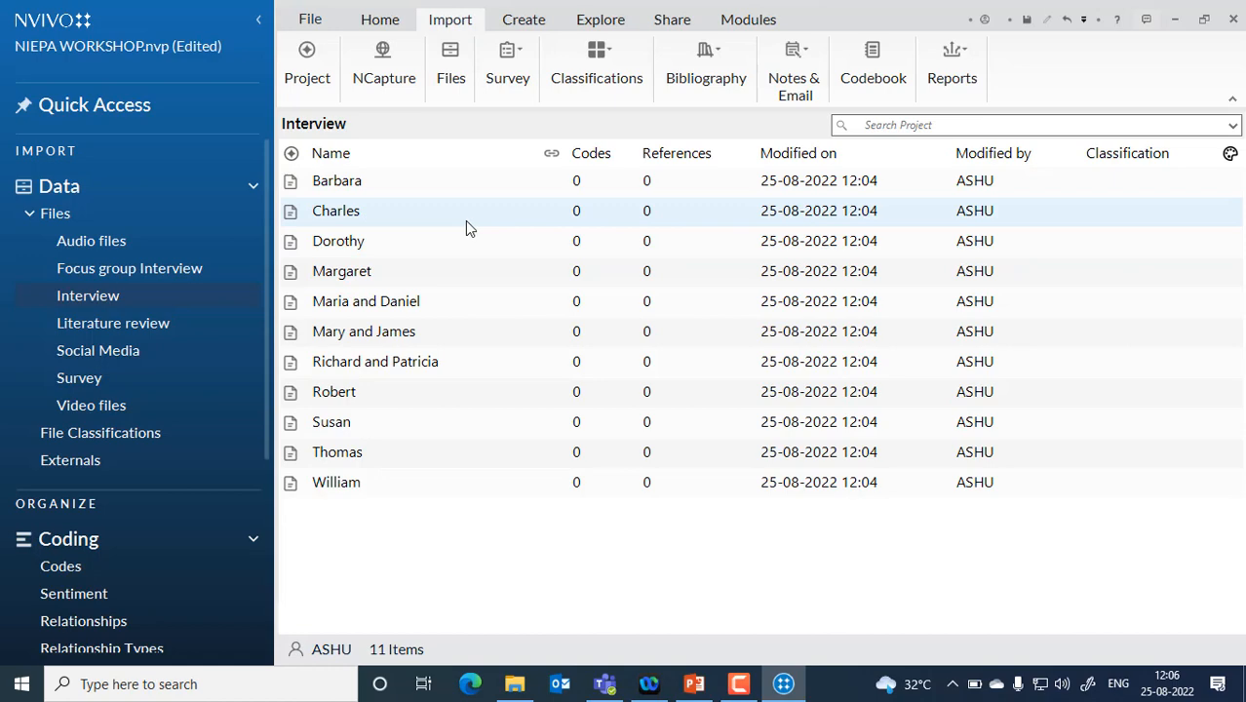
{"action": "left_click", "coordinate": [434, 188]}
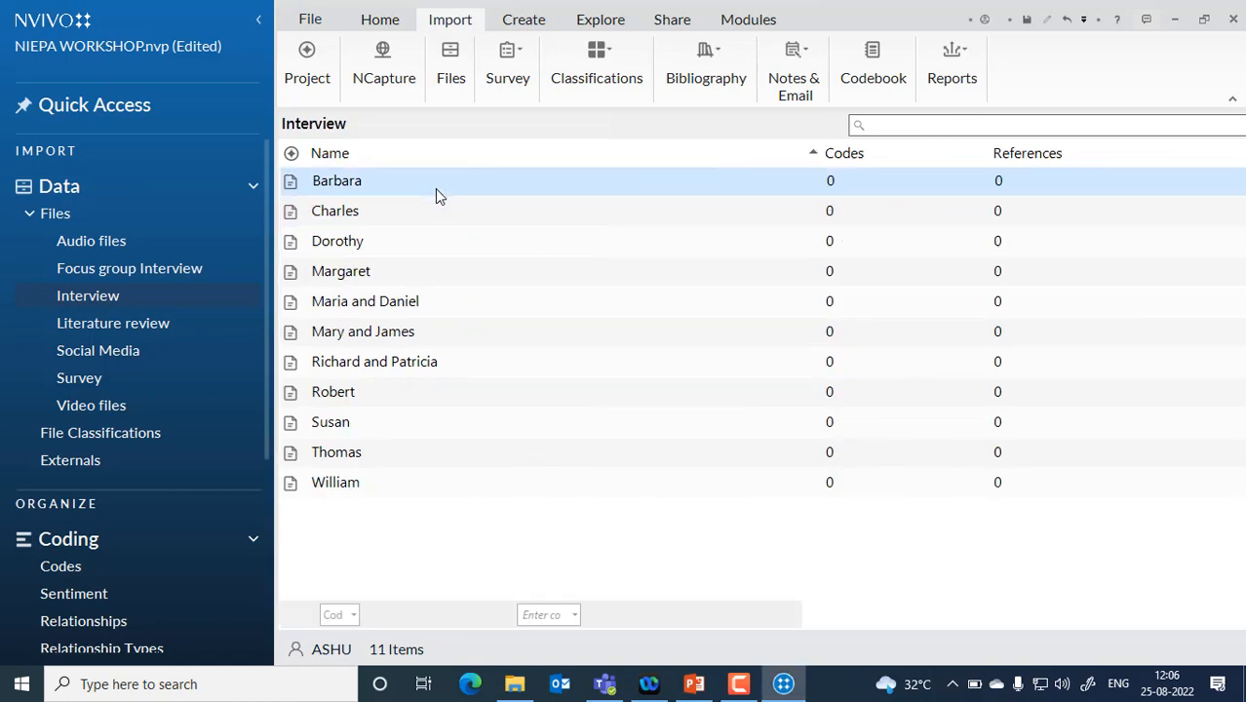
{"action": "scroll", "coordinate": [928, 388], "scroll_direction": "down", "scroll_amount": 3}
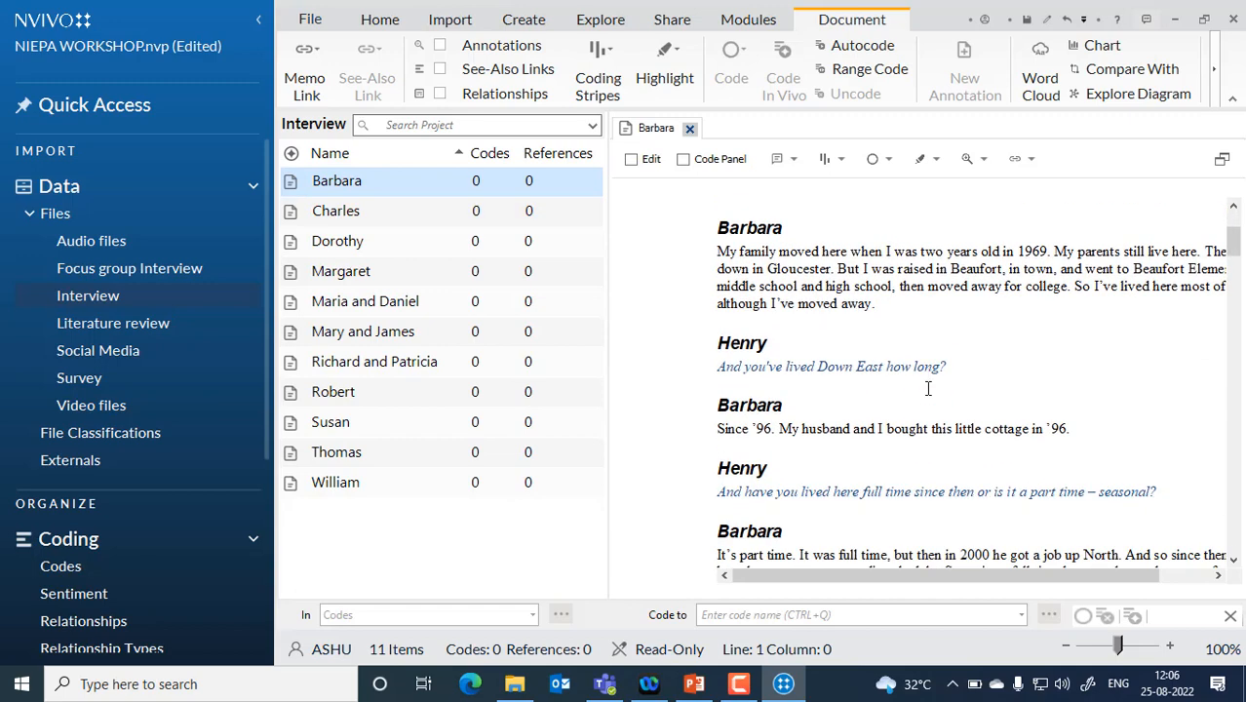
{"action": "scroll", "coordinate": [927, 388], "scroll_direction": "down", "scroll_amount": 5}
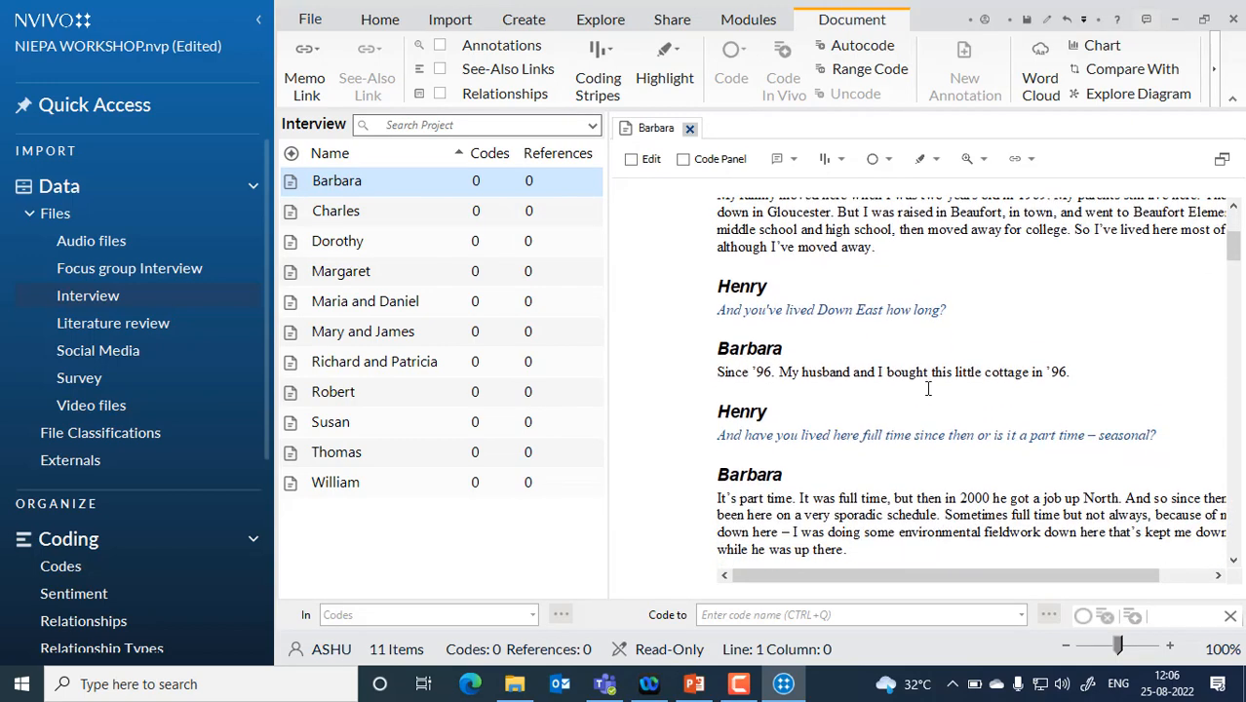
{"action": "scroll", "coordinate": [928, 388], "scroll_direction": "down", "scroll_amount": 8}
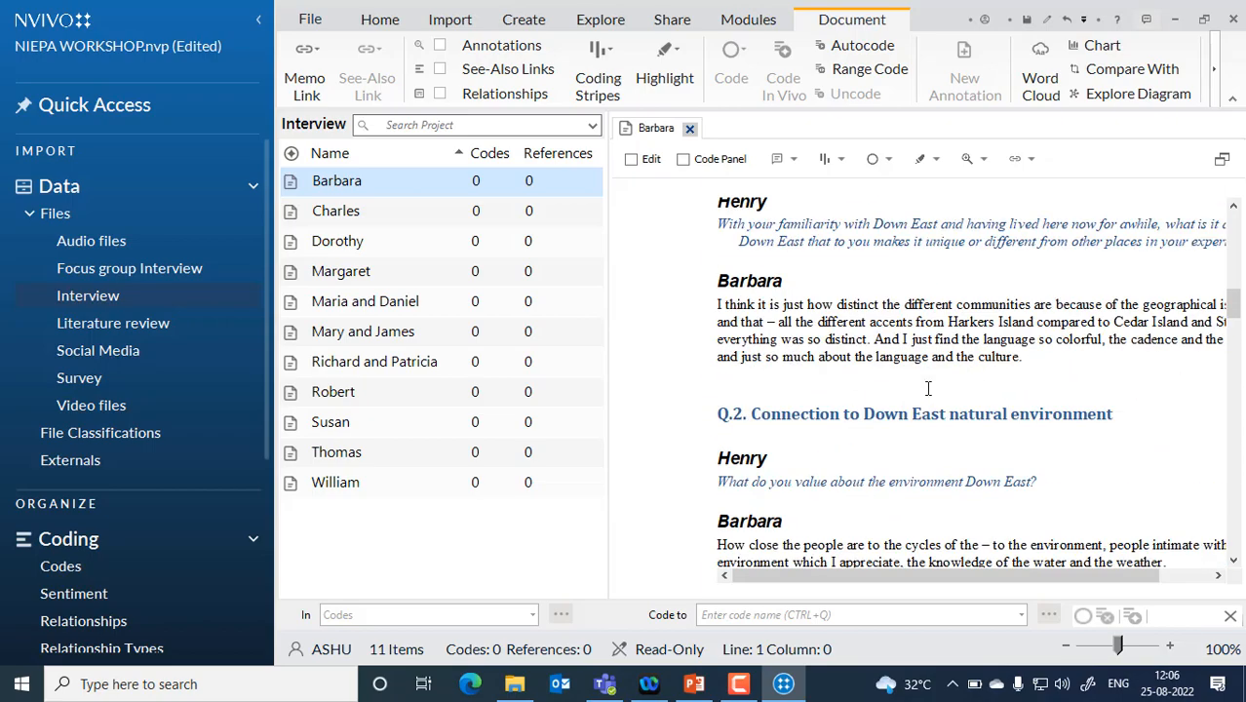
{"action": "scroll", "coordinate": [928, 388], "scroll_direction": "down", "scroll_amount": 10}
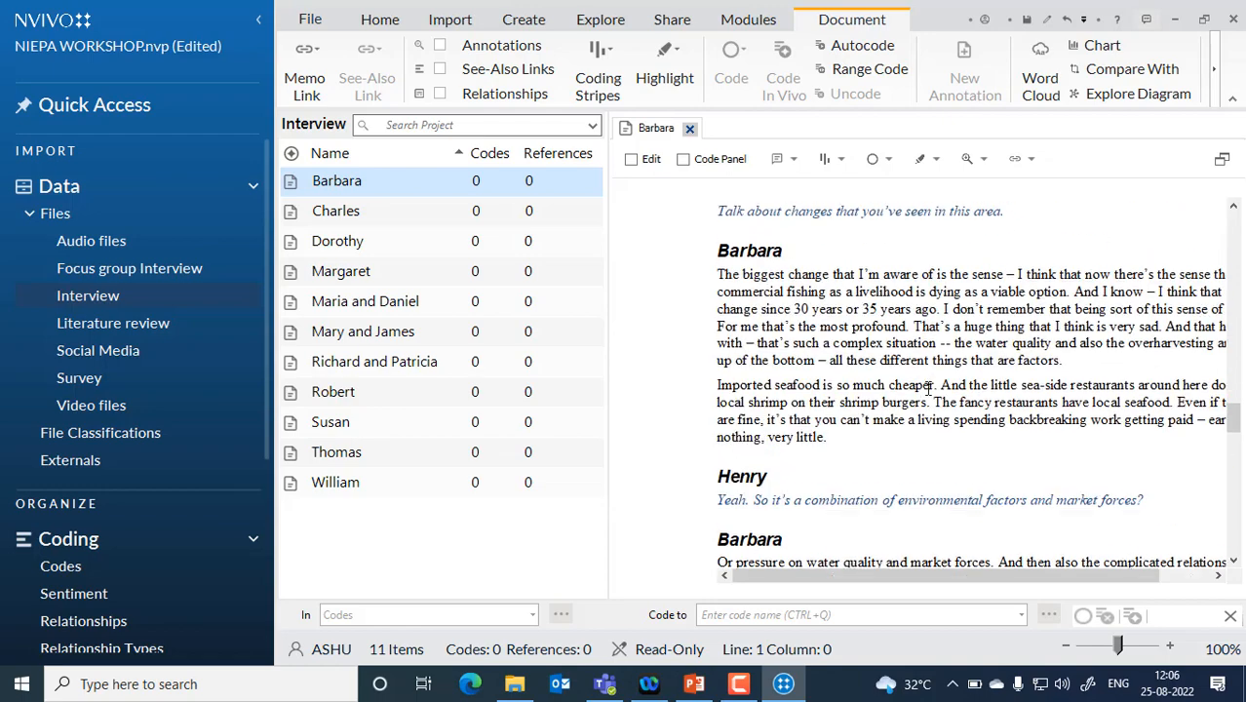
{"action": "scroll", "coordinate": [928, 388], "scroll_direction": "down", "scroll_amount": 1}
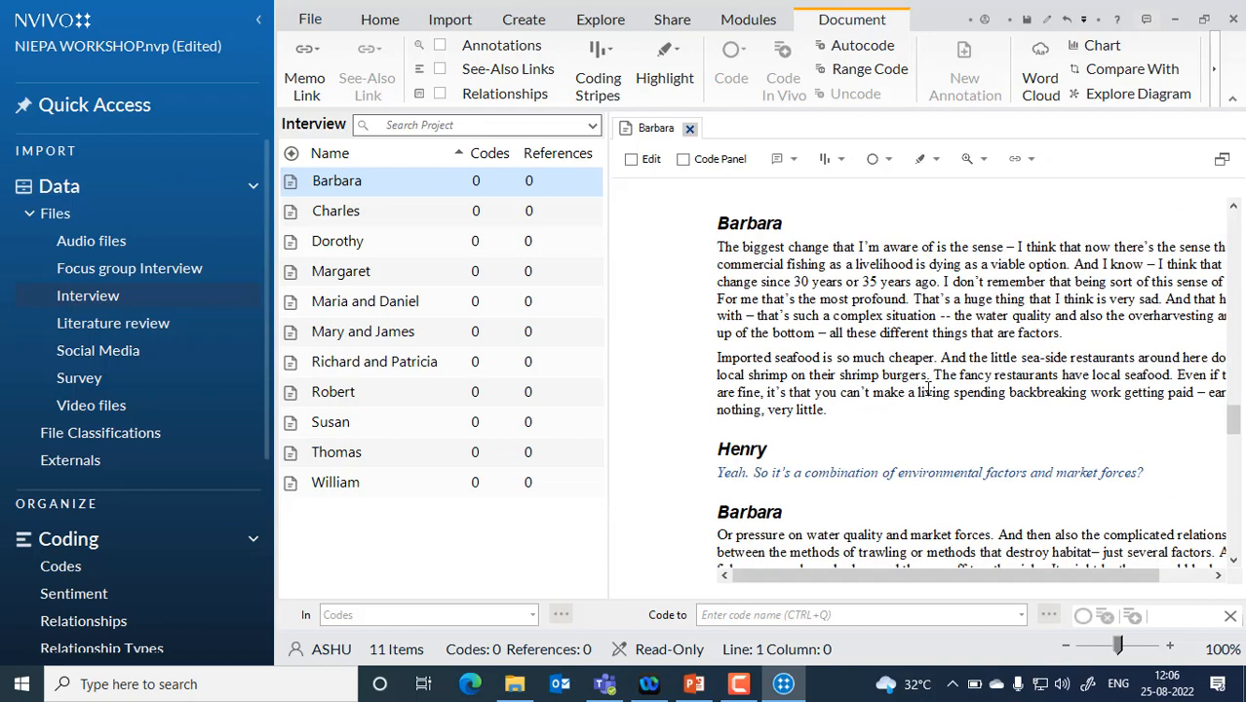
Open the third transcript in the Interview folder and look through its content.
{"action": "left_click", "coordinate": [339, 215]}
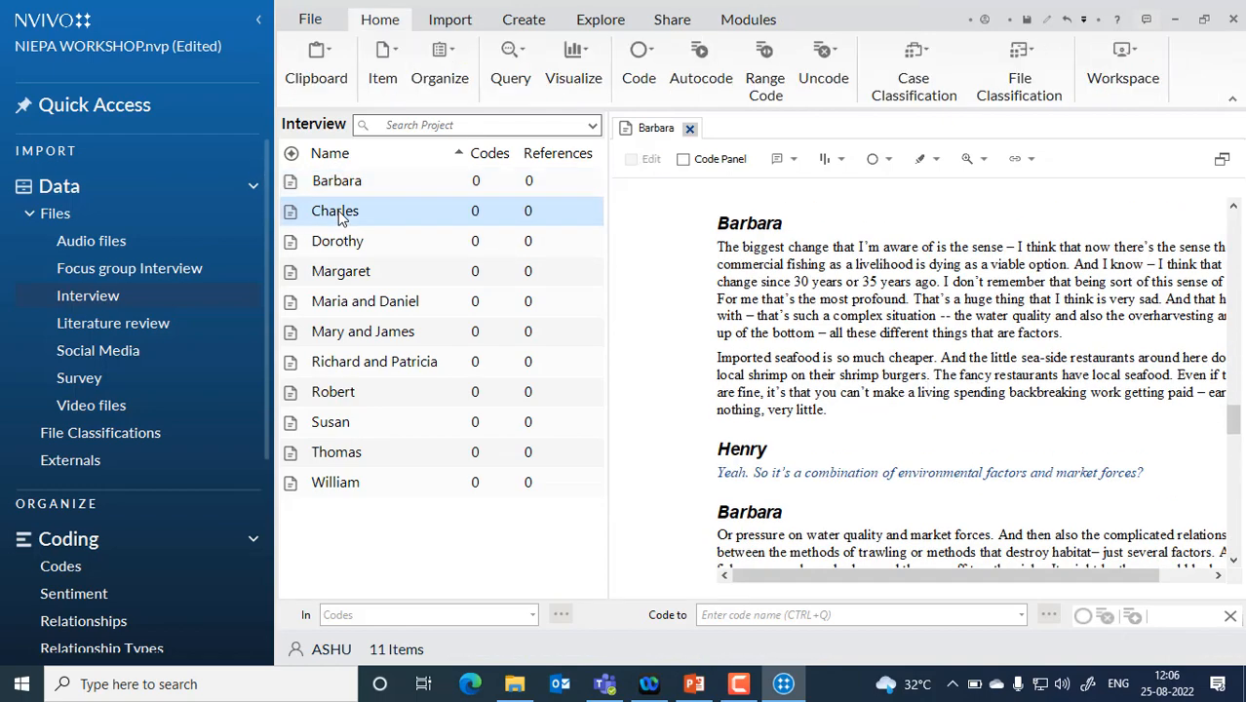
{"action": "left_click", "coordinate": [356, 222]}
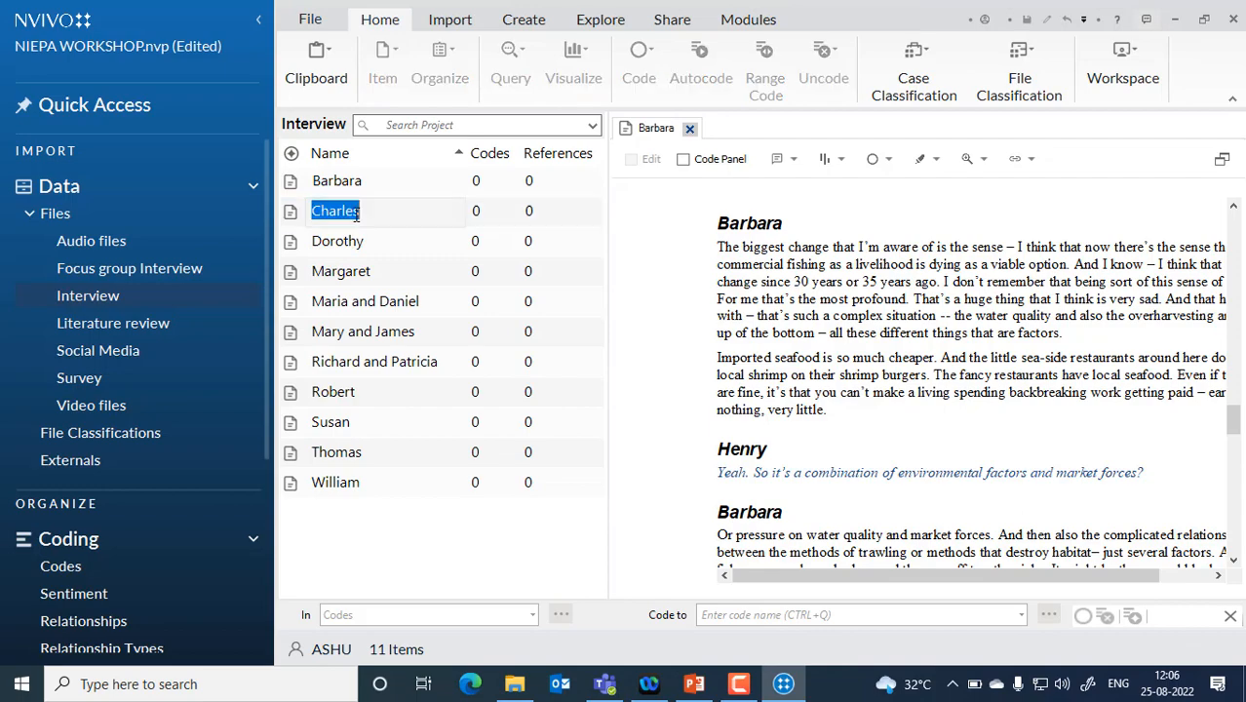
{"action": "left_click", "coordinate": [352, 241]}
{"action": "double_click", "coordinate": [353, 240]}
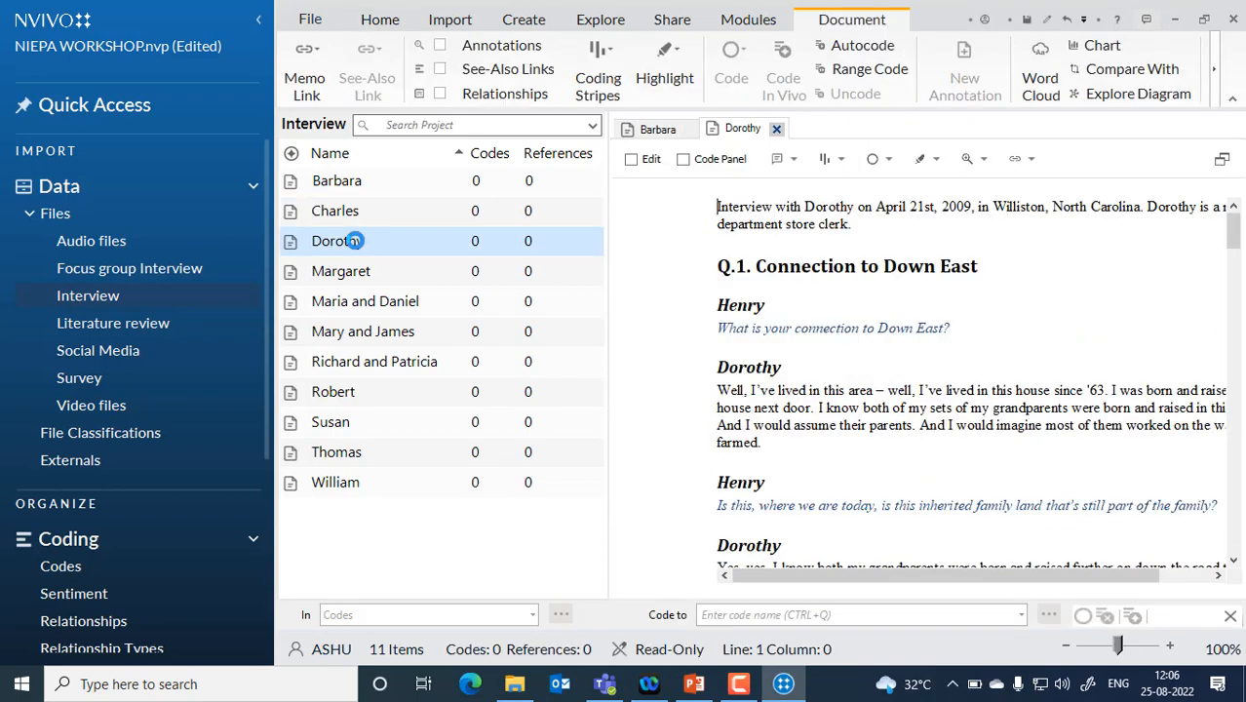
{"action": "scroll", "coordinate": [784, 366], "scroll_direction": "down", "scroll_amount": 15}
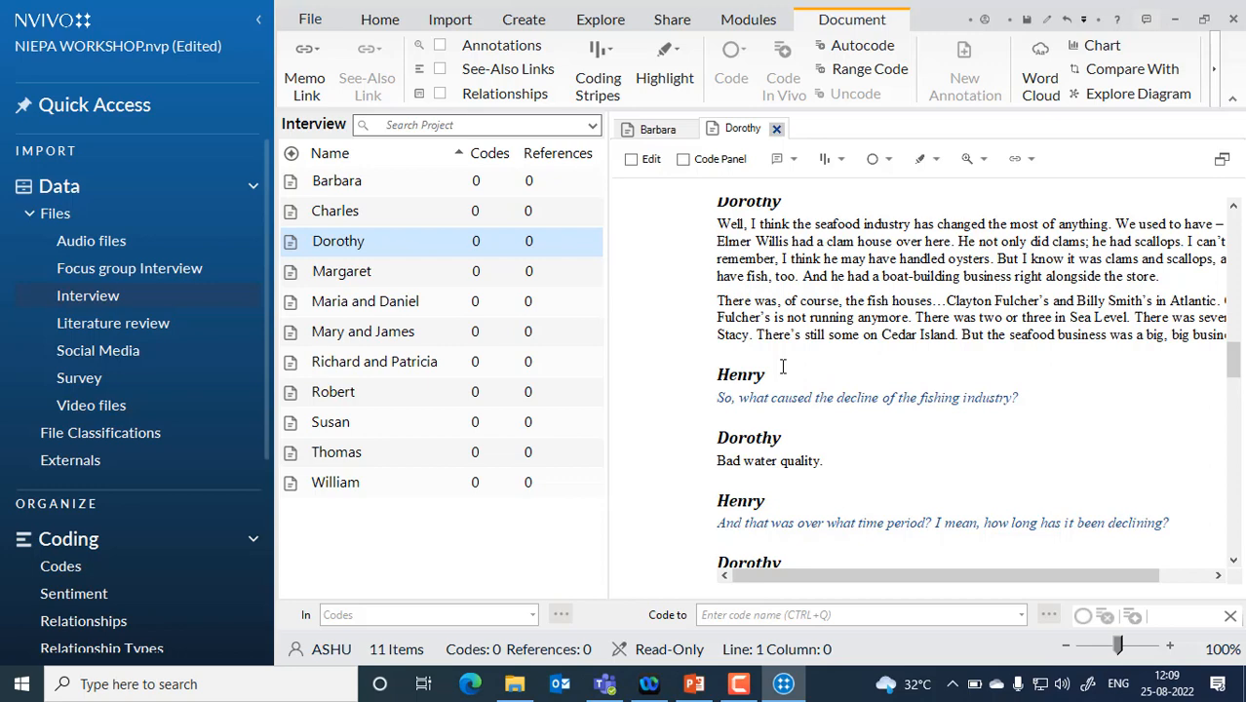
Import the Cowart et al PDF from the sample dataset's Literature folder into the Literature review folder, accepting its default properties.
{"action": "left_click", "coordinate": [138, 332]}
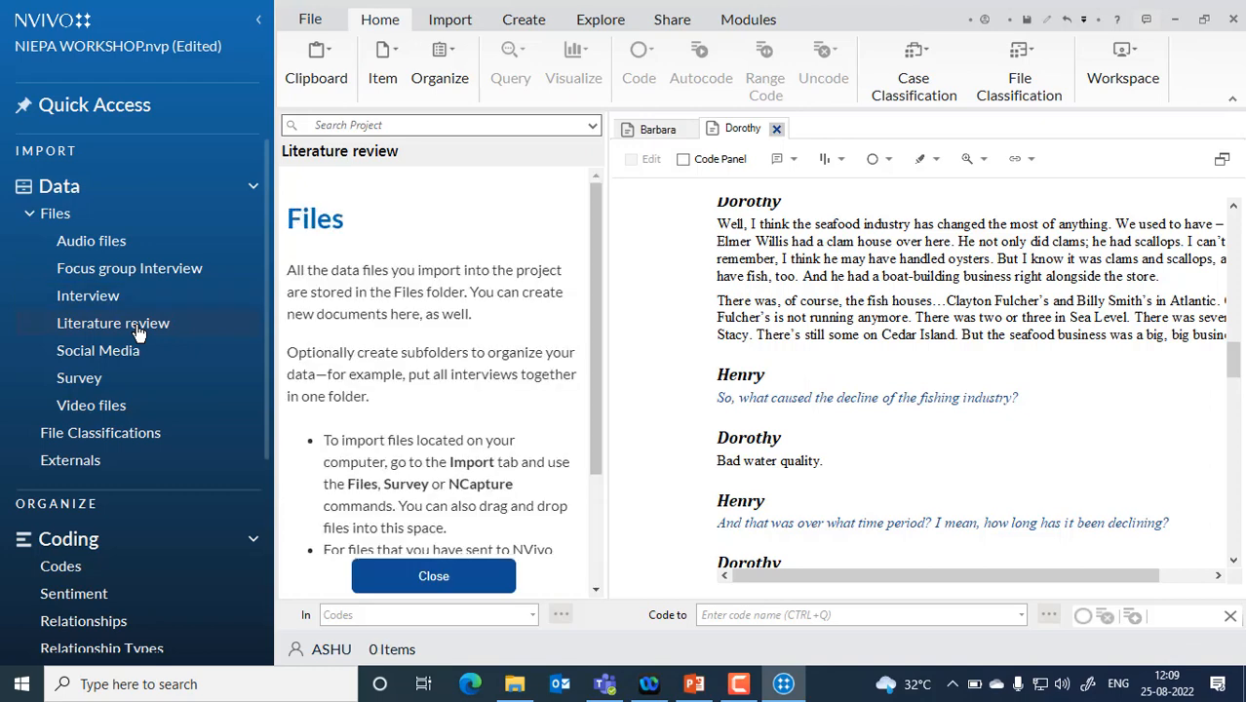
{"action": "left_click", "coordinate": [462, 25]}
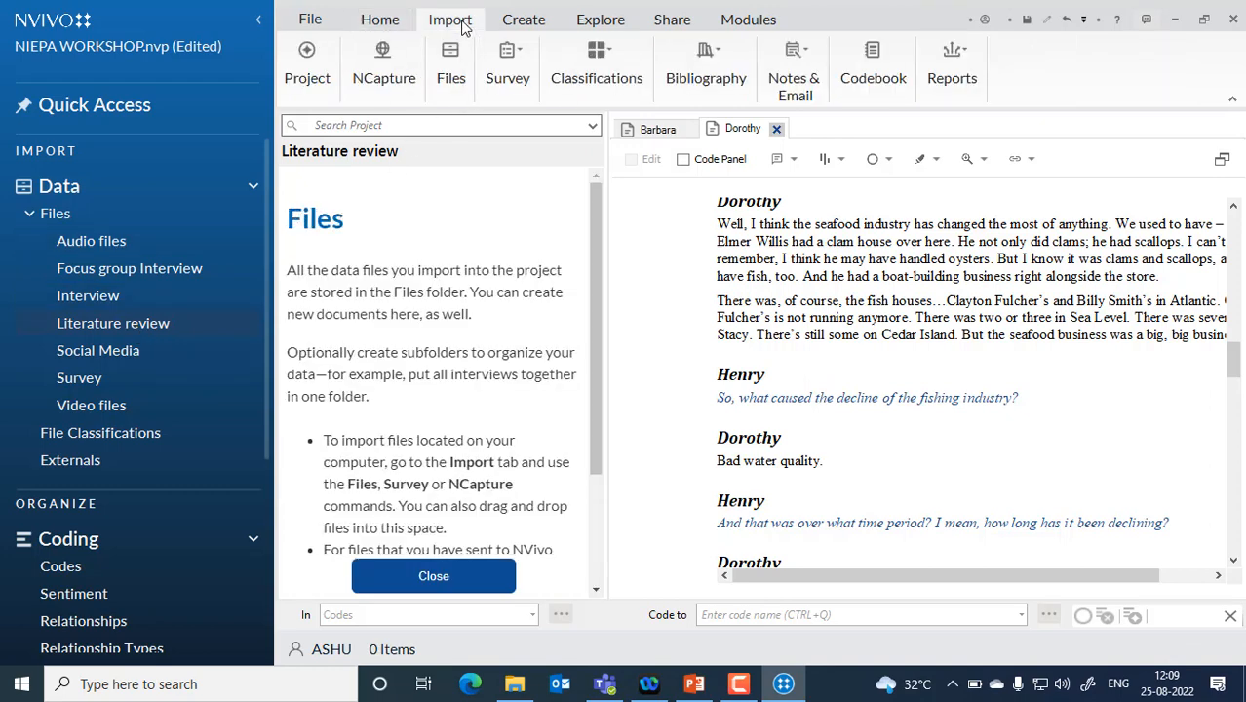
{"action": "left_click", "coordinate": [451, 75]}
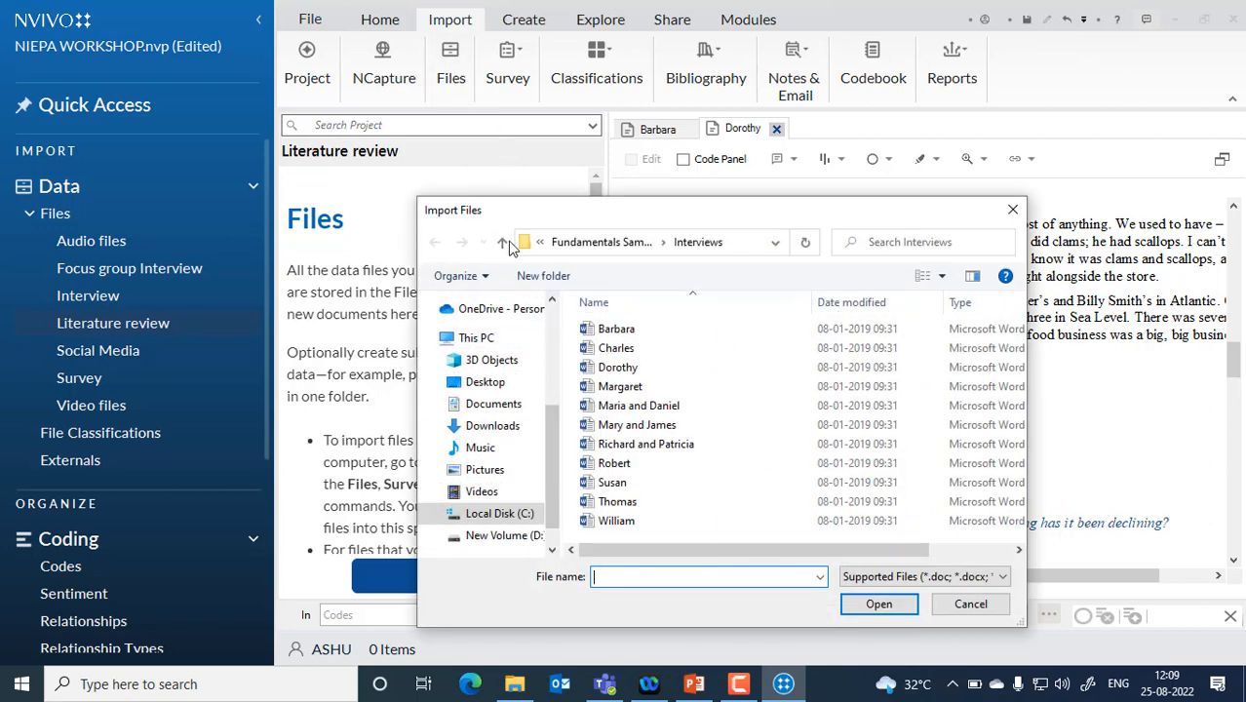
{"action": "left_click", "coordinate": [501, 243]}
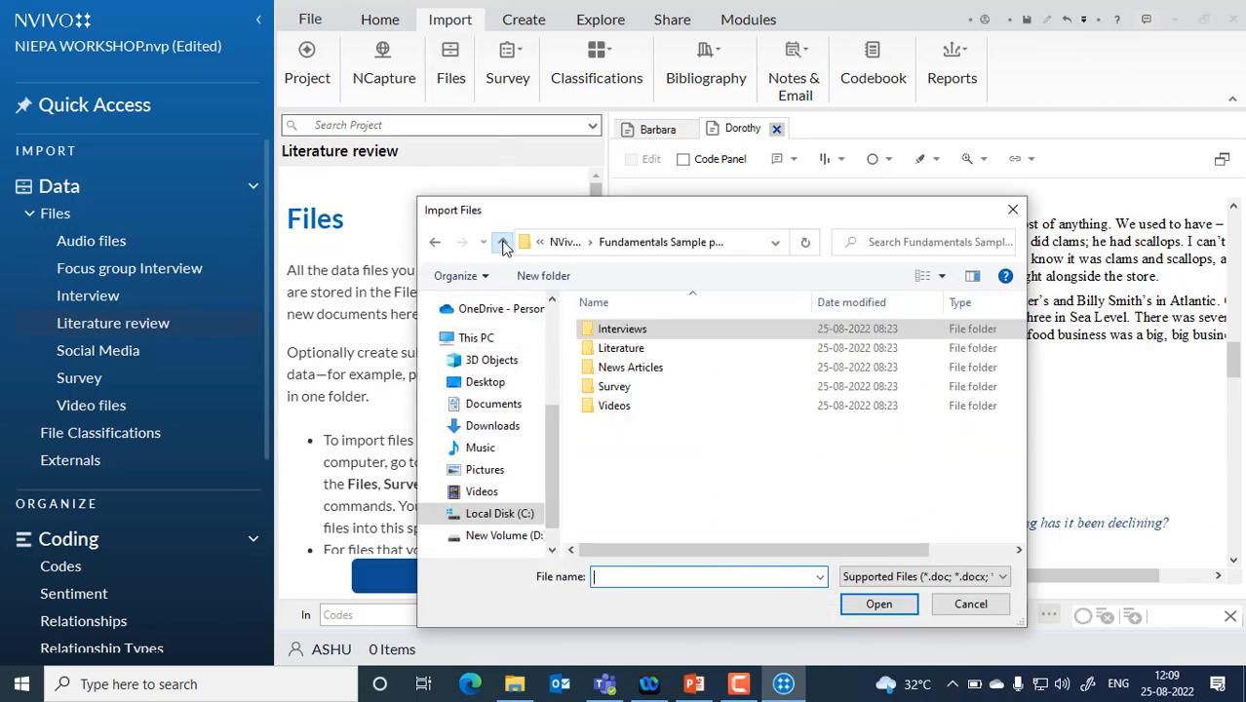
{"action": "double_click", "coordinate": [606, 348]}
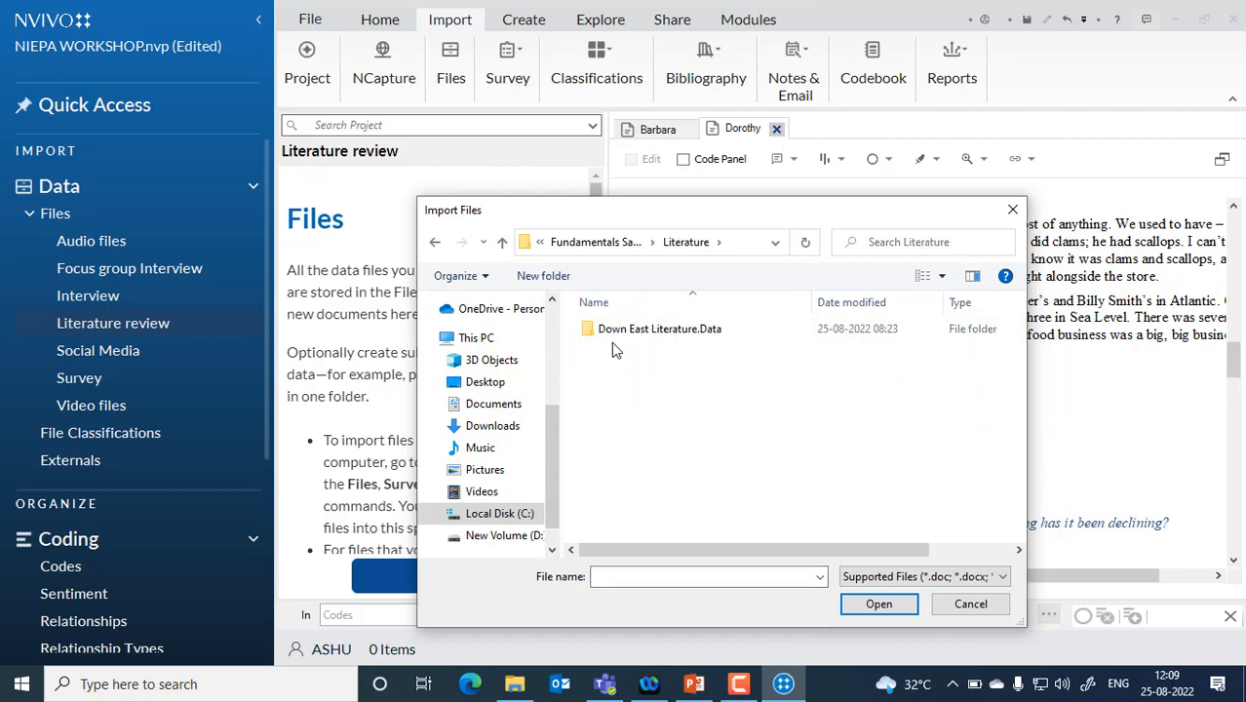
{"action": "double_click", "coordinate": [621, 331]}
{"action": "double_click", "coordinate": [612, 329]}
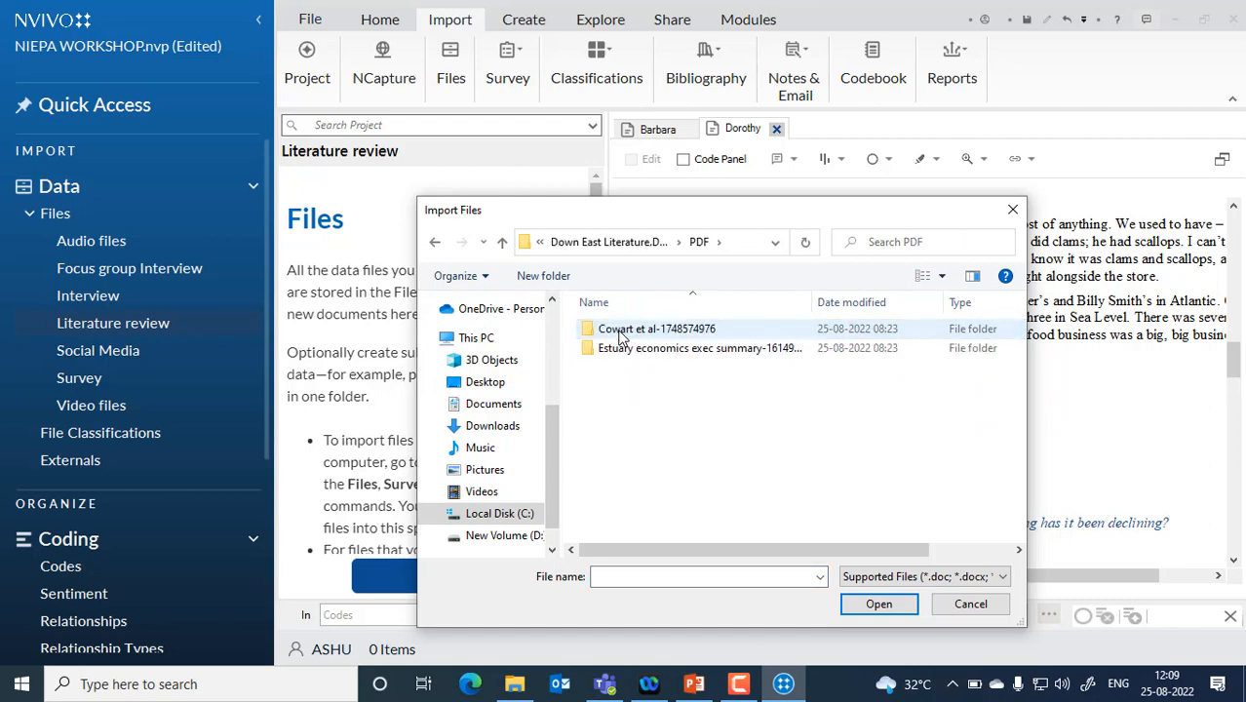
{"action": "double_click", "coordinate": [621, 331]}
{"action": "double_click", "coordinate": [622, 330]}
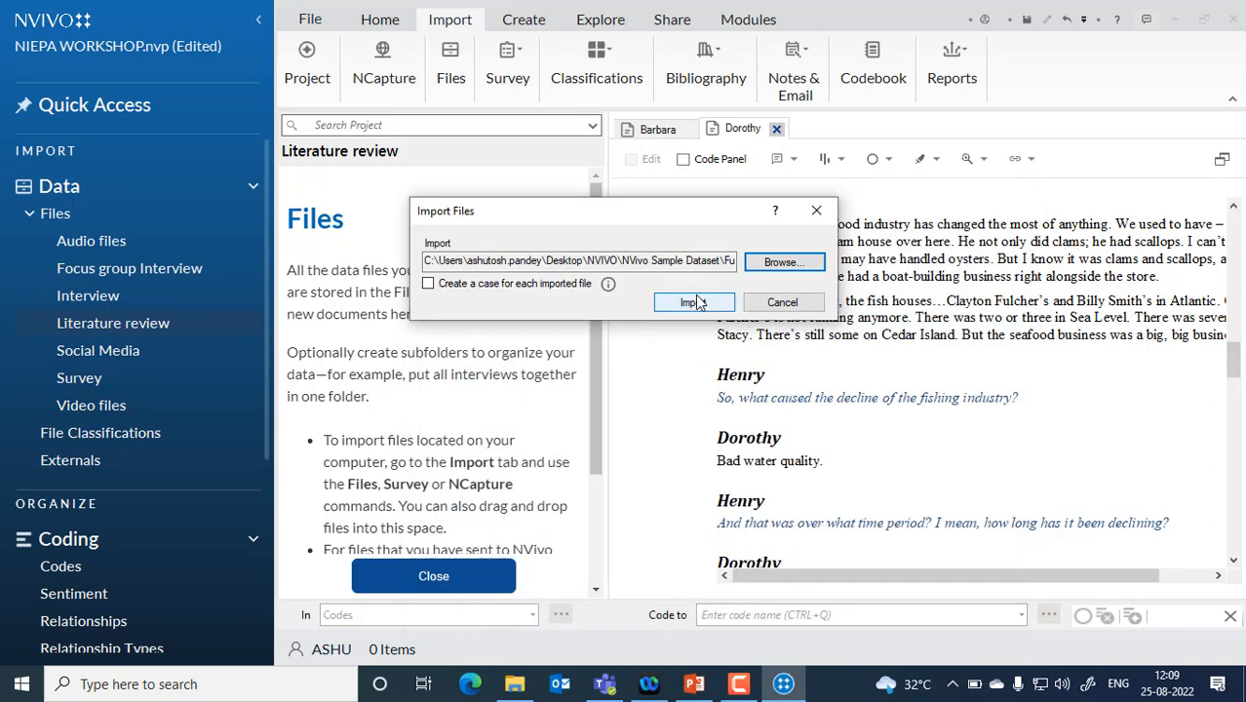
{"action": "left_click", "coordinate": [693, 303]}
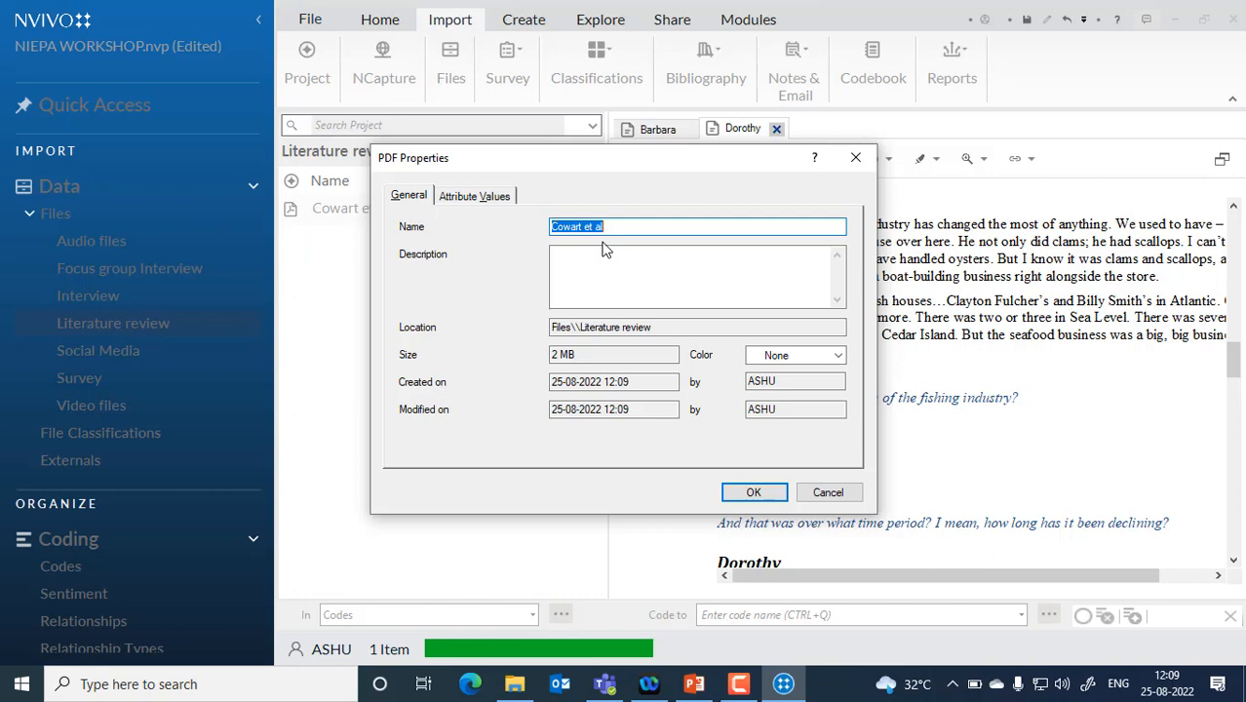
{"action": "left_click", "coordinate": [754, 493]}
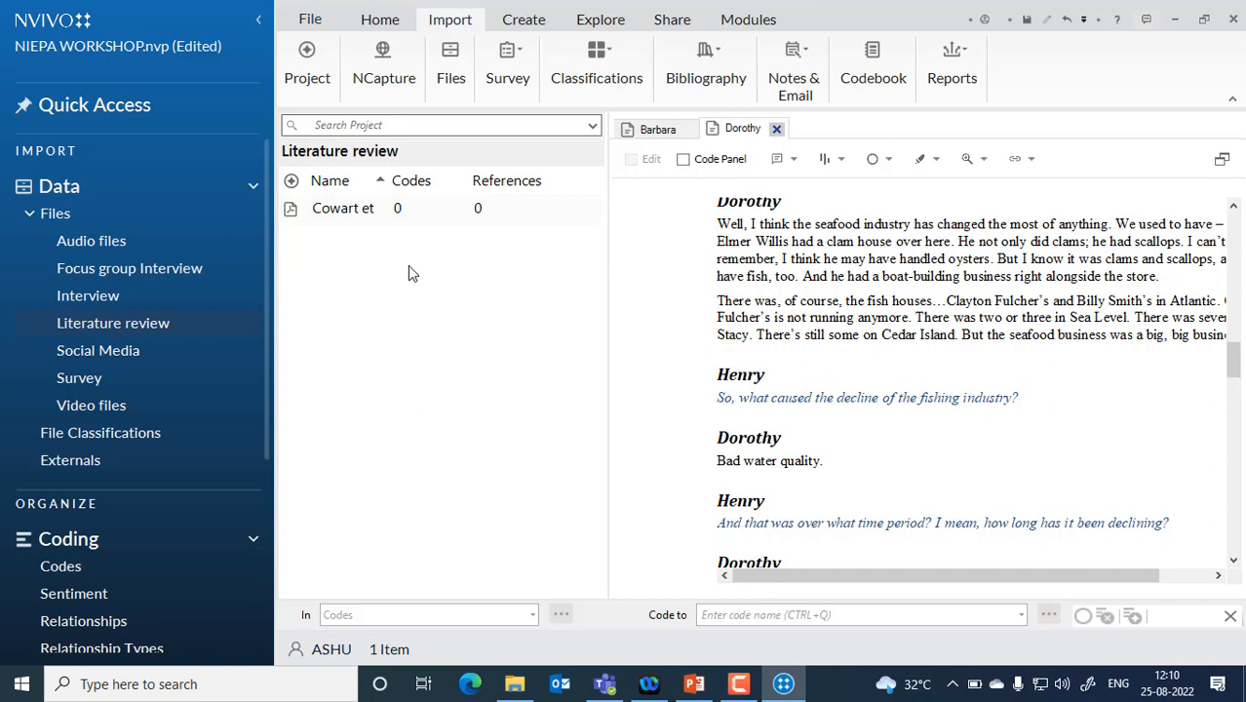
Import the Estuary economics exec summary PDF from the sample dataset into the Literature review folder, accepting its default properties.
{"action": "left_click", "coordinate": [88, 295]}
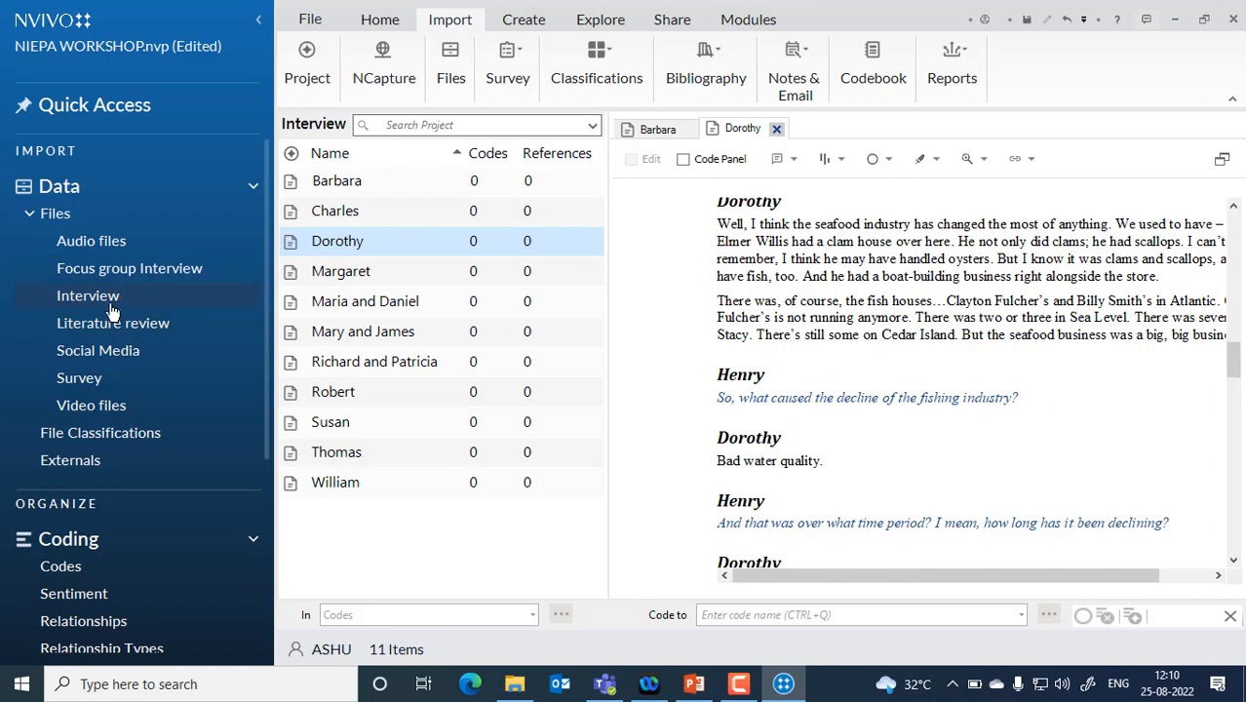
{"action": "left_click", "coordinate": [109, 331]}
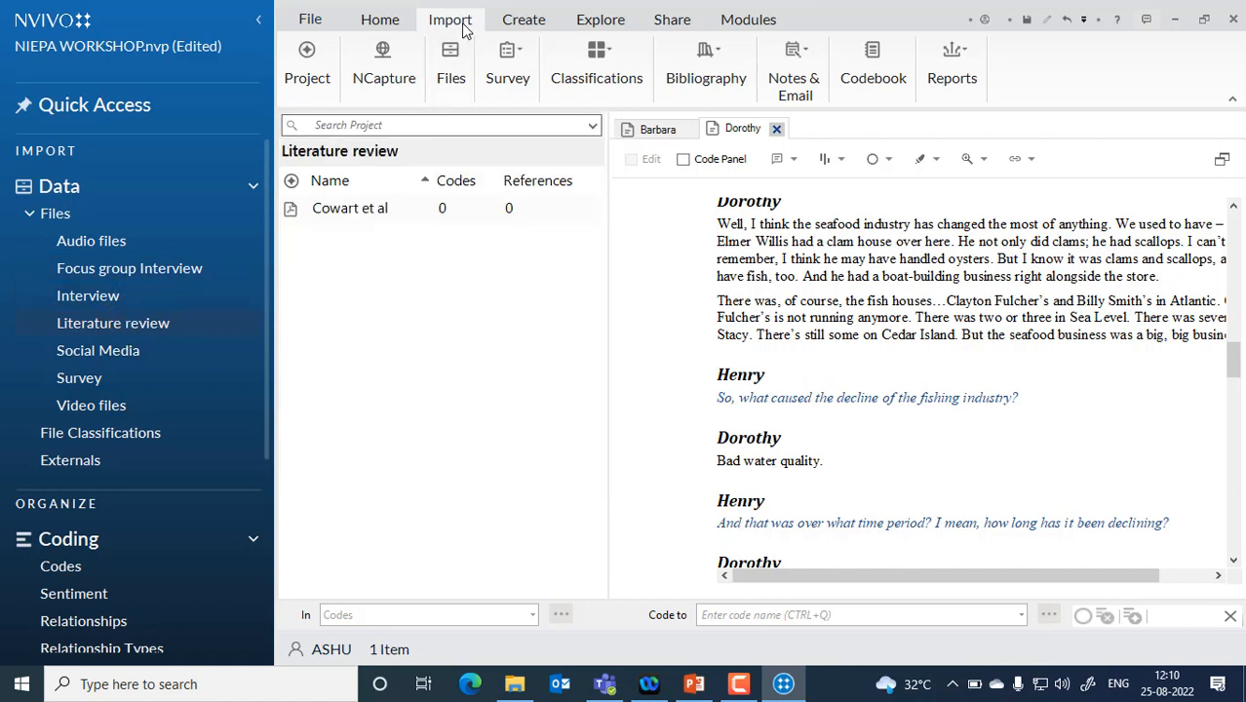
{"action": "left_click", "coordinate": [458, 76]}
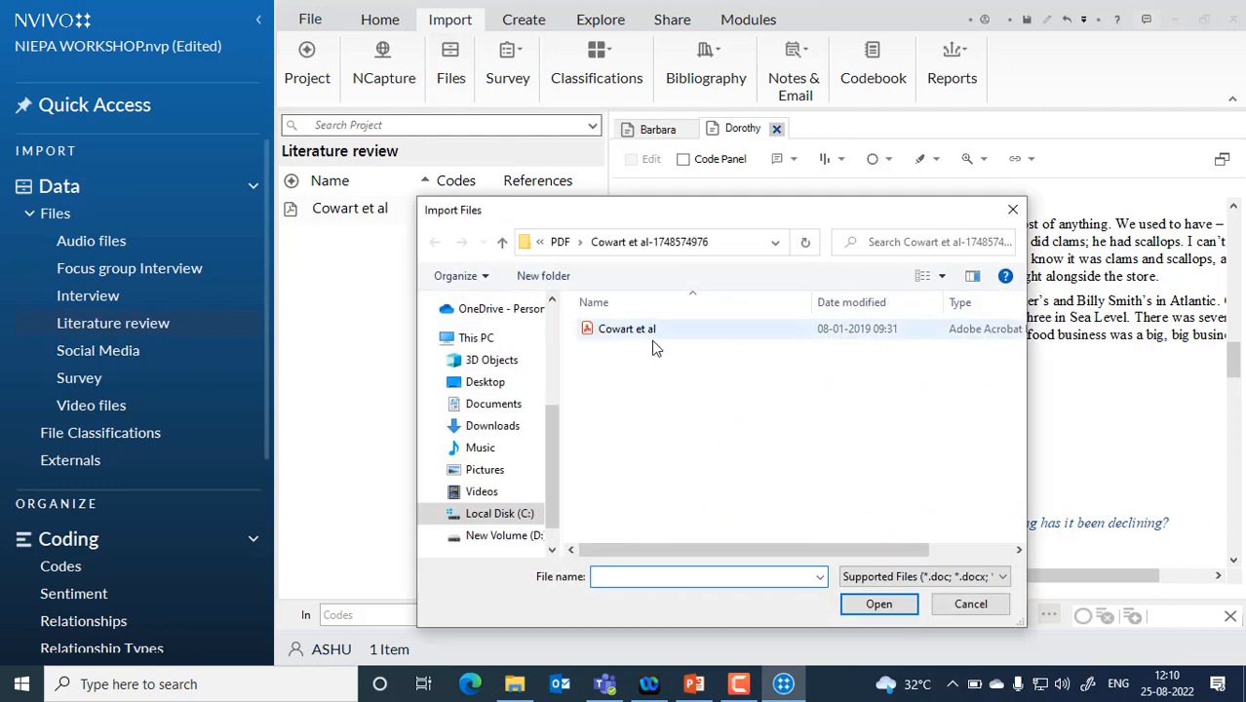
{"action": "left_click", "coordinate": [502, 243]}
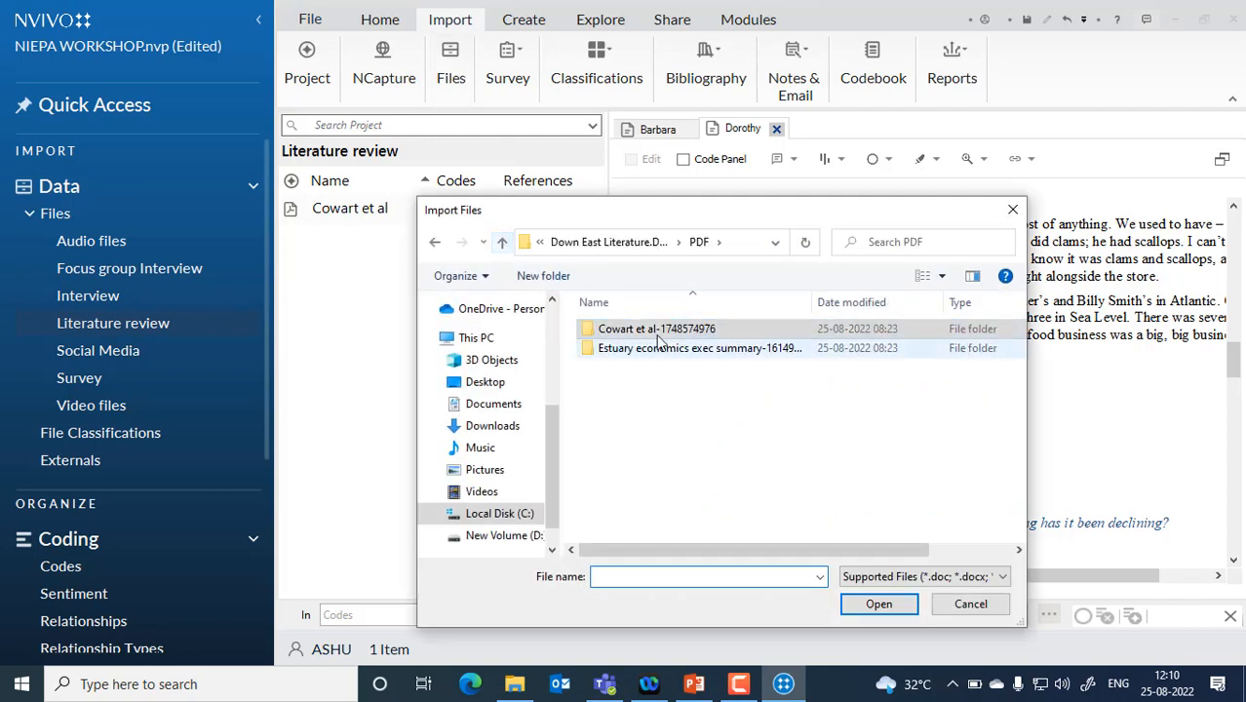
{"action": "double_click", "coordinate": [629, 351]}
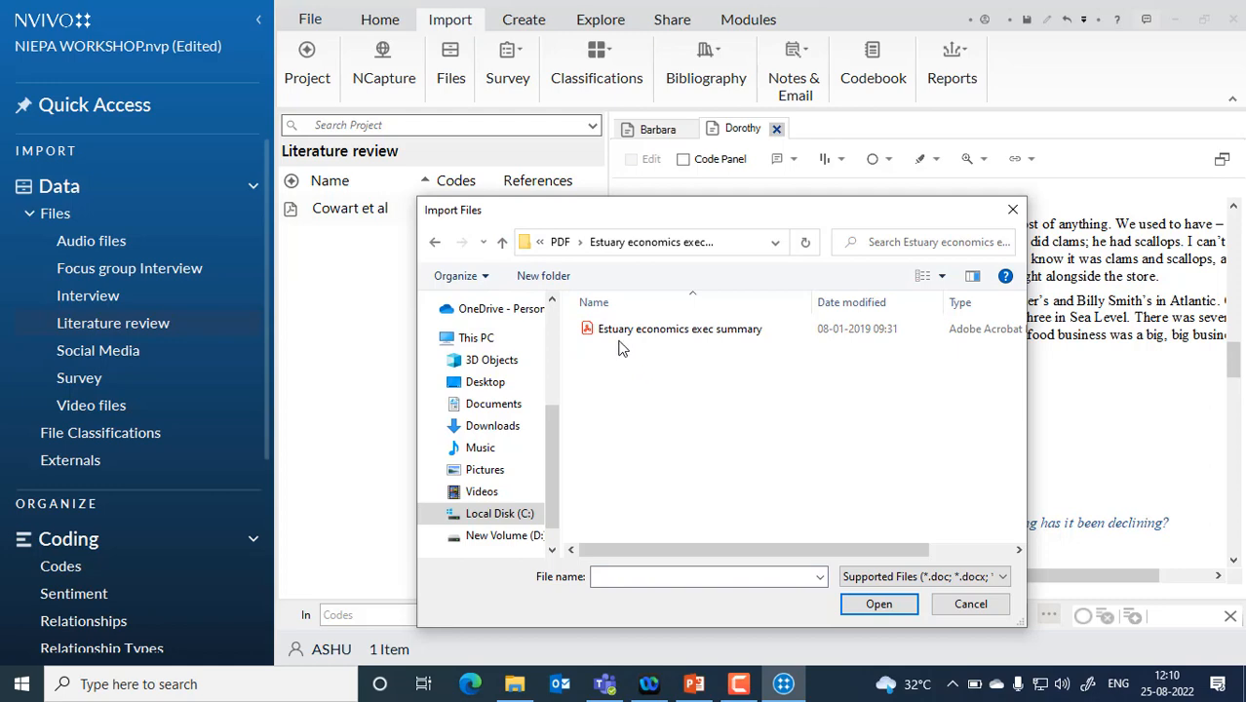
{"action": "double_click", "coordinate": [620, 331]}
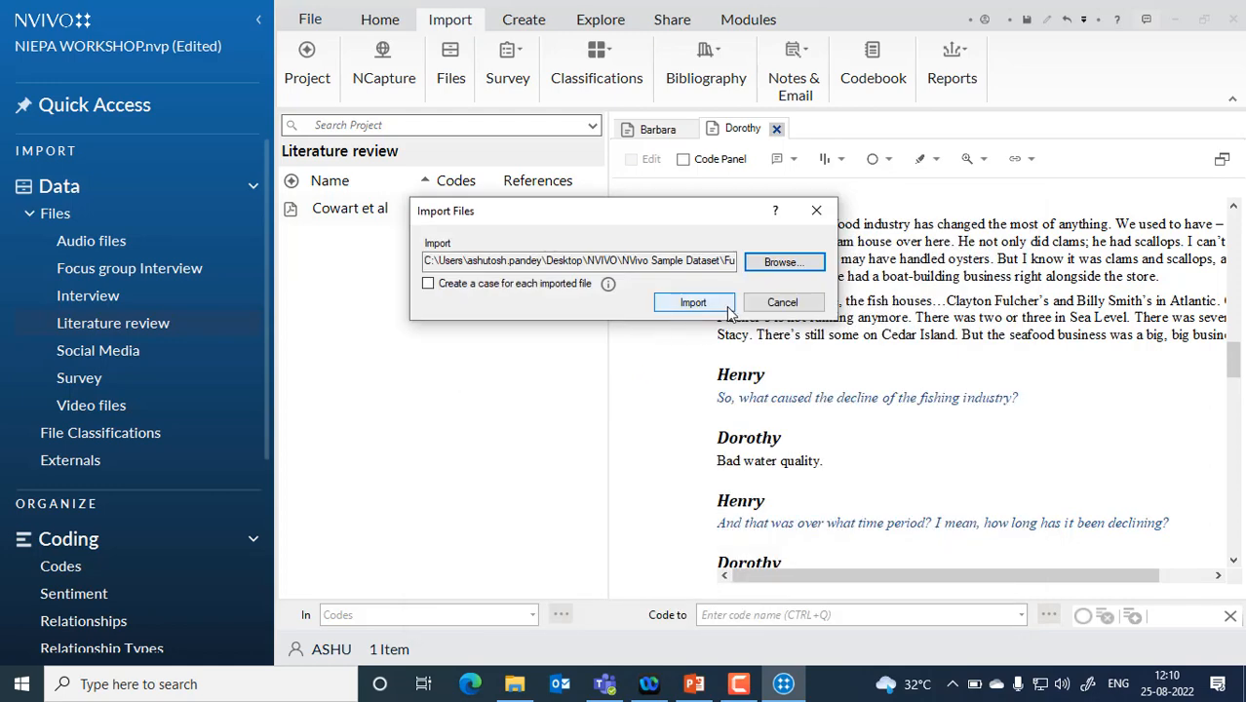
{"action": "left_click", "coordinate": [722, 304]}
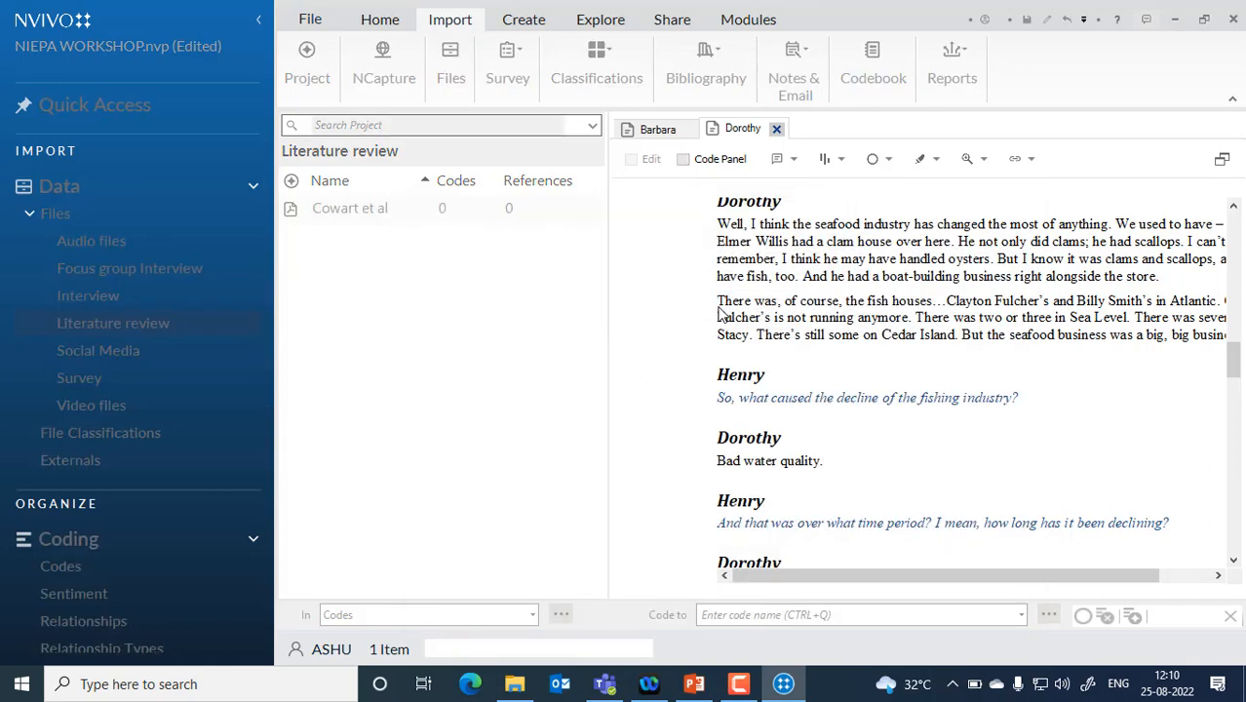
{"action": "left_click", "coordinate": [746, 492]}
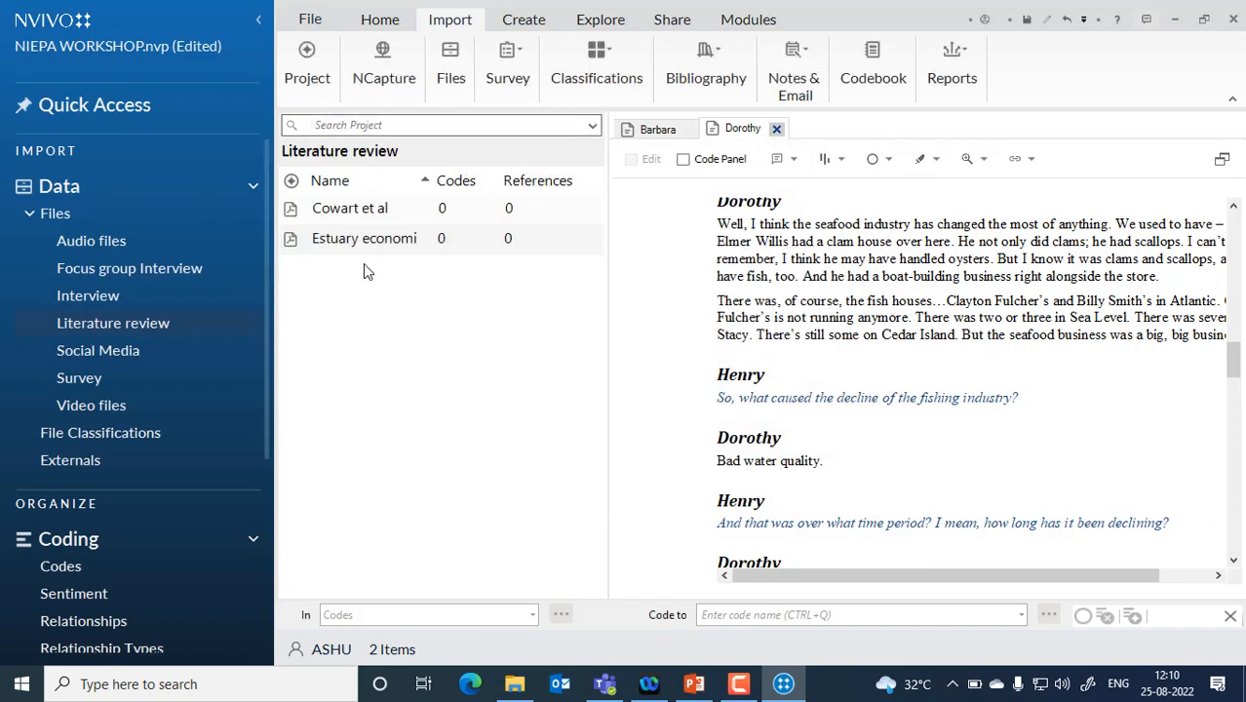
Open the Cowart et al PDF in the Literature review folder and look through its title page and introduction.
{"action": "left_click", "coordinate": [359, 211]}
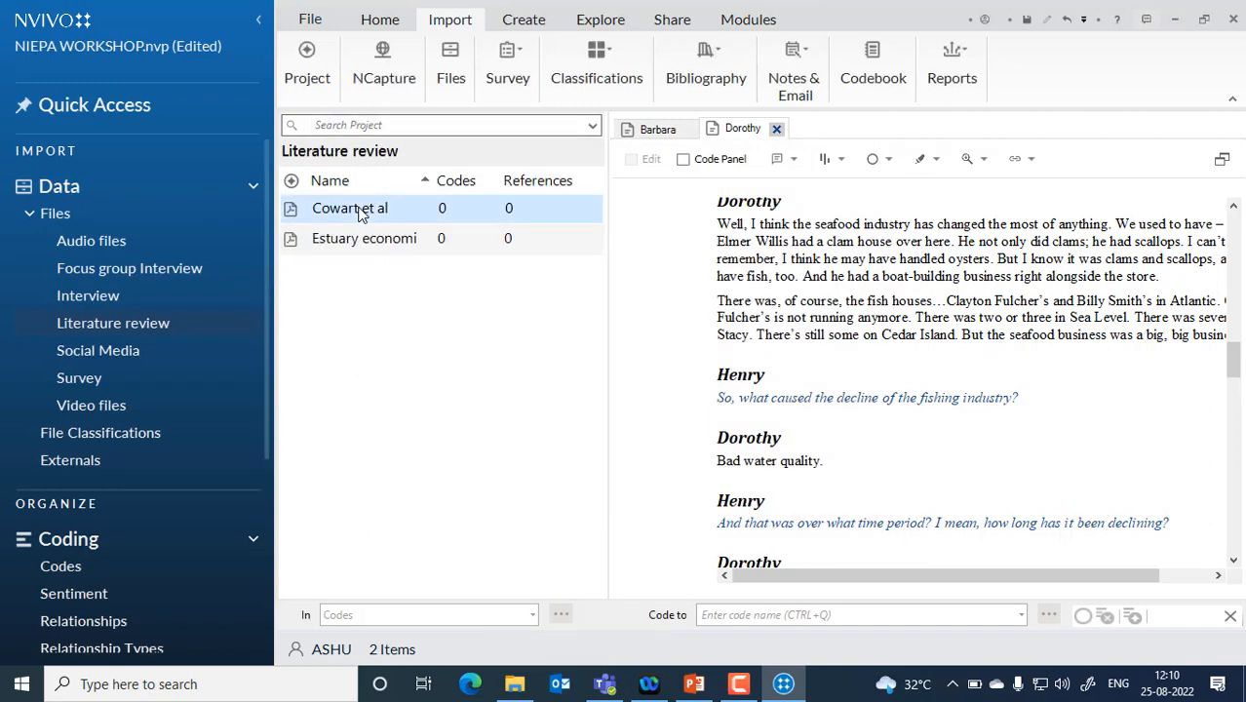
{"action": "double_click", "coordinate": [359, 212]}
{"action": "scroll", "coordinate": [947, 420], "scroll_direction": "down", "scroll_amount": 5}
{"action": "scroll", "coordinate": [947, 420], "scroll_direction": "down", "scroll_amount": 10}
{"action": "scroll", "coordinate": [947, 420], "scroll_direction": "up", "scroll_amount": 20}
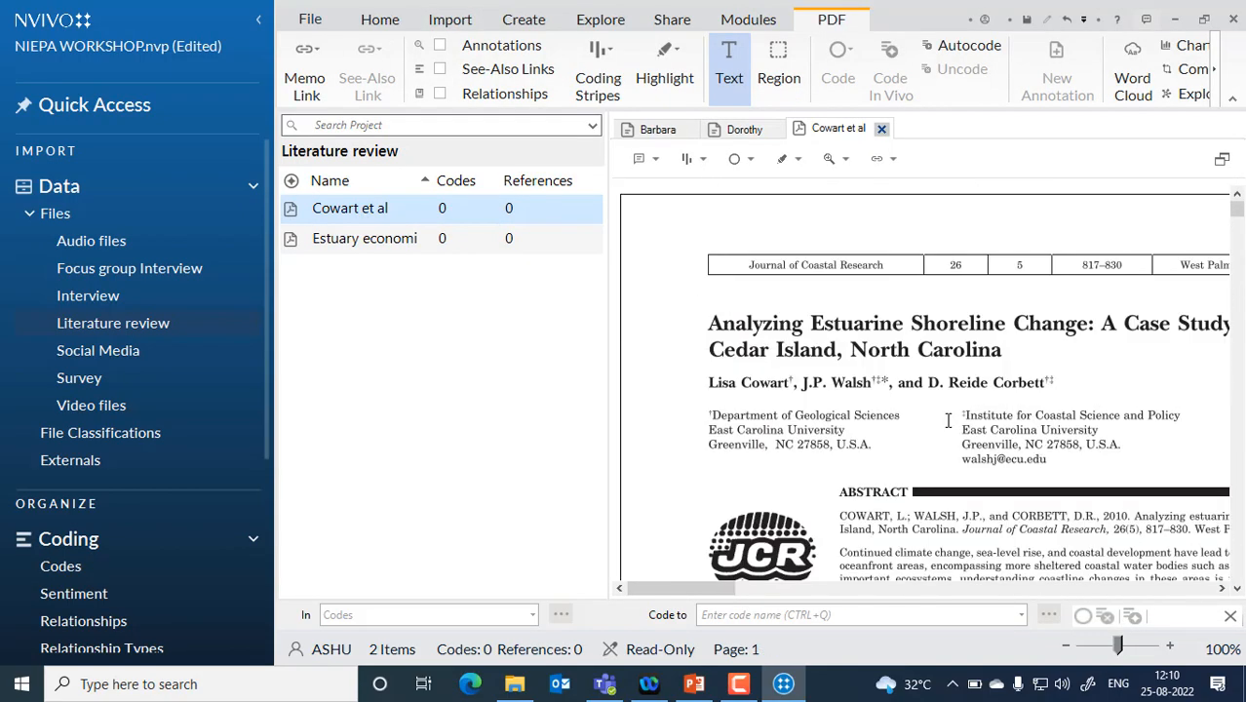
{"action": "scroll", "coordinate": [947, 420], "scroll_direction": "down", "scroll_amount": 5}
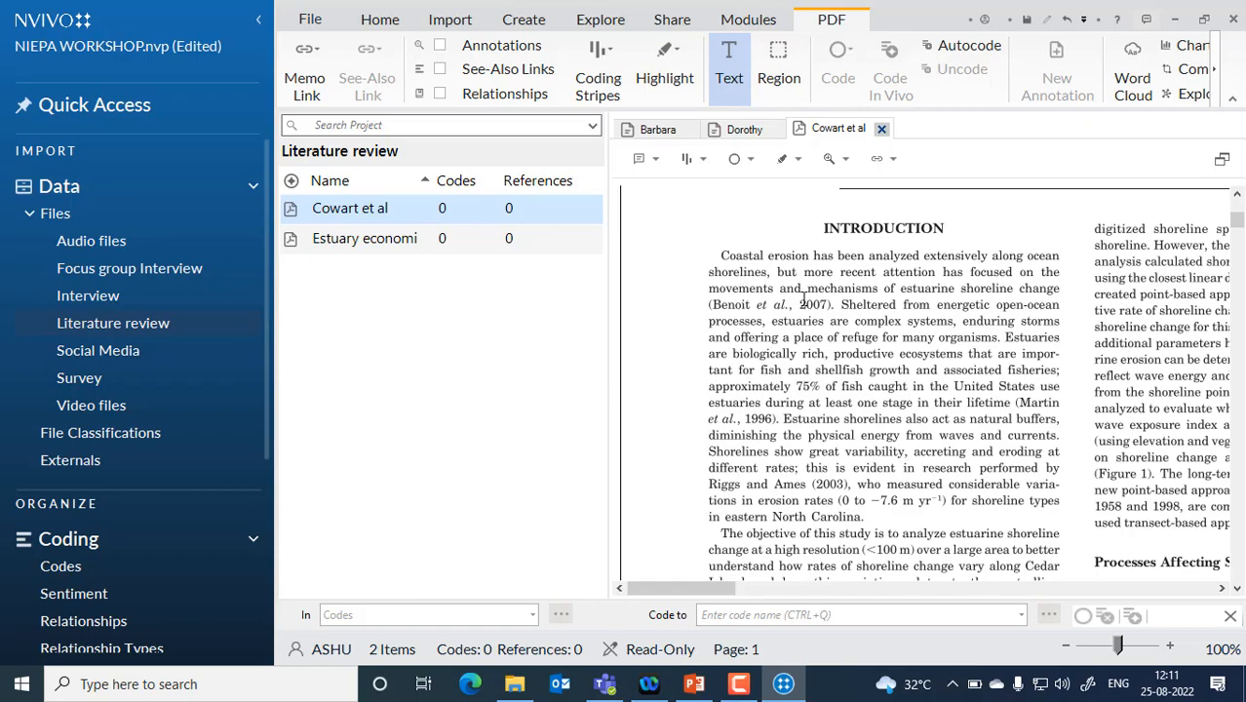
{"action": "scroll", "coordinate": [812, 305], "scroll_direction": "up", "scroll_amount": 3}
{"action": "scroll", "coordinate": [812, 305], "scroll_direction": "down", "scroll_amount": 10}
{"action": "scroll", "coordinate": [812, 305], "scroll_direction": "up", "scroll_amount": 10}
{"action": "scroll", "coordinate": [812, 305], "scroll_direction": "down", "scroll_amount": 4}
{"action": "scroll", "coordinate": [812, 305], "scroll_direction": "up", "scroll_amount": 4}
Code In Vivo the first sentence of the Introduction in the Cowart et al PDF, from "Coastal erosion" through the Benoit et al., 2007 citation.
{"action": "left_click_drag", "start_coordinate": [728, 257], "coordinate": [1054, 273]}
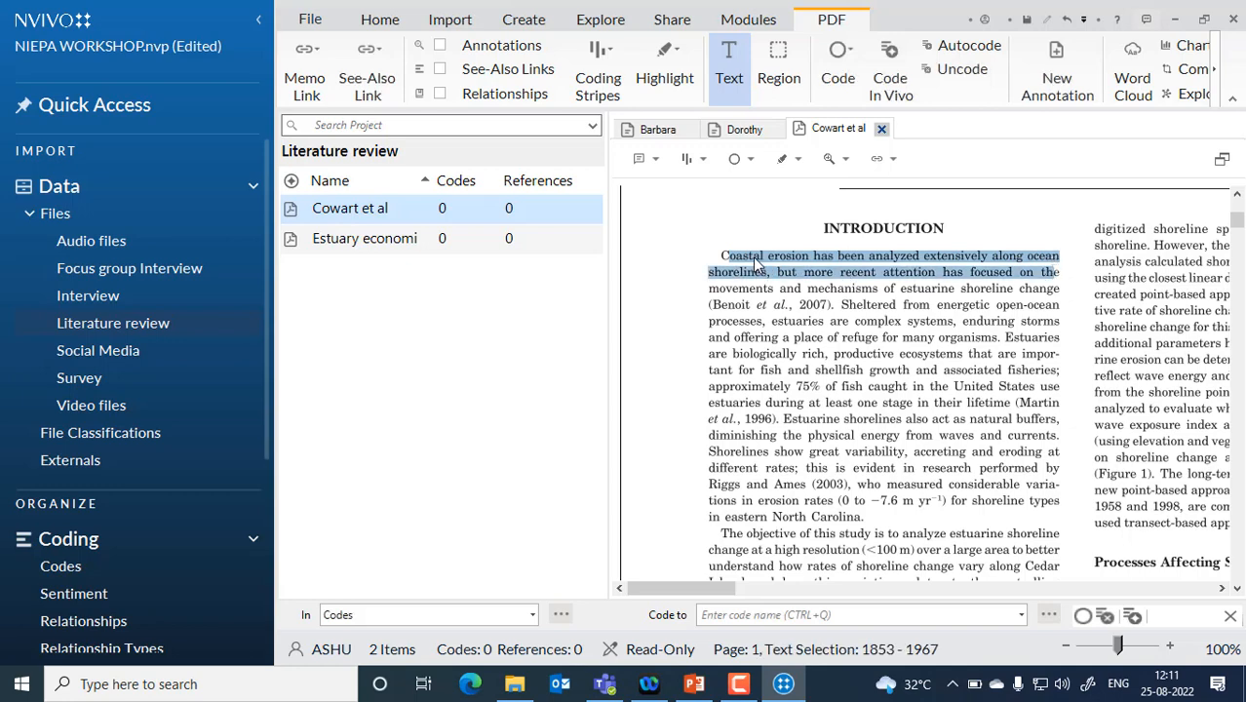
{"action": "left_click", "coordinate": [864, 281]}
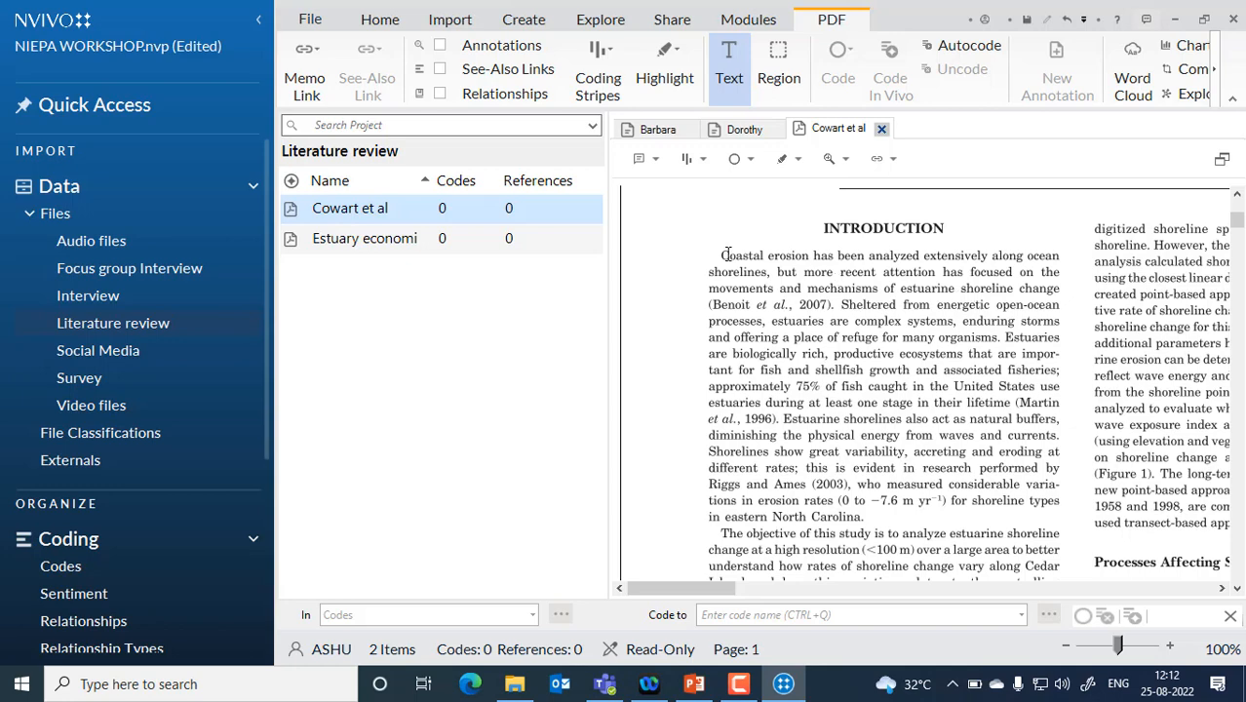
{"action": "left_click_drag", "start_coordinate": [721, 256], "coordinate": [833, 306]}
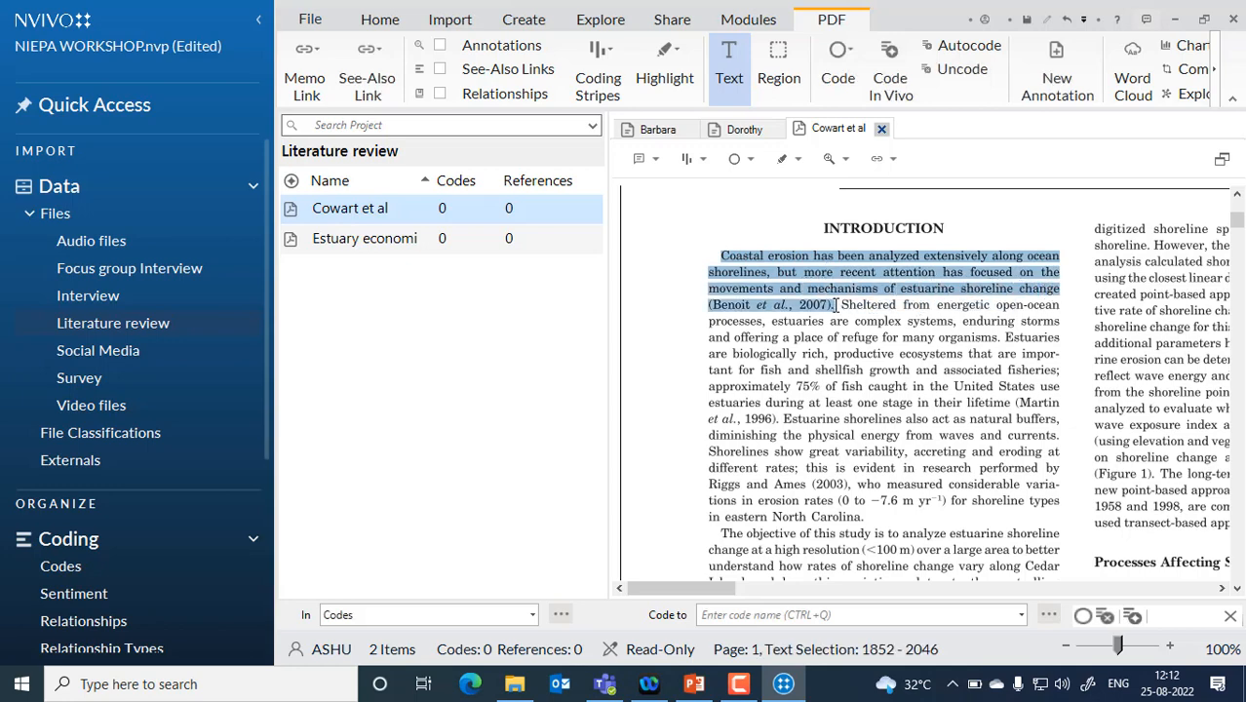
{"action": "right_click", "coordinate": [757, 259]}
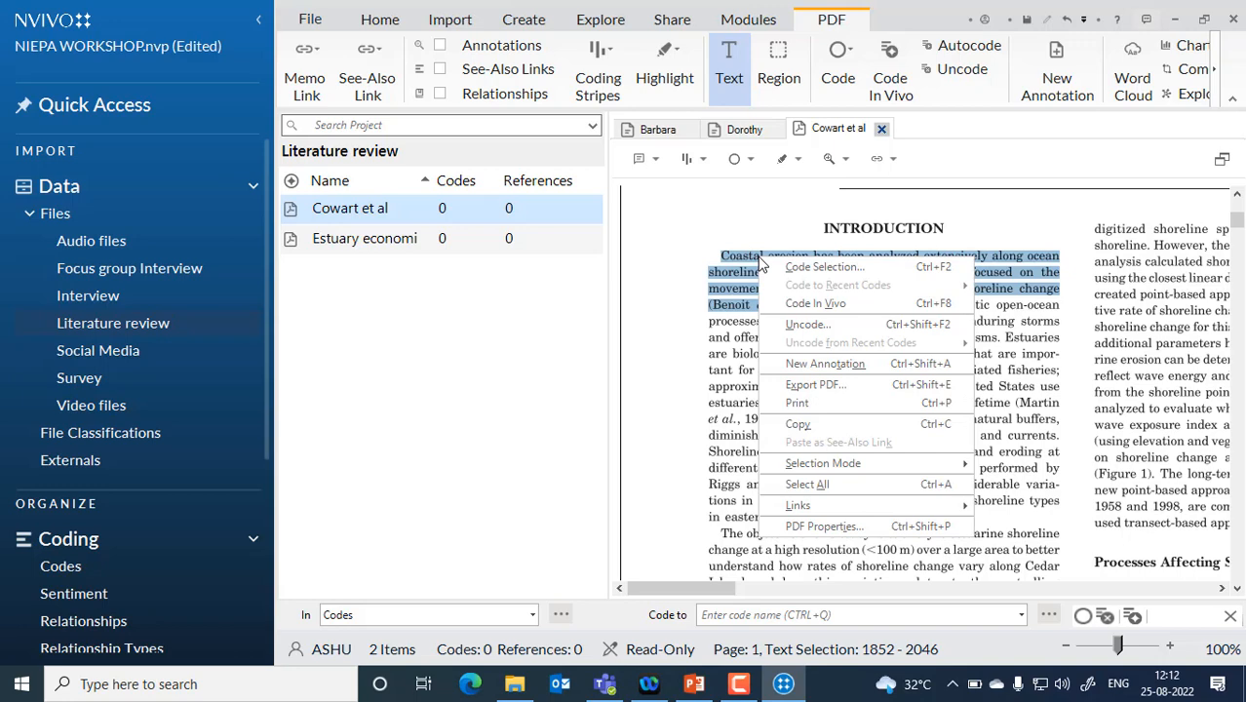
{"action": "left_click", "coordinate": [805, 309]}
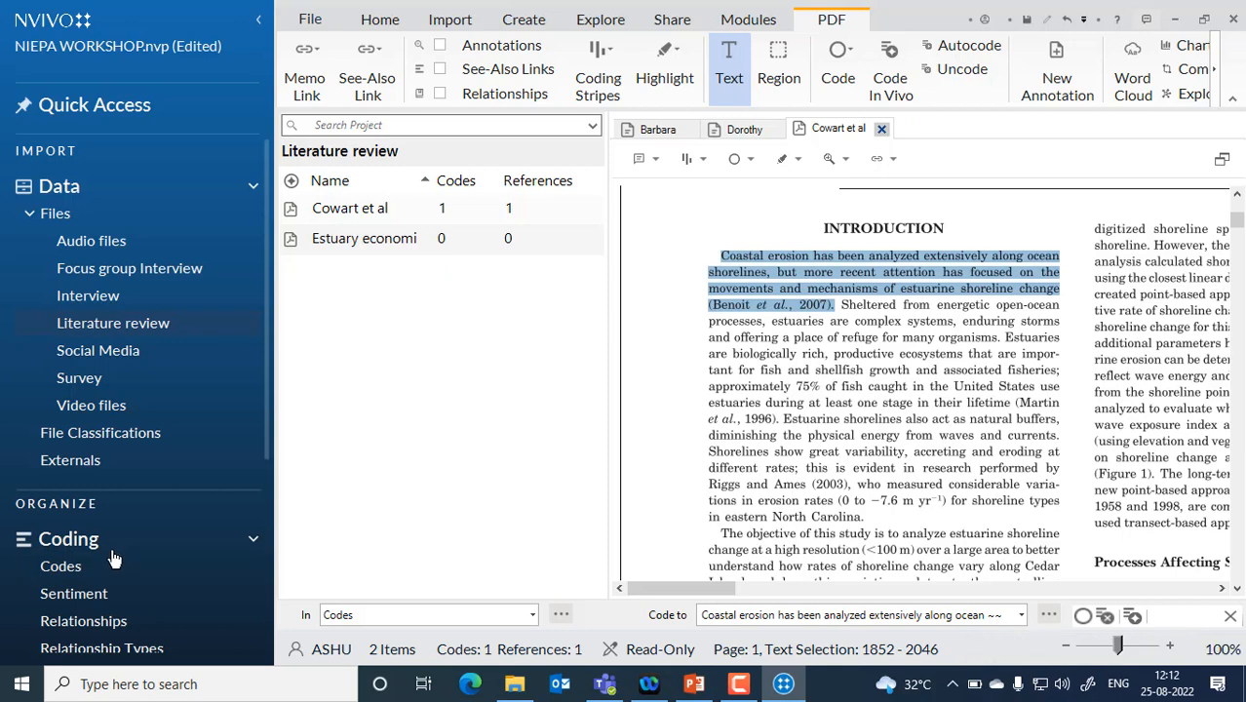
Display the project's list of codes to view the new in vivo code.
{"action": "left_click", "coordinate": [110, 551]}
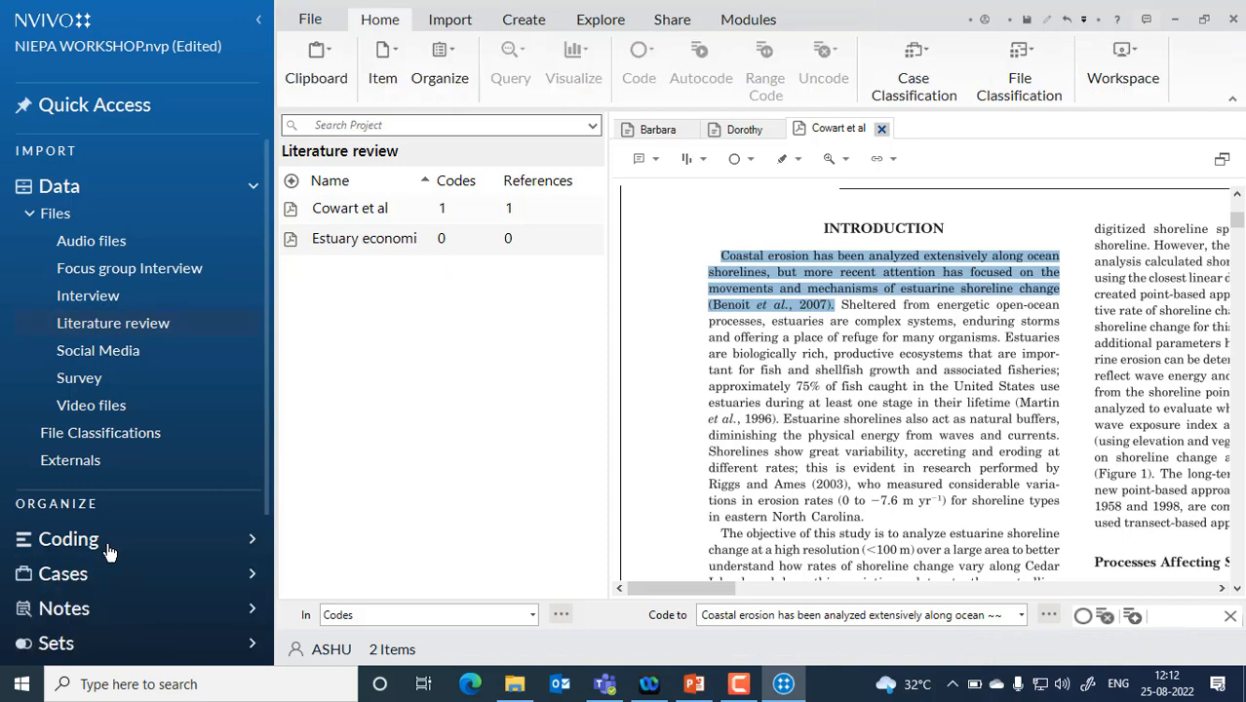
{"action": "left_click", "coordinate": [107, 549]}
{"action": "left_click", "coordinate": [82, 577]}
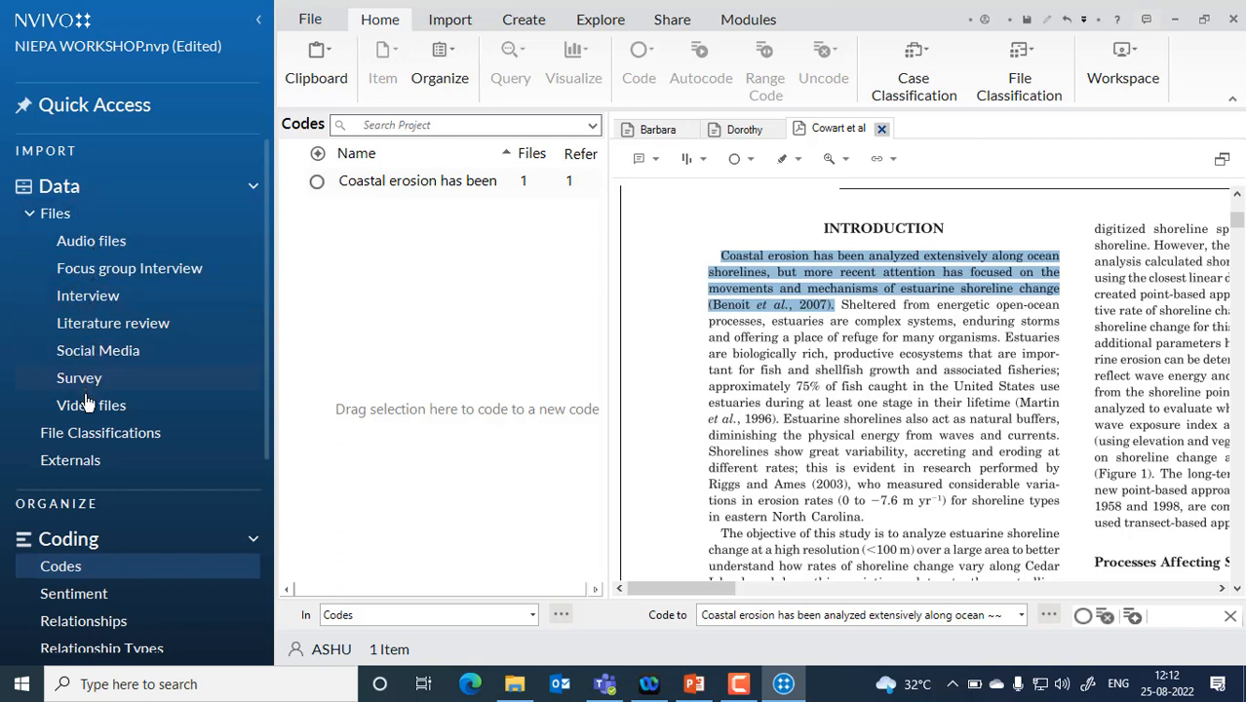
View the descriptions of File Classifications and Externals, closing the Cowart et al PDF.
{"action": "left_click", "coordinate": [77, 444]}
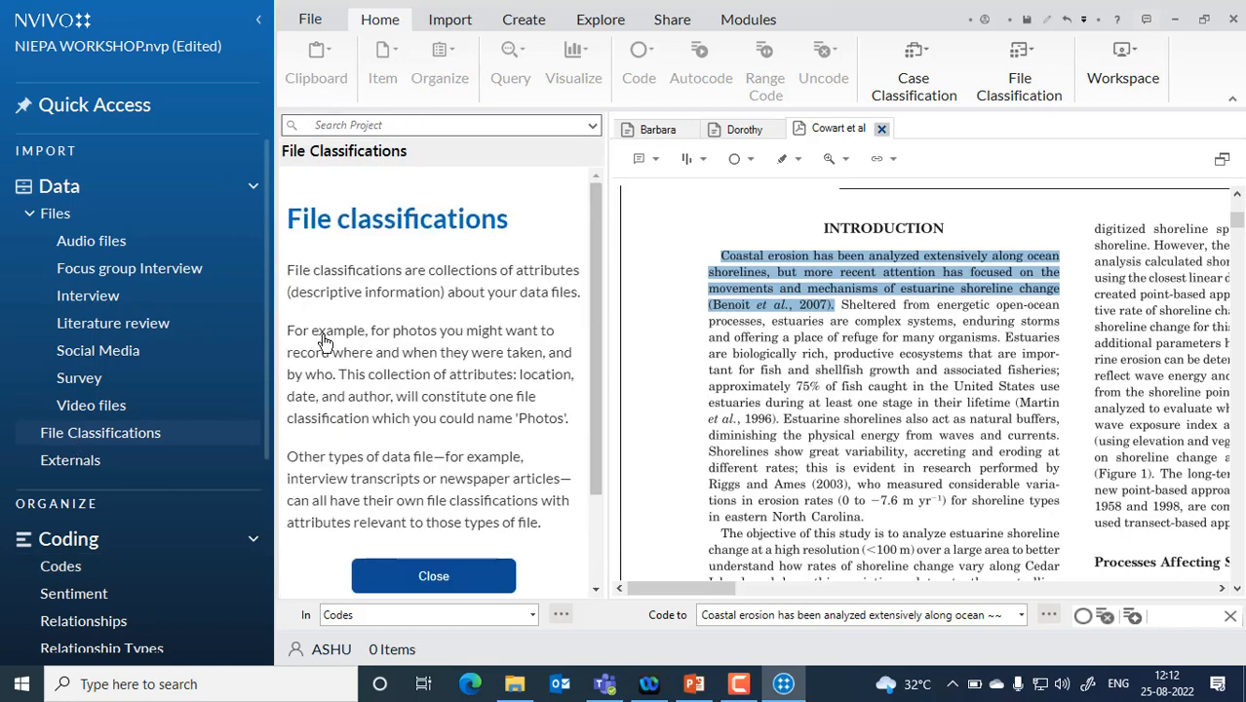
{"action": "left_click", "coordinate": [881, 128]}
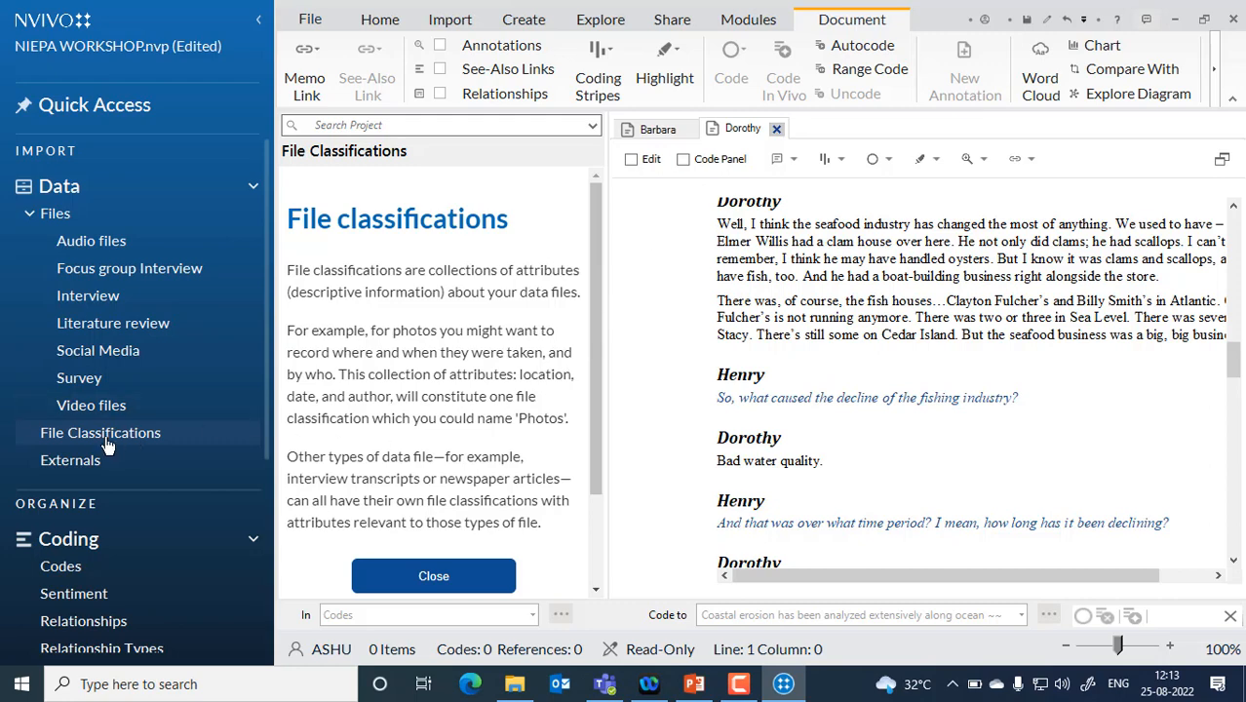
{"action": "left_click", "coordinate": [70, 461]}
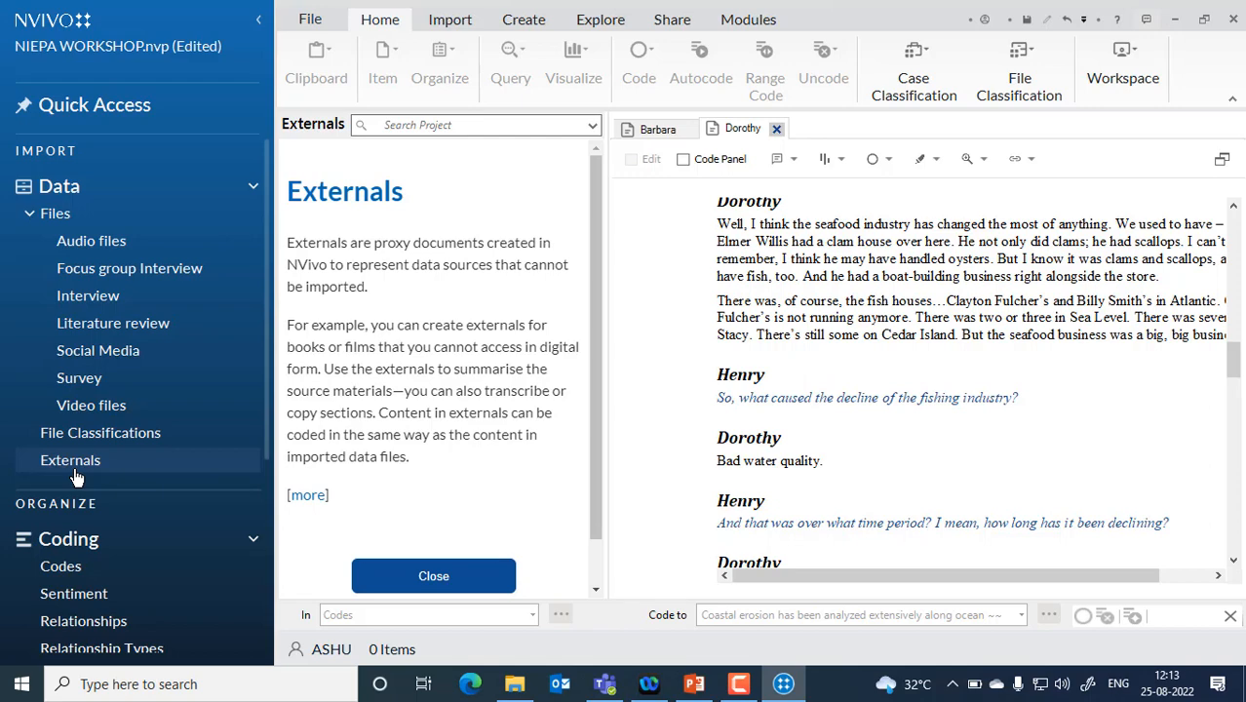
Save the project.
{"action": "left_click", "coordinate": [78, 544]}
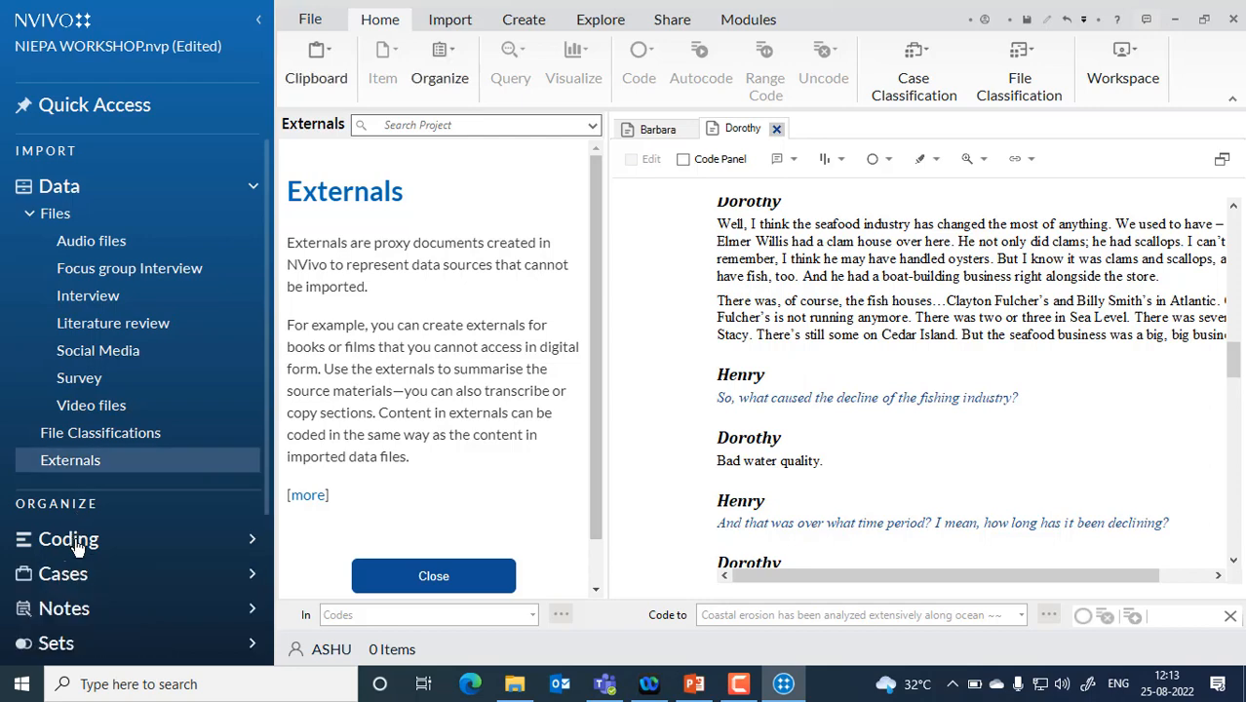
{"action": "left_click", "coordinate": [78, 544]}
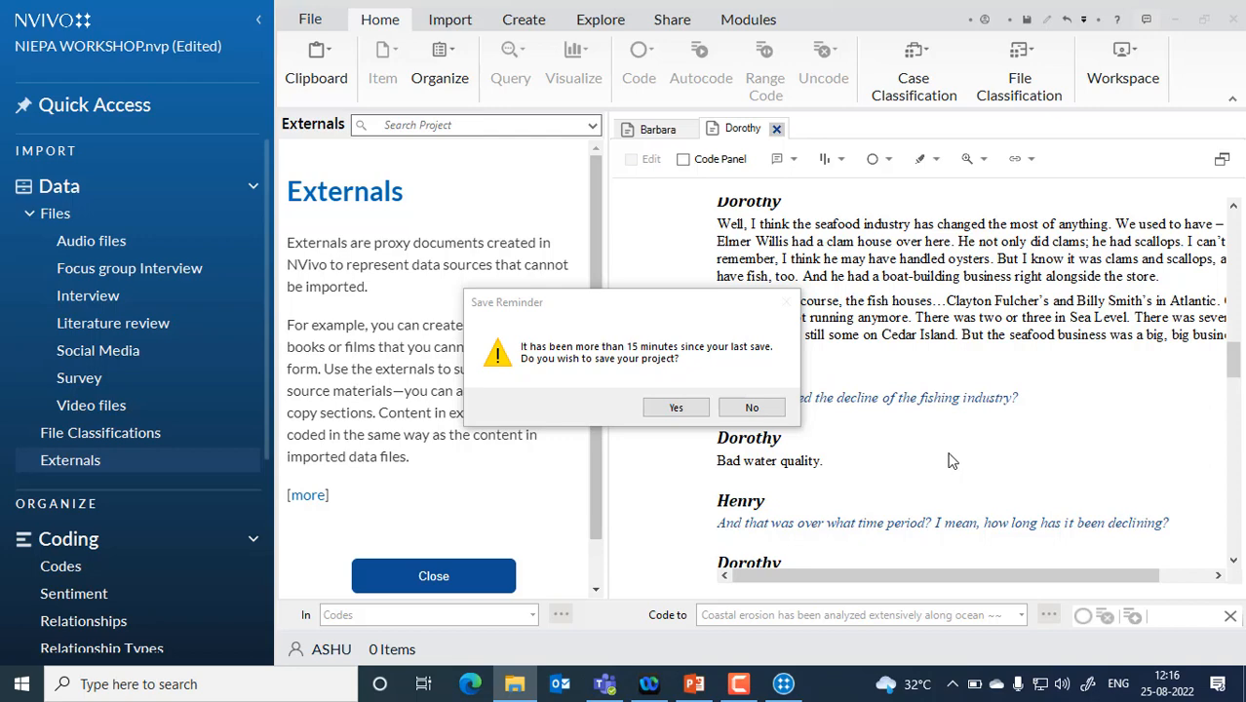
{"action": "left_click", "coordinate": [673, 408]}
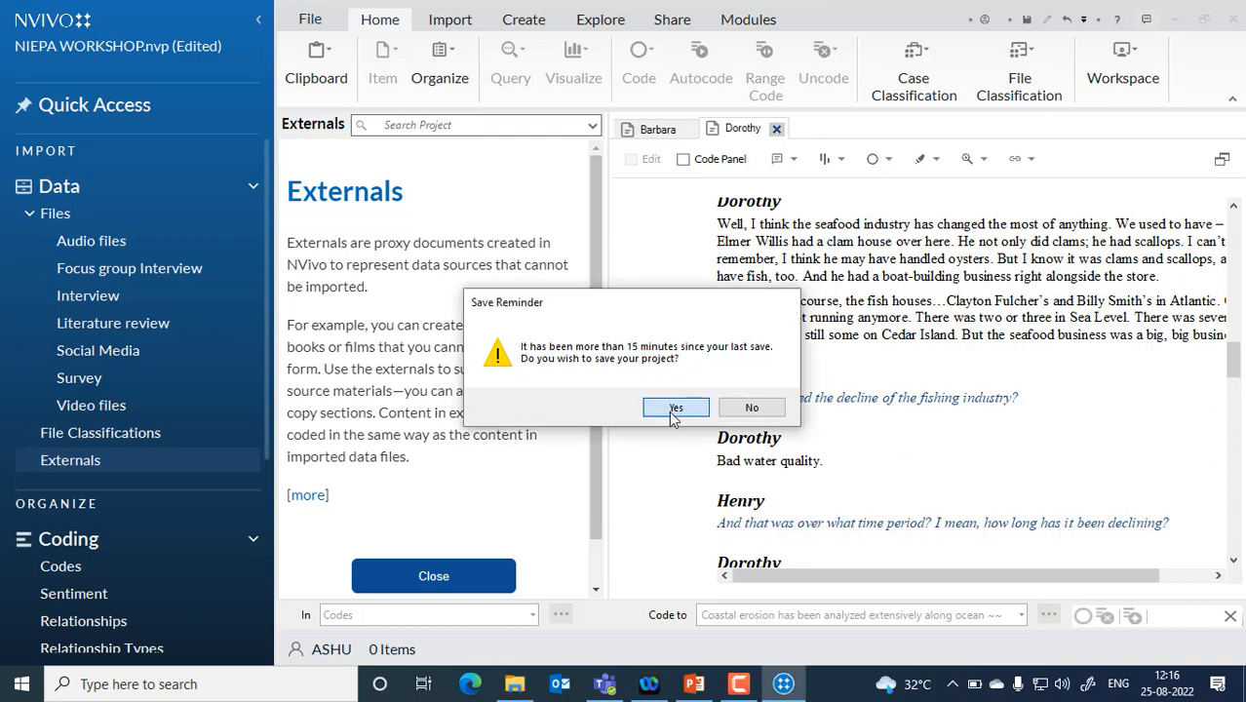
Switch to File Explorer and open the NVIVO PAPER -1 PDF from the NVivo Research Papers folder.
{"action": "left_click", "coordinate": [530, 690]}
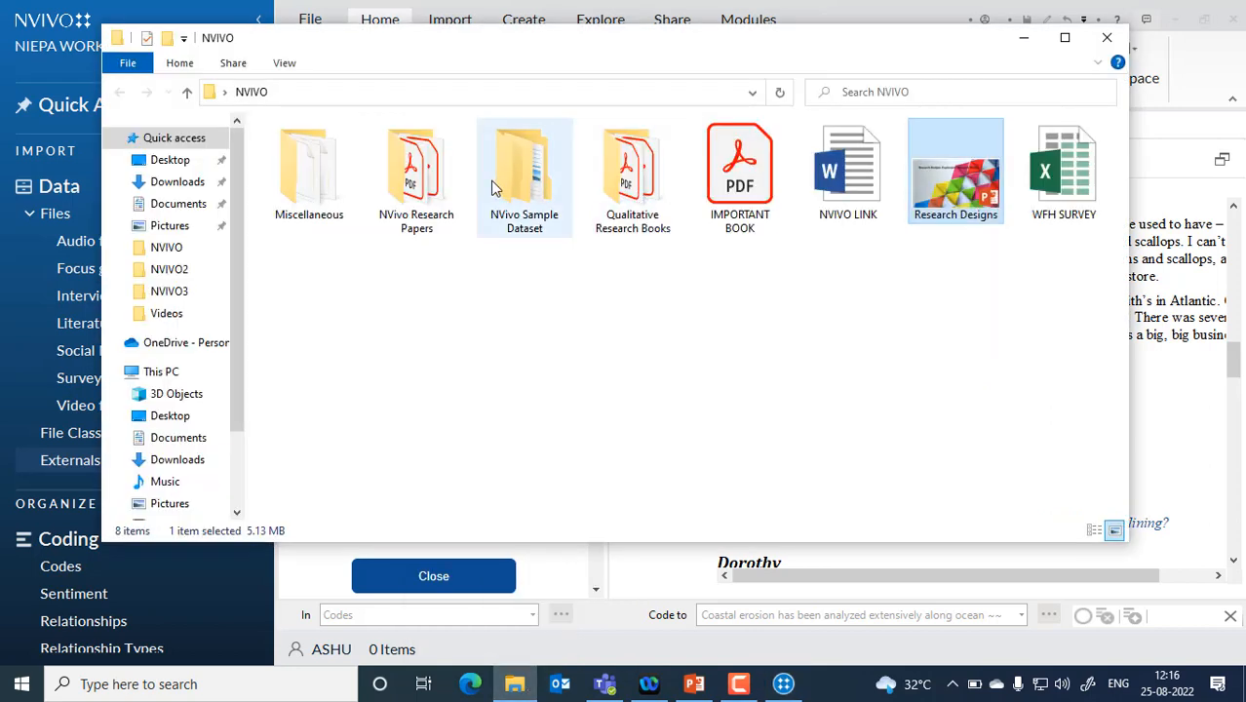
{"action": "double_click", "coordinate": [429, 176]}
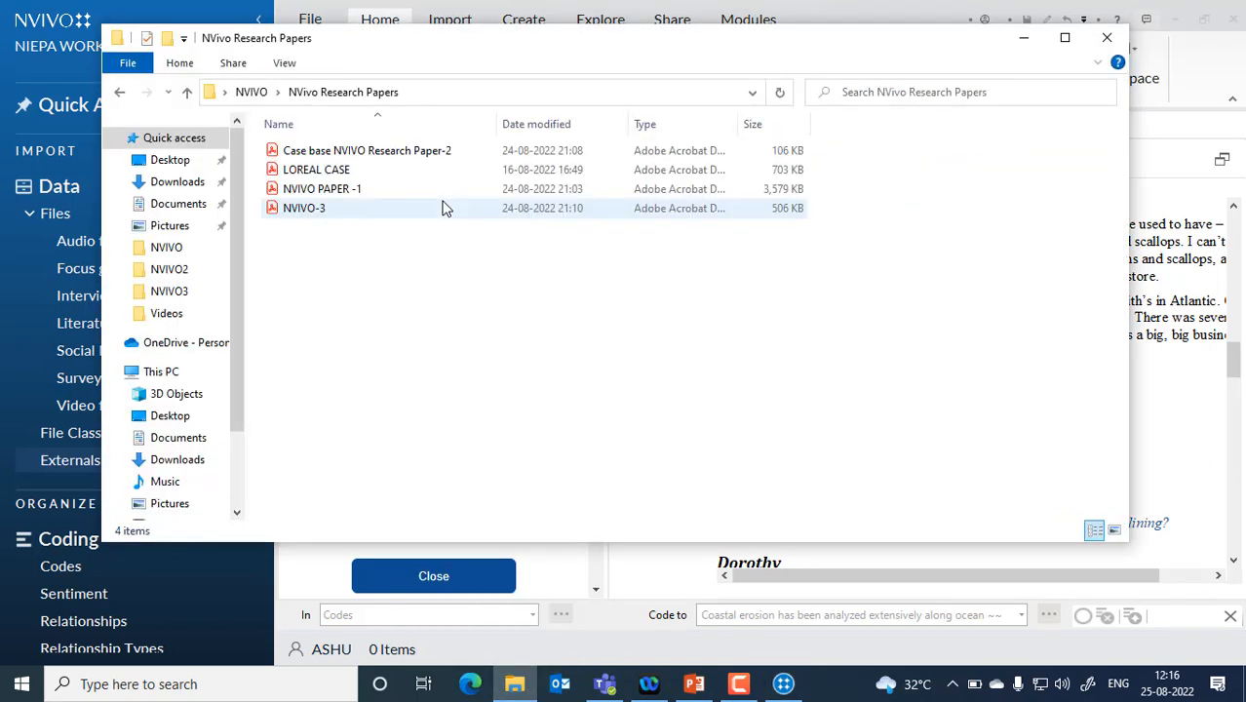
{"action": "left_click", "coordinate": [347, 189]}
{"action": "double_click", "coordinate": [347, 189]}
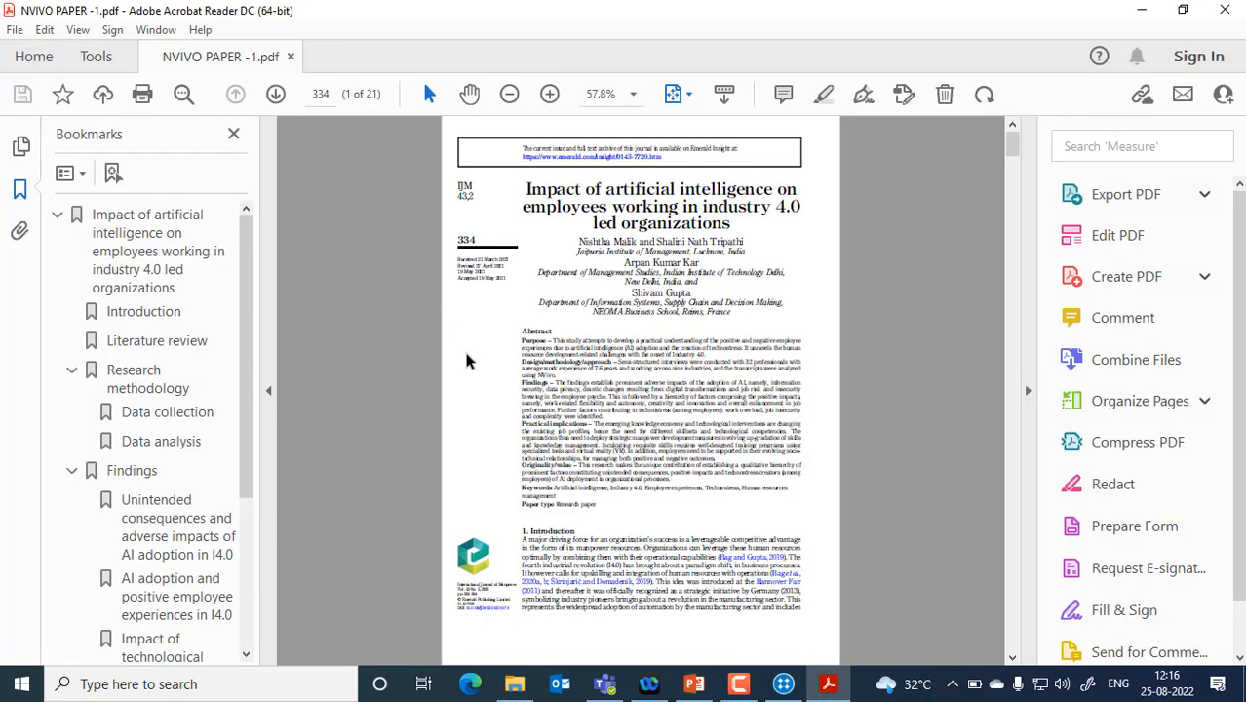
Hide the bookmarks and read the paper at 125% zoom, from its title and abstract through the introduction to the research questions.
{"action": "left_click", "coordinate": [234, 134]}
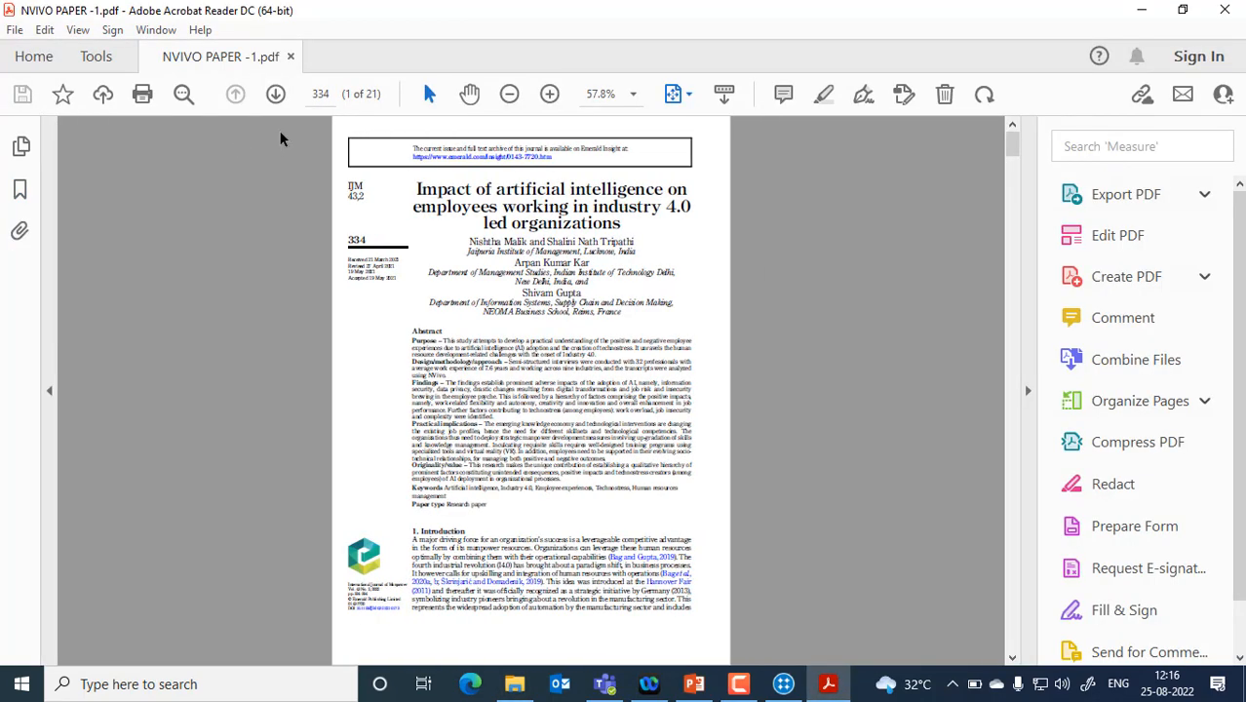
{"action": "left_click", "coordinate": [549, 95]}
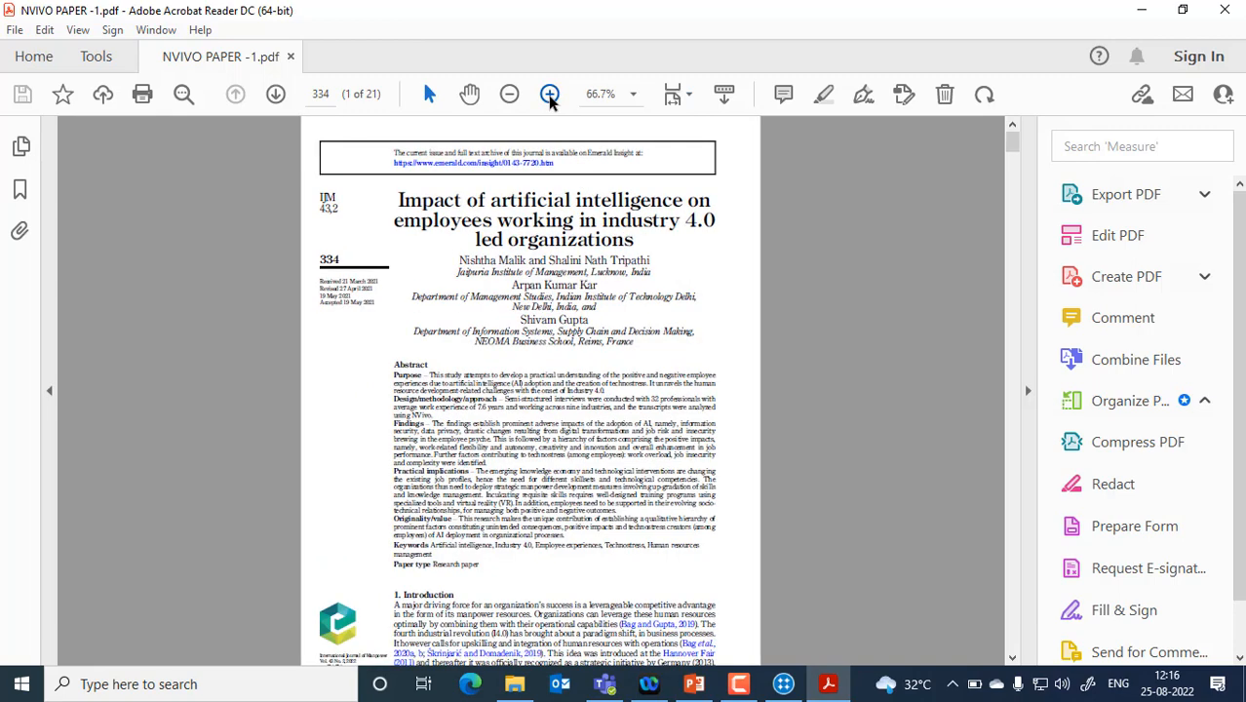
{"action": "left_click", "coordinate": [549, 94]}
{"action": "left_click", "coordinate": [549, 95]}
{"action": "left_click", "coordinate": [549, 94]}
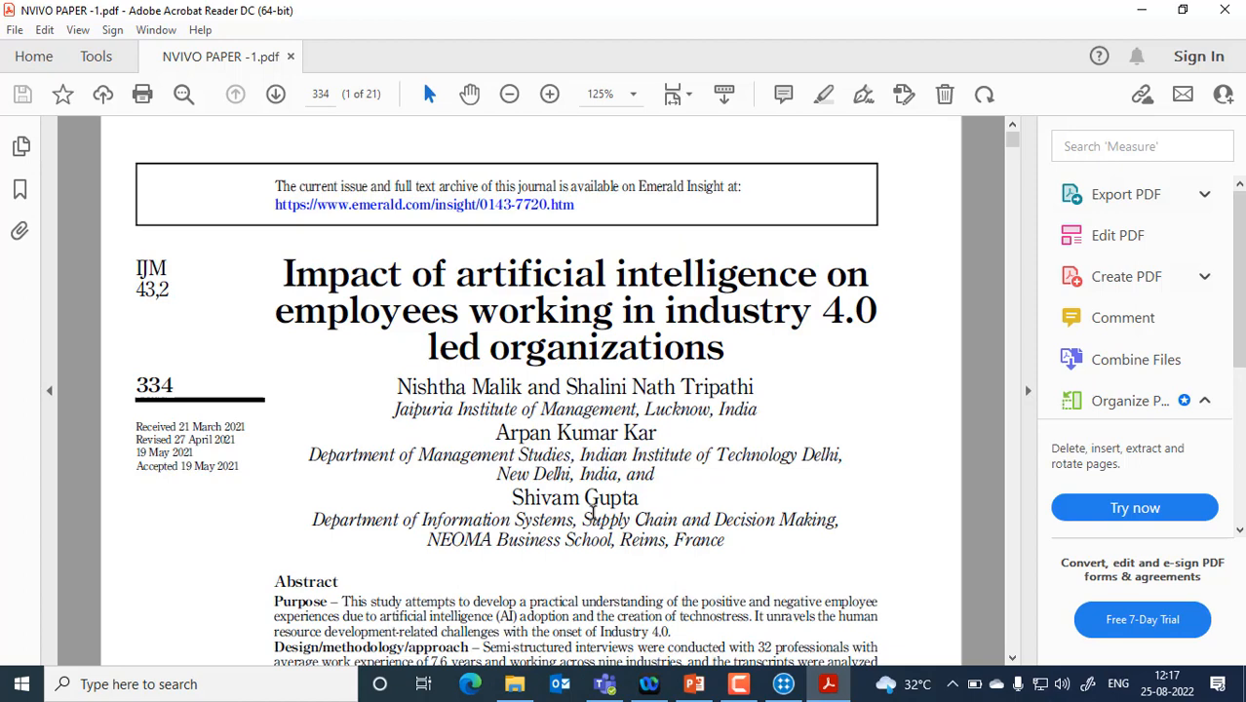
{"action": "scroll", "coordinate": [592, 514], "scroll_direction": "down", "scroll_amount": 5}
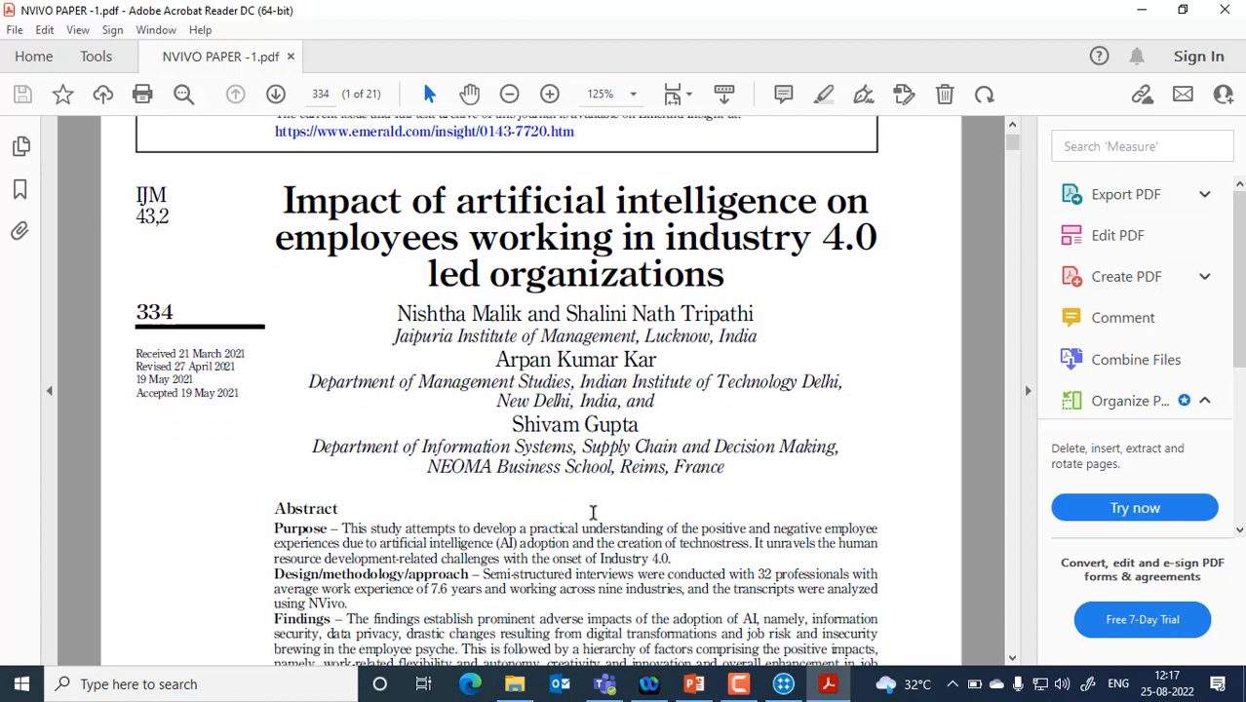
{"action": "scroll", "coordinate": [592, 514], "scroll_direction": "down", "scroll_amount": 4}
{"action": "scroll", "coordinate": [592, 513], "scroll_direction": "up", "scroll_amount": 7}
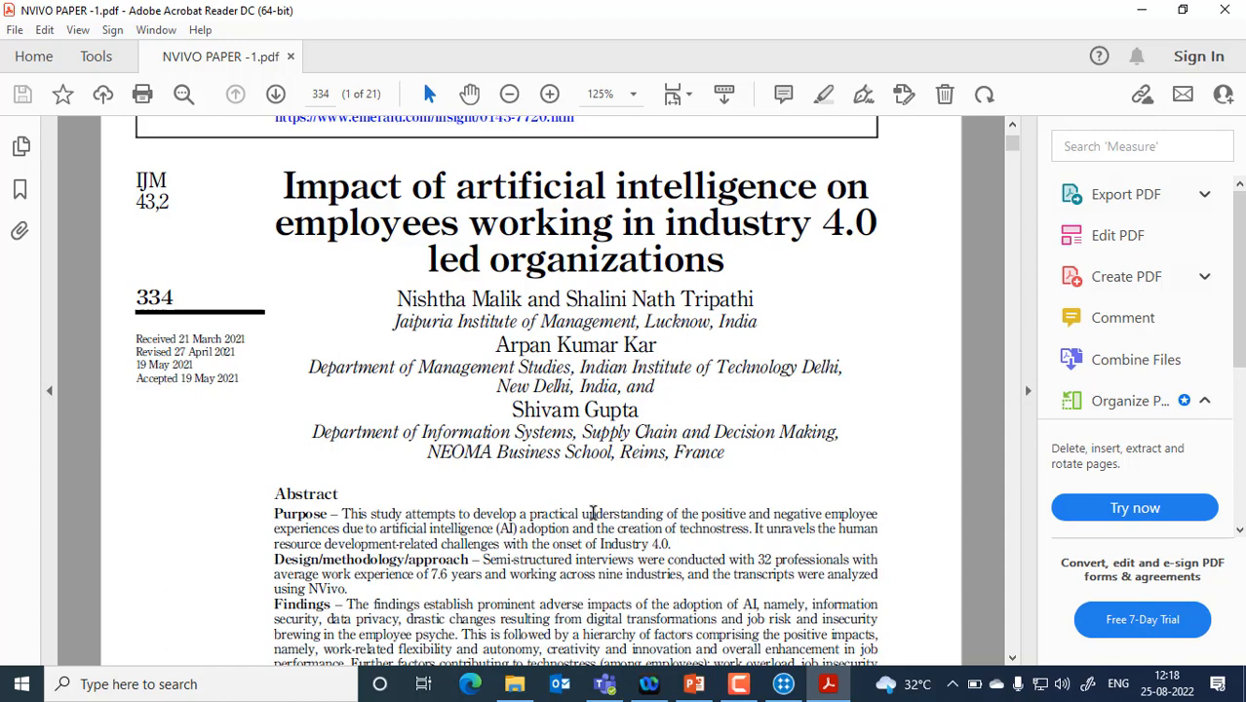
{"action": "scroll", "coordinate": [593, 514], "scroll_direction": "down", "scroll_amount": 10}
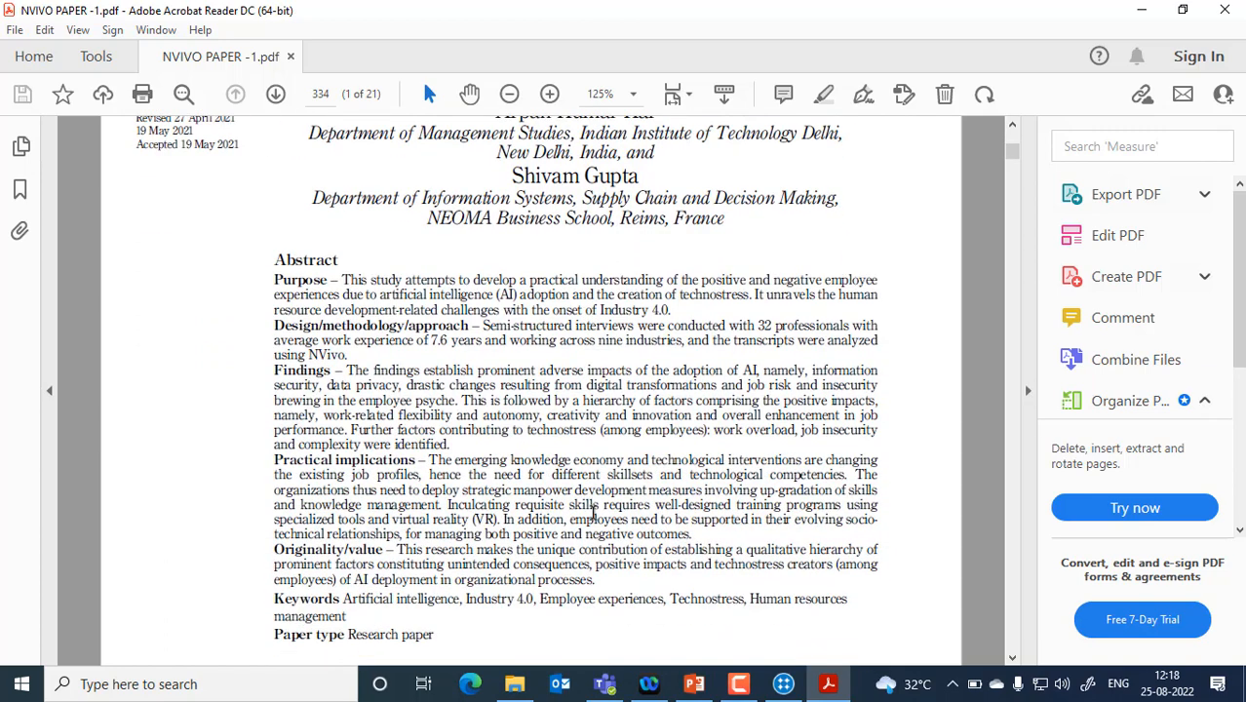
{"action": "scroll", "coordinate": [592, 514], "scroll_direction": "down", "scroll_amount": 20}
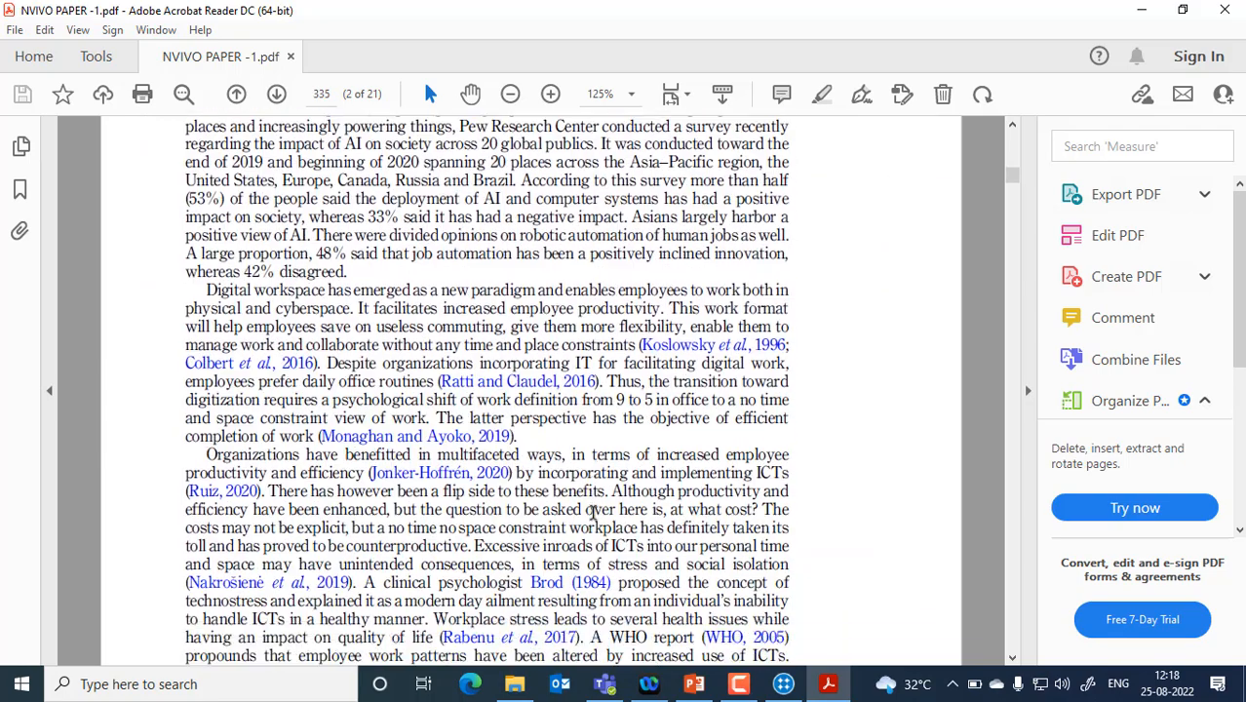
{"action": "scroll", "coordinate": [593, 513], "scroll_direction": "down", "scroll_amount": 3}
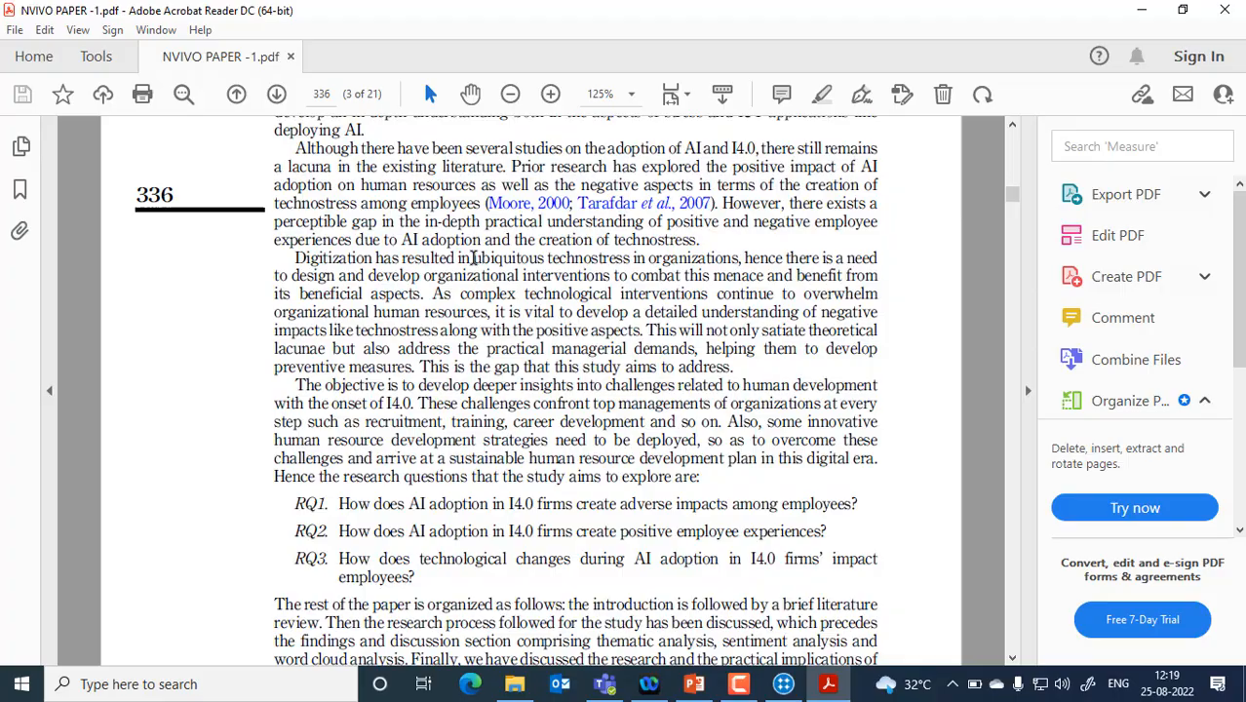
View Figure 5 in the paper, the conceptual model for estimating the impact of AI on employees in I4.0.
{"action": "left_click", "coordinate": [1012, 193]}
{"action": "left_click_drag", "start_coordinate": [1013, 193], "coordinate": [1041, 422]}
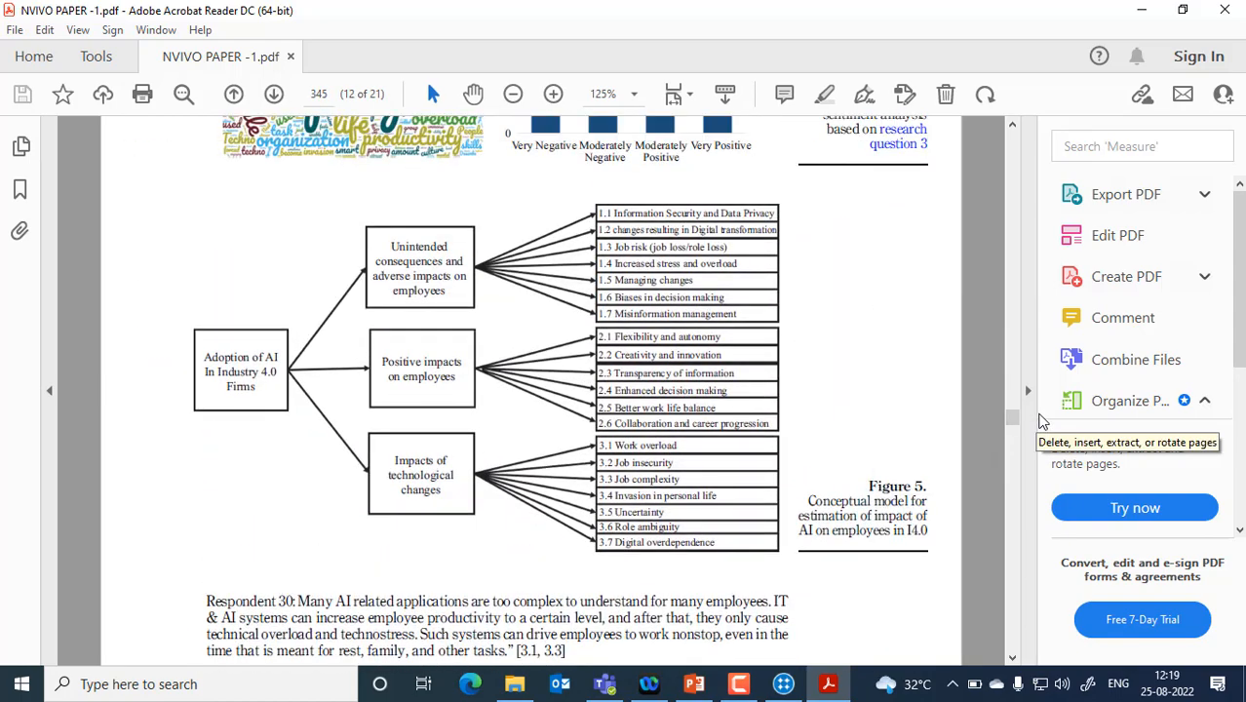
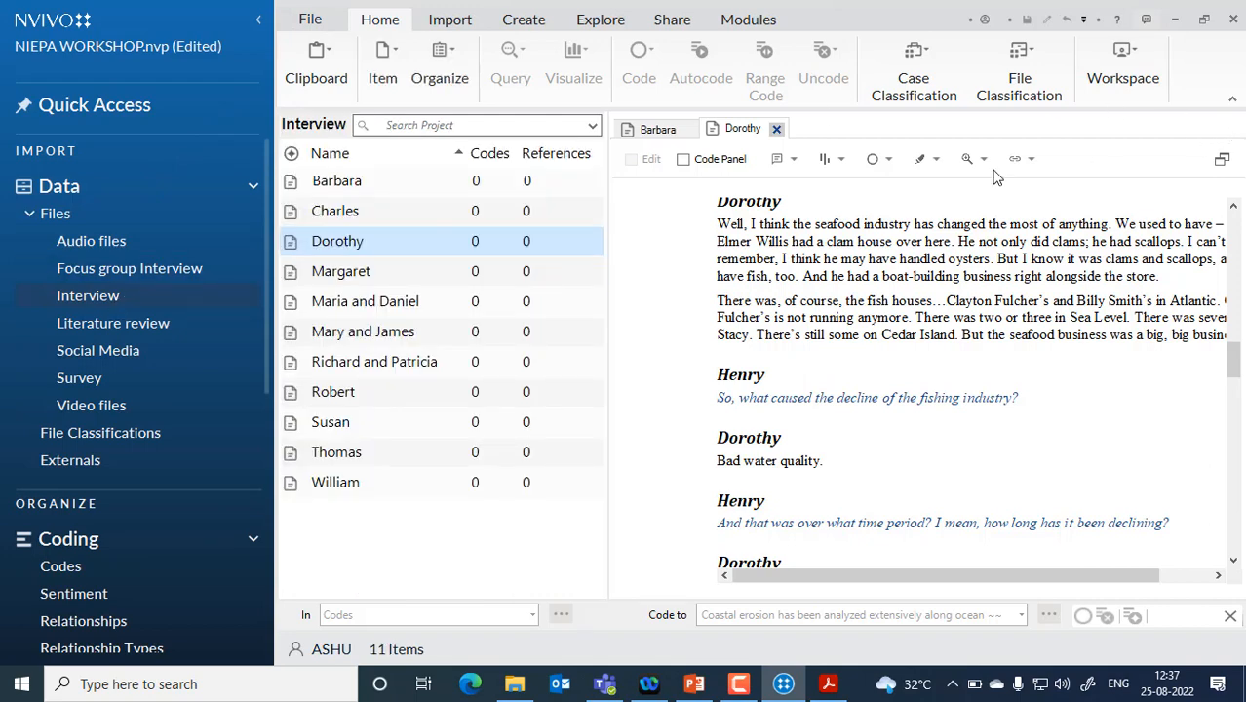
Close both open interview documents.
{"action": "left_click", "coordinate": [777, 129]}
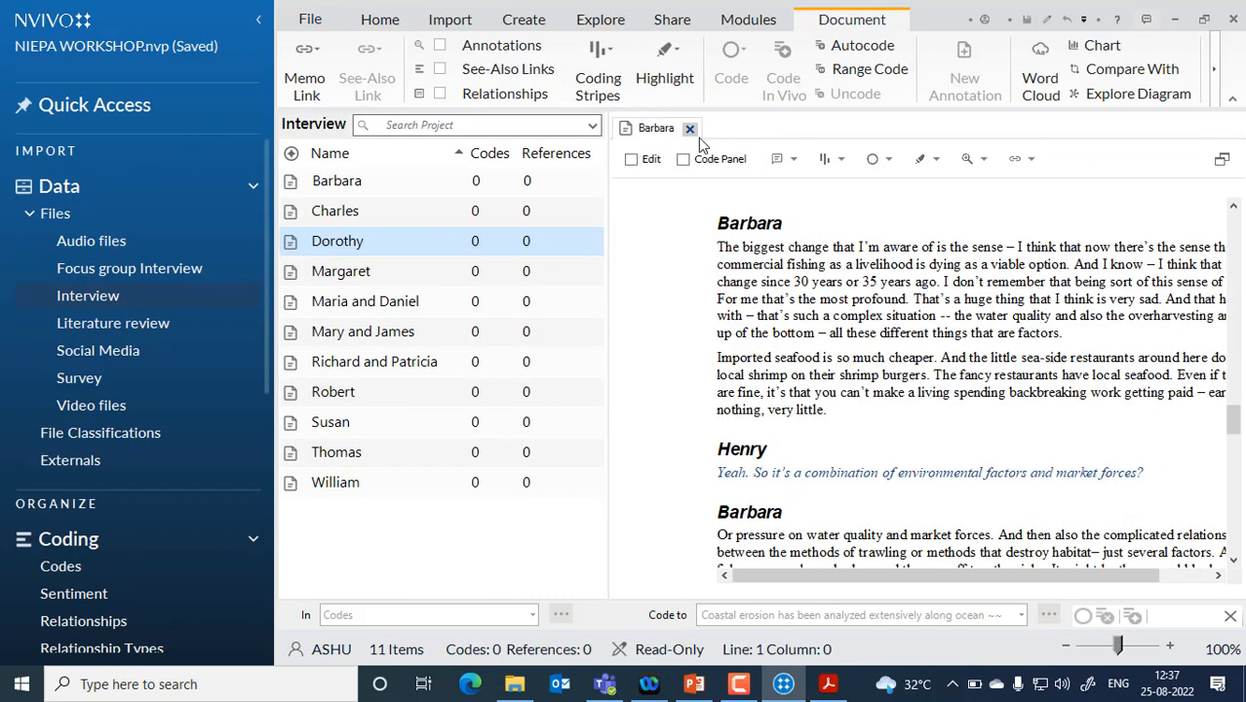
{"action": "left_click", "coordinate": [689, 130]}
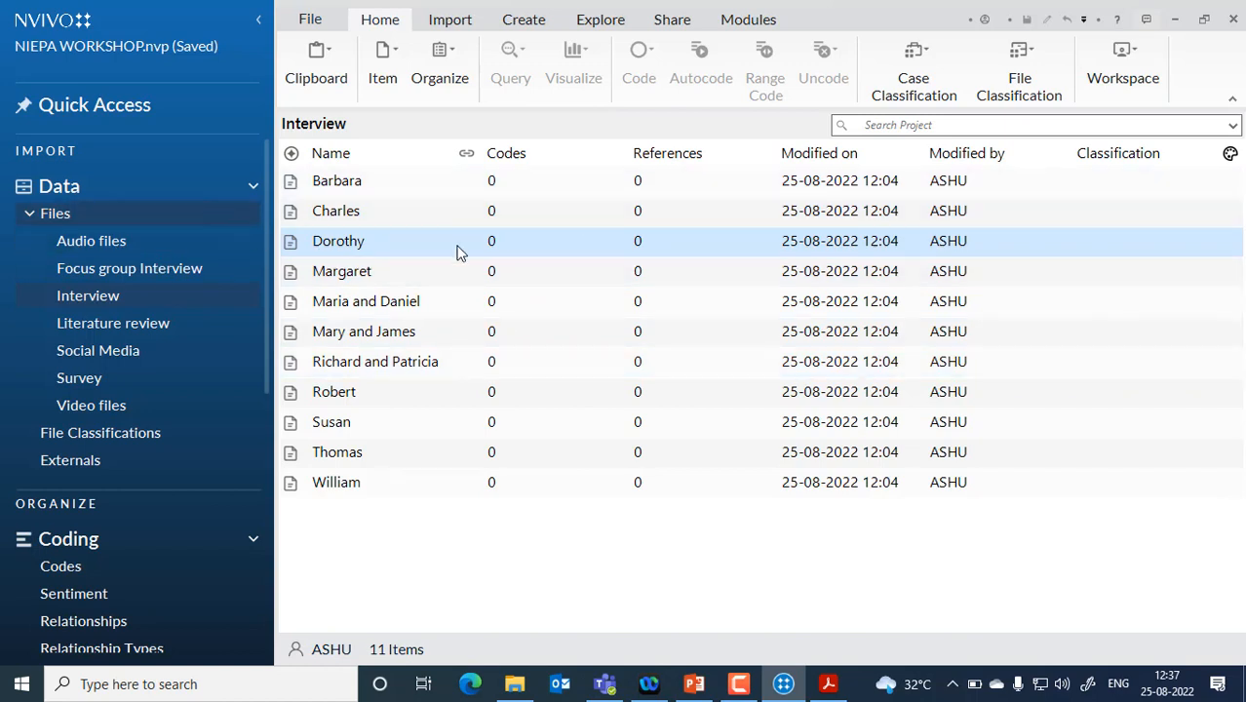
{"action": "left_click", "coordinate": [612, 23]}
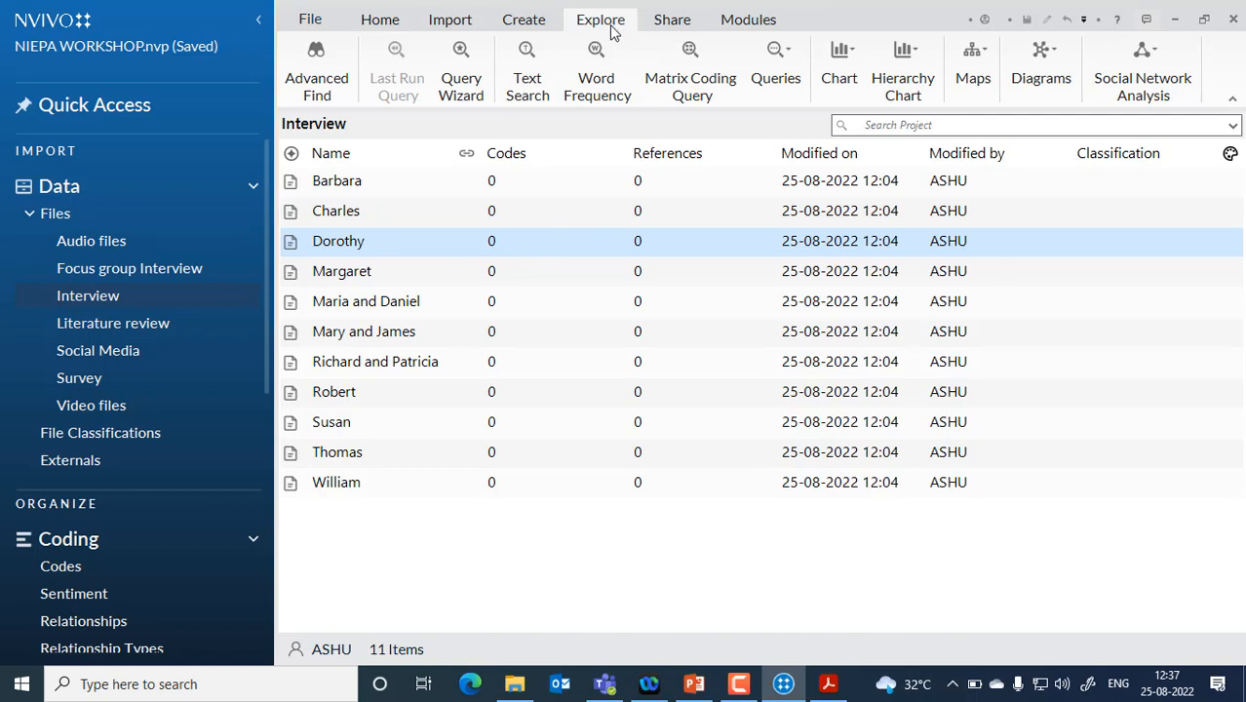
{"action": "left_click", "coordinate": [598, 86]}
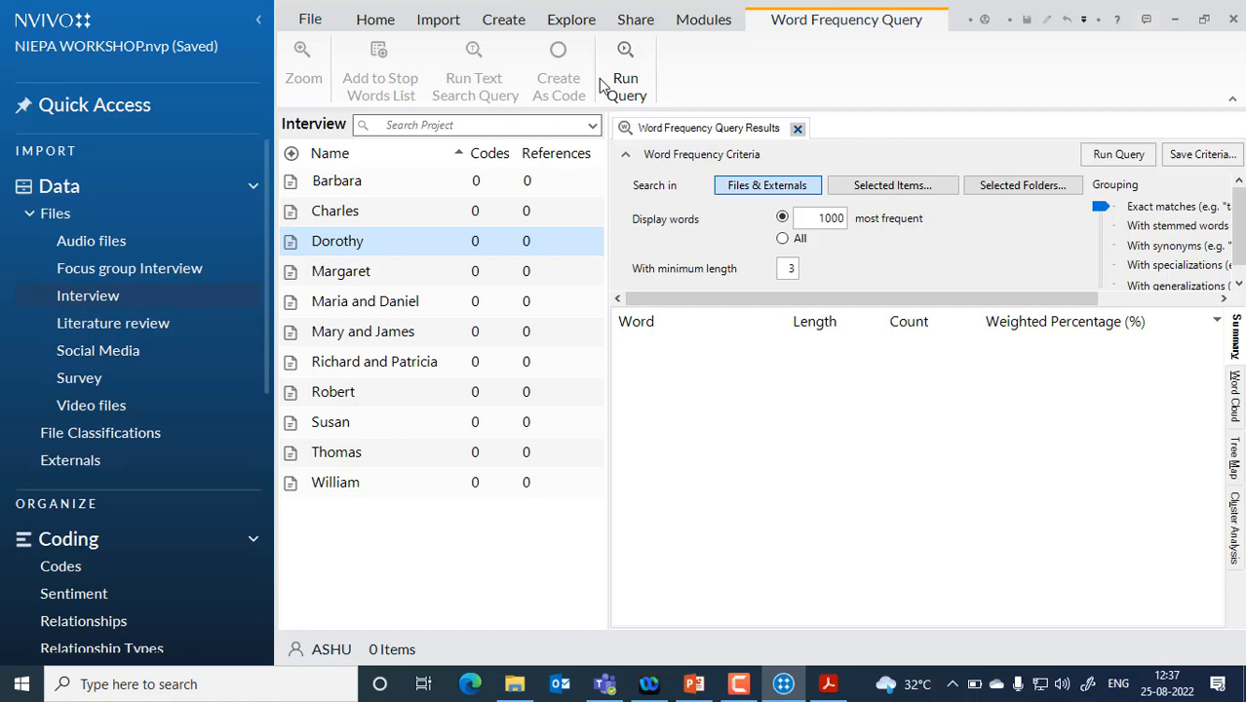
{"action": "left_click", "coordinate": [797, 128]}
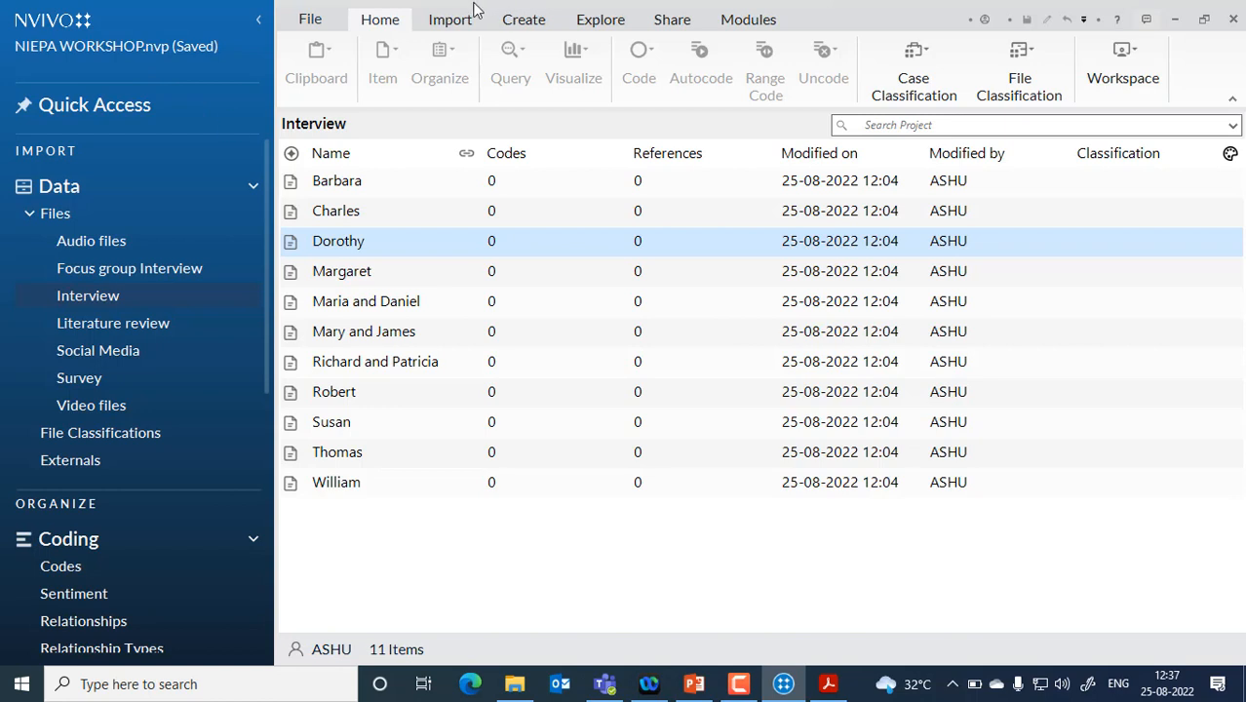
{"action": "left_click", "coordinate": [100, 304]}
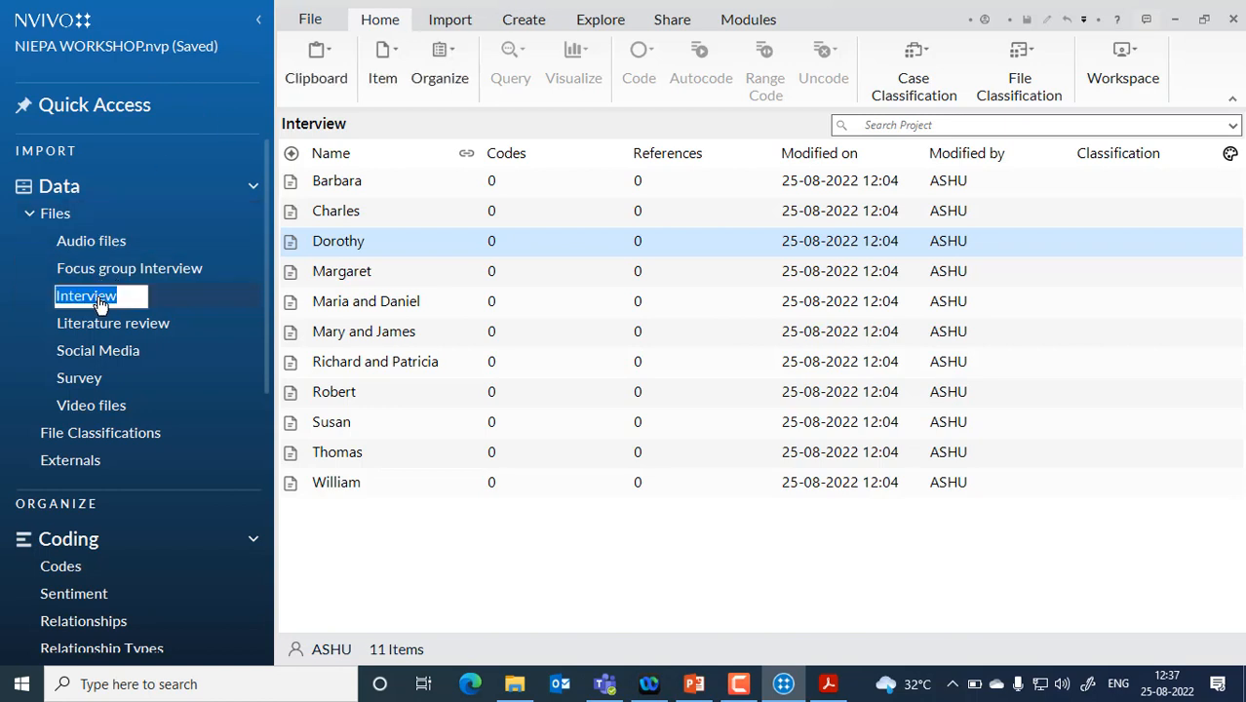
{"action": "left_click", "coordinate": [343, 272]}
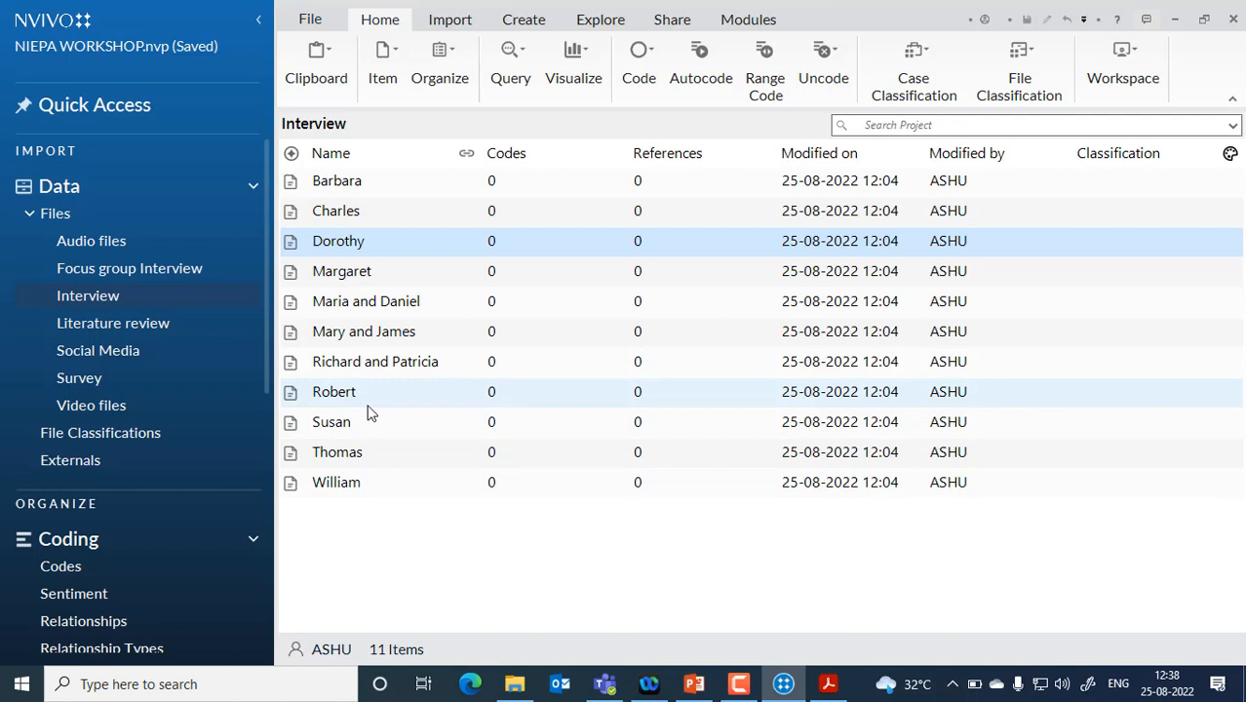
Start a Word Frequency query that searches only the first four files of the Interview folder.
{"action": "left_click", "coordinate": [599, 21]}
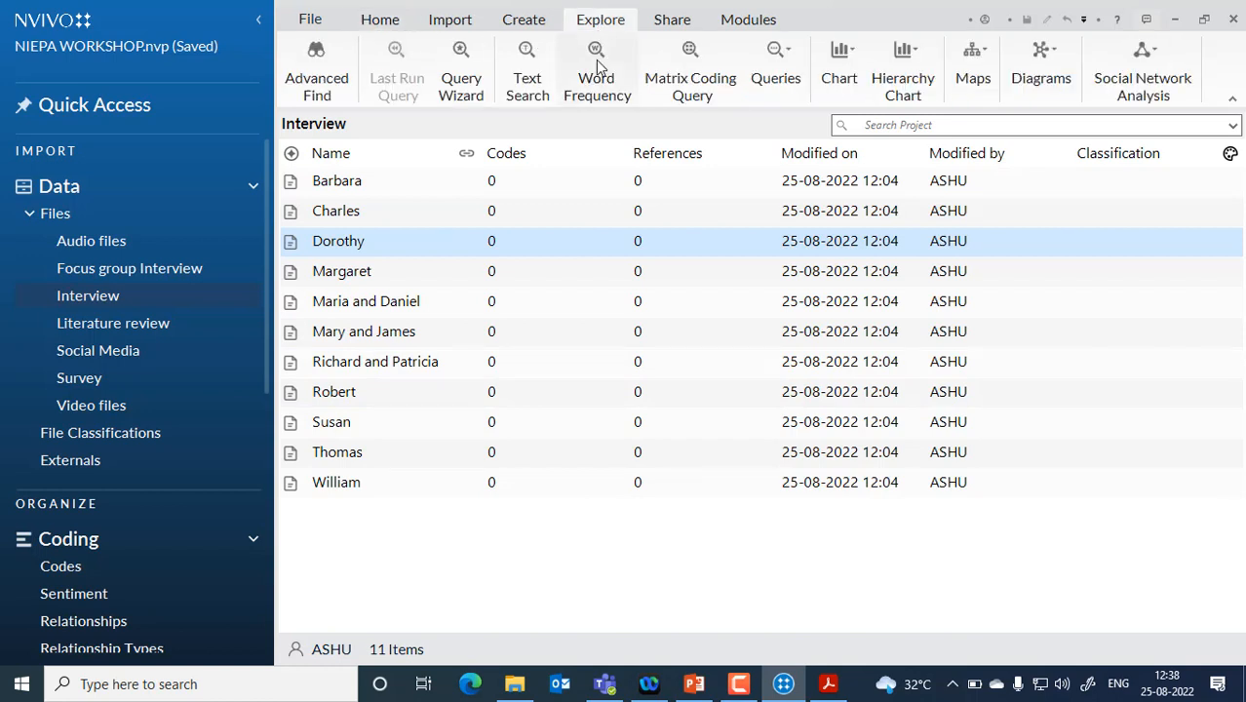
{"action": "left_click", "coordinate": [597, 89]}
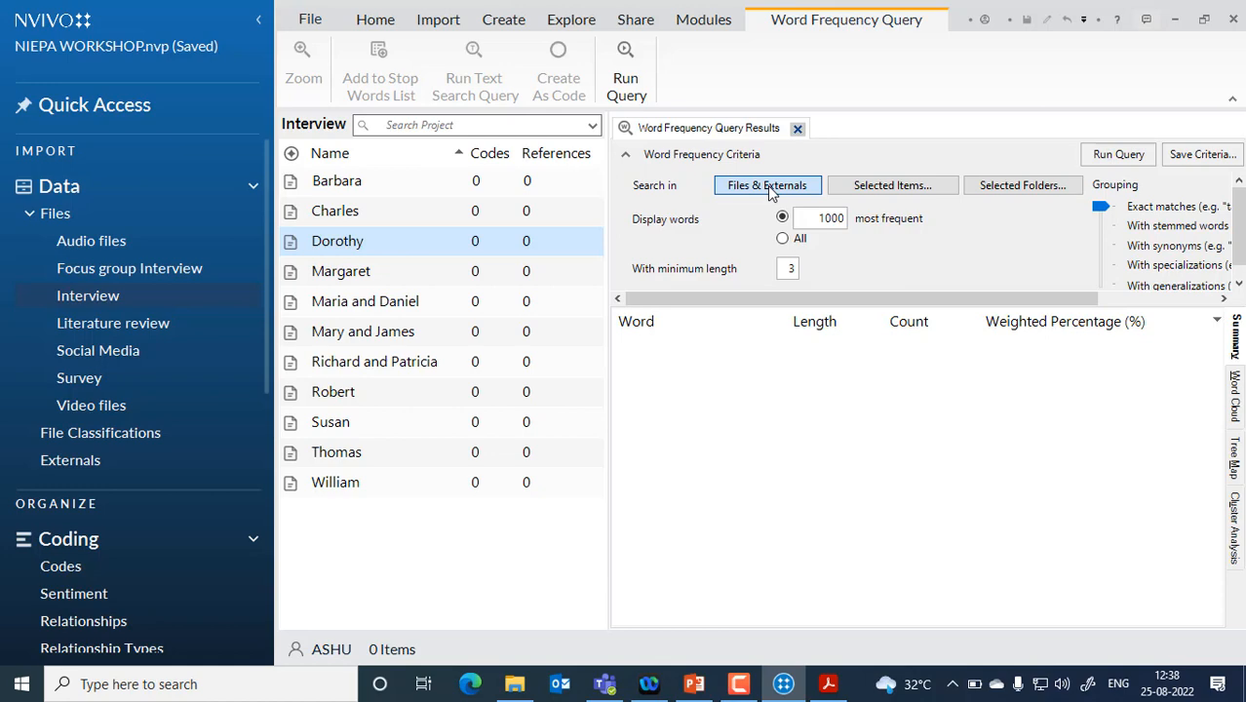
{"action": "left_click", "coordinate": [874, 187]}
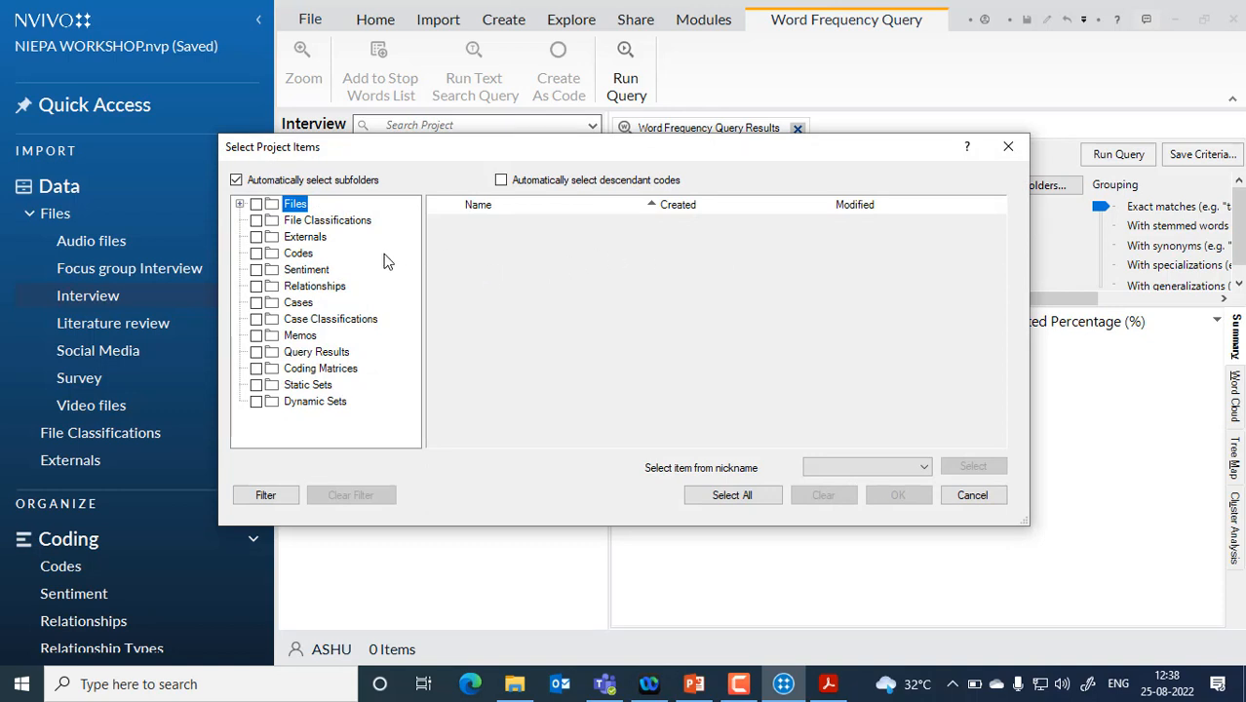
{"action": "left_click", "coordinate": [238, 204]}
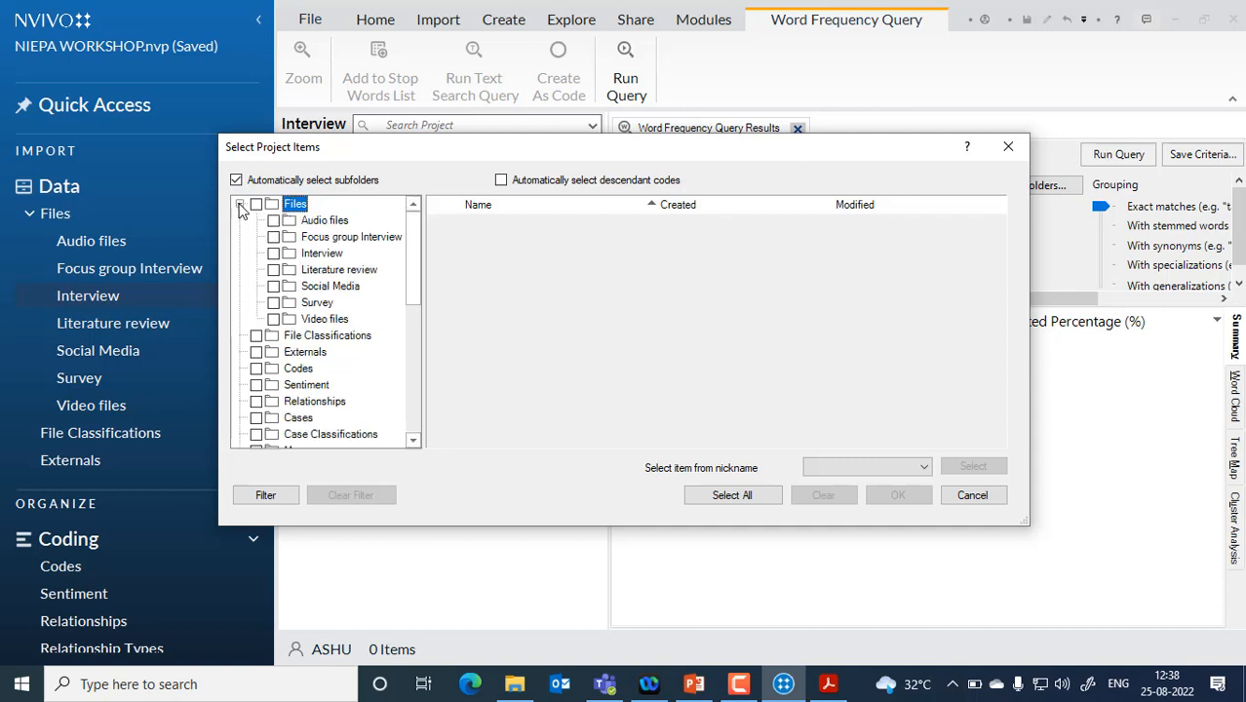
{"action": "left_click", "coordinate": [320, 255]}
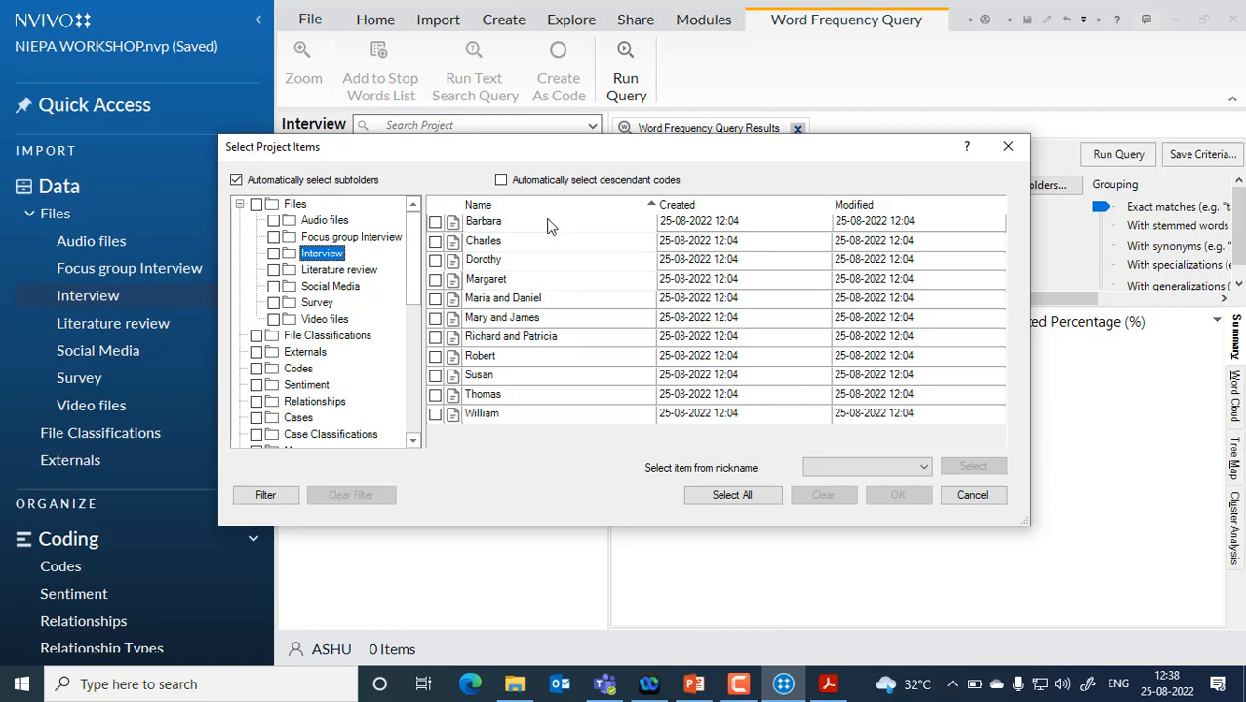
{"action": "left_click", "coordinate": [435, 222]}
{"action": "left_click", "coordinate": [435, 241]}
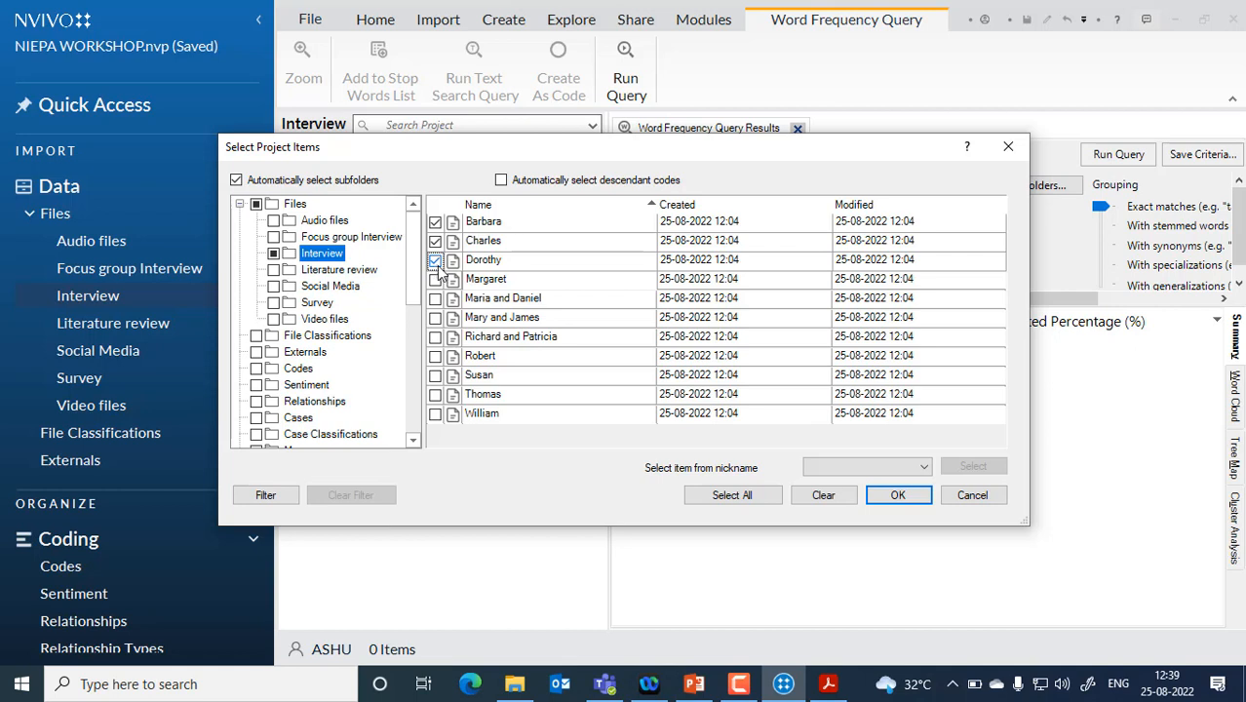
{"action": "left_click", "coordinate": [434, 280]}
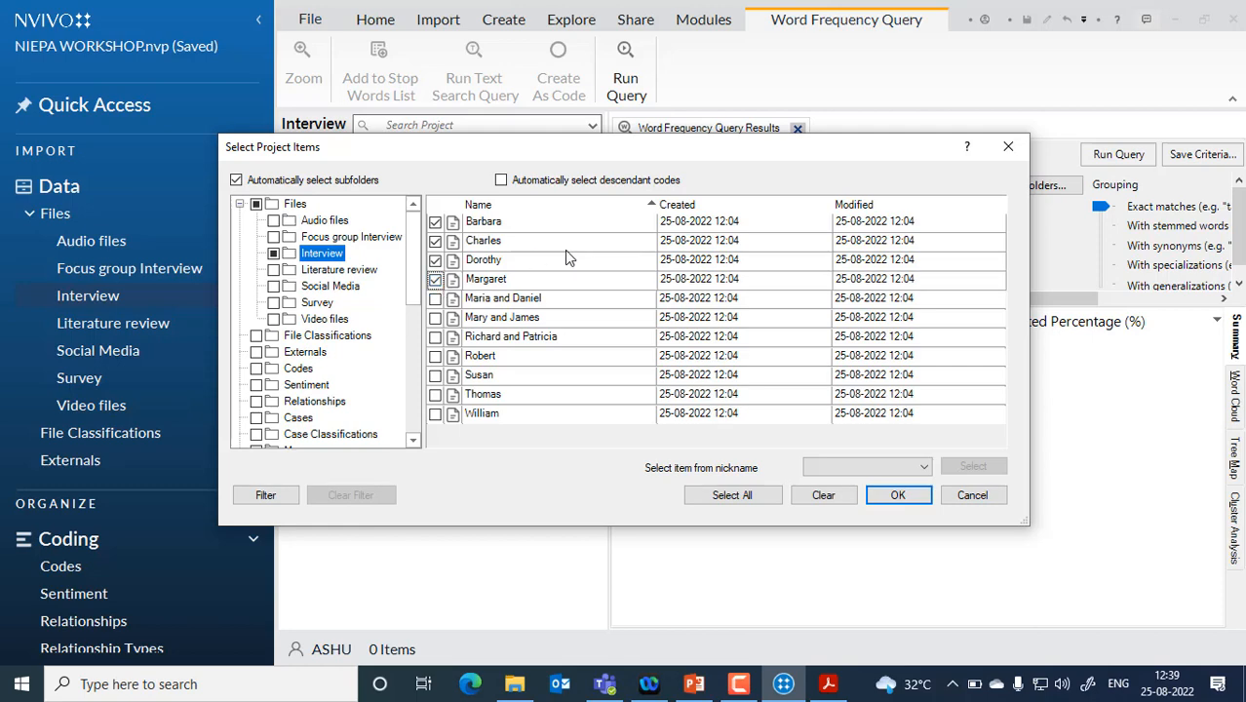
{"action": "left_click", "coordinate": [913, 498]}
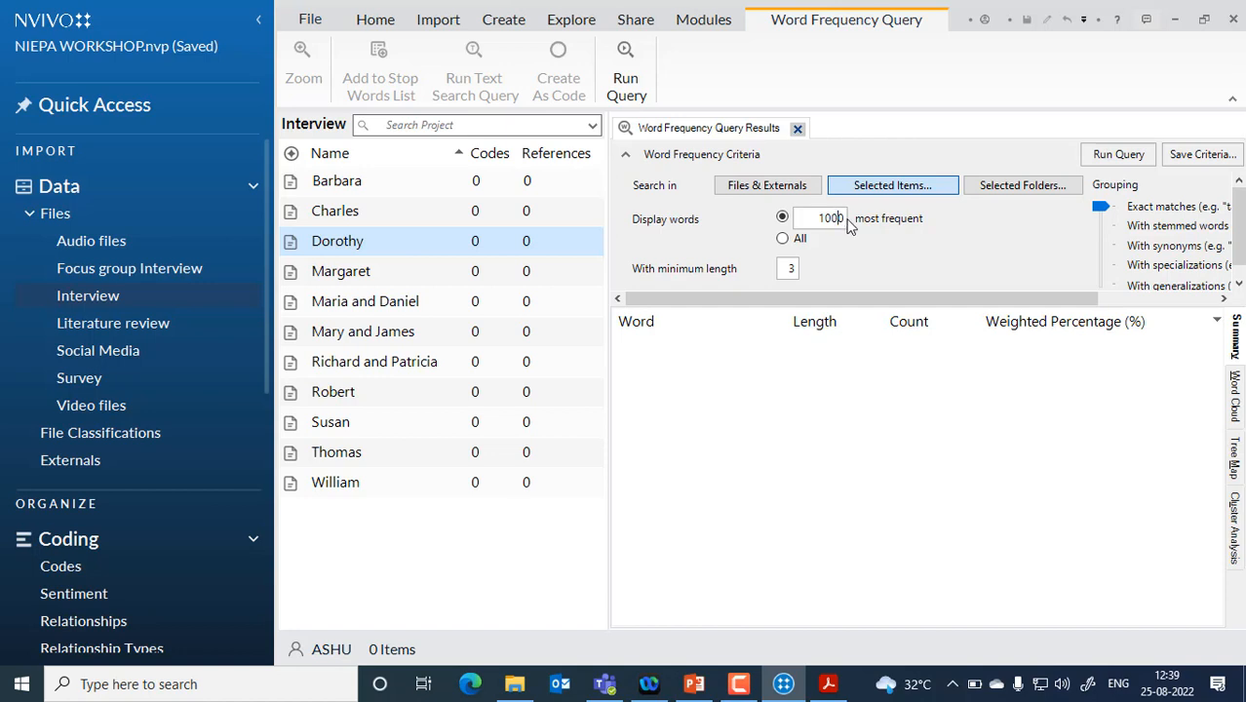
Limit the query to the 500 most frequent words with a minimum length of 7.
{"action": "key", "text": "BackSpace"}
{"action": "key", "text": "BackSpace"}
{"action": "key", "text": "BackSpace"}
{"action": "key", "text": "BackSpace"}
{"action": "type", "text": "500"}
{"action": "left_click", "coordinate": [791, 271]}
{"action": "key", "text": "Delete"}
{"action": "type", "text": "7"}
Group matches with stemmed words and run the word frequency query.
{"action": "left_click_drag", "start_coordinate": [1028, 301], "coordinate": [1111, 304]}
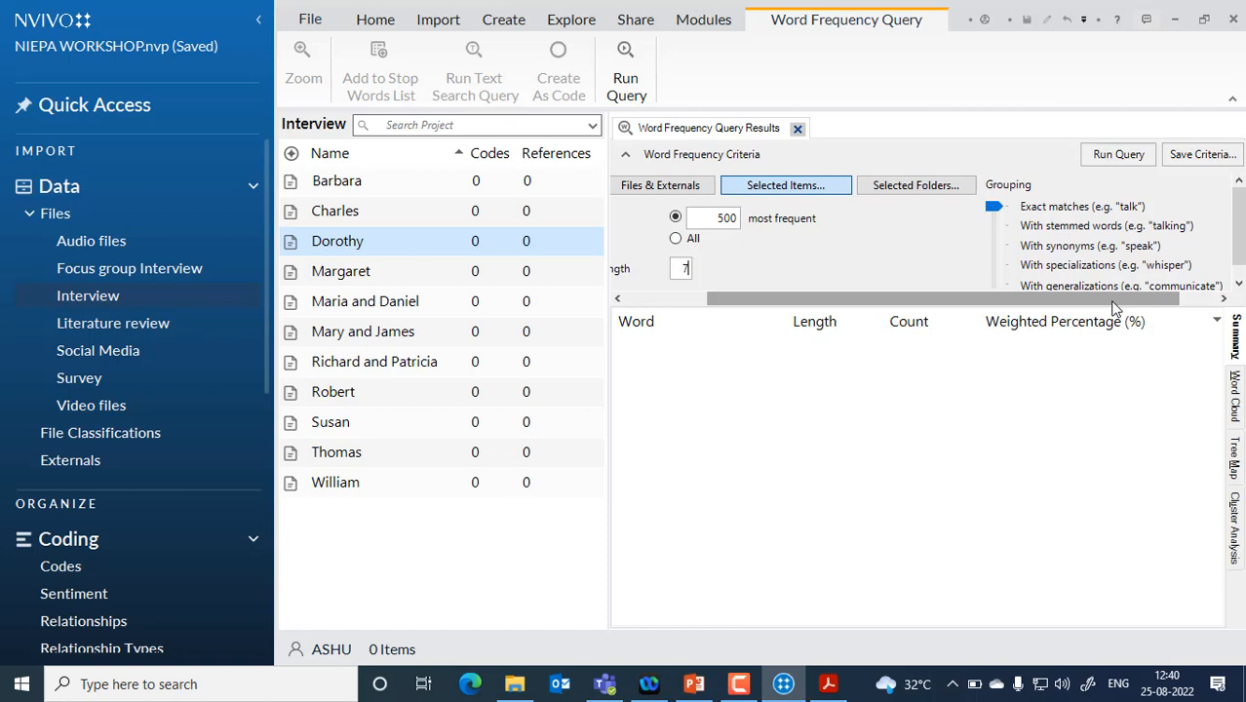
{"action": "left_click", "coordinate": [1002, 232]}
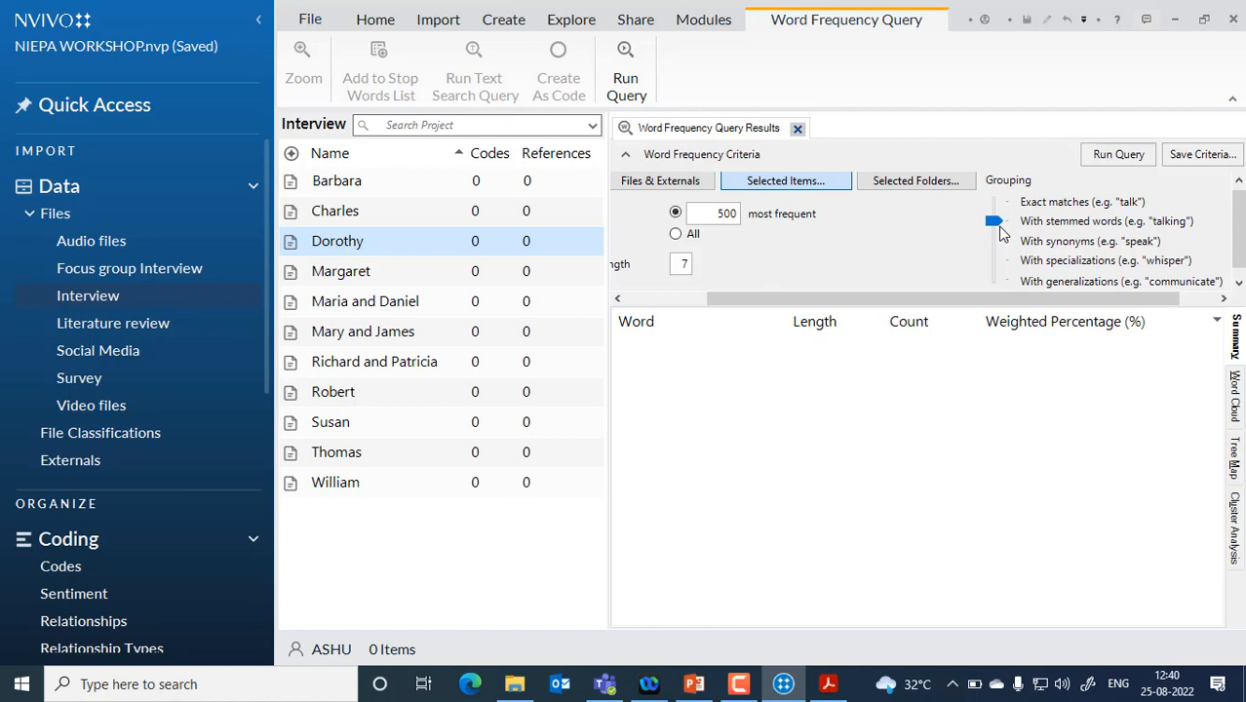
{"action": "left_click", "coordinate": [1108, 157]}
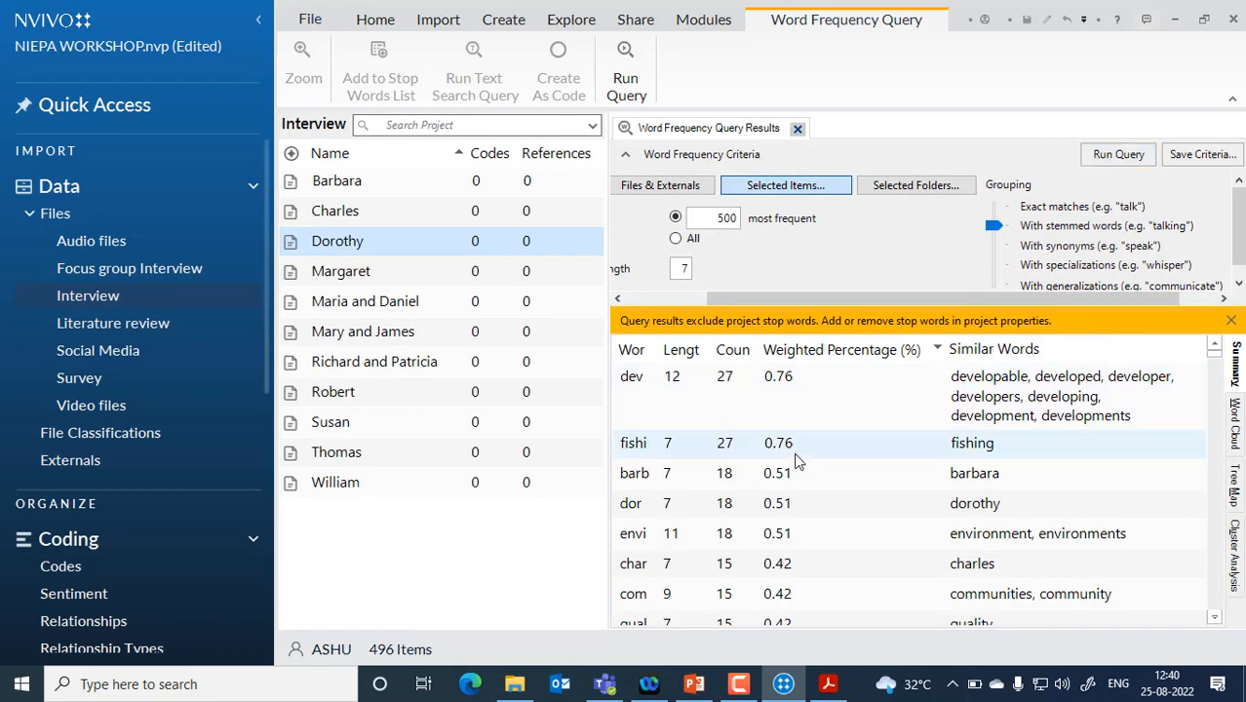
Examine the word frequency summary for each word's length, count, weighted percentage and similar words.
{"action": "scroll", "coordinate": [794, 468], "scroll_direction": "down", "scroll_amount": 20}
{"action": "scroll", "coordinate": [794, 468], "scroll_direction": "down", "scroll_amount": 20}
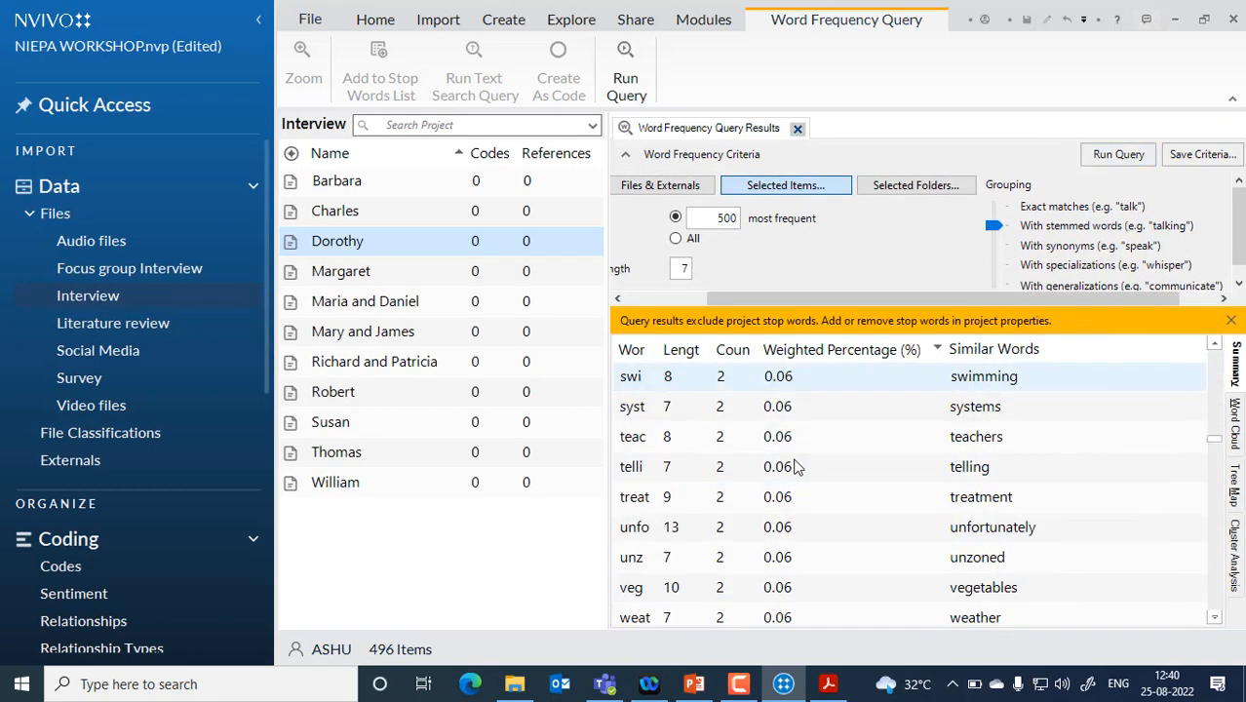
{"action": "scroll", "coordinate": [794, 468], "scroll_direction": "down", "scroll_amount": 20}
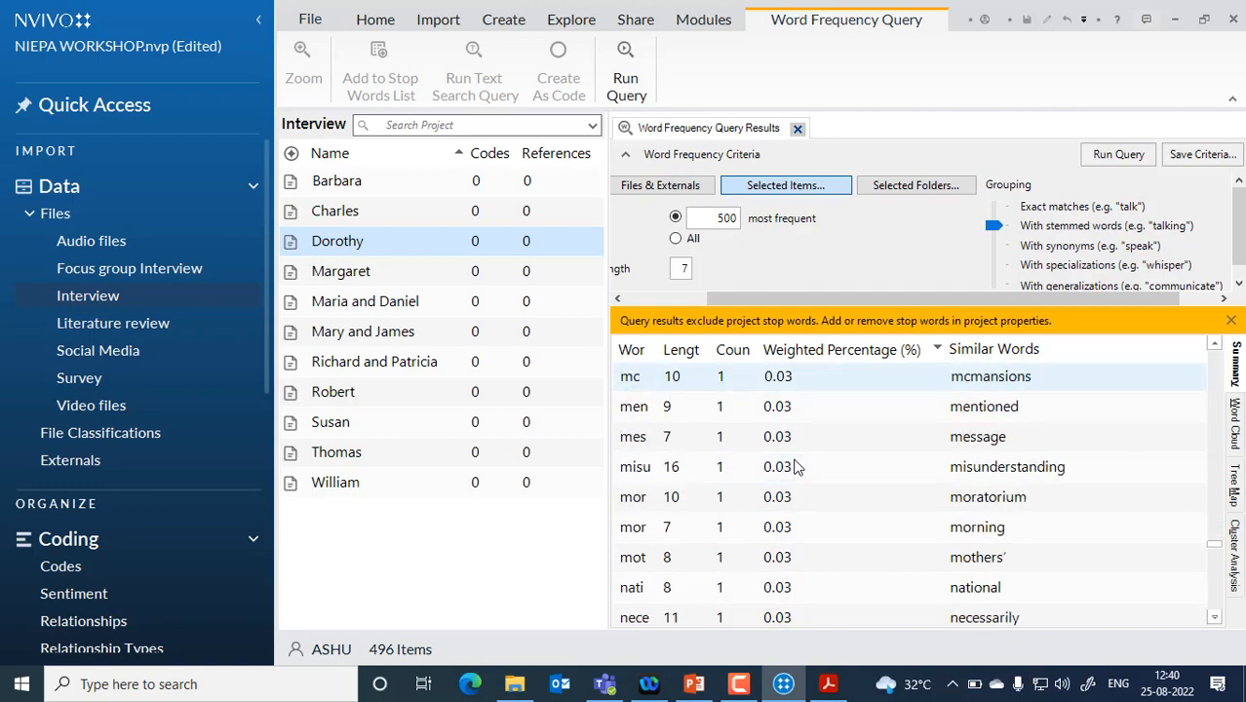
{"action": "scroll", "coordinate": [795, 468], "scroll_direction": "down", "scroll_amount": 10}
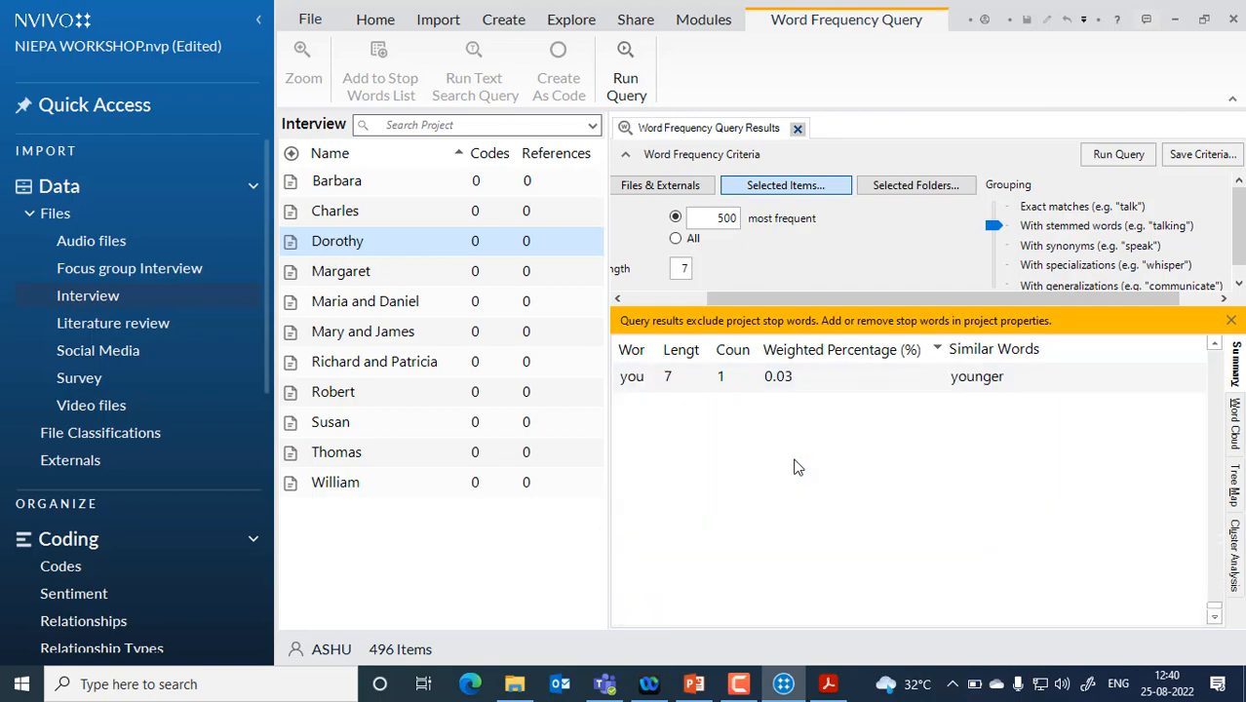
{"action": "scroll", "coordinate": [794, 468], "scroll_direction": "up", "scroll_amount": 20}
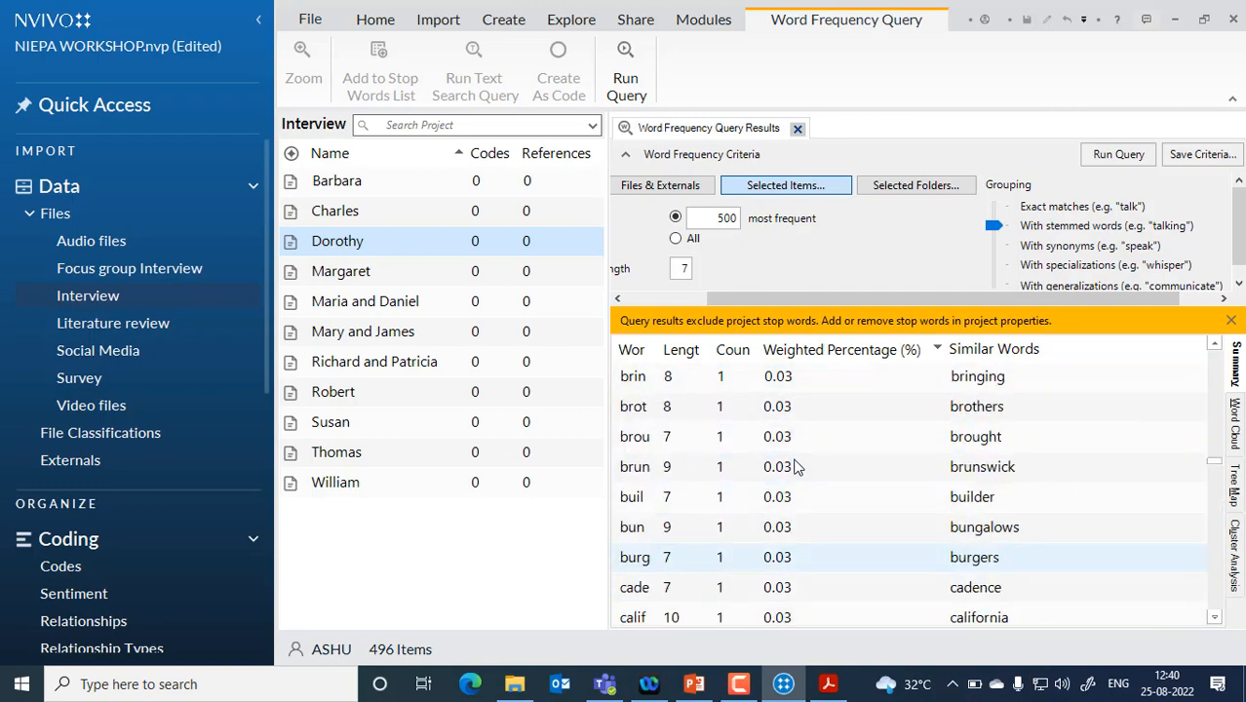
{"action": "scroll", "coordinate": [795, 468], "scroll_direction": "up", "scroll_amount": 15}
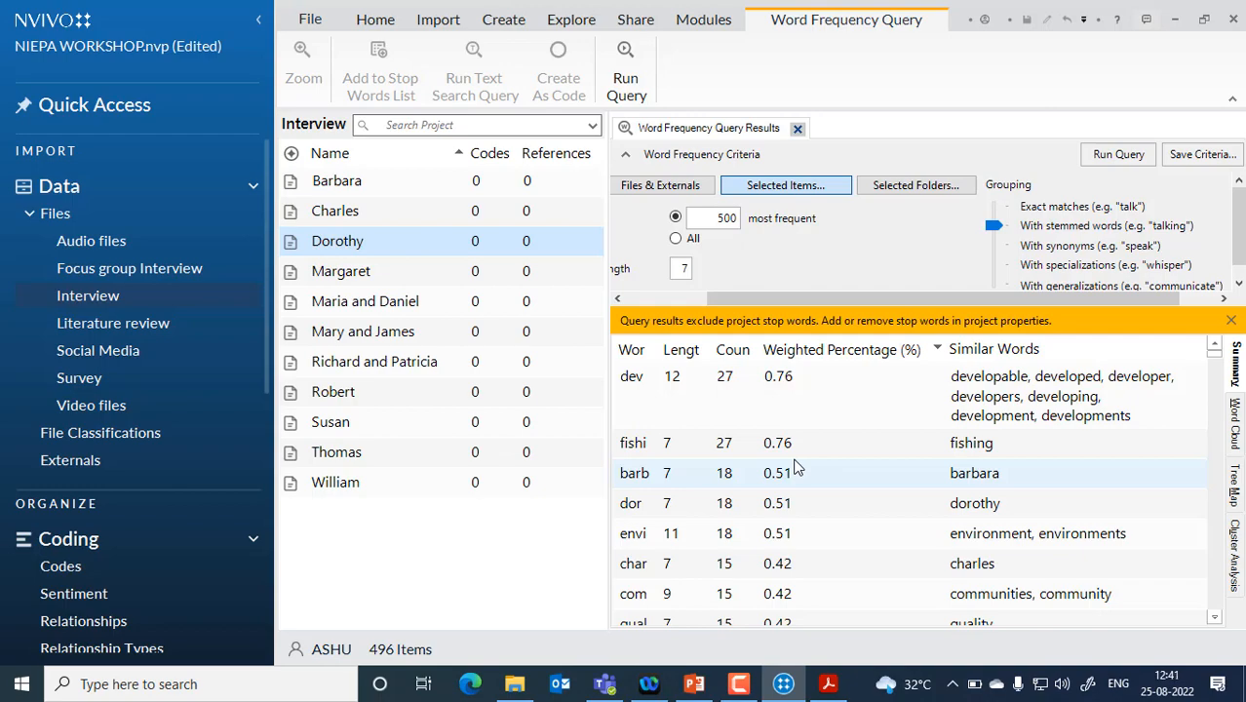
{"action": "scroll", "coordinate": [794, 468], "scroll_direction": "down", "scroll_amount": 15}
{"action": "scroll", "coordinate": [795, 468], "scroll_direction": "up", "scroll_amount": 5}
{"action": "scroll", "coordinate": [794, 467], "scroll_direction": "up", "scroll_amount": 12}
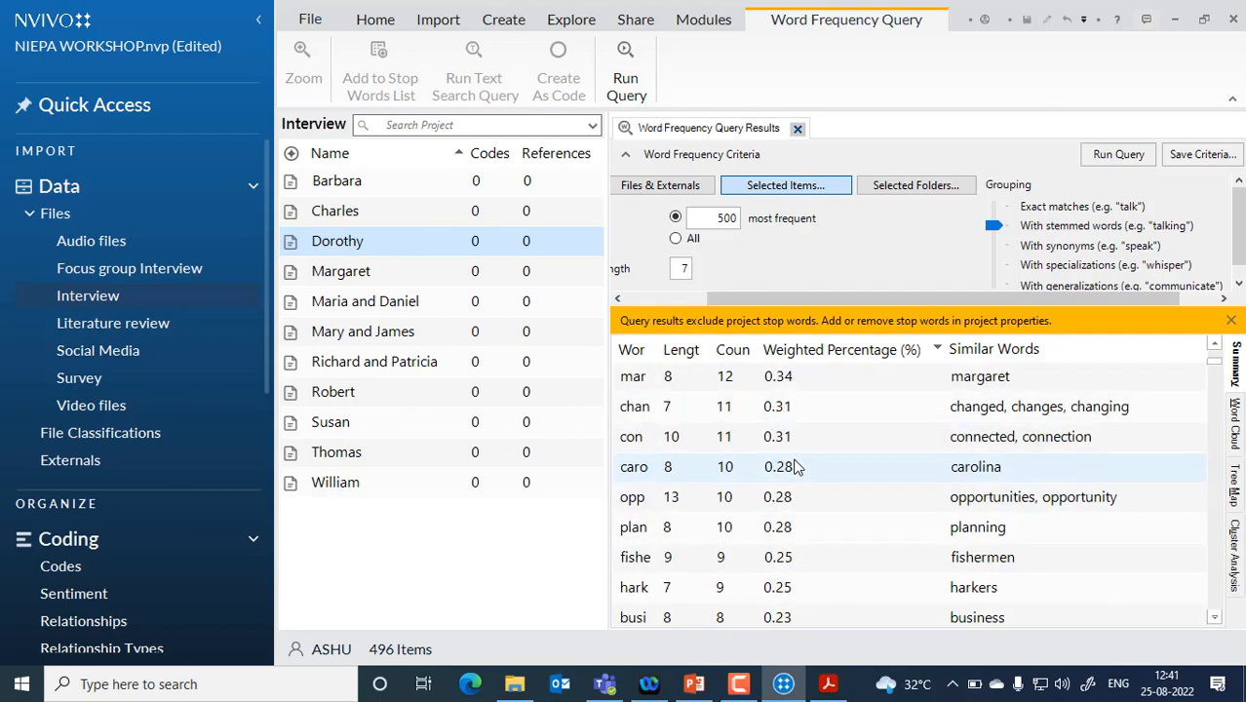
{"action": "scroll", "coordinate": [794, 468], "scroll_direction": "down", "scroll_amount": 4}
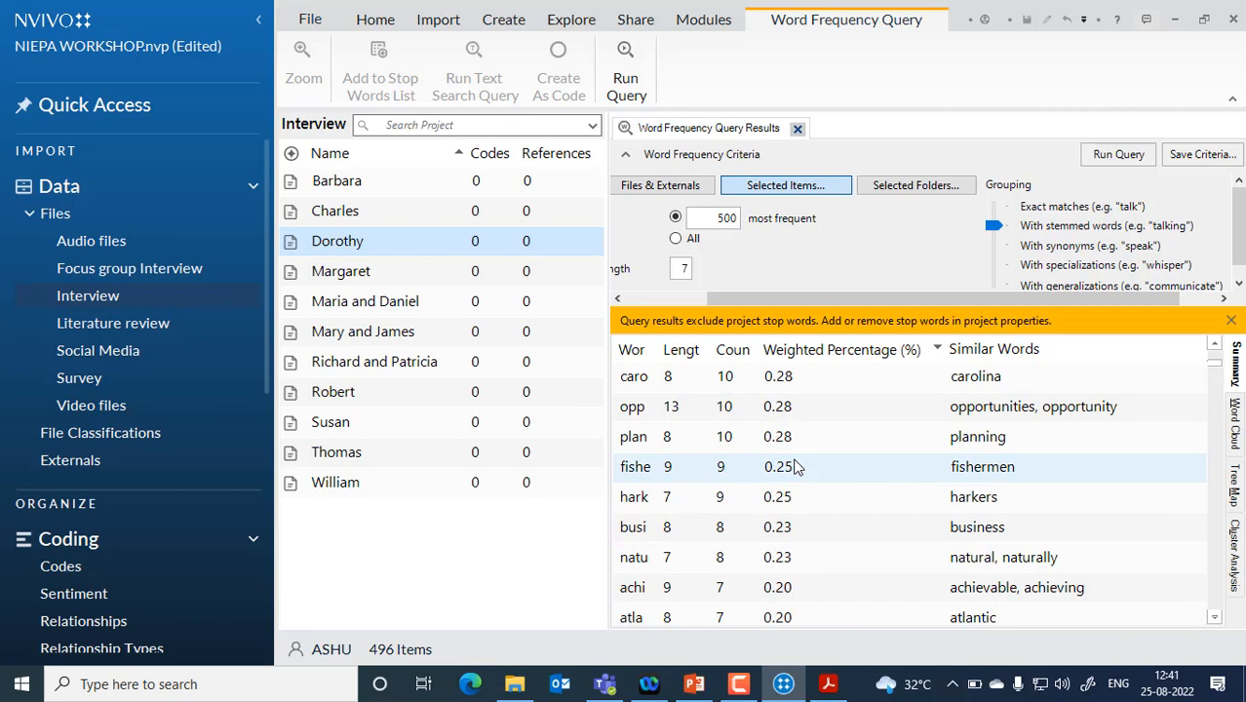
{"action": "scroll", "coordinate": [794, 468], "scroll_direction": "down", "scroll_amount": 2}
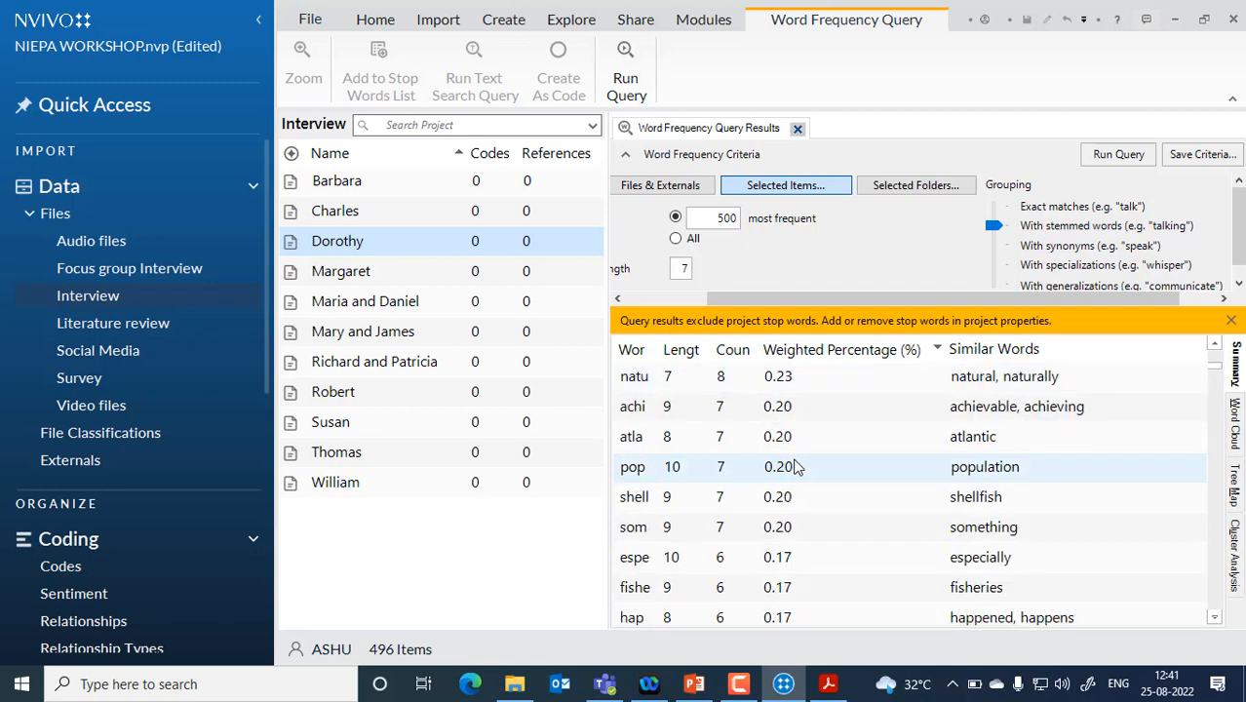
{"action": "scroll", "coordinate": [795, 468], "scroll_direction": "down", "scroll_amount": 4}
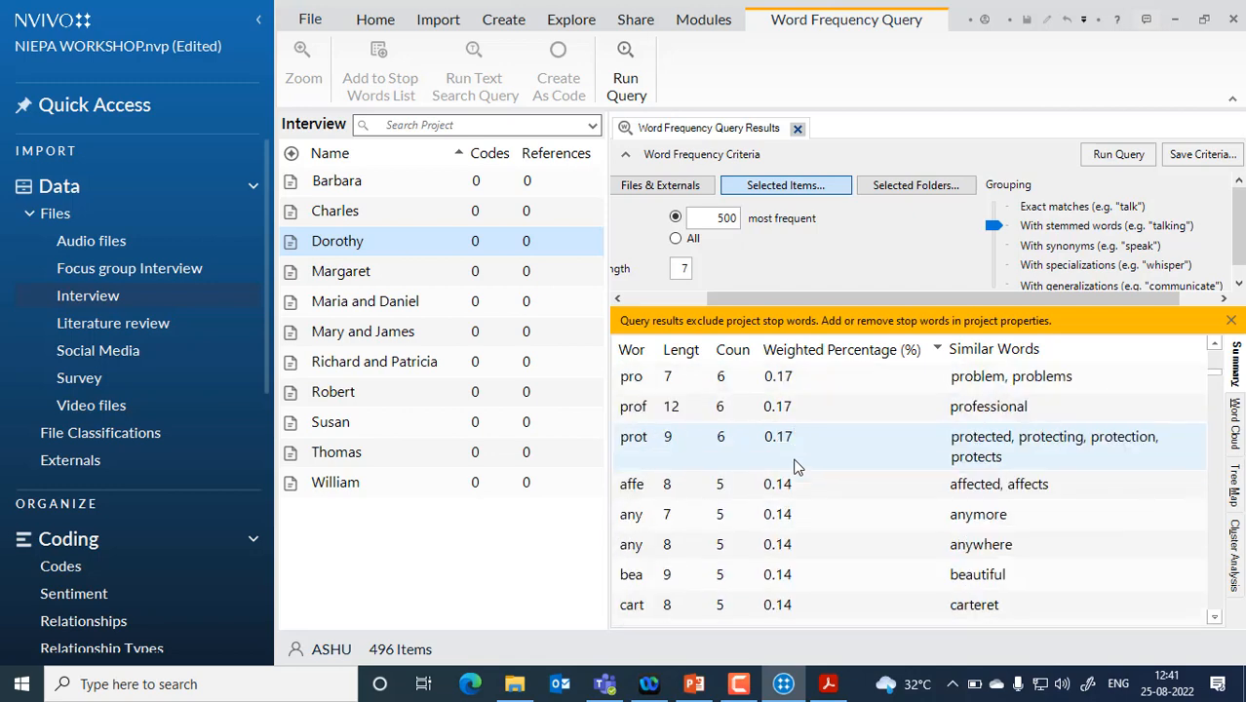
{"action": "scroll", "coordinate": [795, 468], "scroll_direction": "down", "scroll_amount": 5}
{"action": "scroll", "coordinate": [795, 468], "scroll_direction": "up", "scroll_amount": 5}
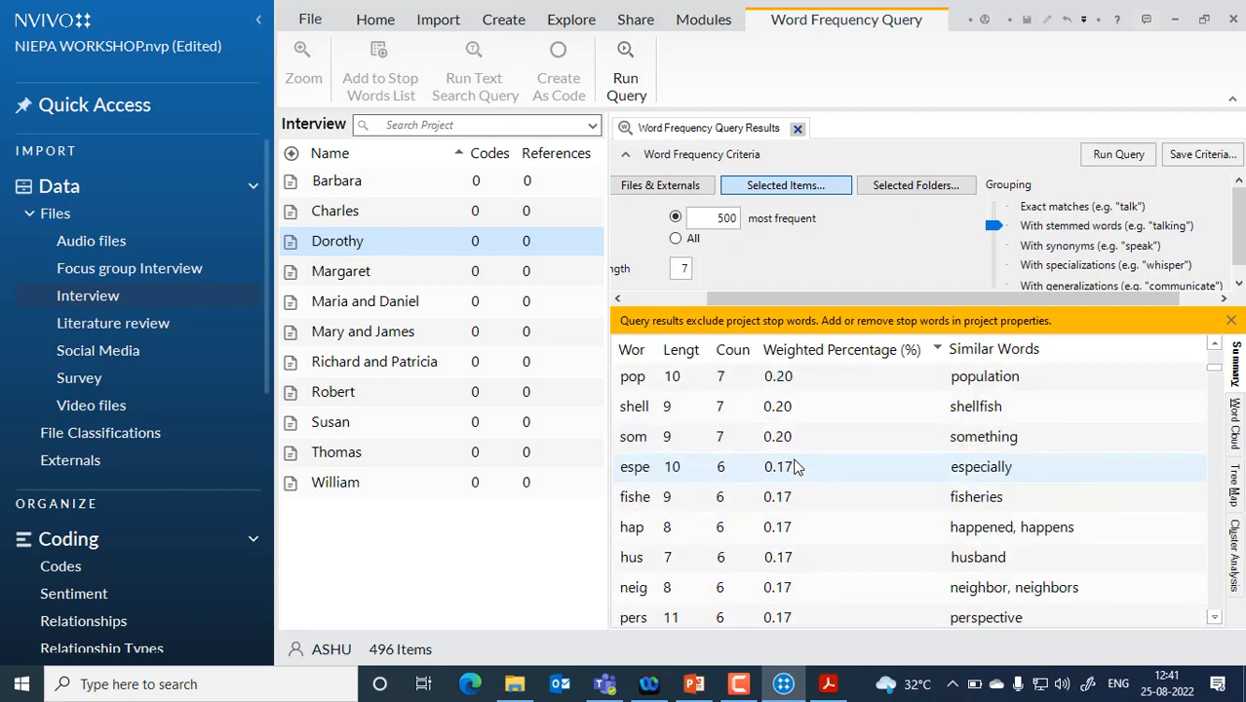
{"action": "scroll", "coordinate": [794, 467], "scroll_direction": "up", "scroll_amount": 1}
{"action": "scroll", "coordinate": [795, 468], "scroll_direction": "up", "scroll_amount": 8}
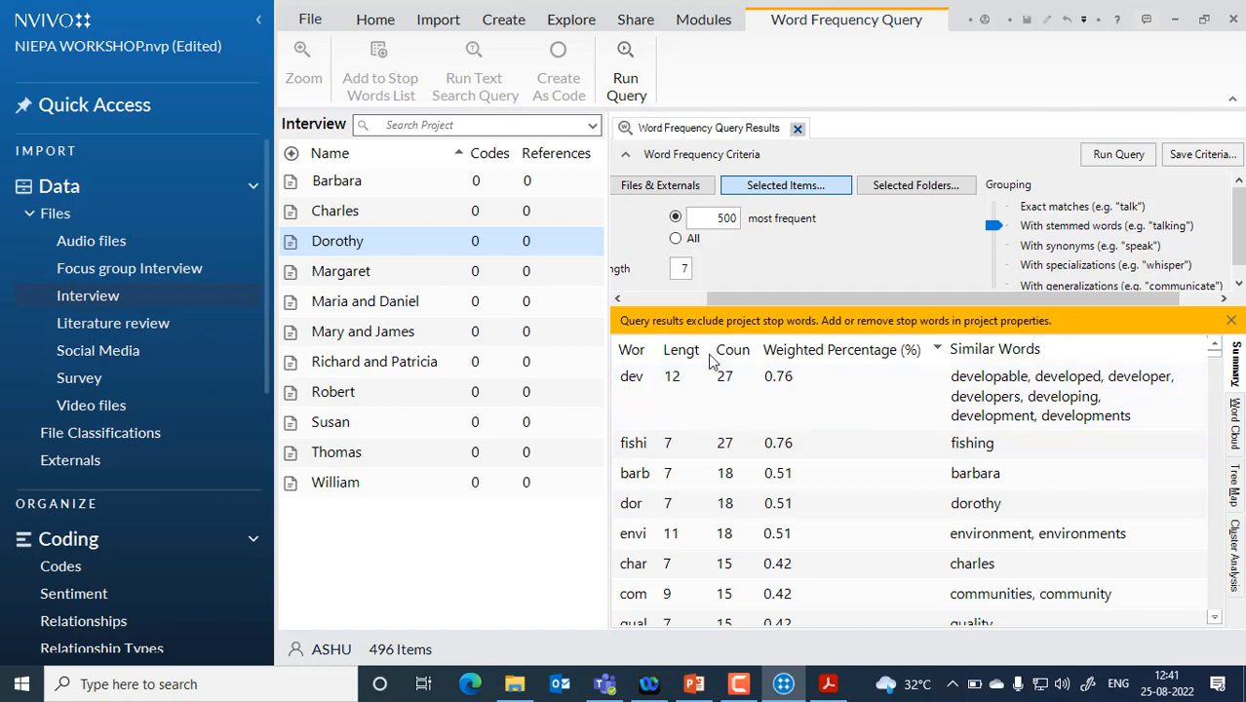
Widen the Word column, add "basically" from the results to the stop words list, and rerun the word frequency query.
{"action": "left_click_drag", "start_coordinate": [657, 345], "coordinate": [737, 343]}
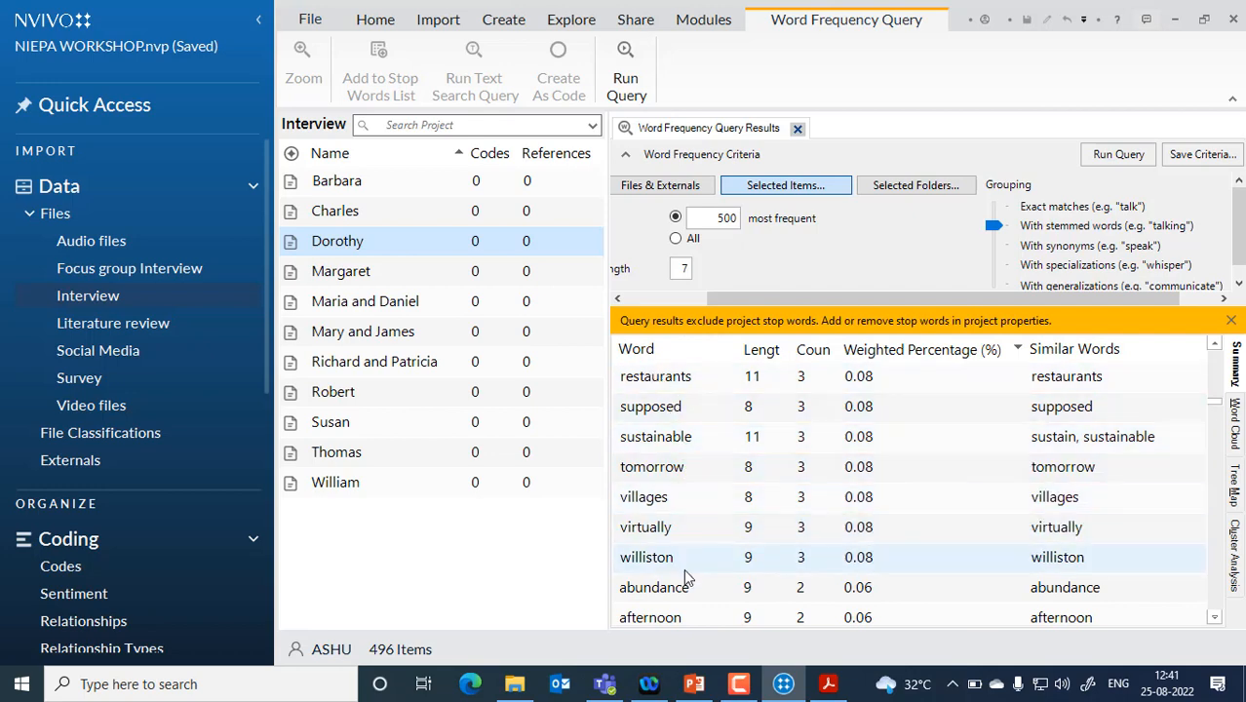
{"action": "scroll", "coordinate": [685, 579], "scroll_direction": "down", "scroll_amount": 6}
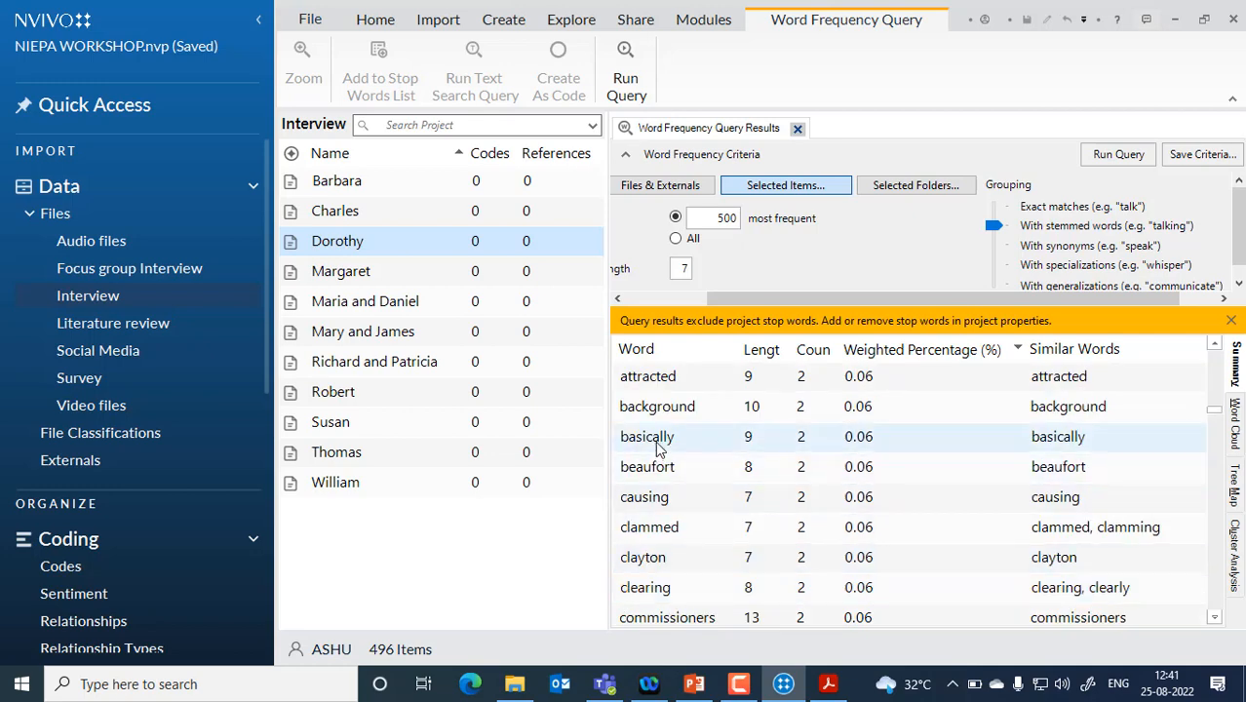
{"action": "left_click", "coordinate": [659, 447]}
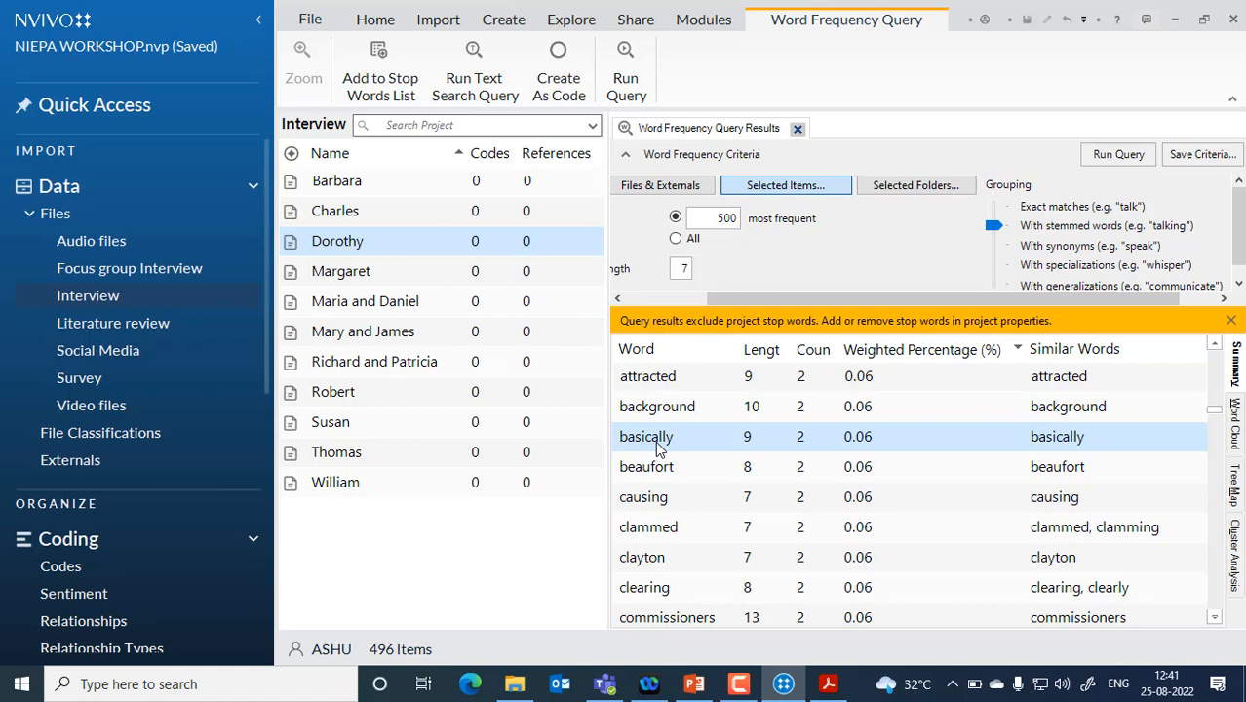
{"action": "right_click", "coordinate": [659, 448]}
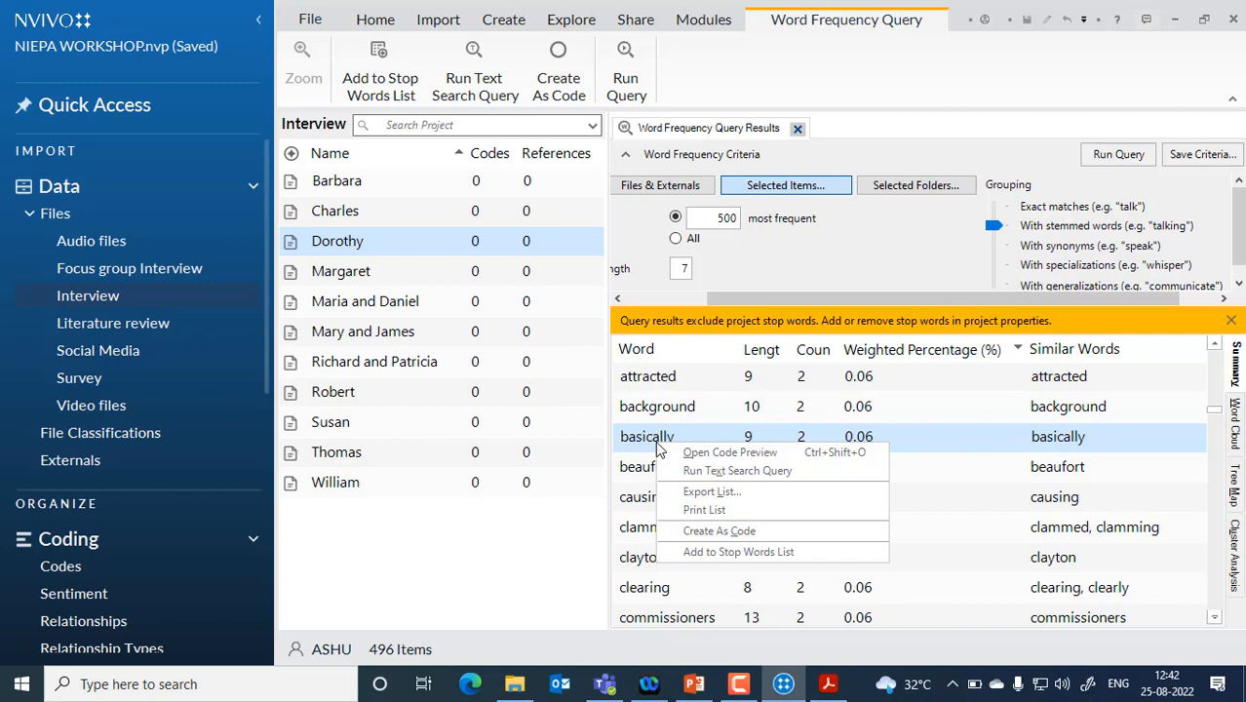
{"action": "left_click", "coordinate": [716, 556]}
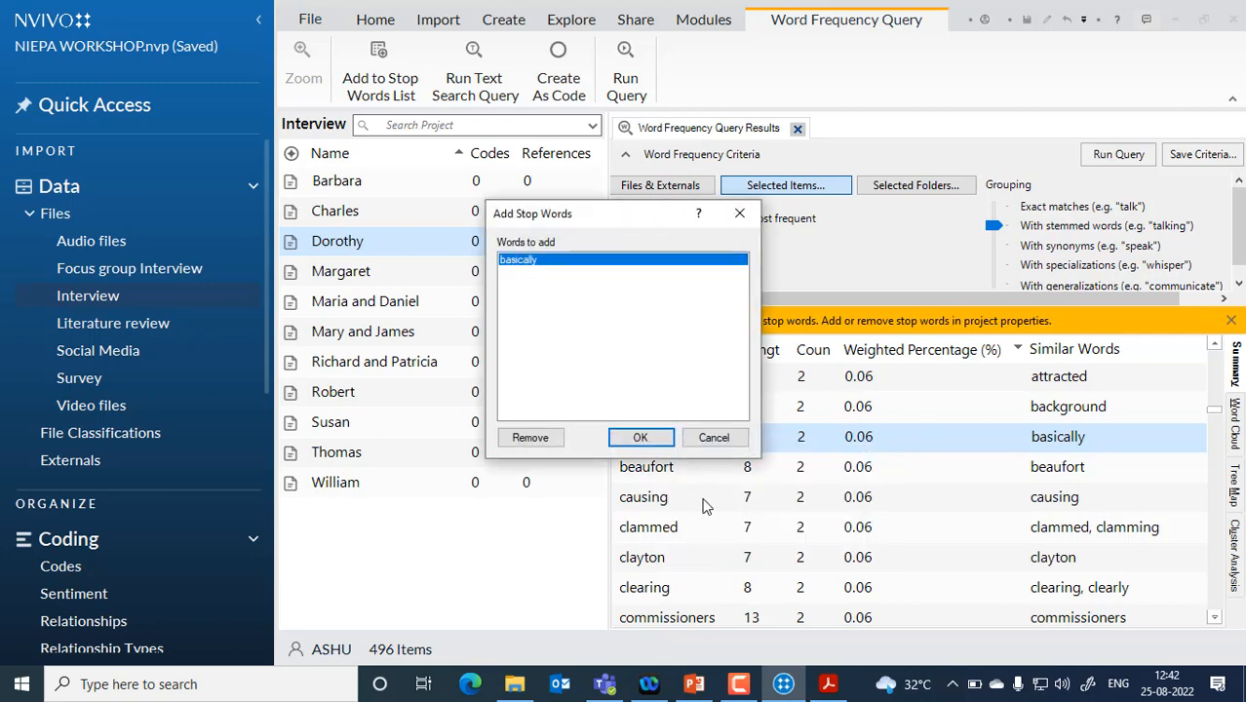
{"action": "left_click", "coordinate": [641, 438]}
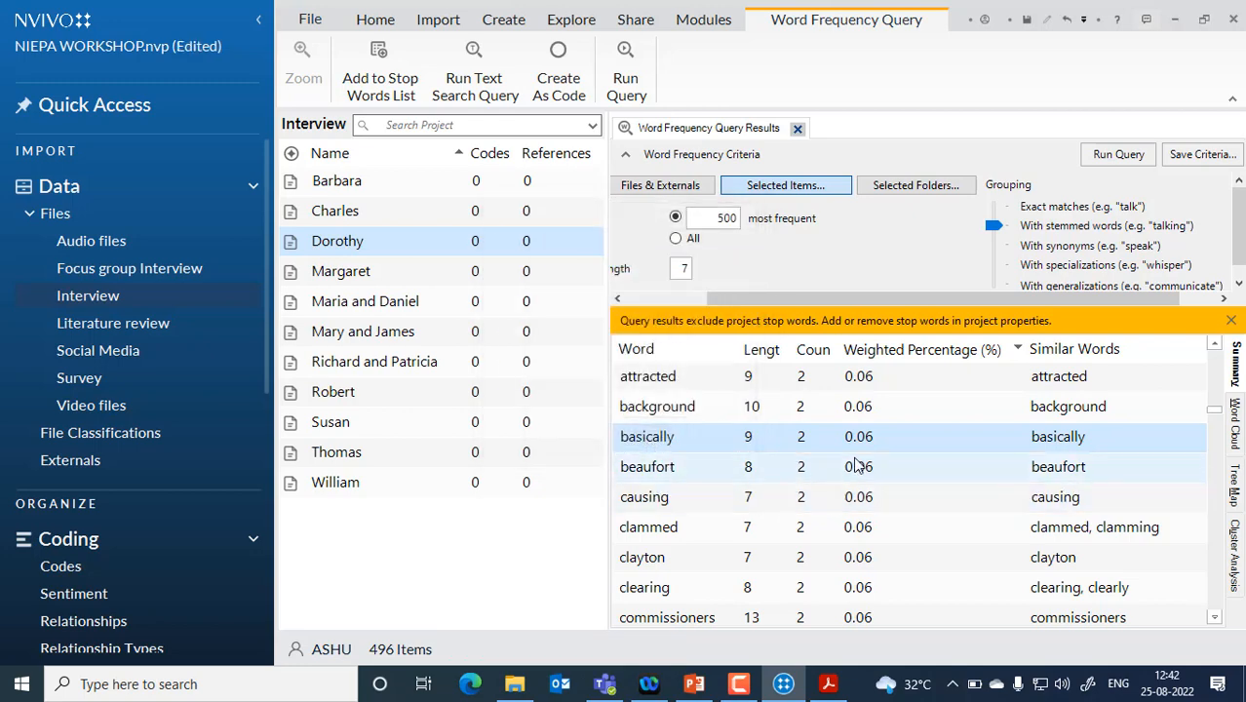
{"action": "left_click", "coordinate": [1108, 156]}
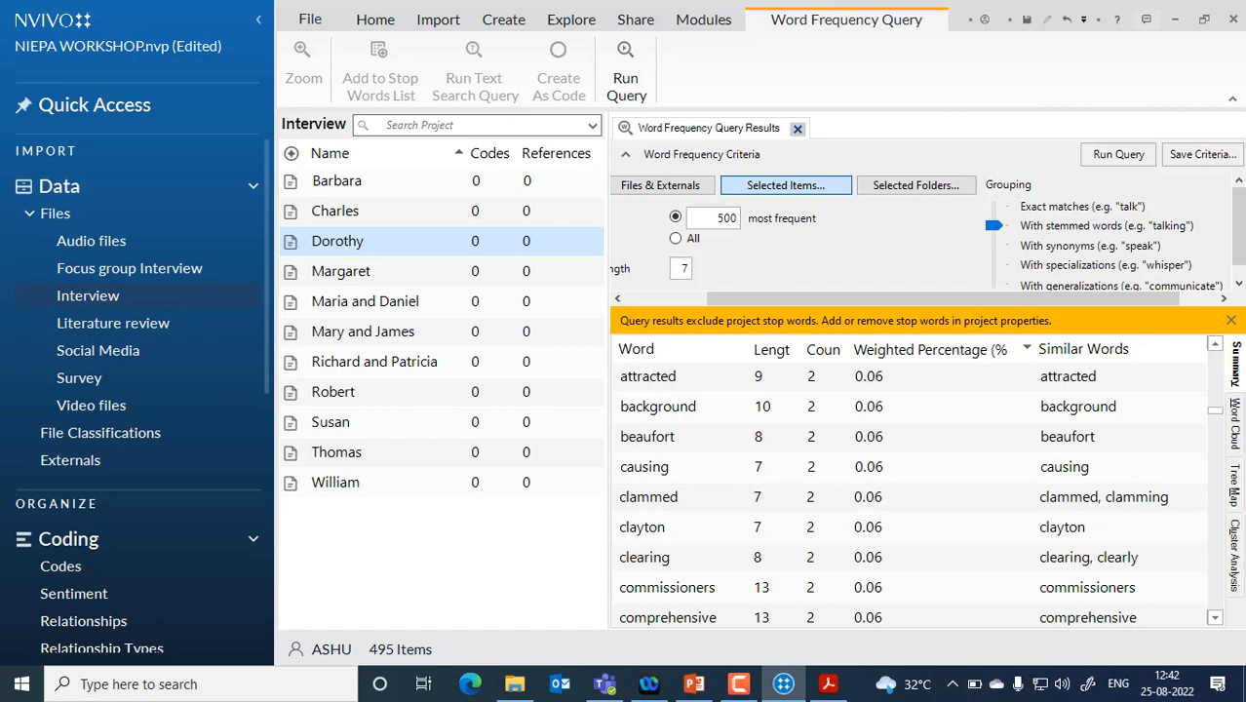
View the word frequency results as a word cloud and as a tree map.
{"action": "left_click", "coordinate": [1236, 437]}
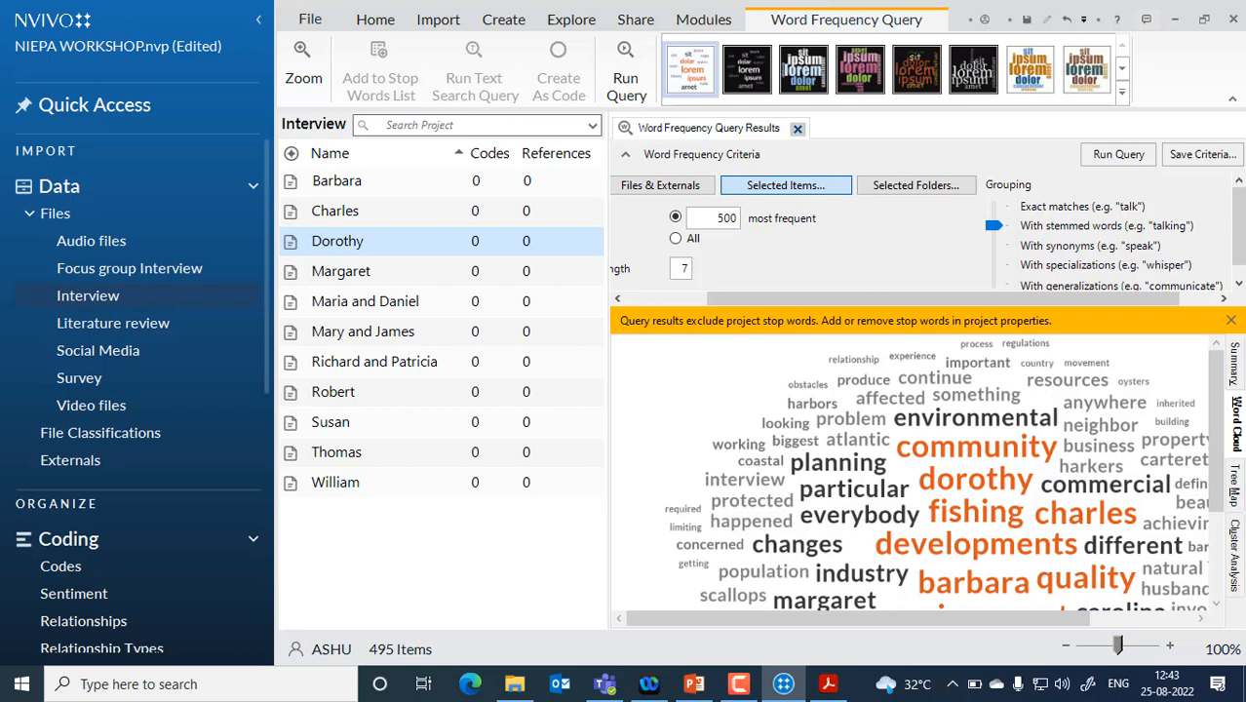
{"action": "left_click_drag", "start_coordinate": [1220, 437], "coordinate": [1224, 497]}
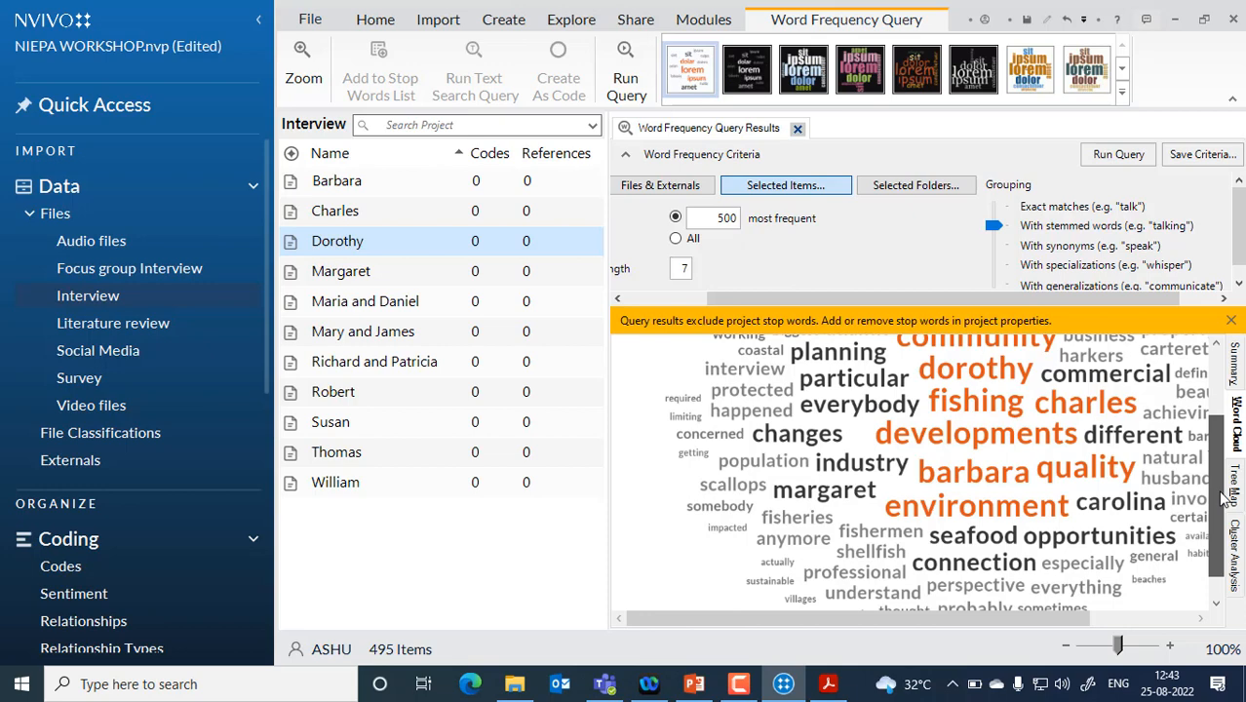
{"action": "left_click_drag", "start_coordinate": [1224, 497], "coordinate": [1224, 488]}
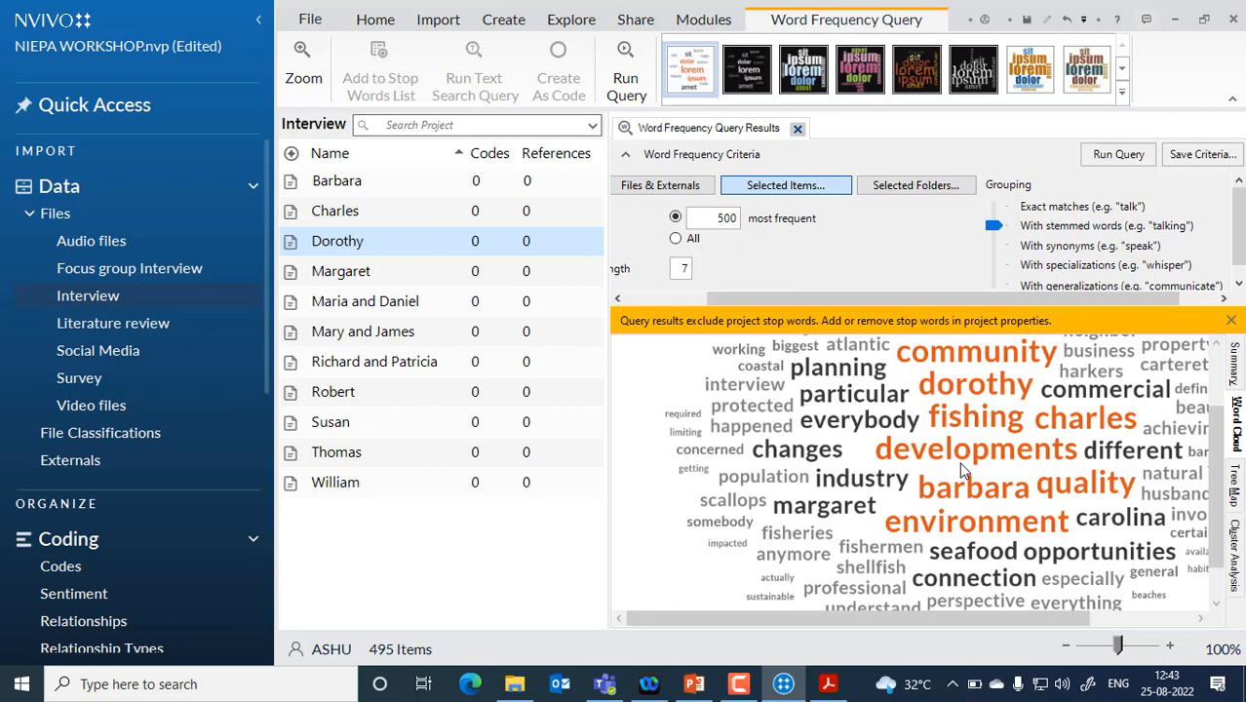
{"action": "left_click", "coordinate": [1236, 493]}
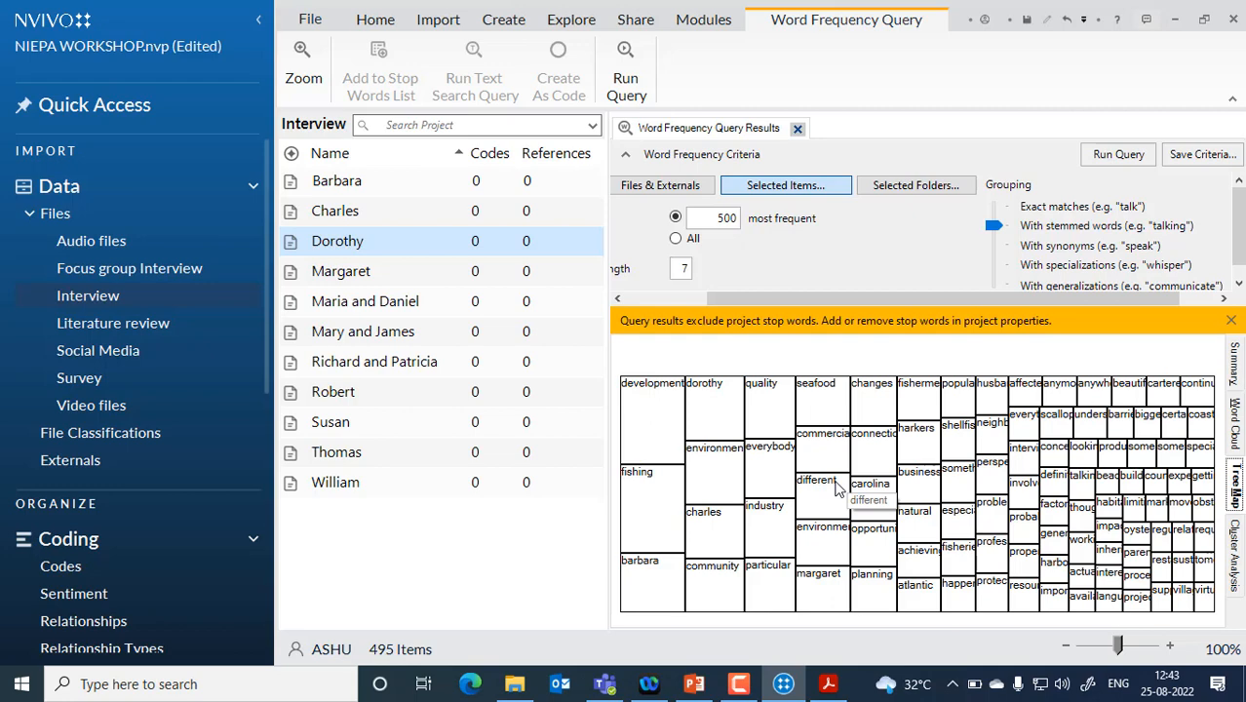
Show the cluster analysis of the results and enlarge its horizontal dendrogram to 75% to read the word branches.
{"action": "left_click", "coordinate": [1233, 575]}
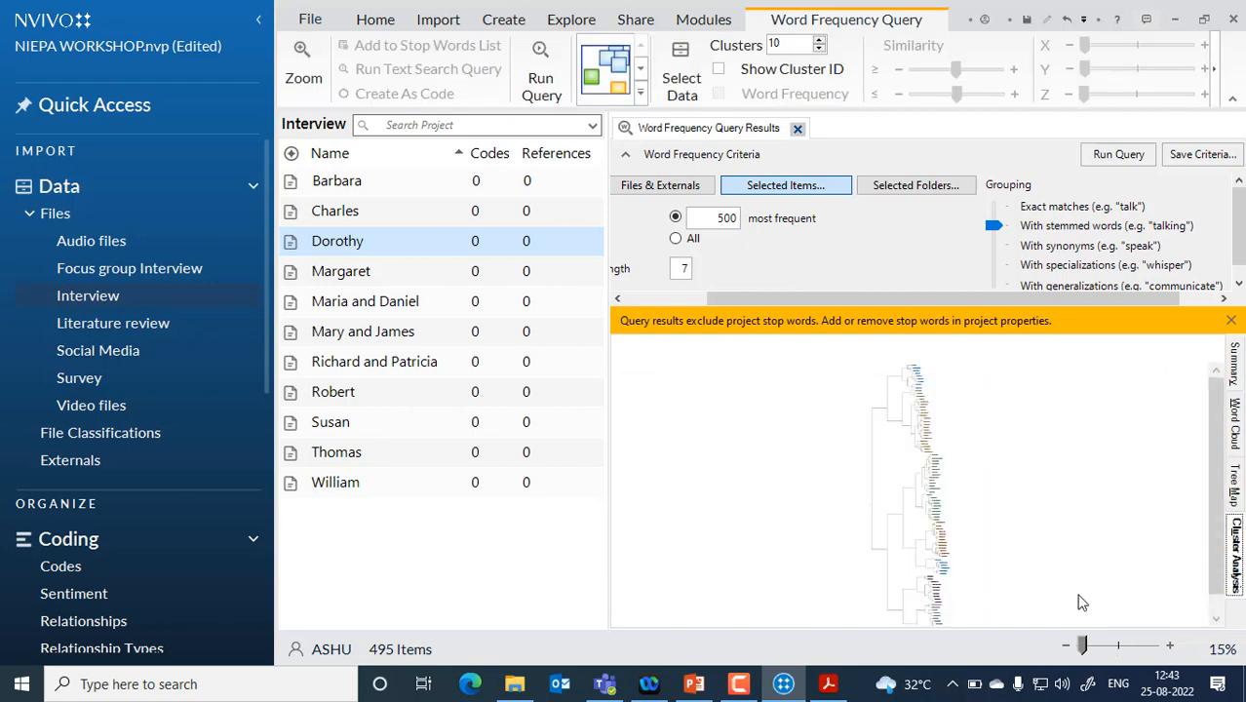
{"action": "left_click", "coordinate": [1170, 646]}
{"action": "left_click", "coordinate": [1170, 646]}
{"action": "left_click", "coordinate": [1170, 646]}
{"action": "left_click", "coordinate": [1169, 646]}
{"action": "left_click", "coordinate": [1170, 646]}
{"action": "left_click", "coordinate": [1170, 646]}
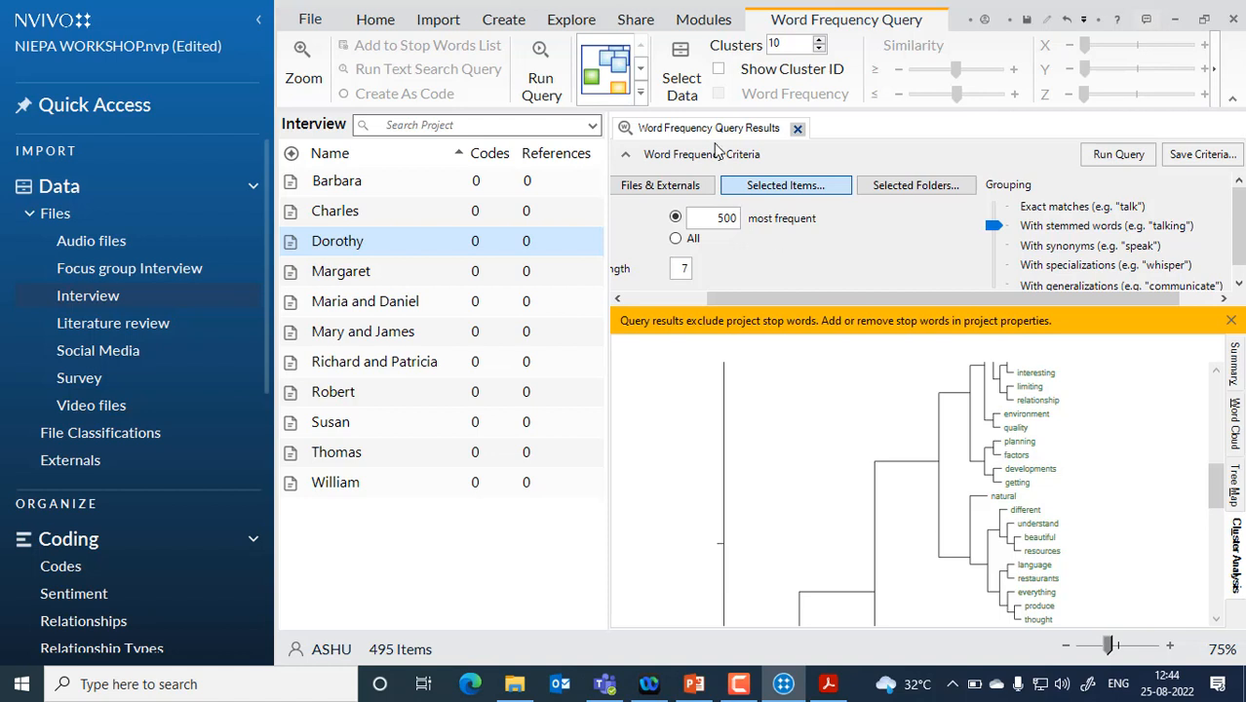
Change the cluster analysis to a 3D Cluster Map, enlarge it to 370%, and rotate it to inspect the word clusters.
{"action": "left_click", "coordinate": [642, 91]}
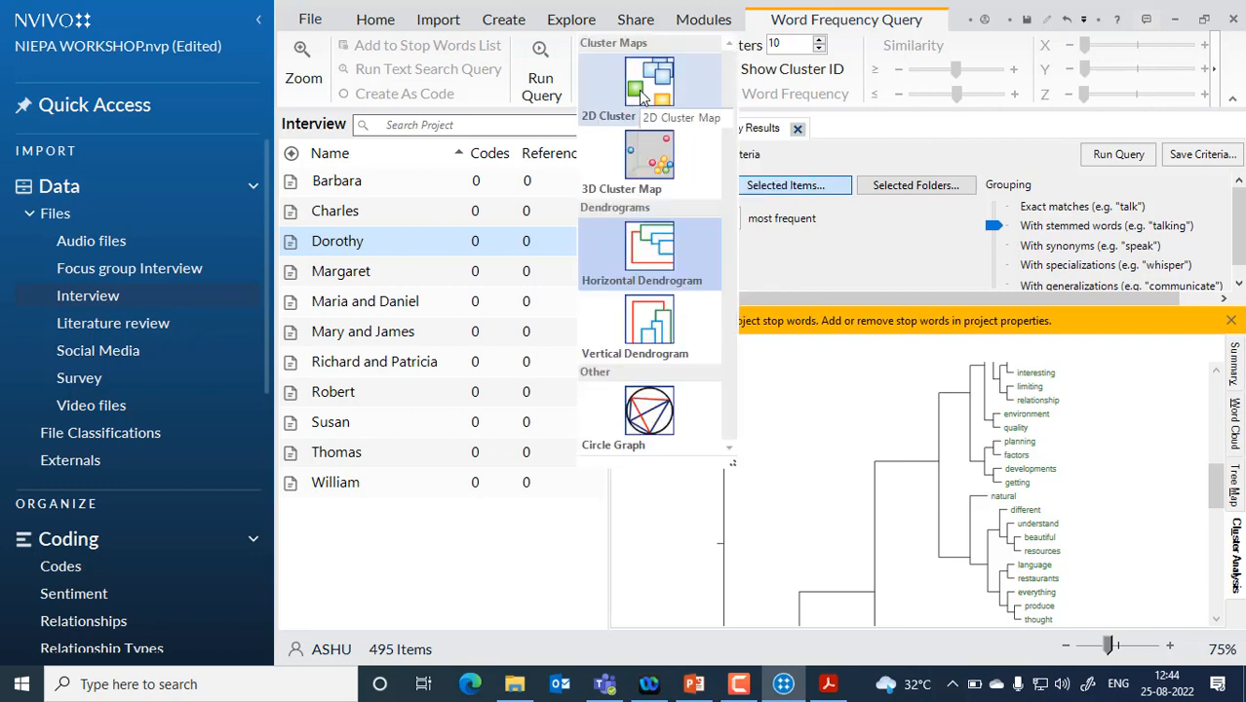
{"action": "left_click", "coordinate": [651, 162]}
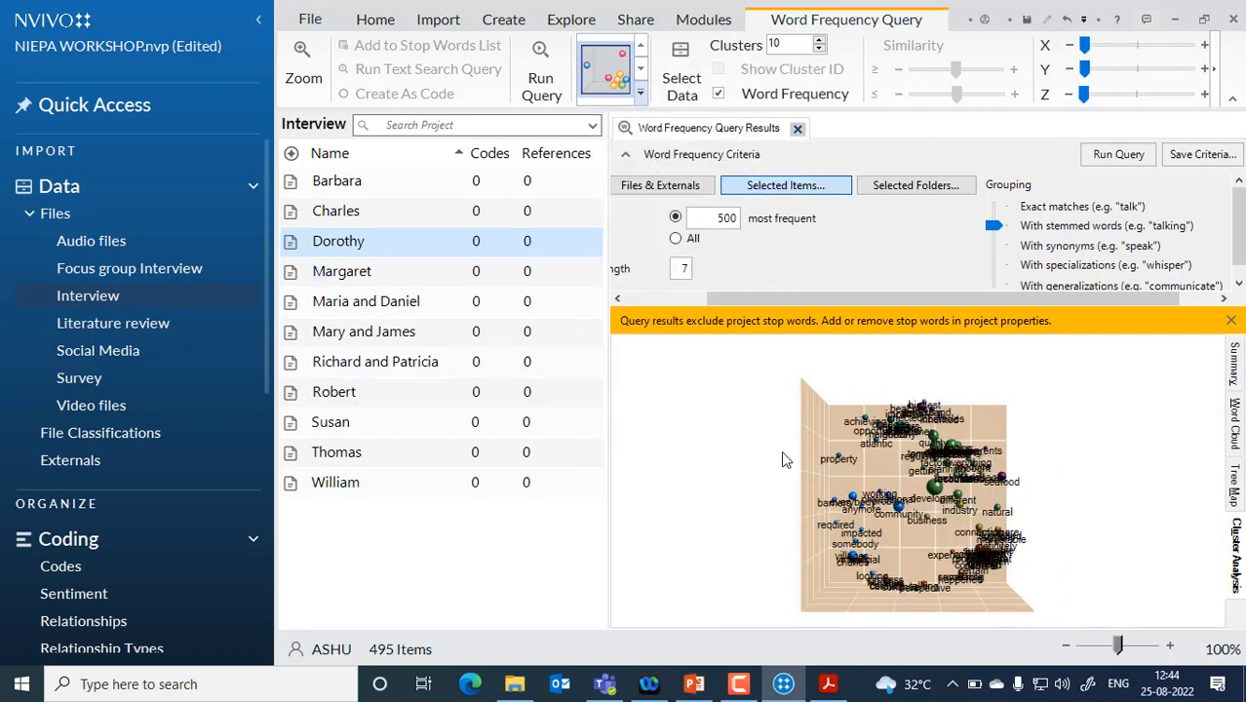
{"action": "left_click", "coordinate": [1170, 645]}
{"action": "left_click", "coordinate": [1170, 646]}
{"action": "left_click", "coordinate": [1171, 646]}
{"action": "left_click", "coordinate": [1171, 646]}
{"action": "left_click", "coordinate": [1170, 647]}
{"action": "left_click", "coordinate": [1171, 646]}
{"action": "left_click", "coordinate": [1171, 646]}
{"action": "left_click", "coordinate": [1171, 647]}
{"action": "left_click", "coordinate": [1170, 646]}
{"action": "left_click", "coordinate": [1171, 647]}
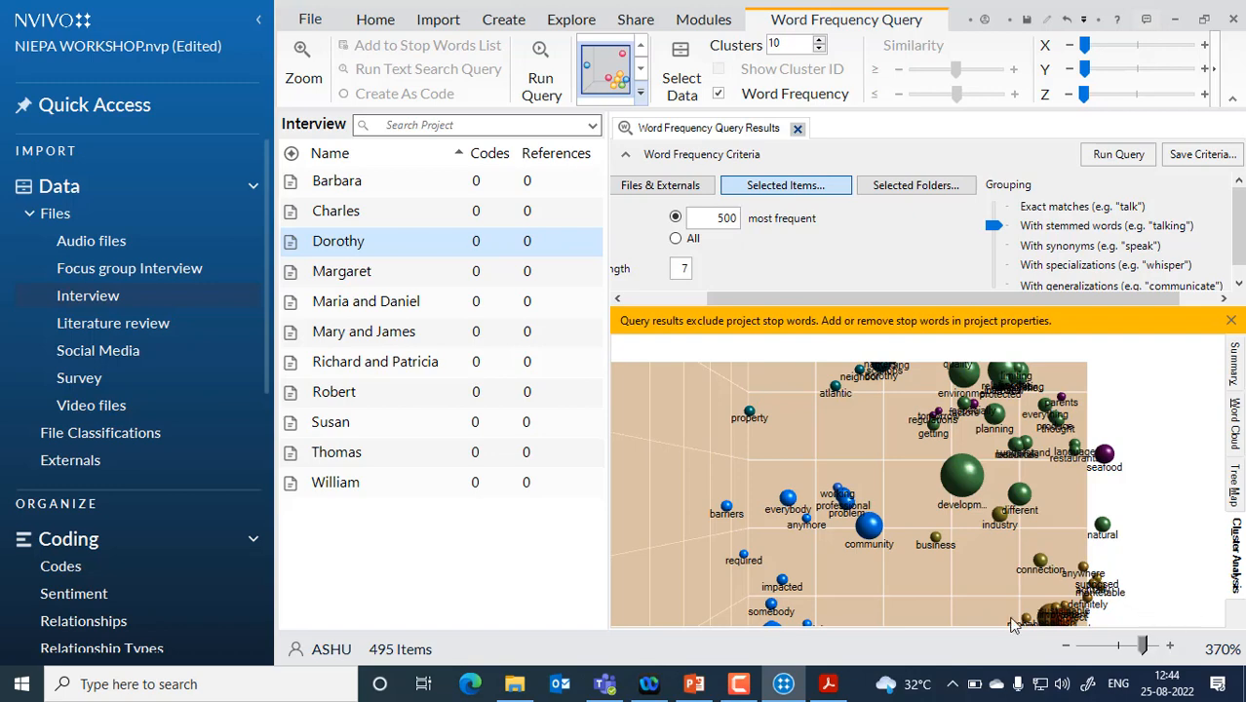
{"action": "left_click_drag", "start_coordinate": [966, 506], "coordinate": [914, 529]}
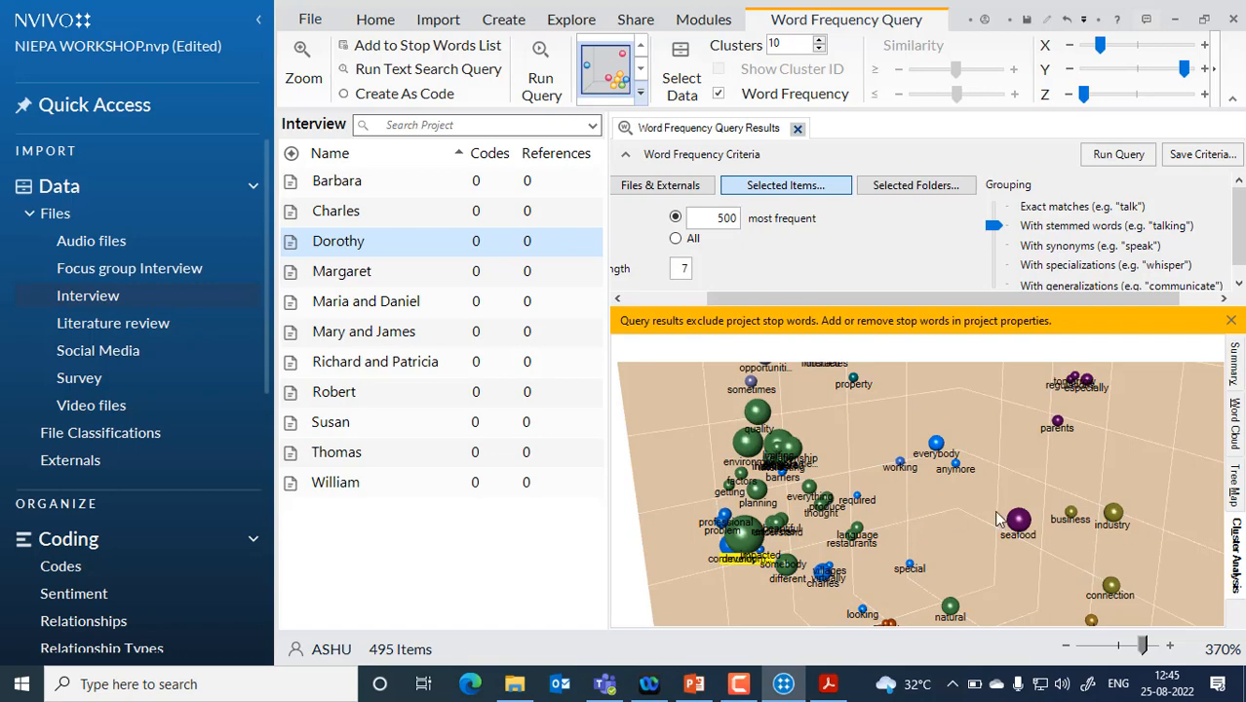
Check the "NVivo Practical – Text Mining" slide in PowerPoint, and dismiss the stop words notice back in NVivo.
{"action": "left_click", "coordinate": [706, 695]}
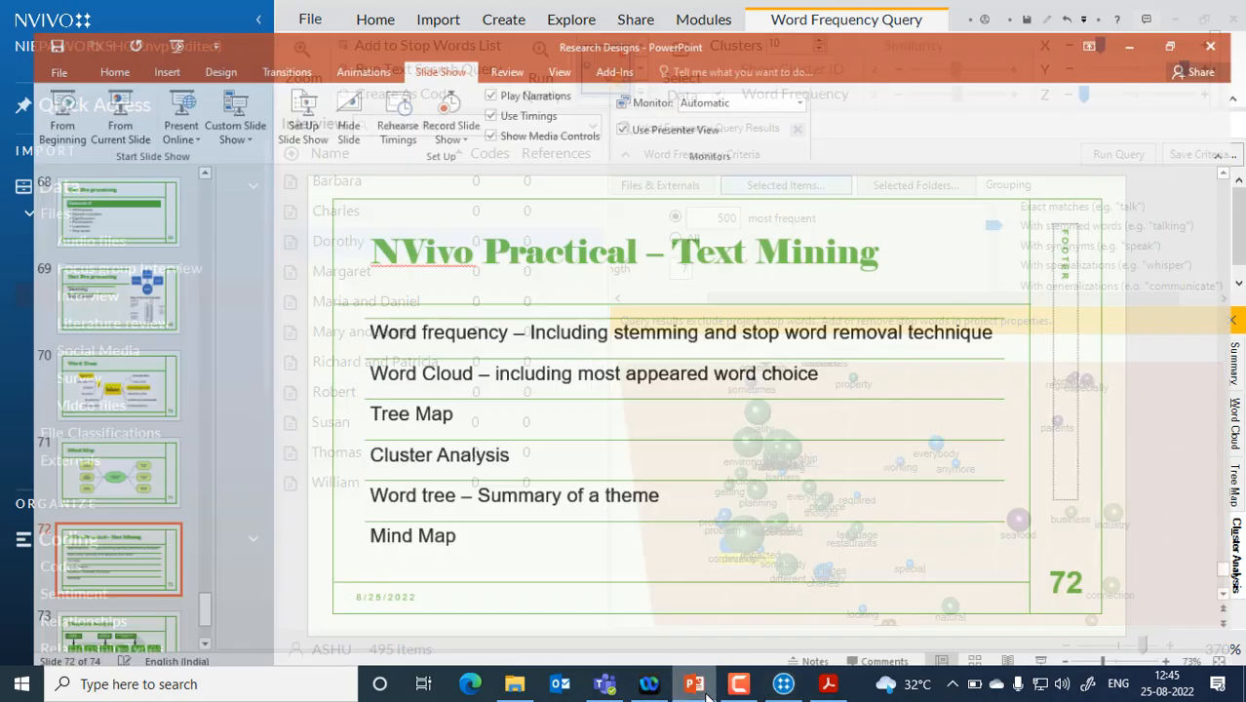
{"action": "left_click", "coordinate": [707, 695]}
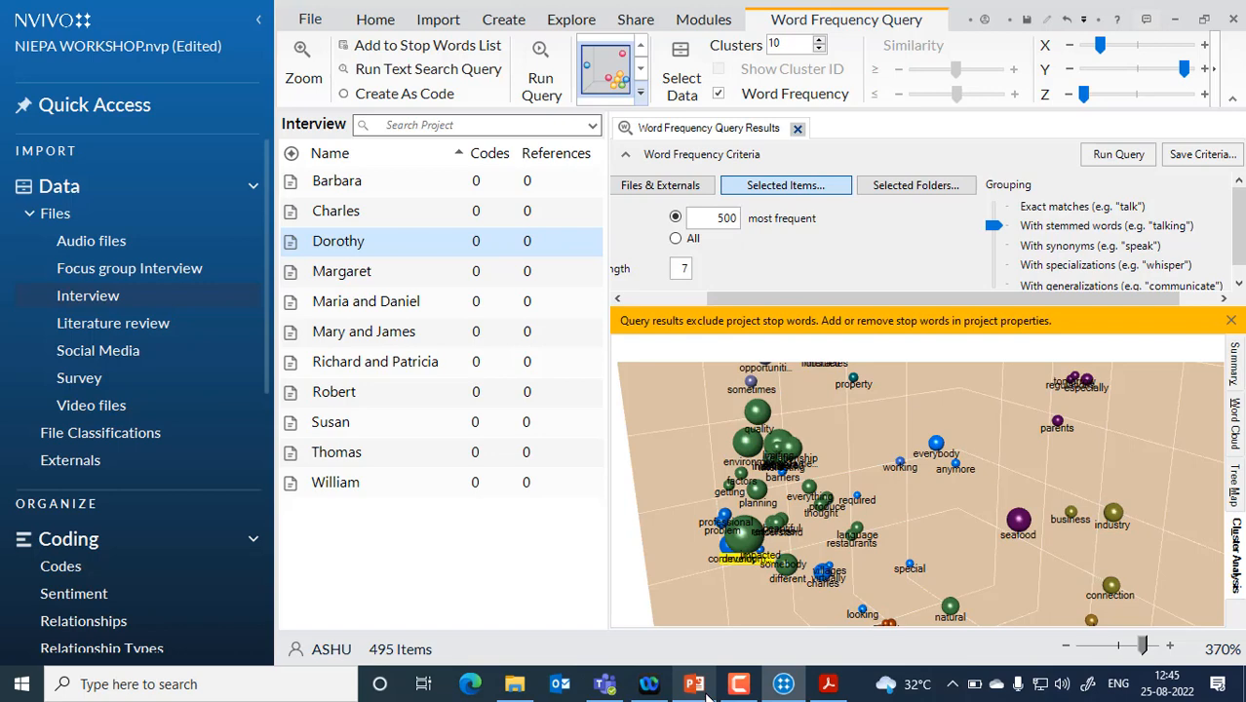
{"action": "left_click", "coordinate": [694, 685]}
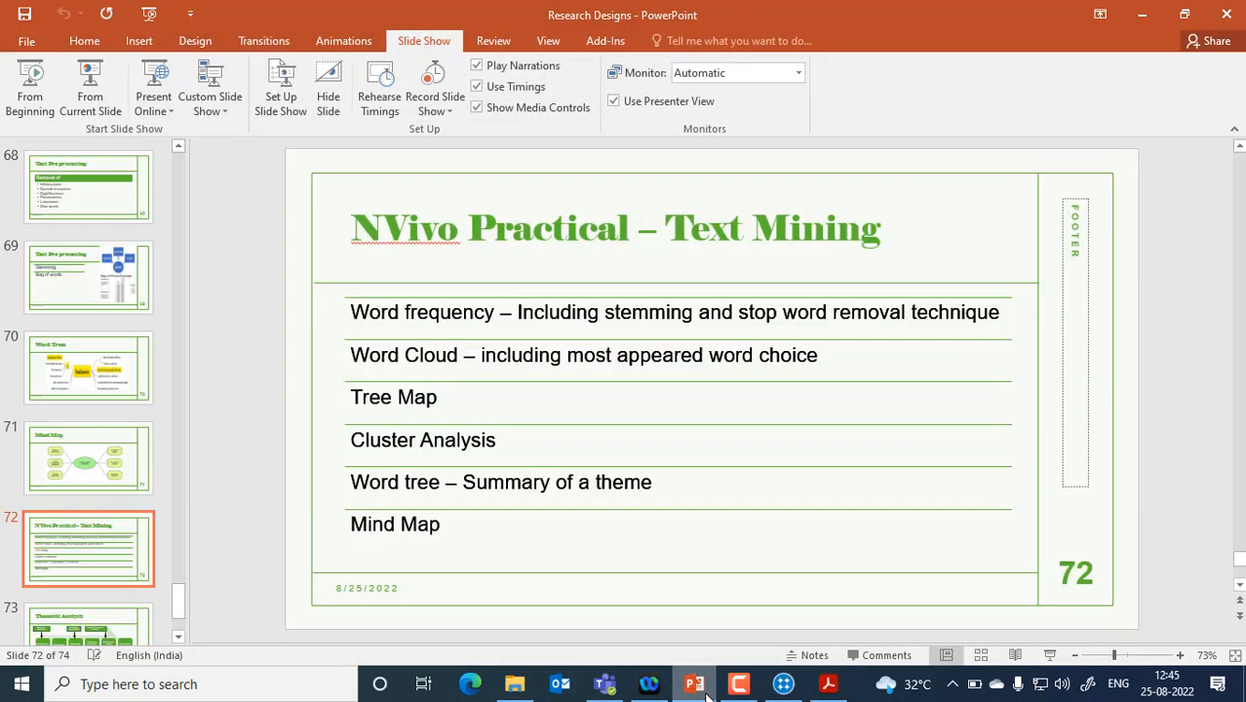
{"action": "left_click", "coordinate": [784, 683]}
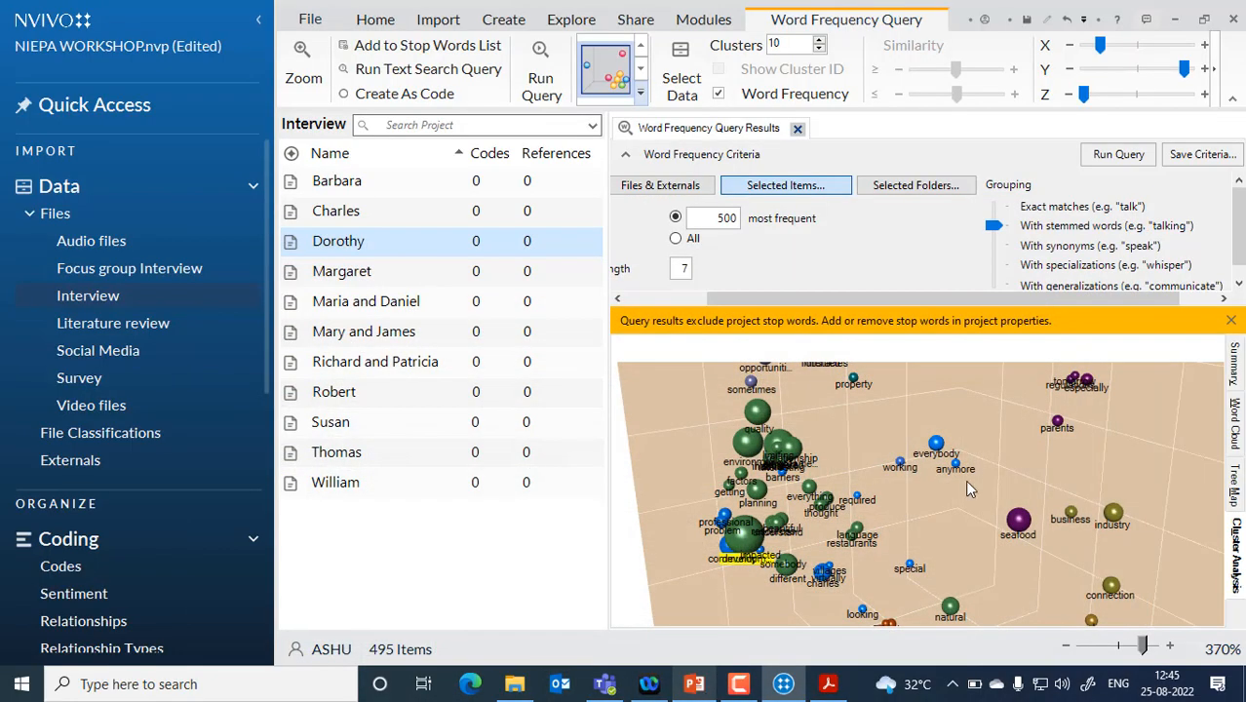
{"action": "left_click", "coordinate": [1230, 320]}
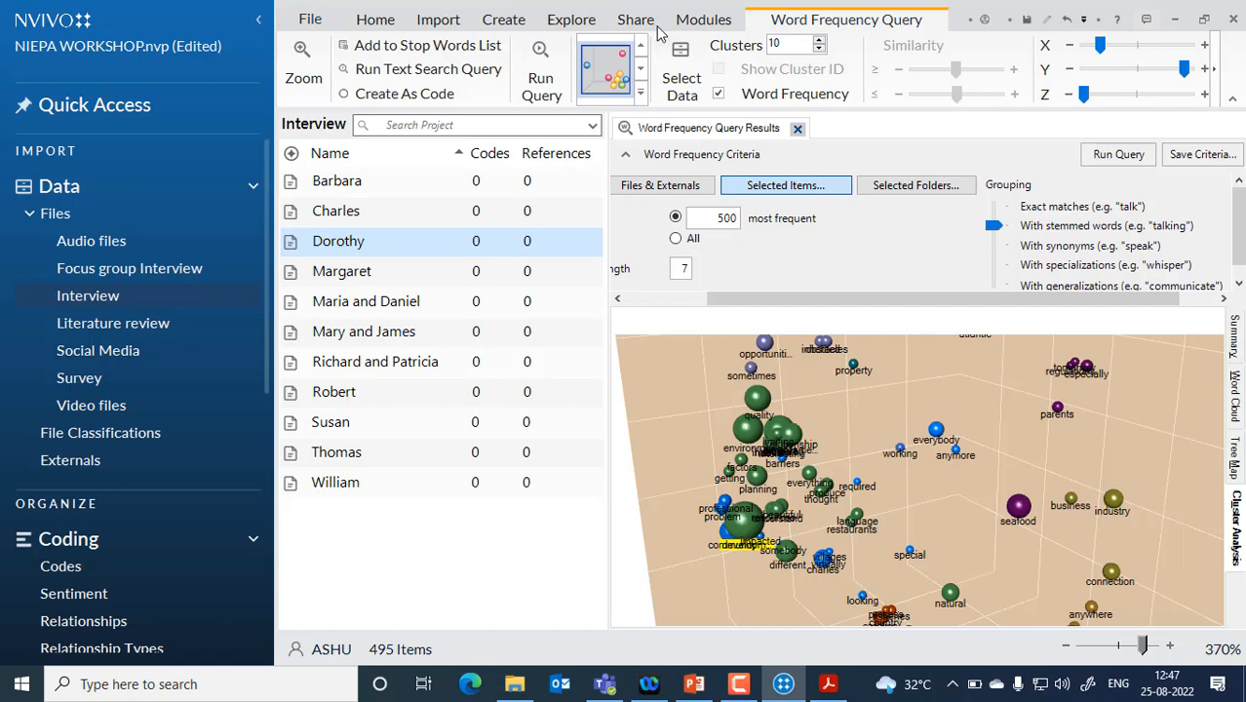
Create a new mind map named Multilingualism.
{"action": "left_click", "coordinate": [558, 21]}
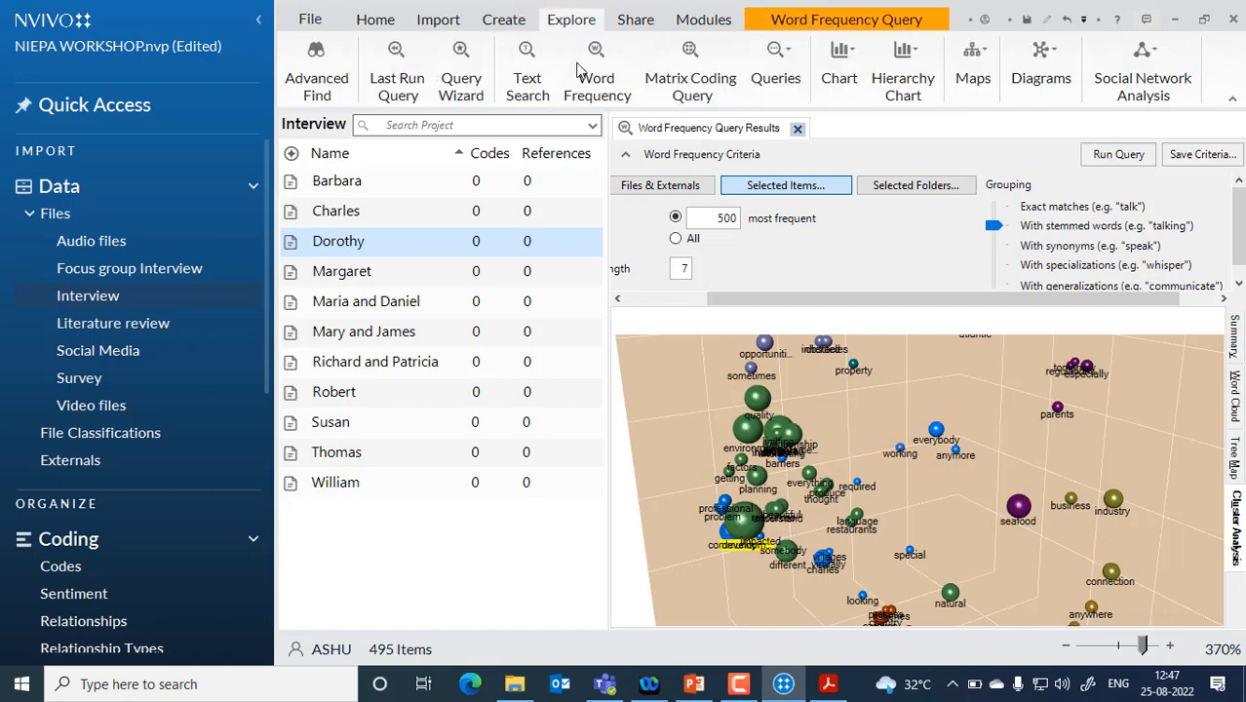
{"action": "left_click", "coordinate": [986, 57]}
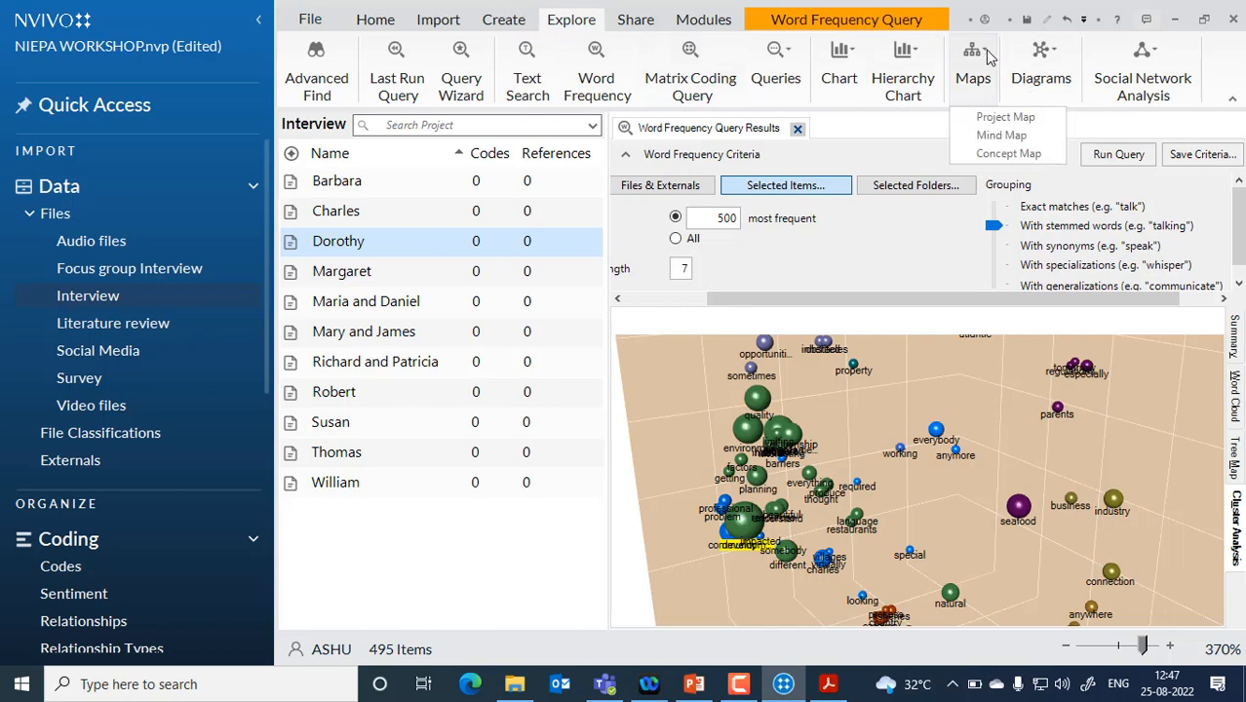
{"action": "left_click", "coordinate": [987, 137]}
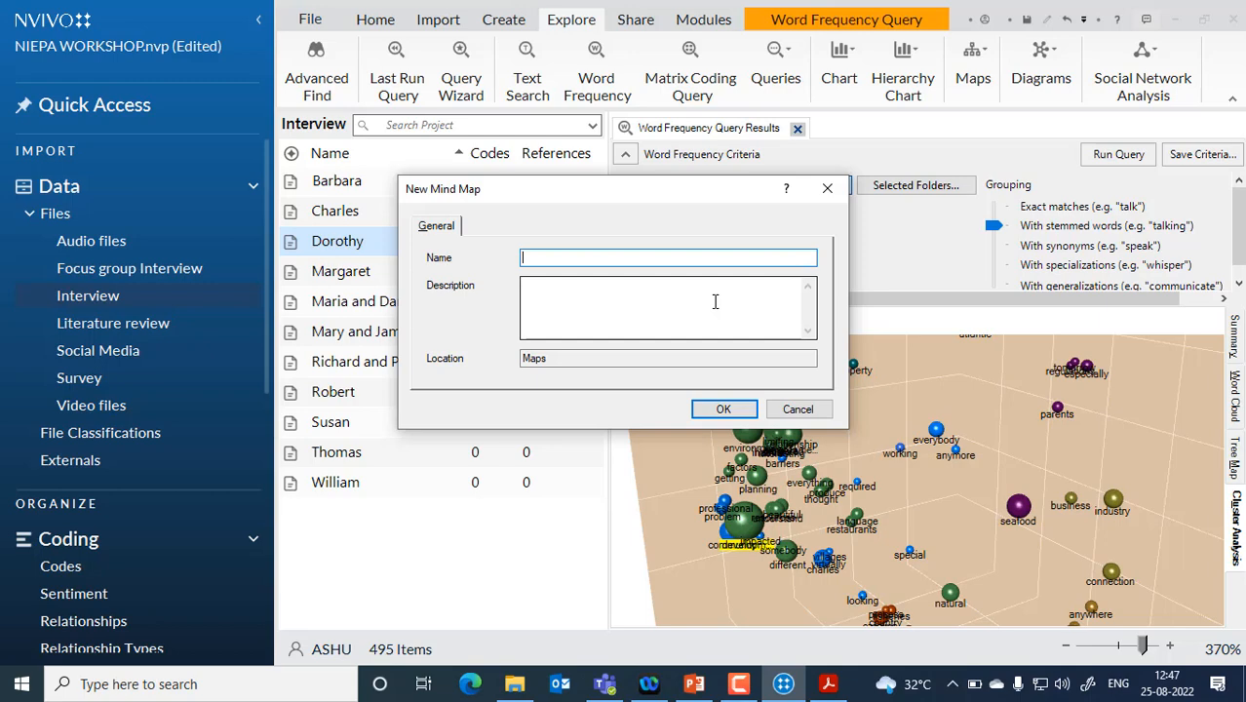
{"action": "type", "text": "Multilingualism"}
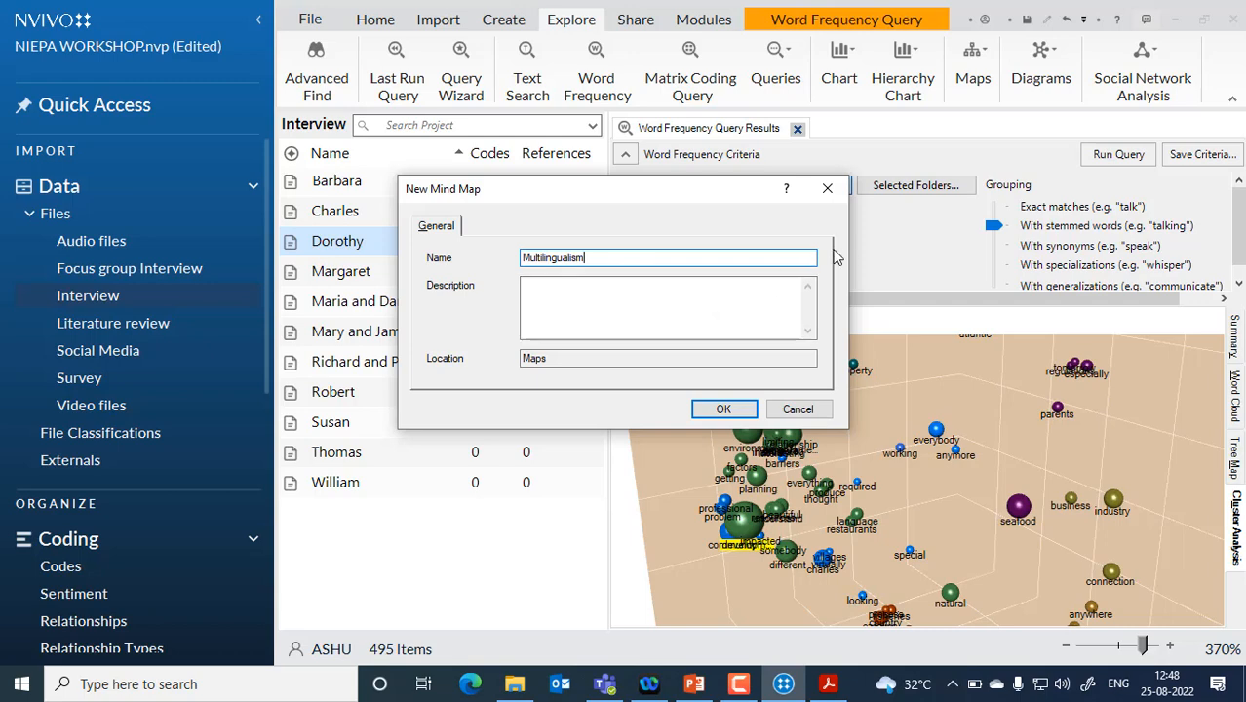
{"action": "left_click", "coordinate": [726, 409]}
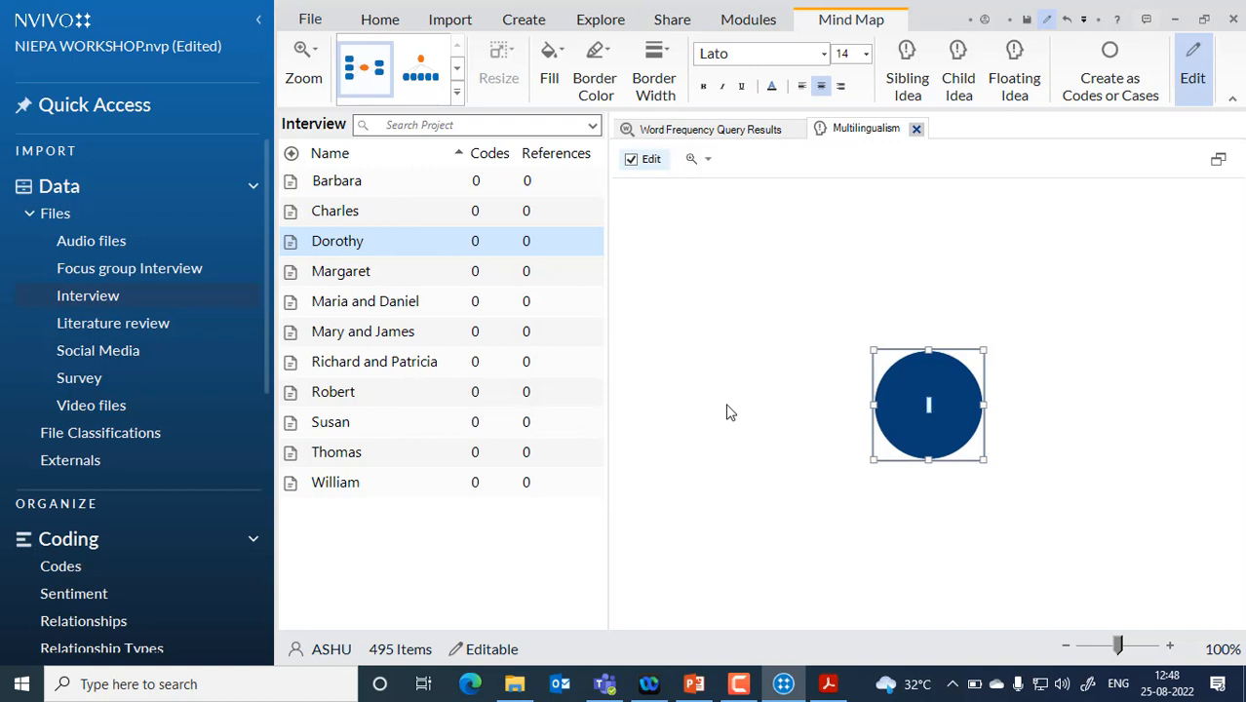
Label the mind map's central idea "Multilinulism" and widen its shape so the text fits on one line.
{"action": "type", "text": "Multilinu"}
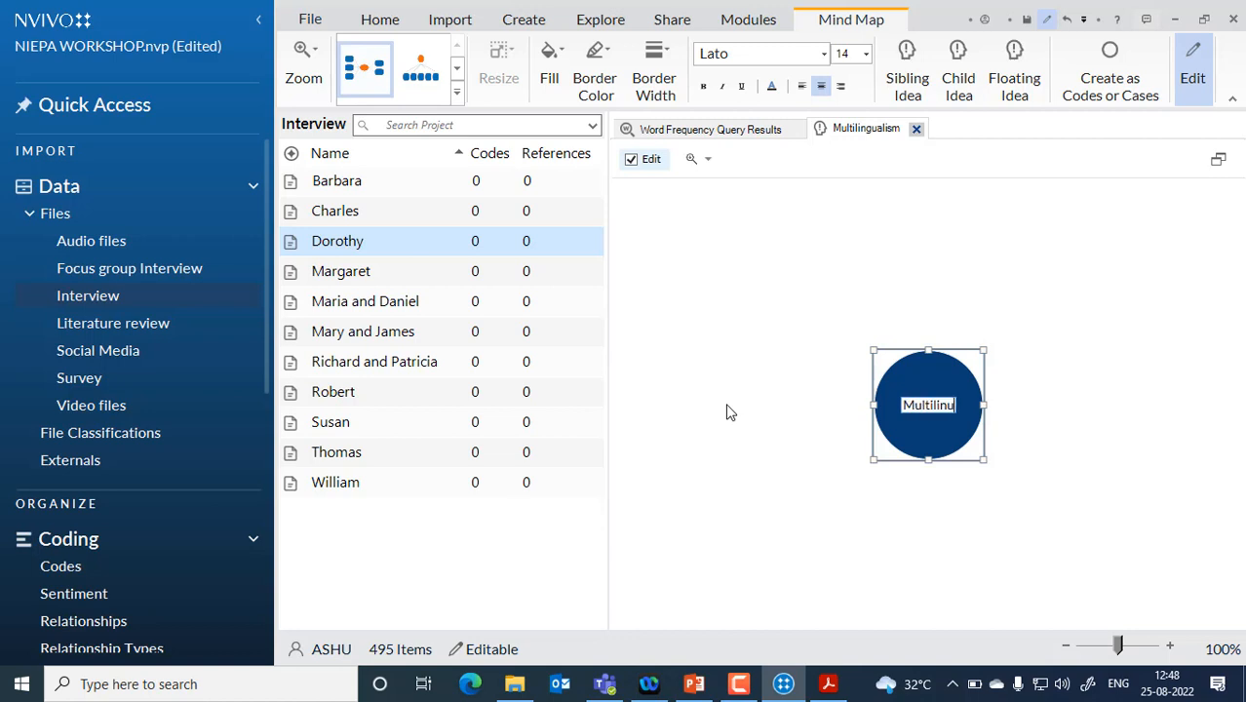
{"action": "type", "text": "lism"}
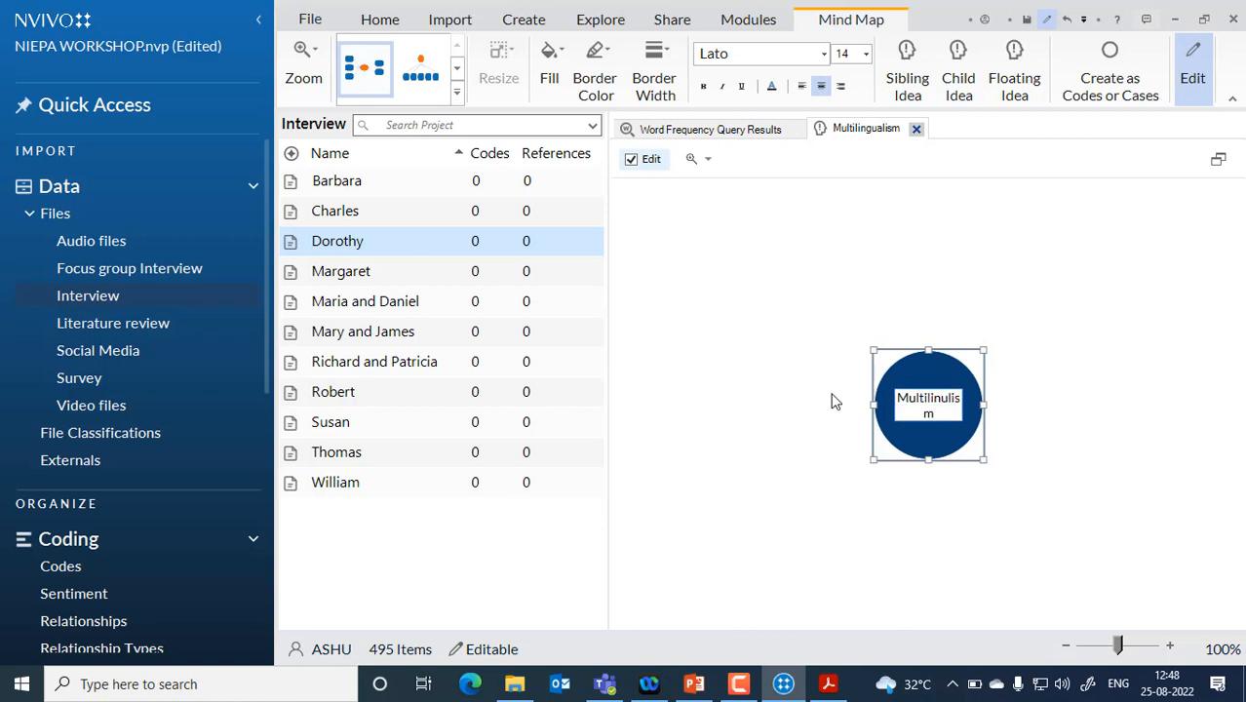
{"action": "key", "text": "Return"}
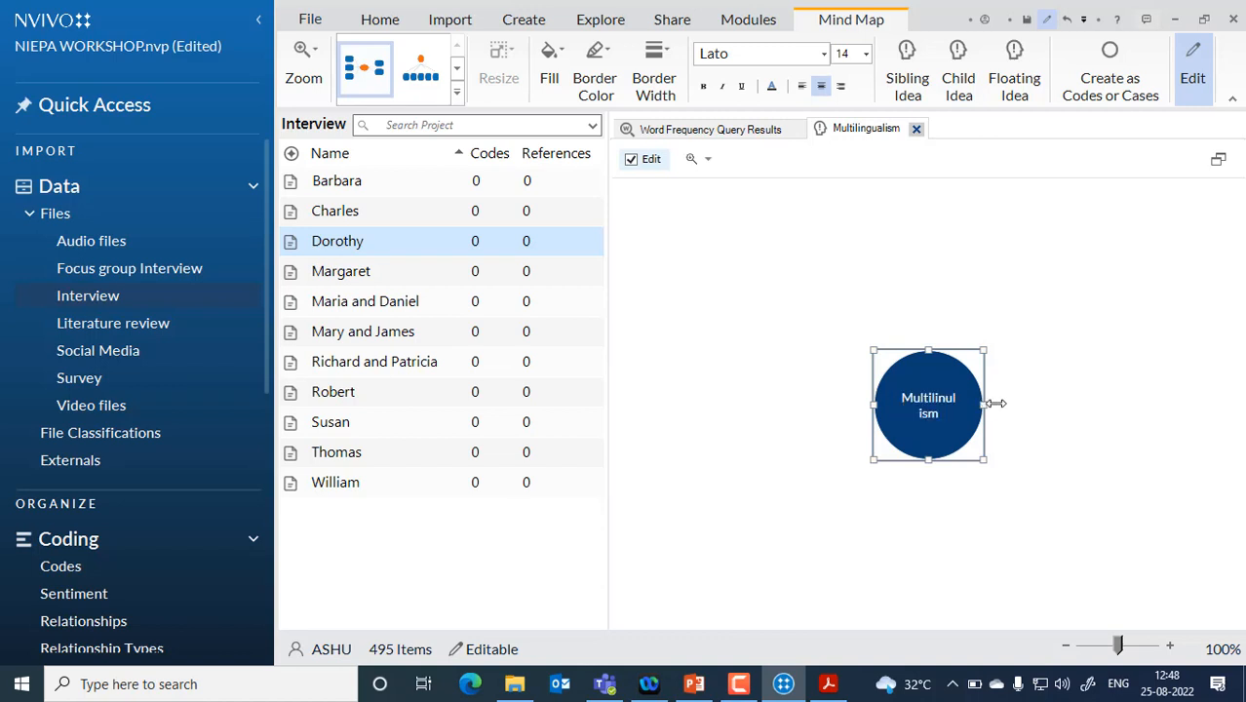
{"action": "left_click_drag", "start_coordinate": [985, 404], "coordinate": [939, 413]}
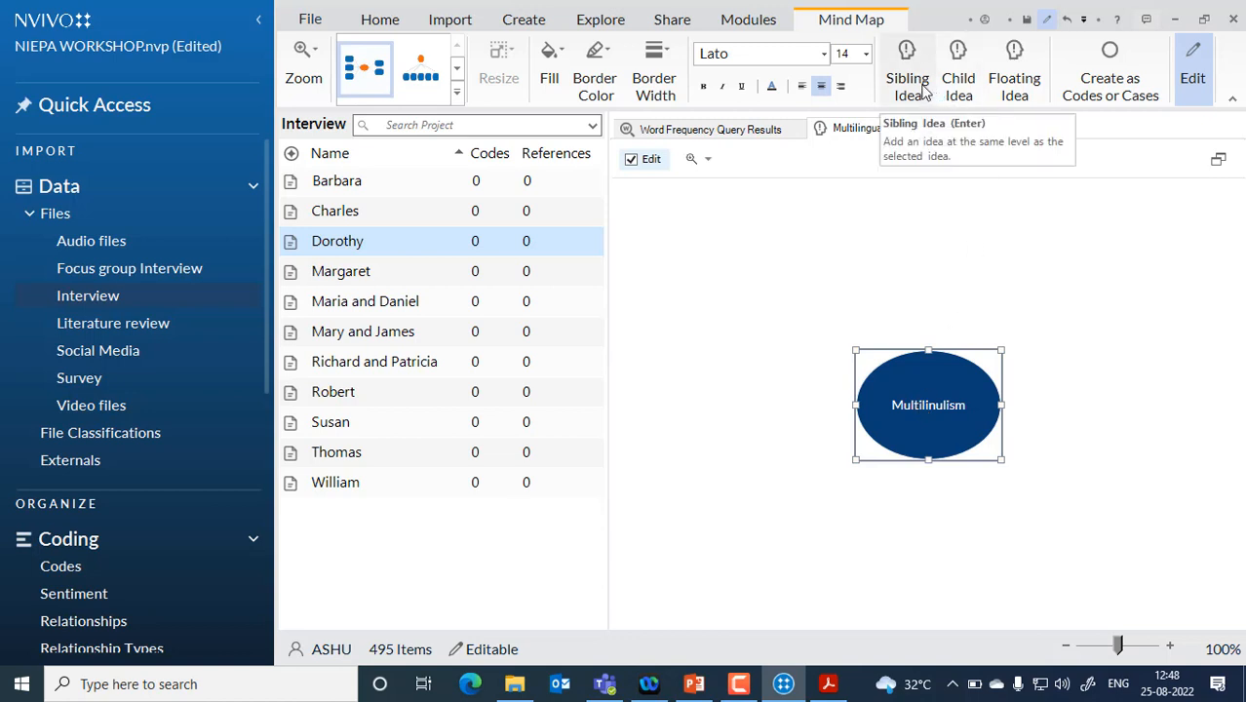
Add a sibling idea labelled "3 language formulae" connected to the central idea.
{"action": "left_click", "coordinate": [924, 91]}
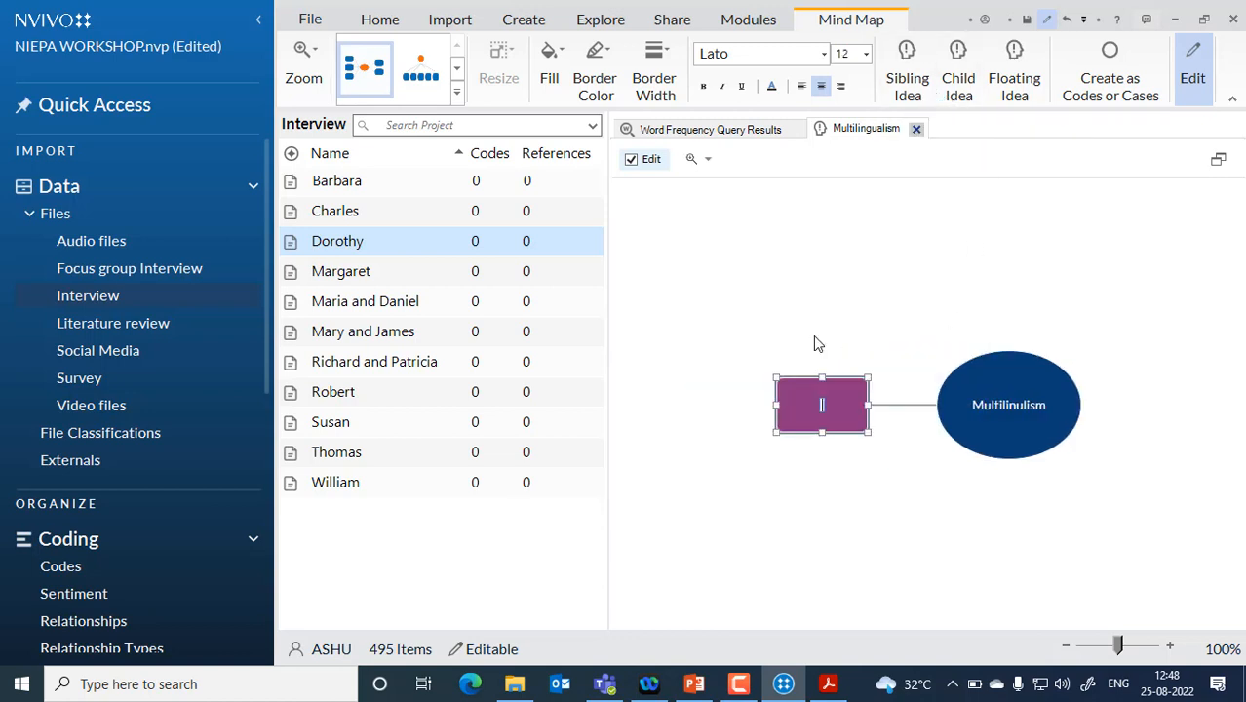
{"action": "type", "text": "3 language"}
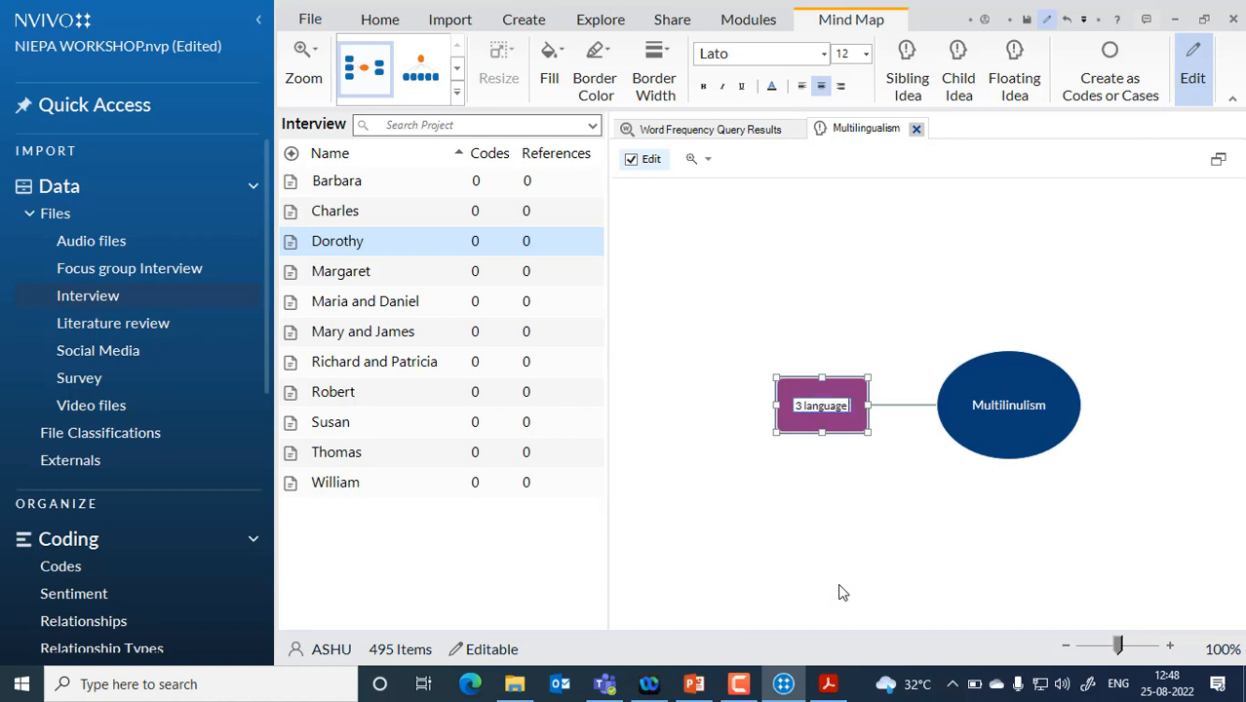
{"action": "type", "text": " formulae"}
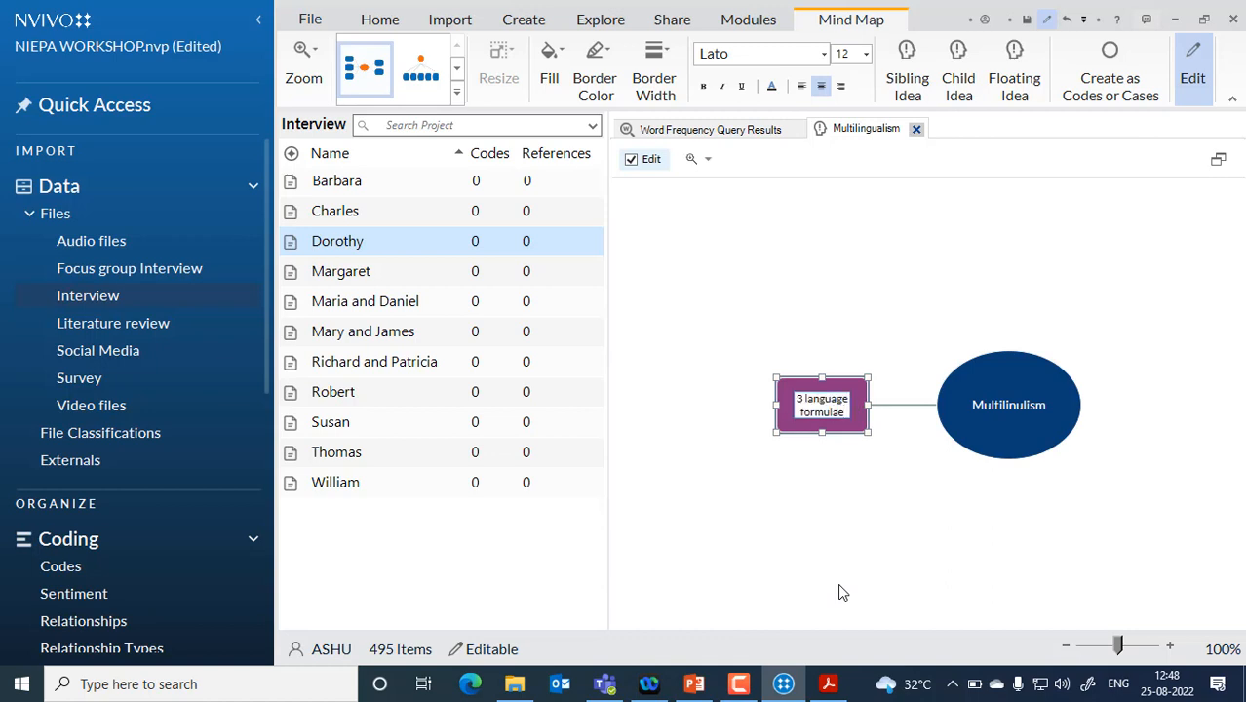
{"action": "left_click", "coordinate": [887, 496]}
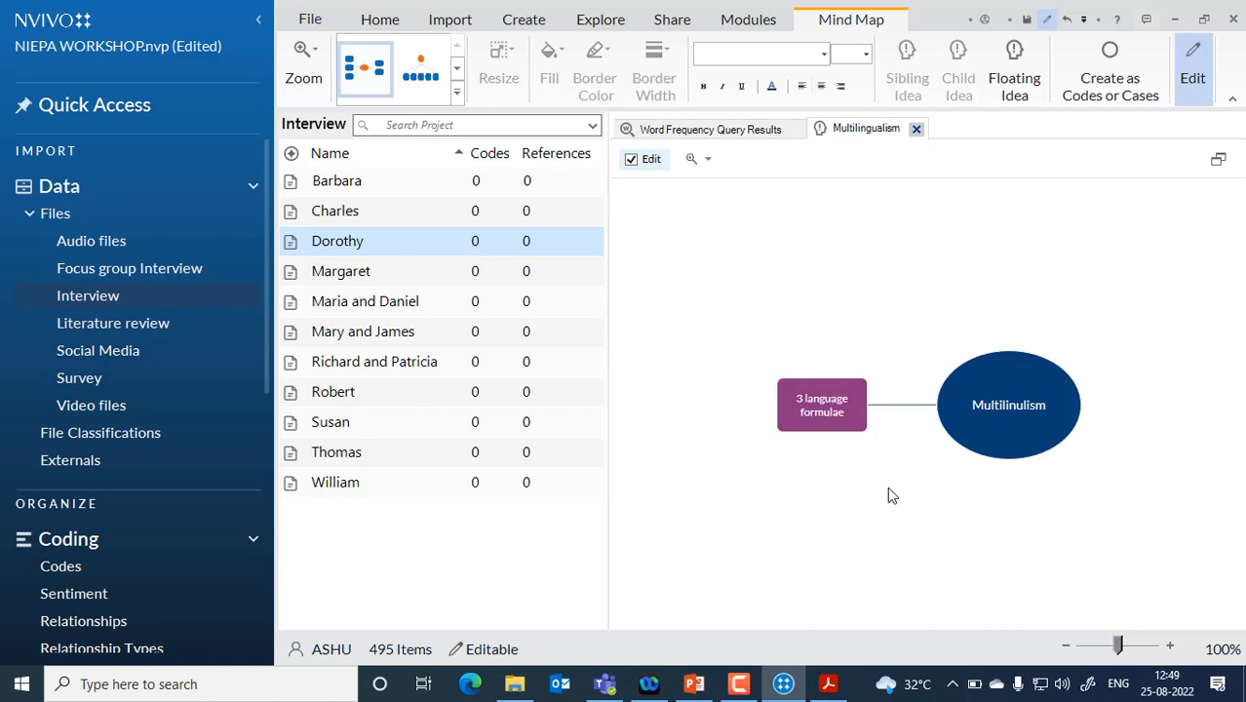
Undo the "3 language formulae" idea, and add it again as a sibling idea of the central idea with the same label.
{"action": "key", "text": "ctrl+z"}
{"action": "key", "text": "ctrl+z"}
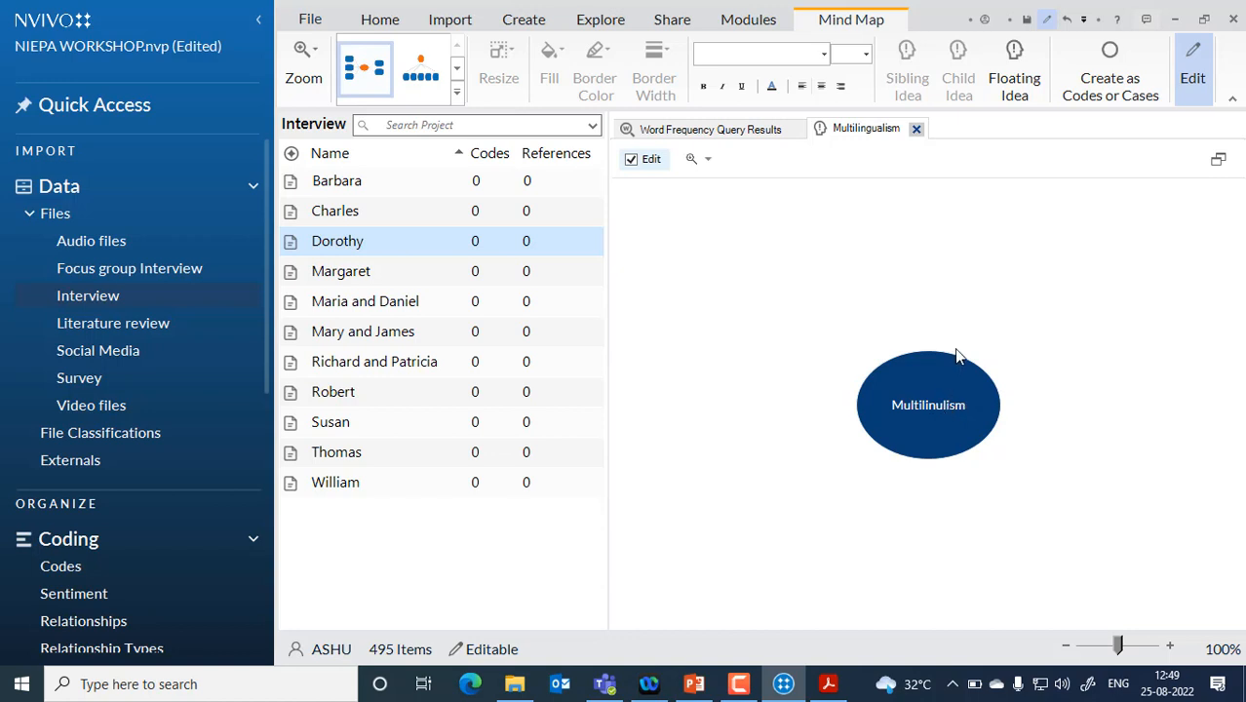
{"action": "left_click", "coordinate": [933, 408]}
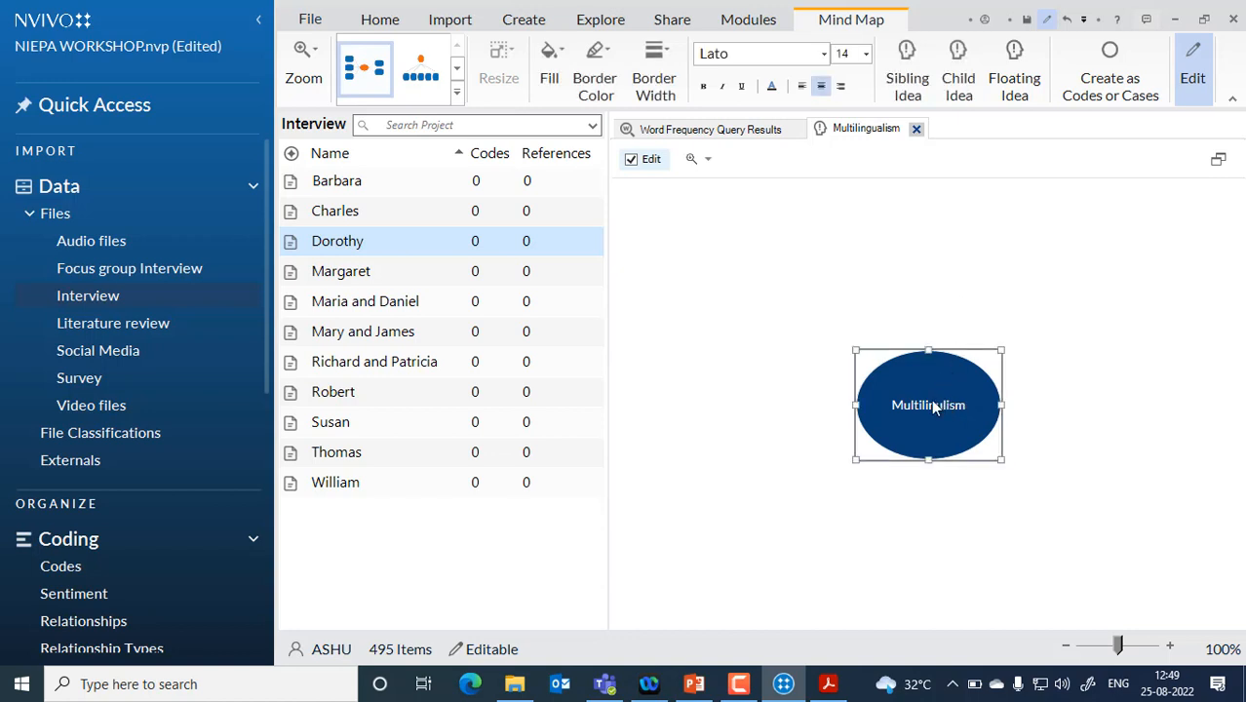
{"action": "left_click", "coordinate": [902, 88]}
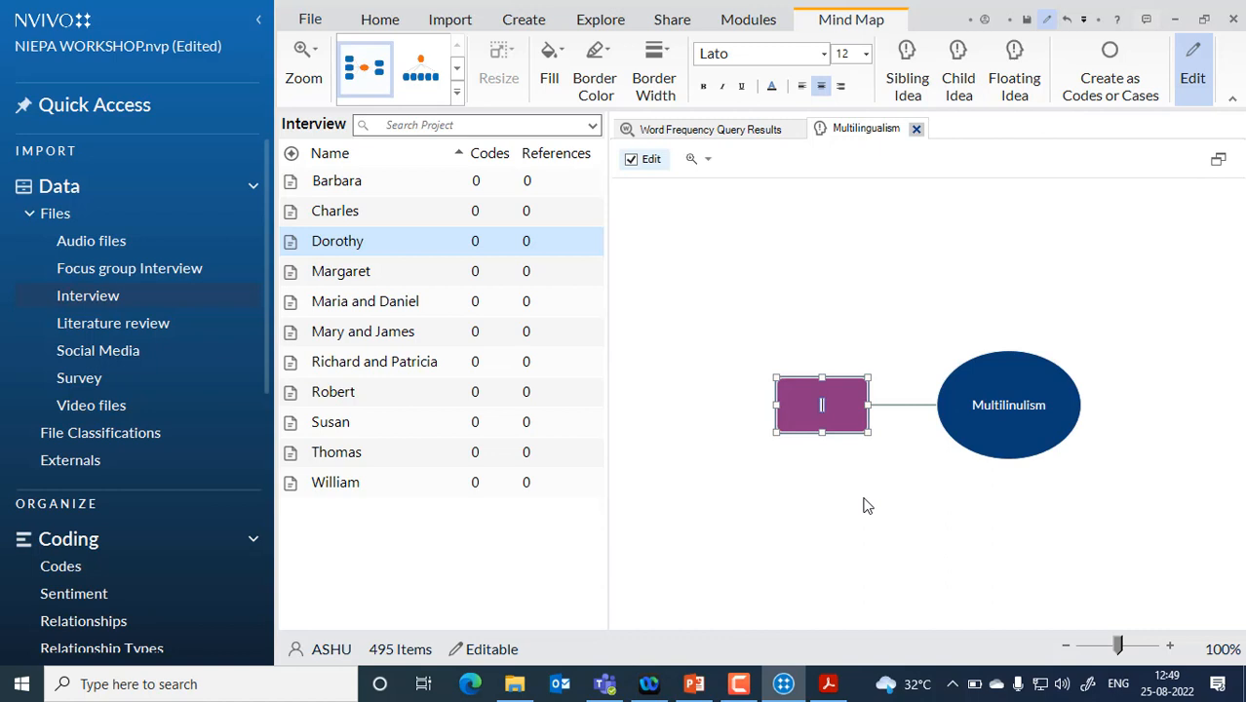
{"action": "type", "text": "3 language formu"}
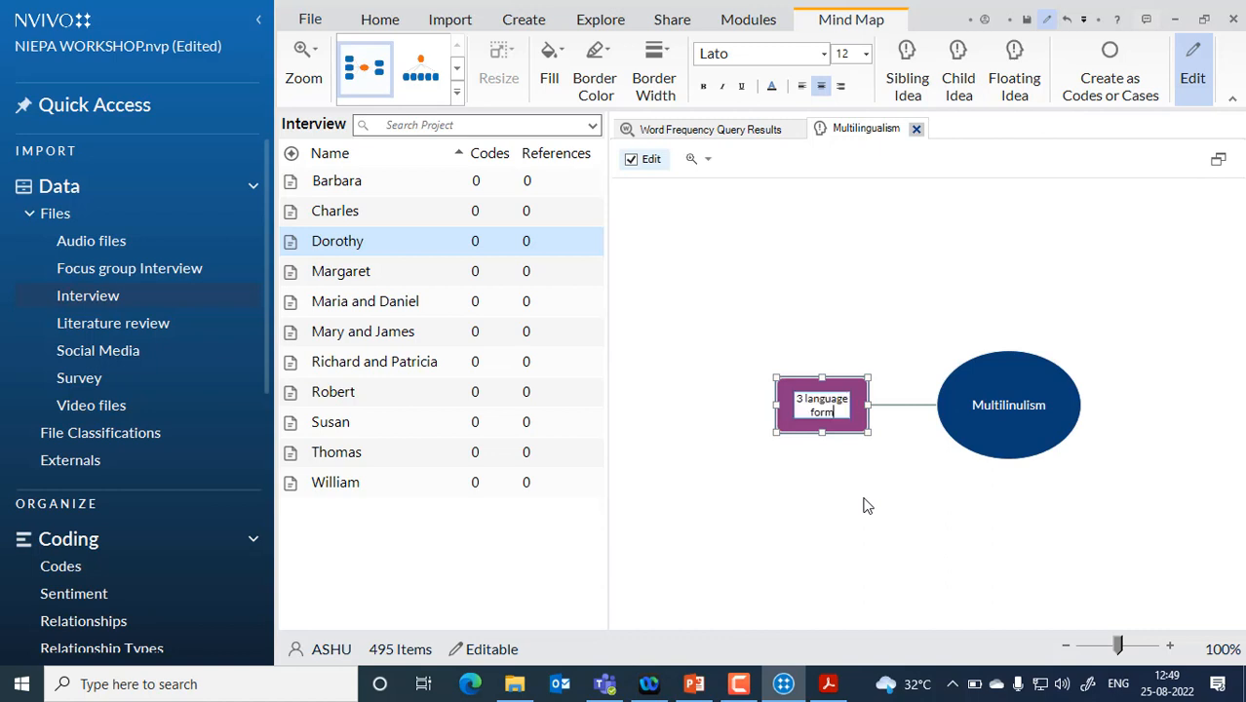
{"action": "key", "text": "BackSpace"}
{"action": "key", "text": "BackSpace"}
{"action": "type", "text": "ulae"}
Add a second sibling idea labelled "Mother tongue" connected to the central "Multilinulism" idea.
{"action": "left_click", "coordinate": [1008, 405]}
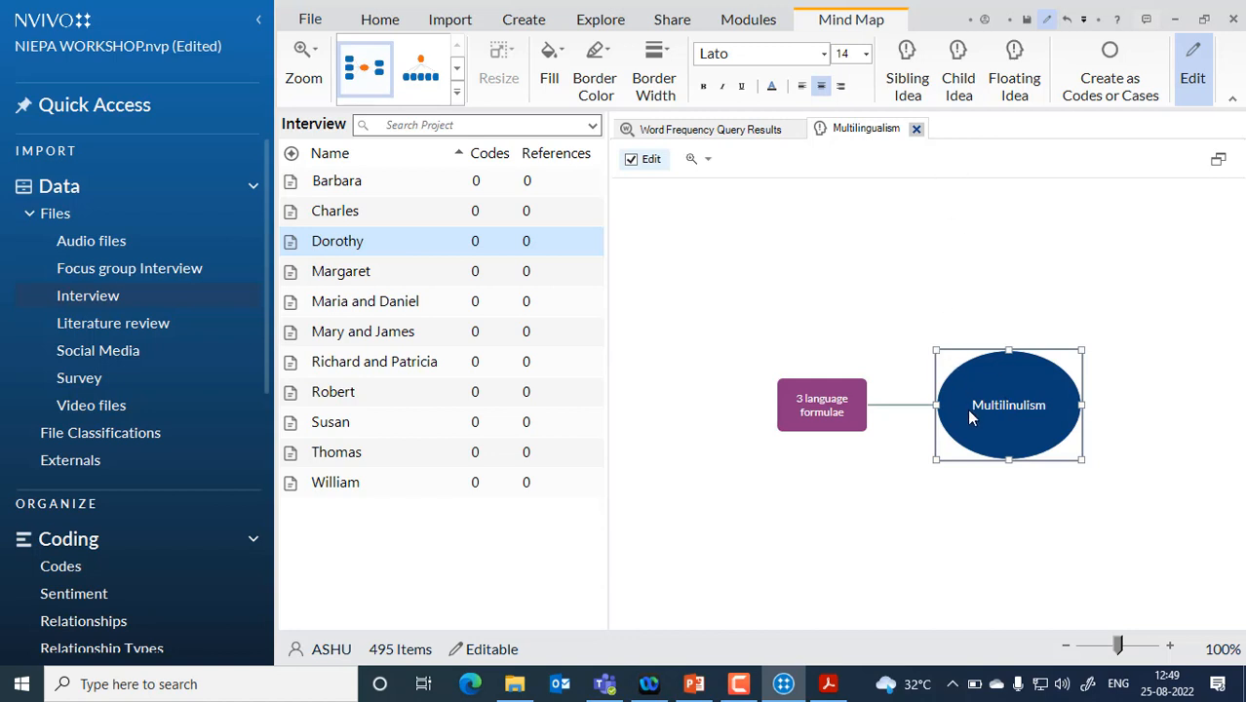
{"action": "left_click", "coordinate": [920, 85]}
{"action": "type", "text": "Mother ton"}
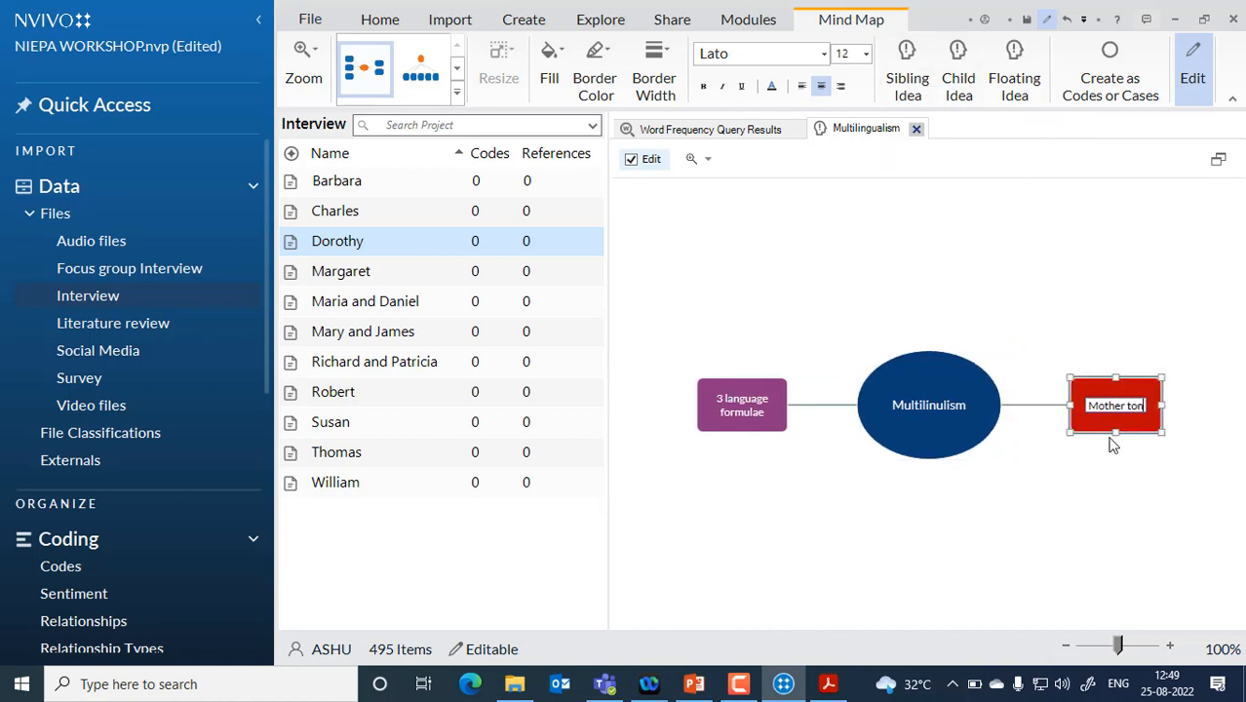
{"action": "type", "text": "gue"}
{"action": "left_click", "coordinate": [1040, 314]}
Add a third sibling idea labelled "Policy" connected to the central "Multilinulism" idea.
{"action": "left_click", "coordinate": [933, 400]}
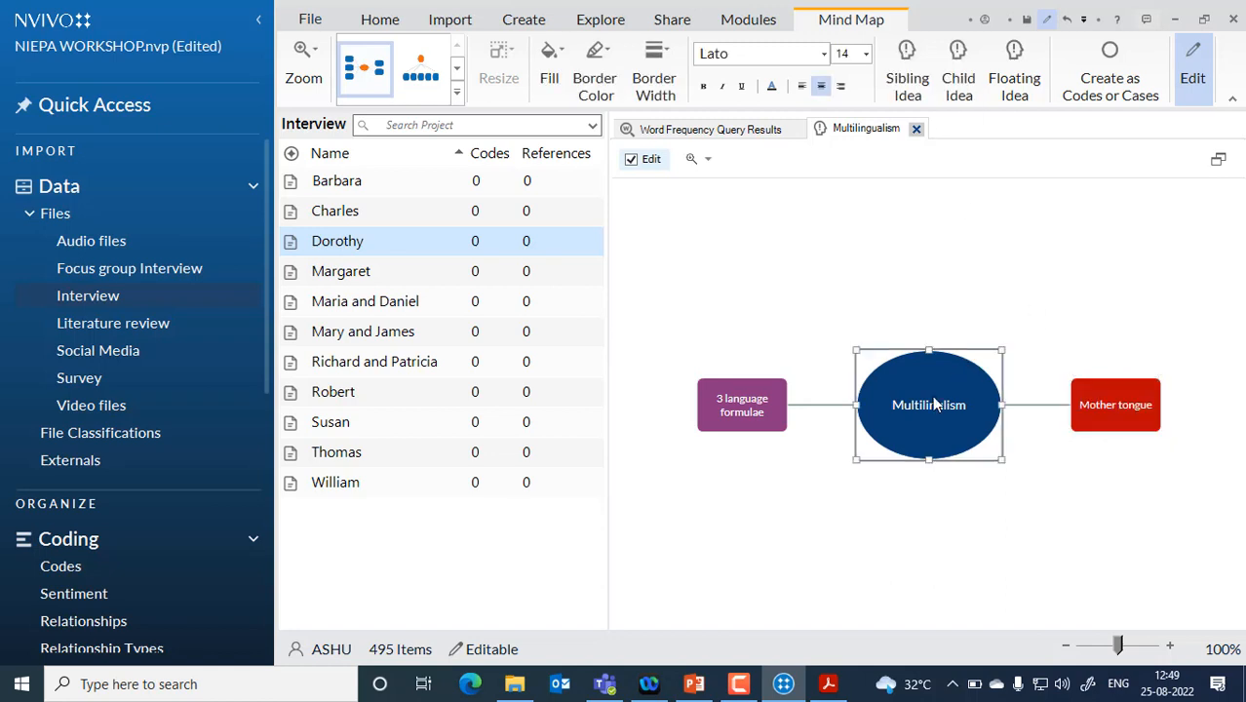
{"action": "left_click", "coordinate": [907, 81]}
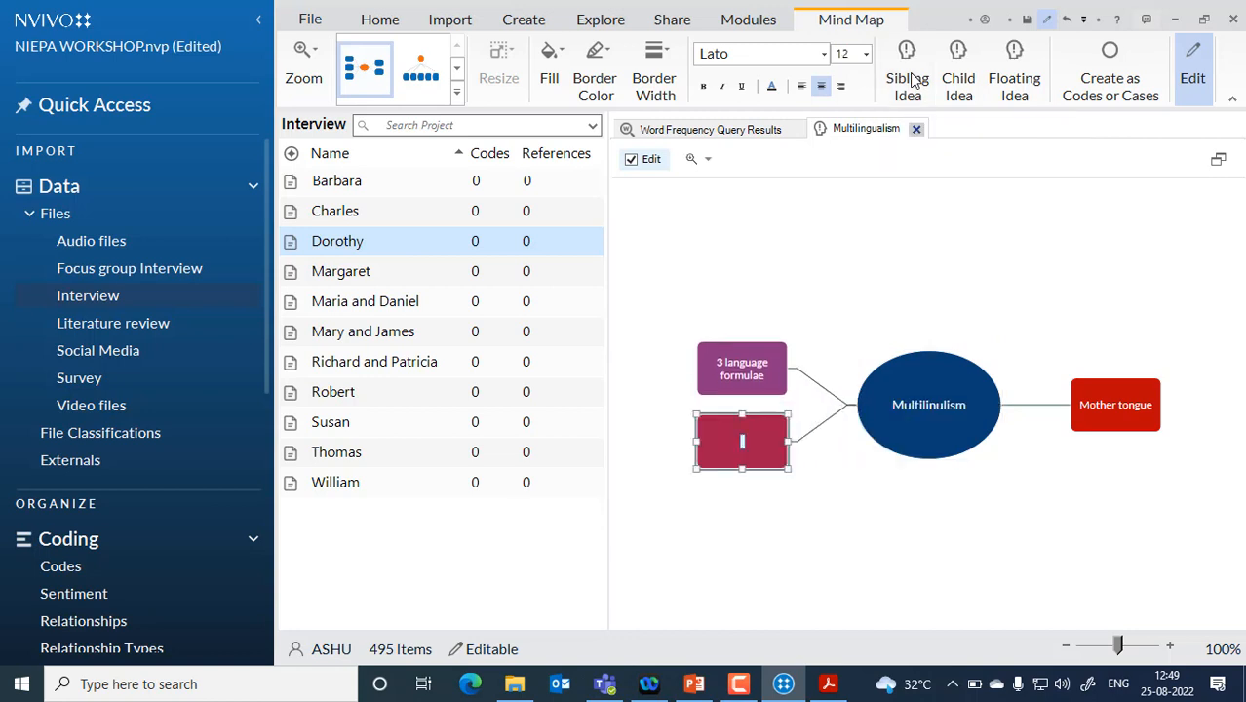
{"action": "type", "text": "Policy"}
{"action": "left_click", "coordinate": [910, 507]}
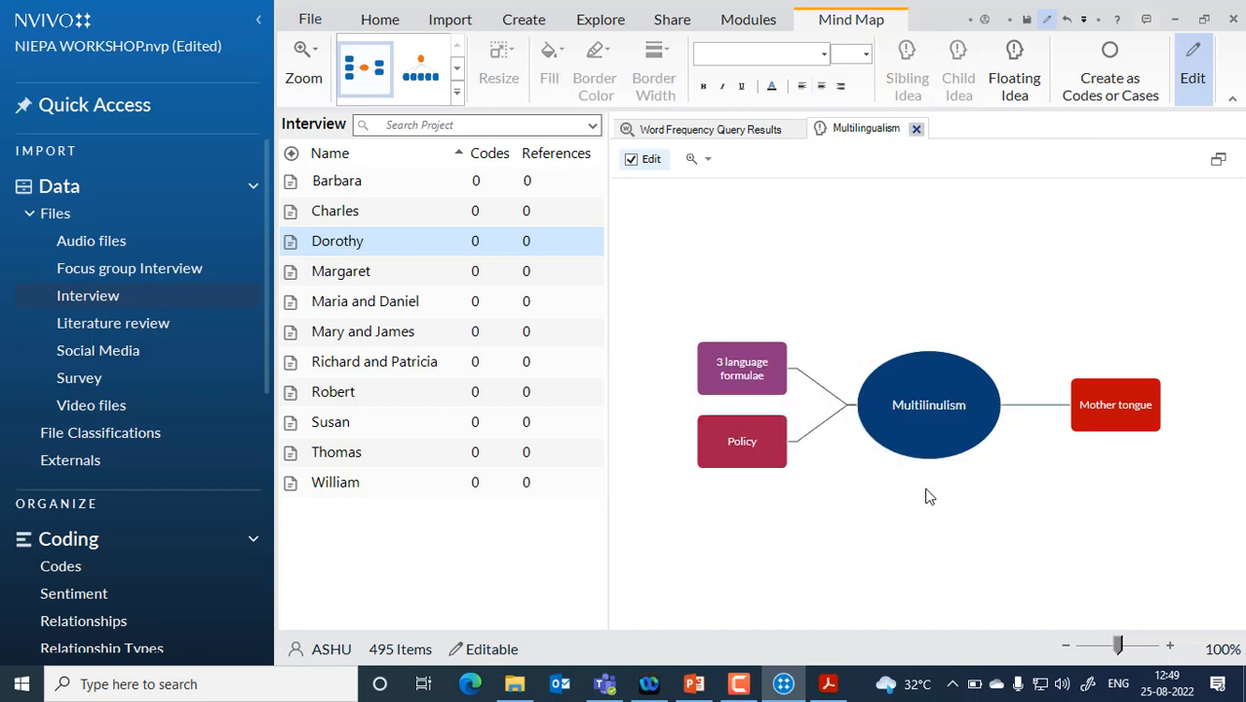
Add a child idea labelled "Regional aspects" under the "Mother tongue" idea.
{"action": "left_click", "coordinate": [1100, 413]}
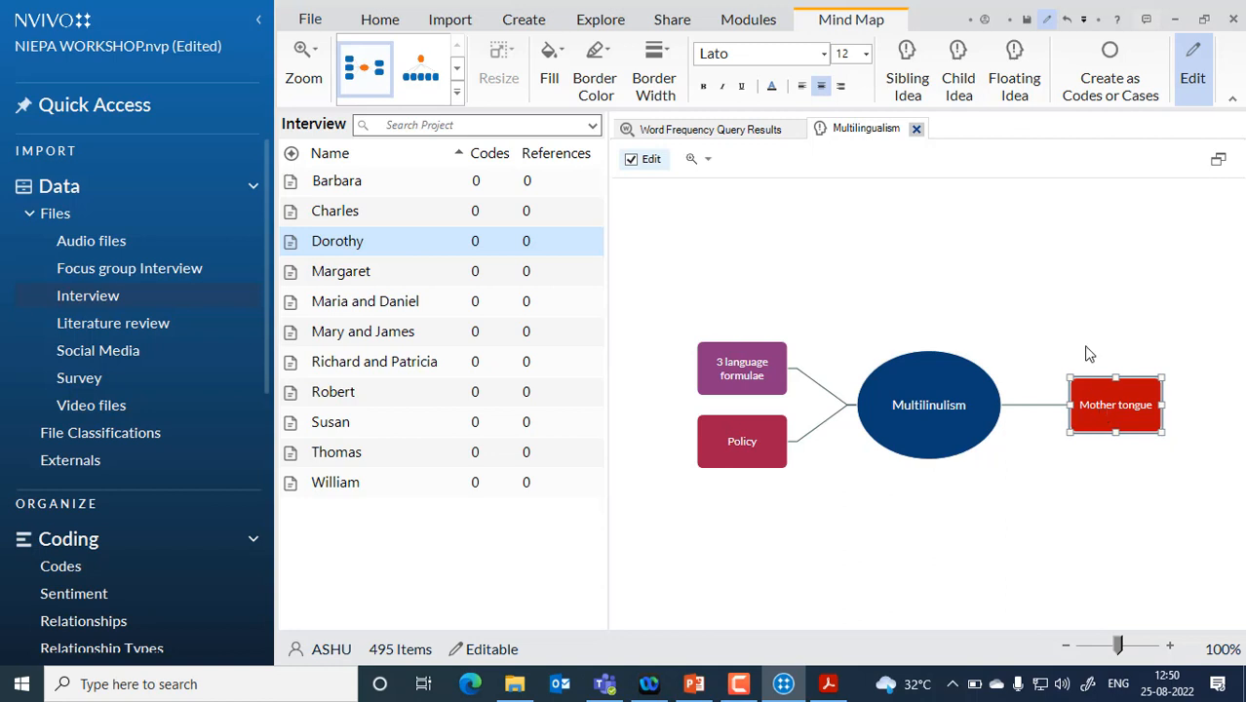
{"action": "left_click", "coordinate": [953, 86]}
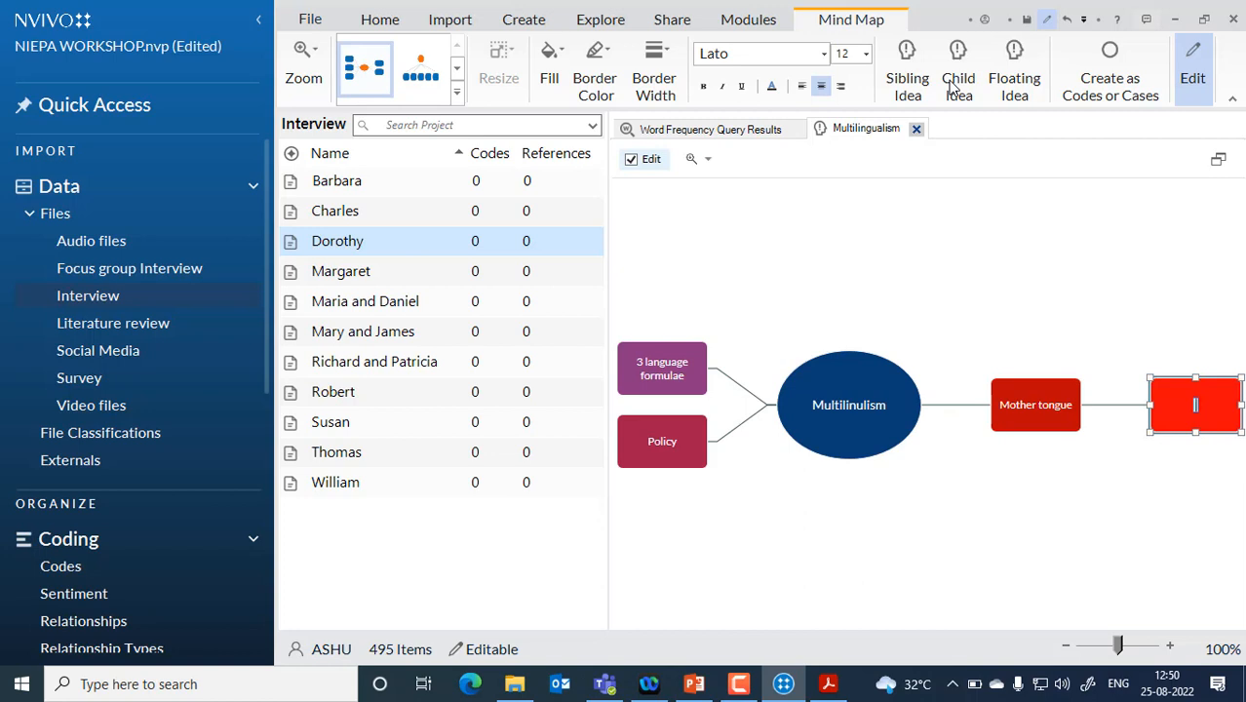
{"action": "type", "text": "Regional aspects"}
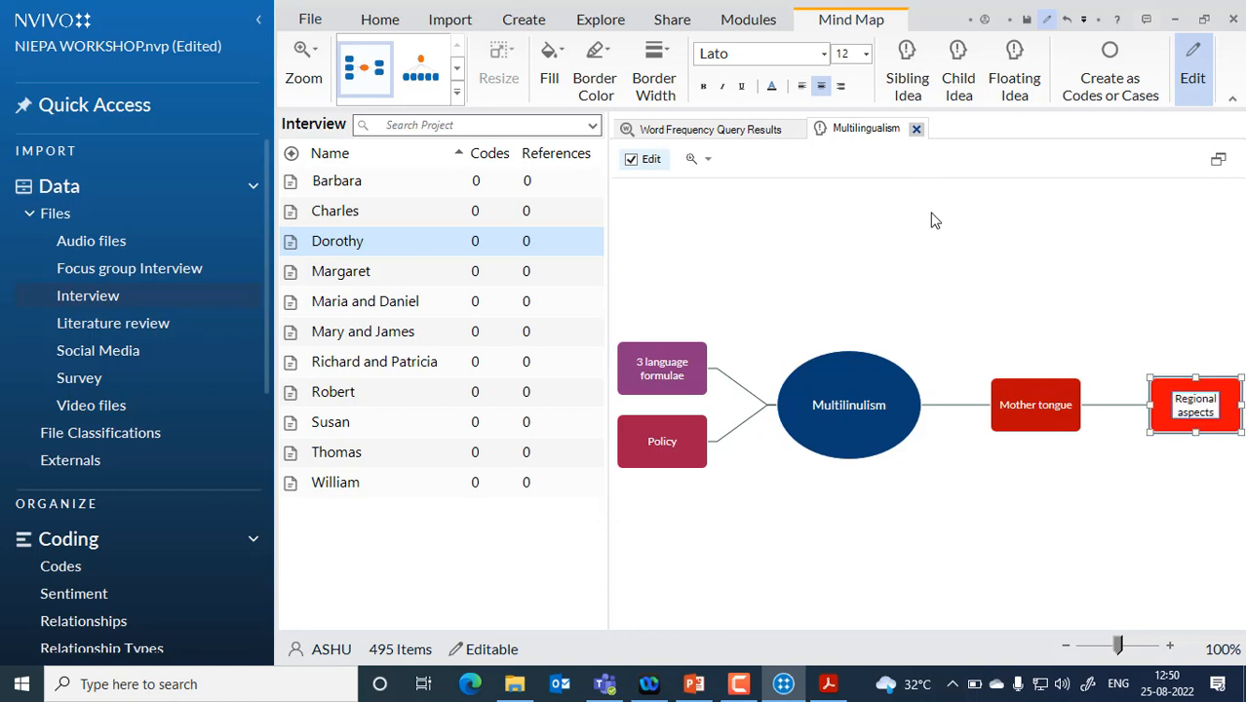
{"action": "left_click", "coordinate": [1044, 473]}
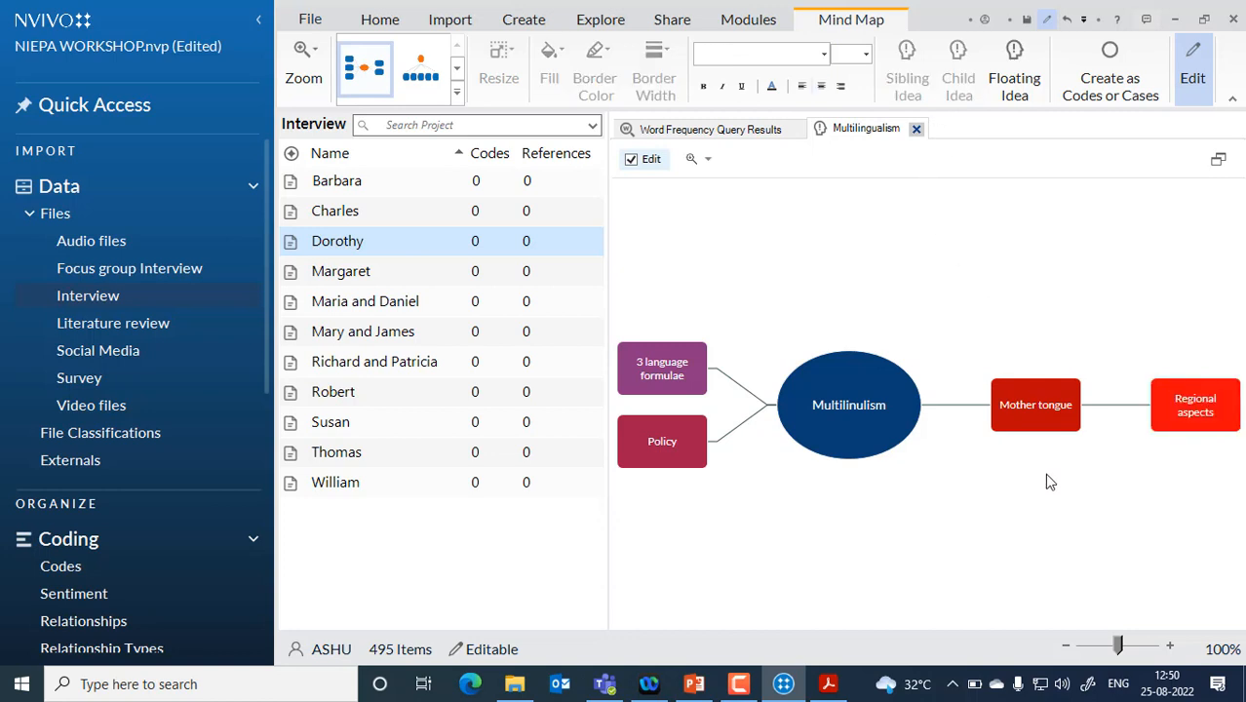
Add another child idea labelled "Culture" under the "Mother tongue" idea.
{"action": "left_click", "coordinate": [1045, 425]}
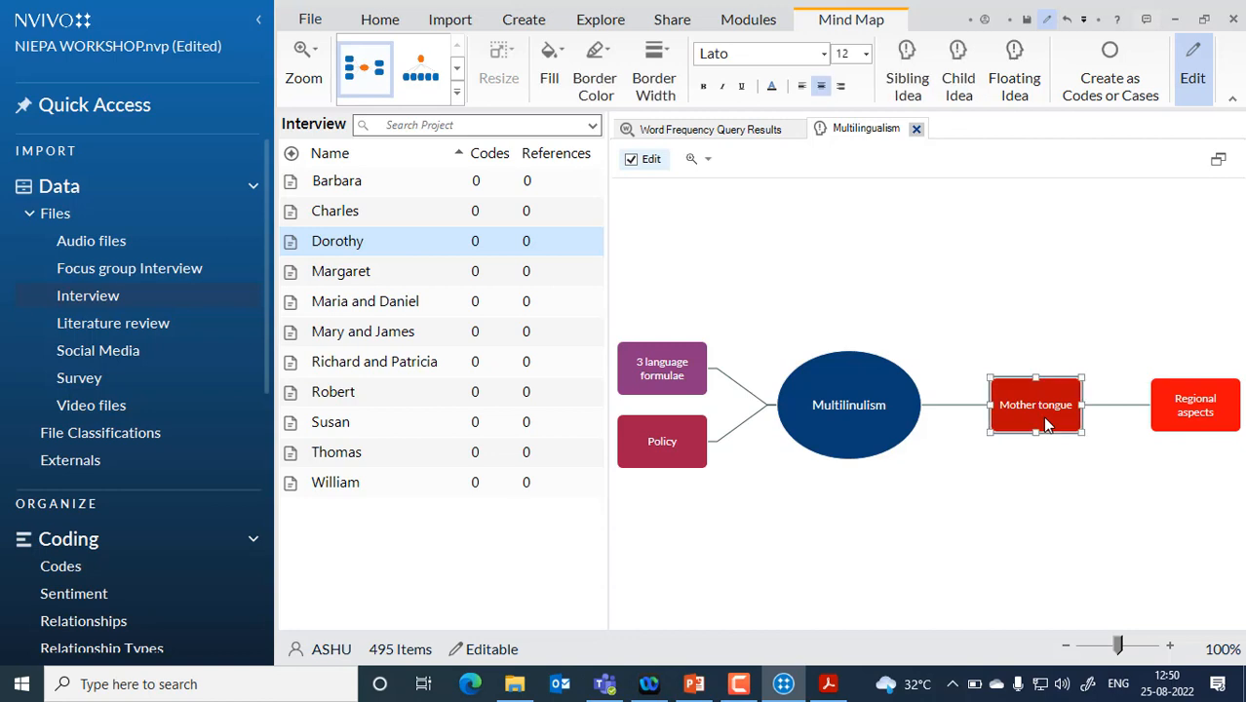
{"action": "left_click", "coordinate": [959, 86]}
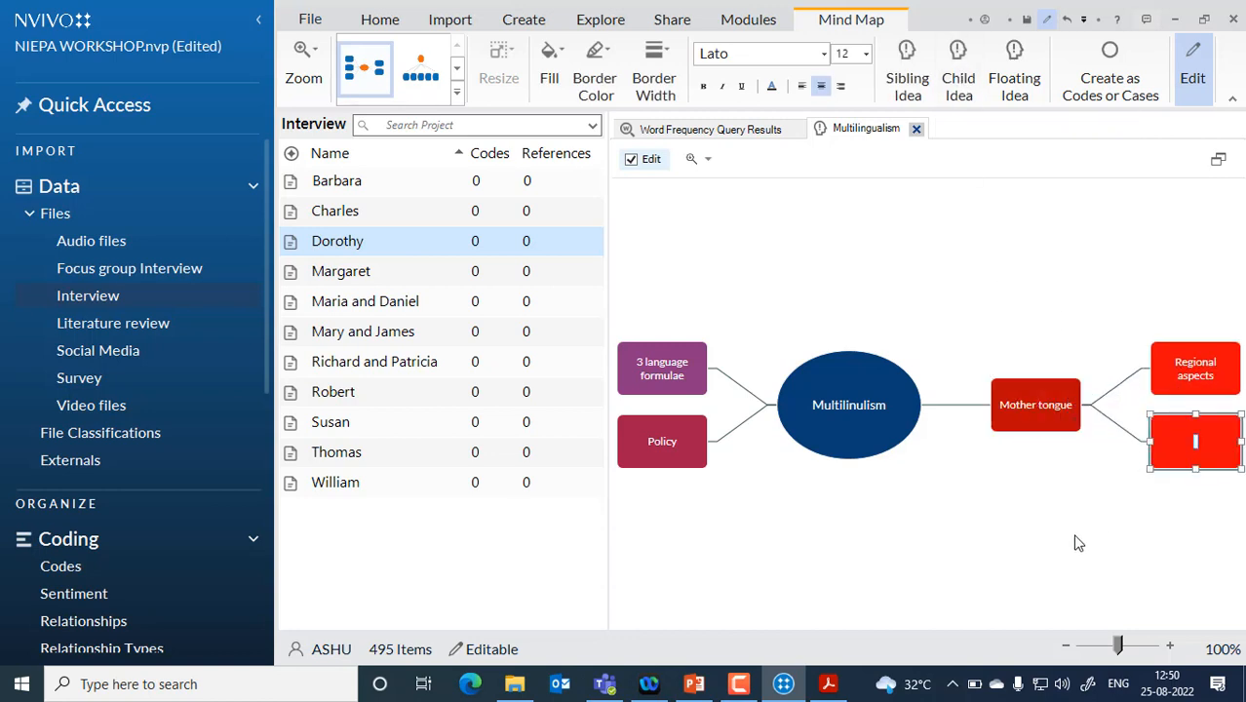
{"action": "type", "text": "Culture"}
{"action": "left_click", "coordinate": [853, 558]}
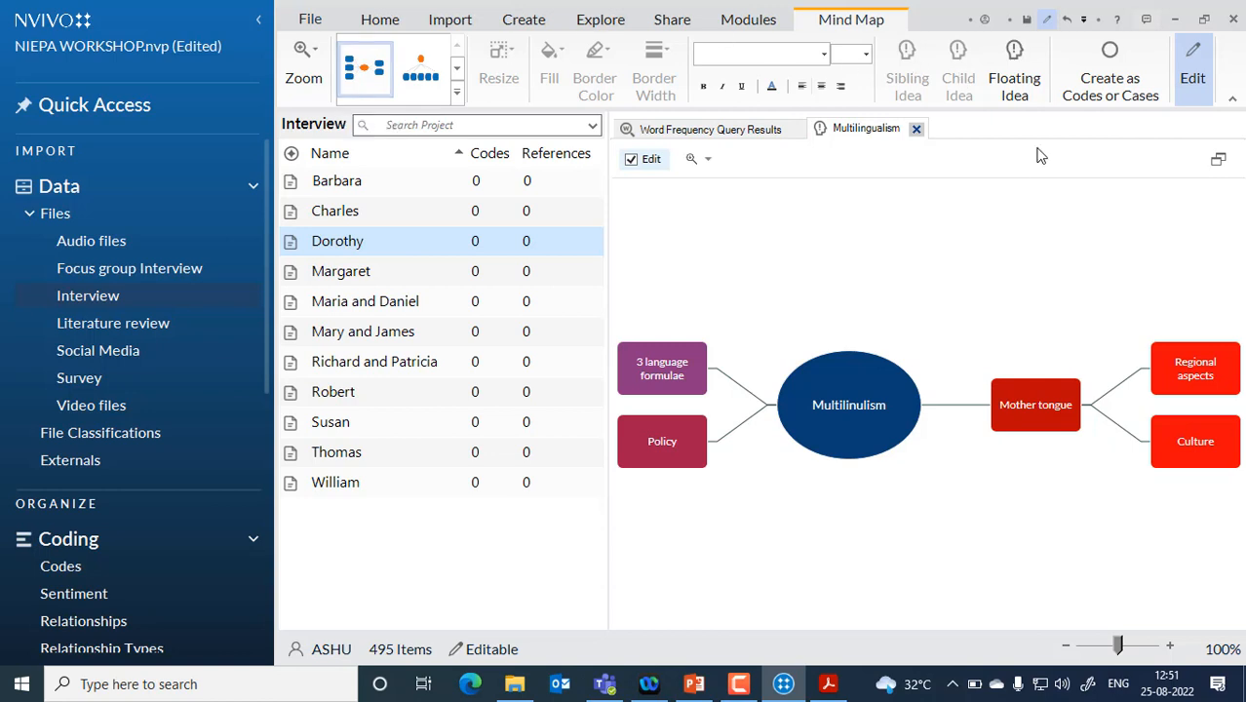
Export the mind map to the Desktop as a JPEG file named Multilingualism.
{"action": "right_click", "coordinate": [1006, 250]}
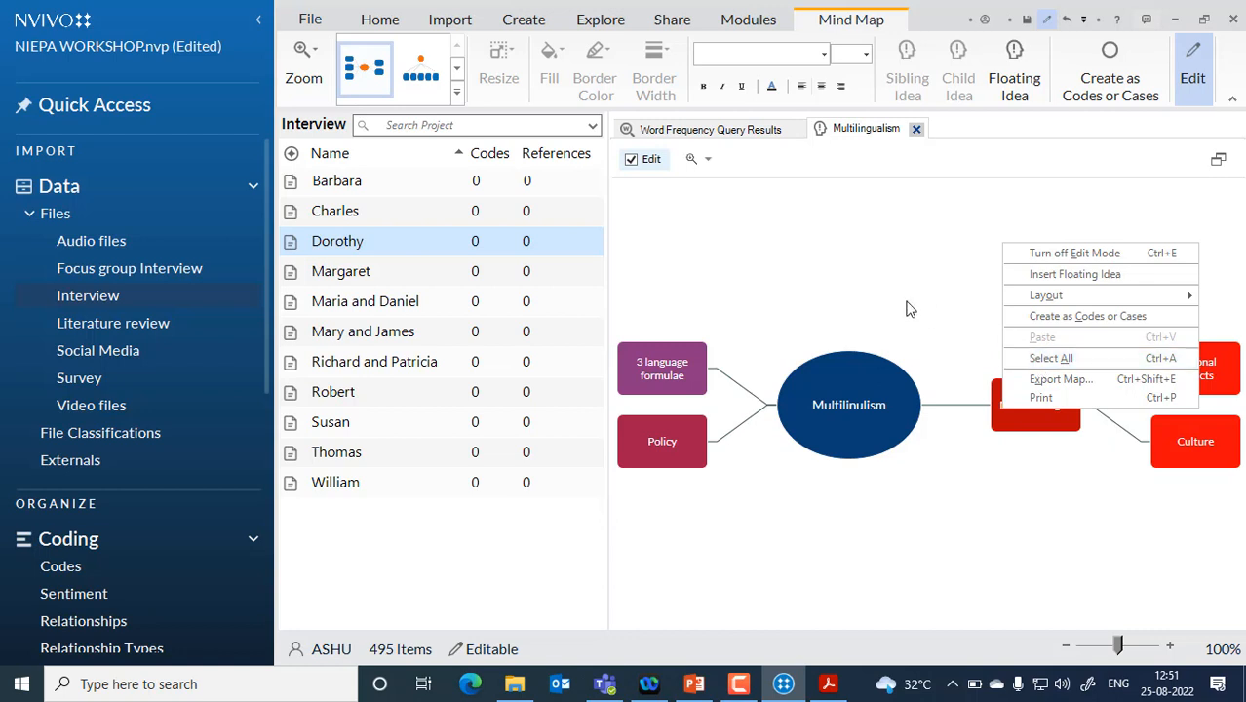
{"action": "left_click", "coordinate": [890, 239]}
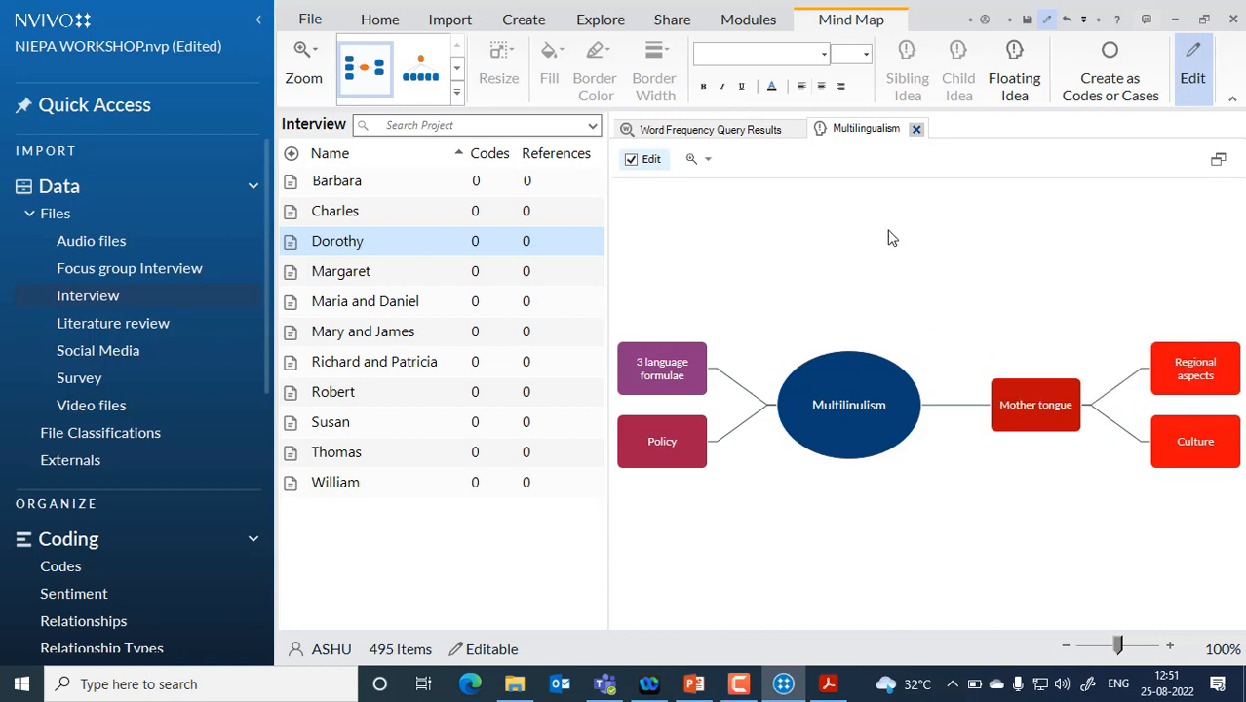
{"action": "right_click", "coordinate": [890, 238]}
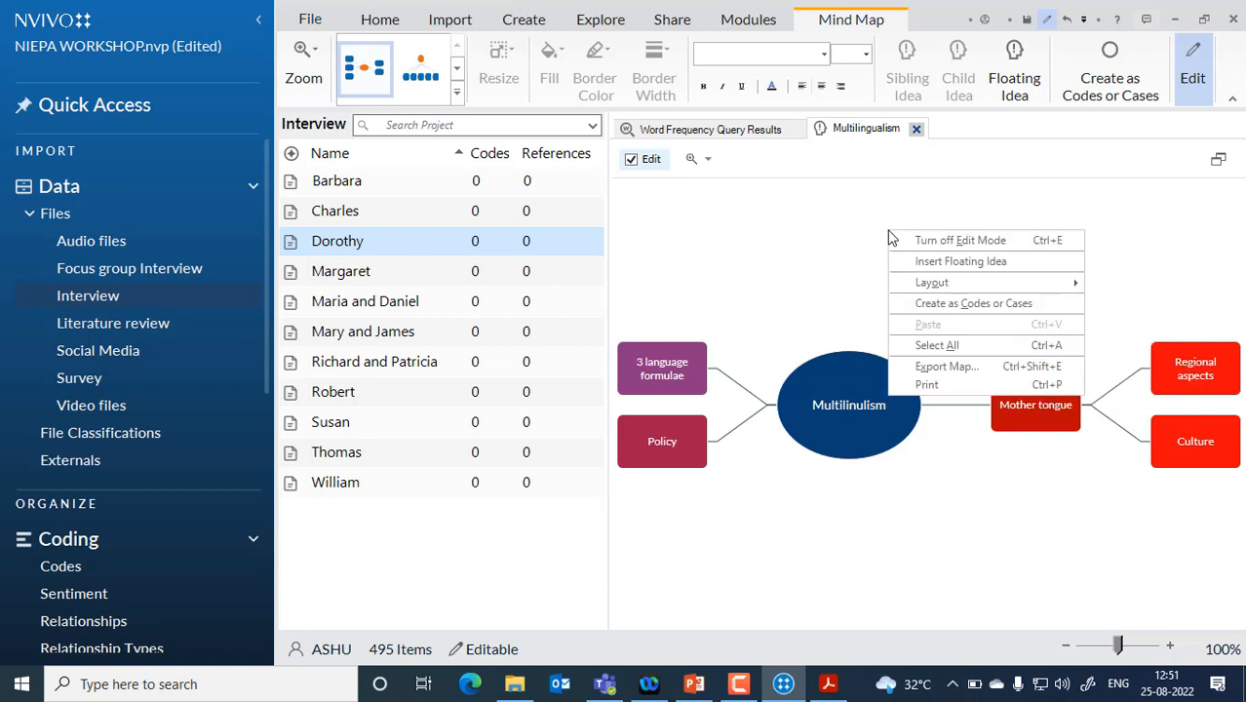
{"action": "left_click", "coordinate": [958, 367]}
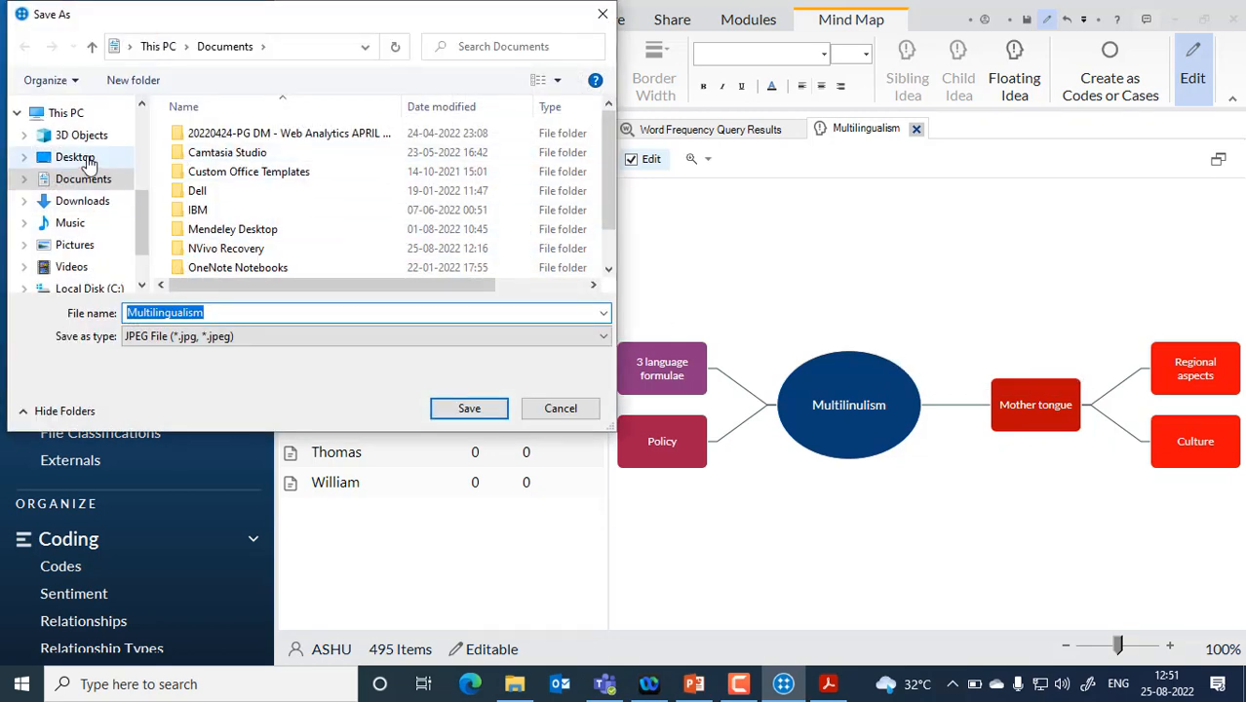
{"action": "left_click", "coordinate": [85, 159]}
{"action": "left_click", "coordinate": [466, 410]}
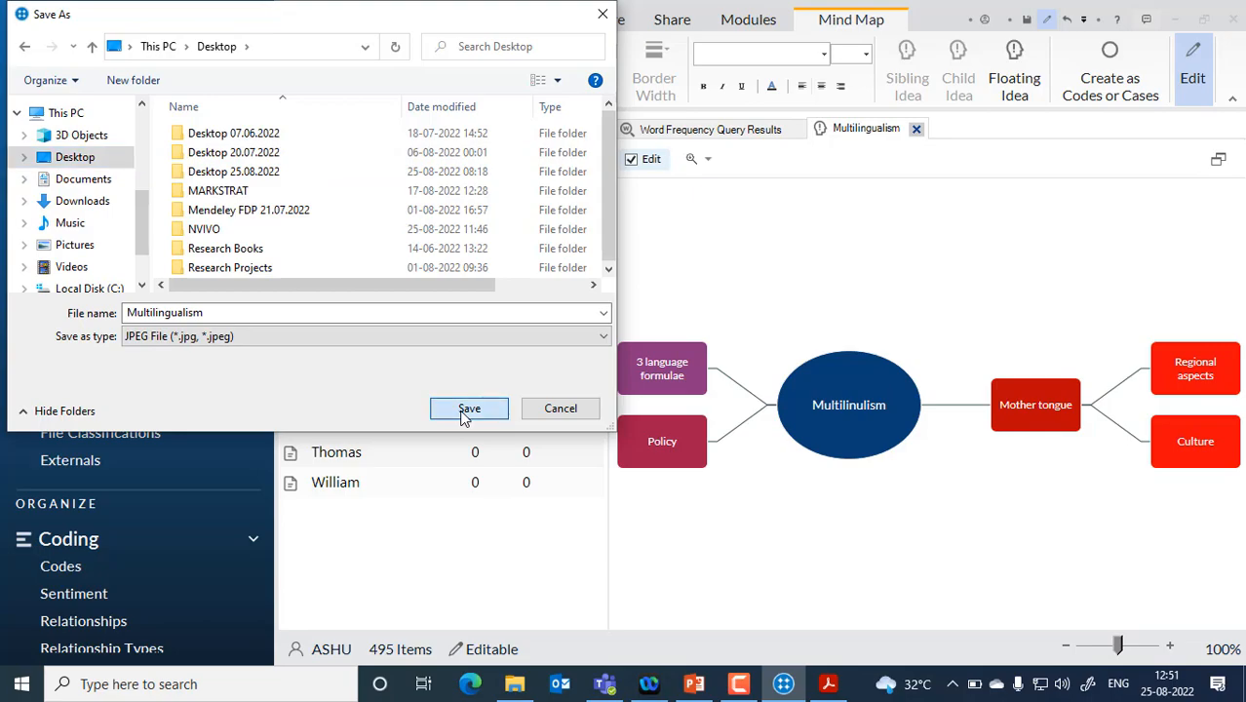
View the exported Multilingualism image from the desktop, close it and return to NVivo.
{"action": "left_click", "coordinate": [1173, 25]}
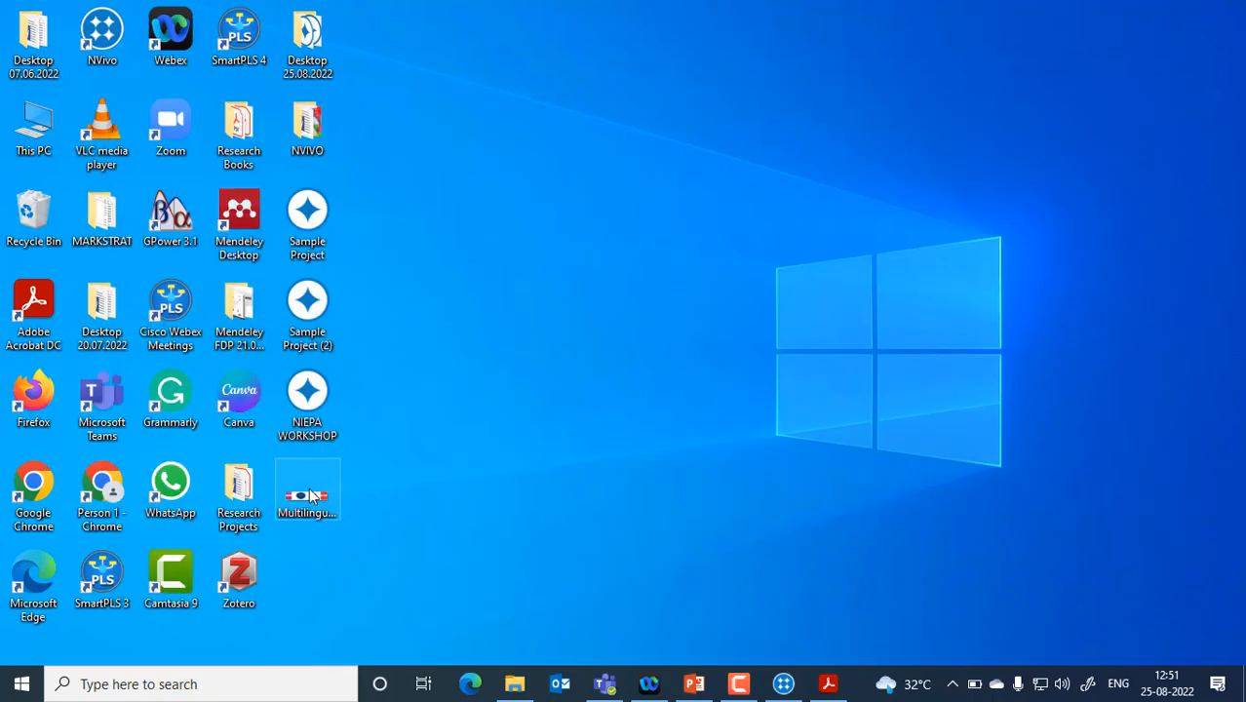
{"action": "double_click", "coordinate": [302, 499]}
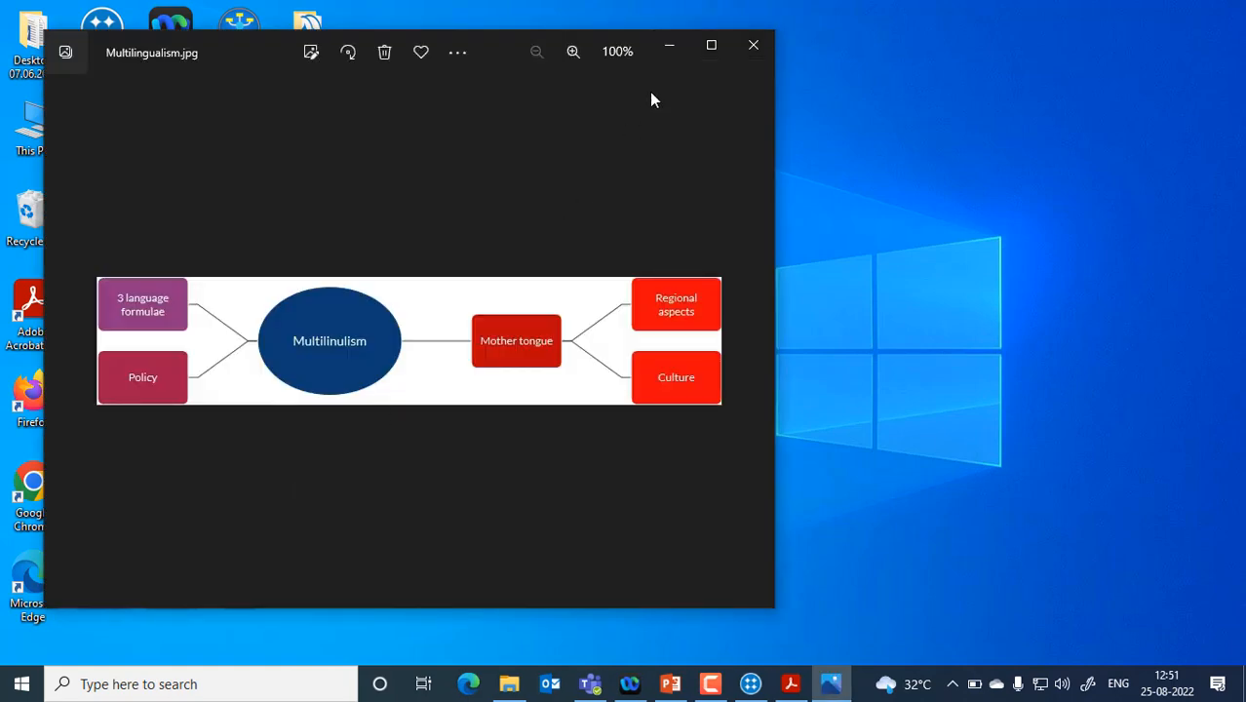
{"action": "left_click", "coordinate": [760, 46]}
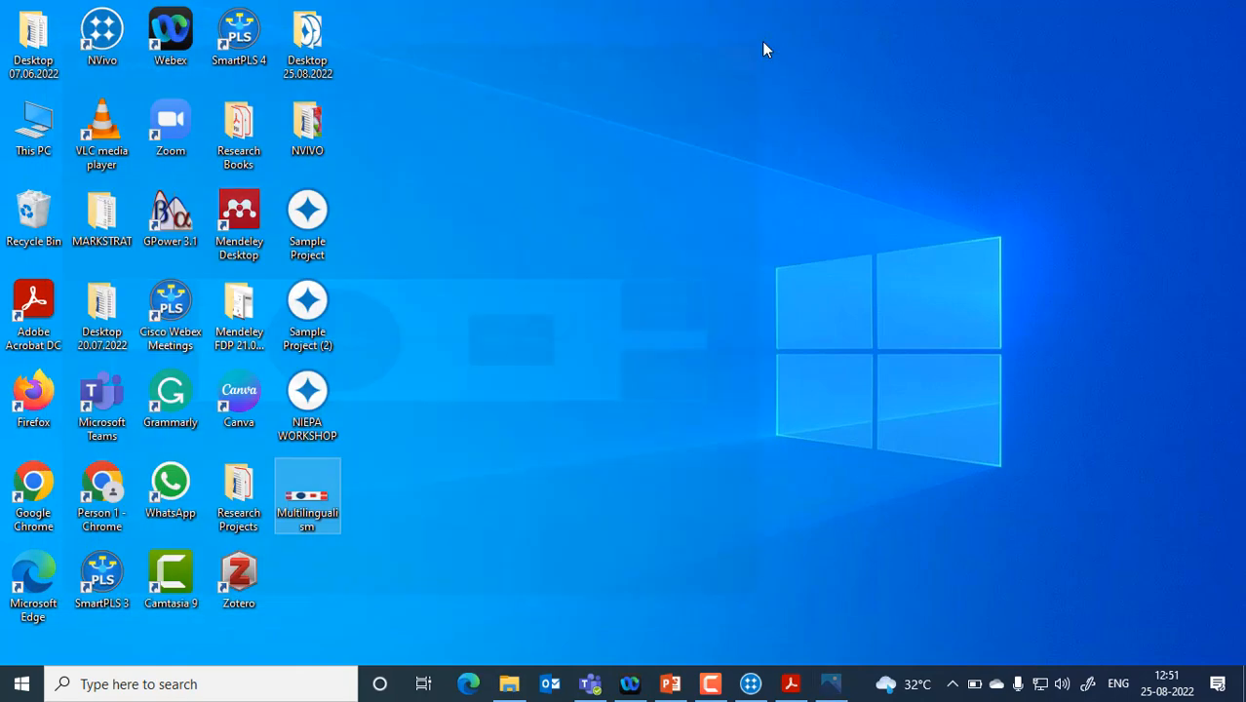
{"action": "left_click", "coordinate": [767, 691]}
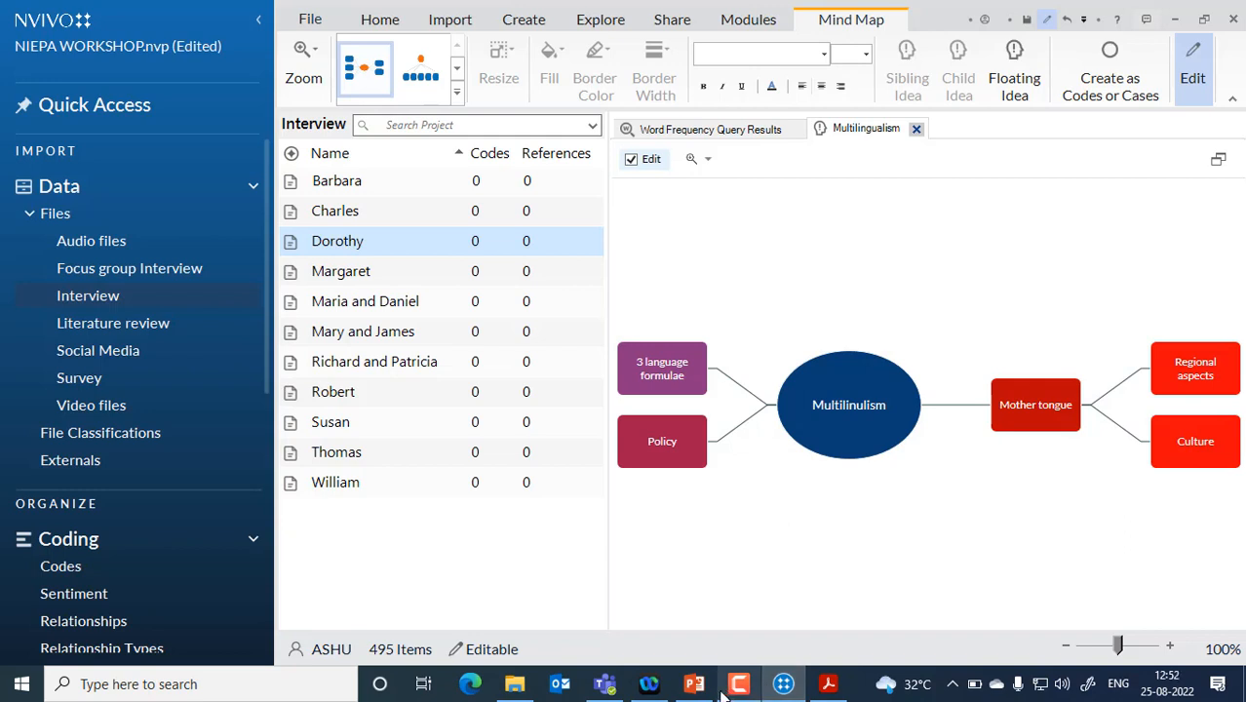
Switch to PowerPoint to examine the text mining and "Thematic Analysis" slides, and return to NVivo.
{"action": "mouse_move", "coordinate": [696, 691]}
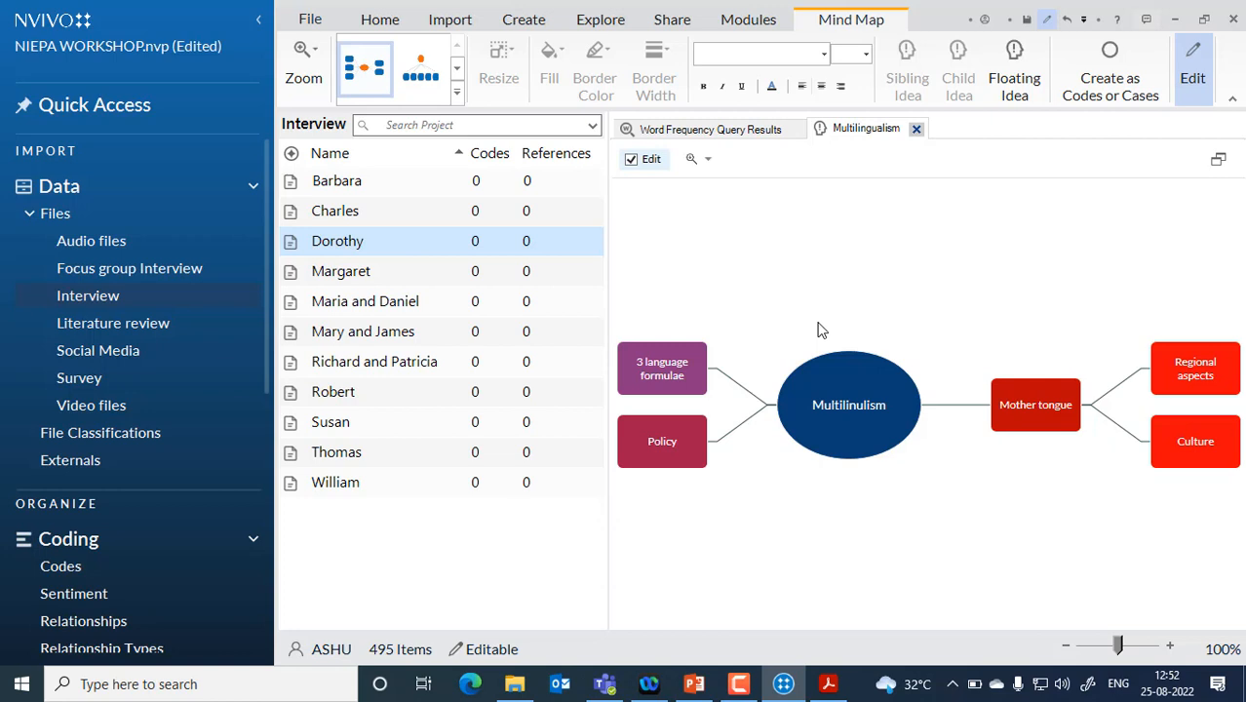
{"action": "right_click", "coordinate": [835, 259]}
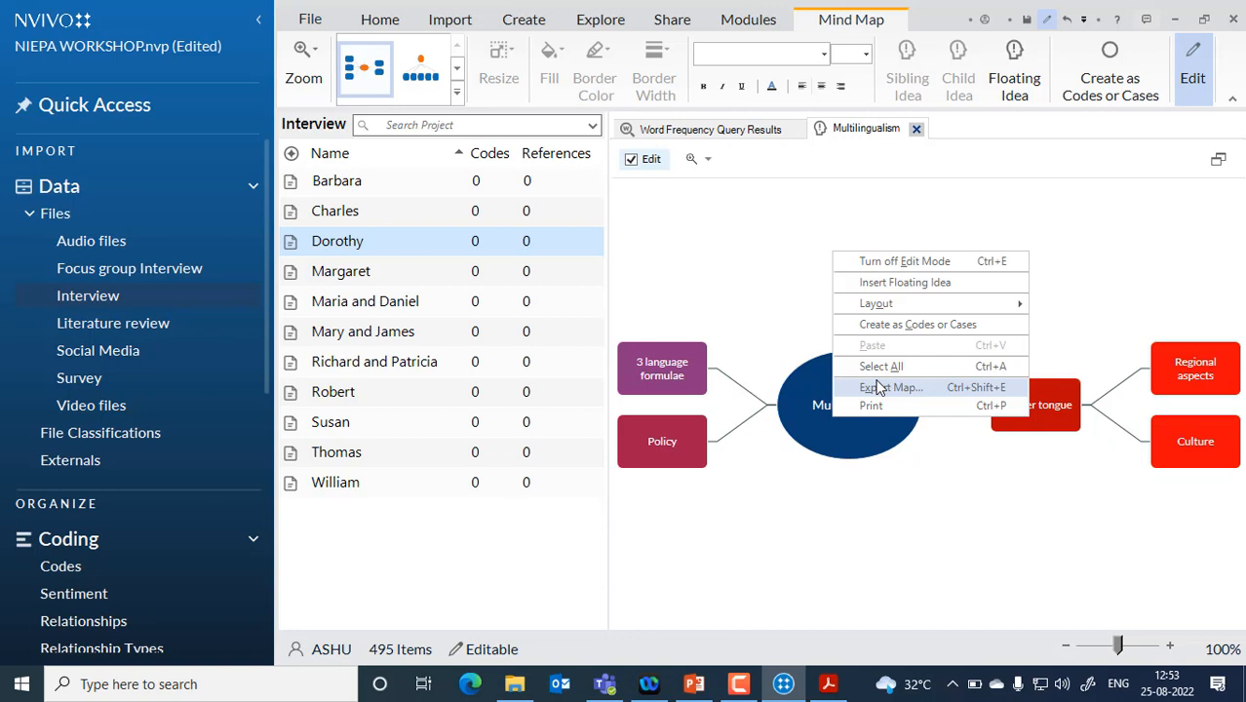
{"action": "left_click", "coordinate": [693, 683]}
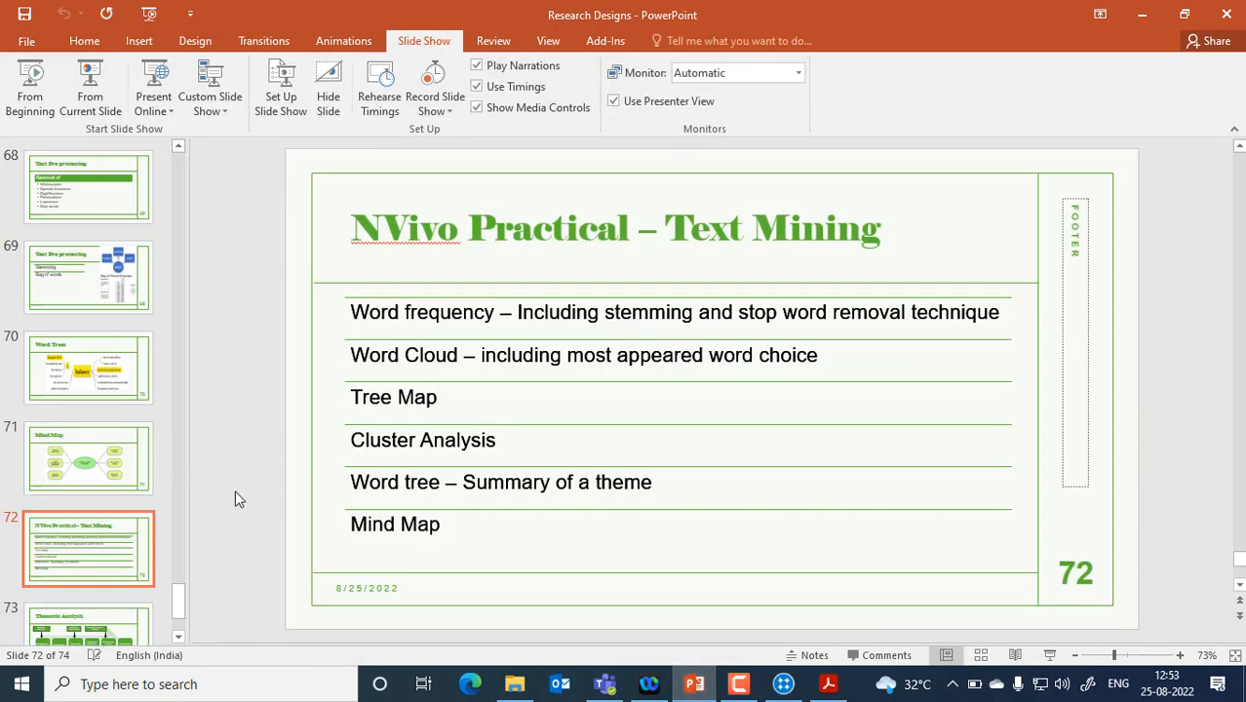
{"action": "scroll", "coordinate": [235, 490], "scroll_direction": "down", "scroll_amount": 1}
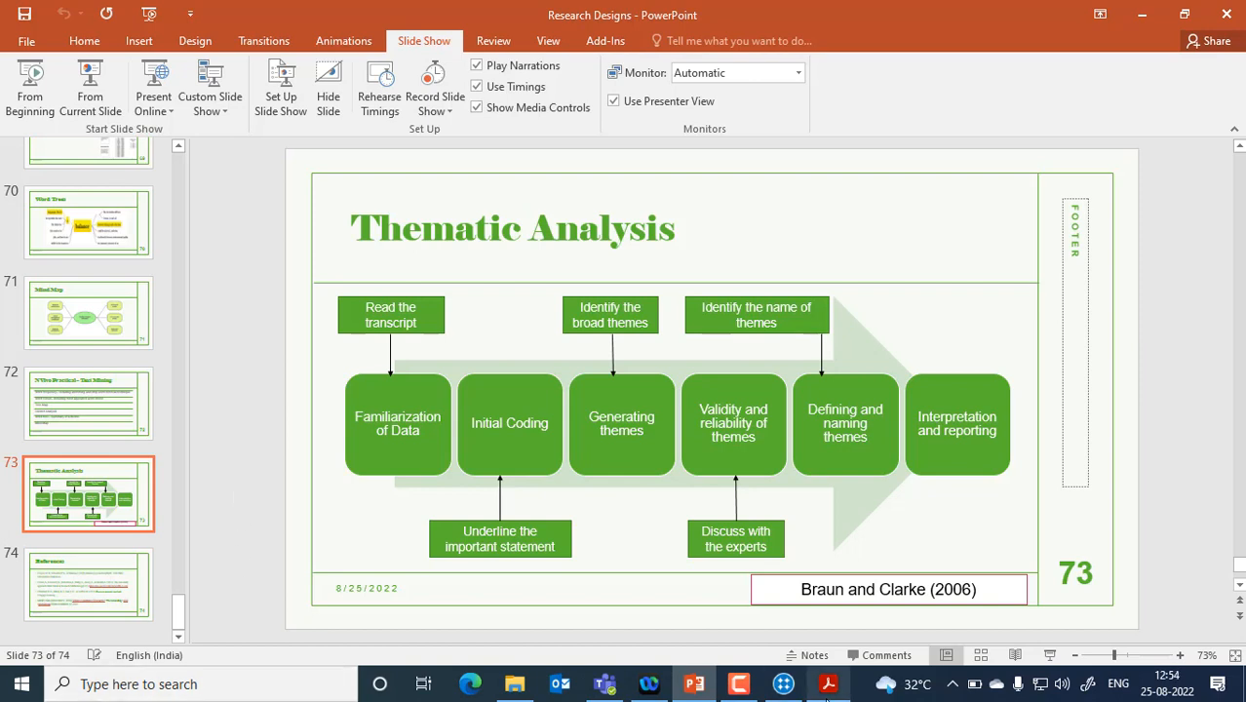
{"action": "left_click", "coordinate": [785, 685]}
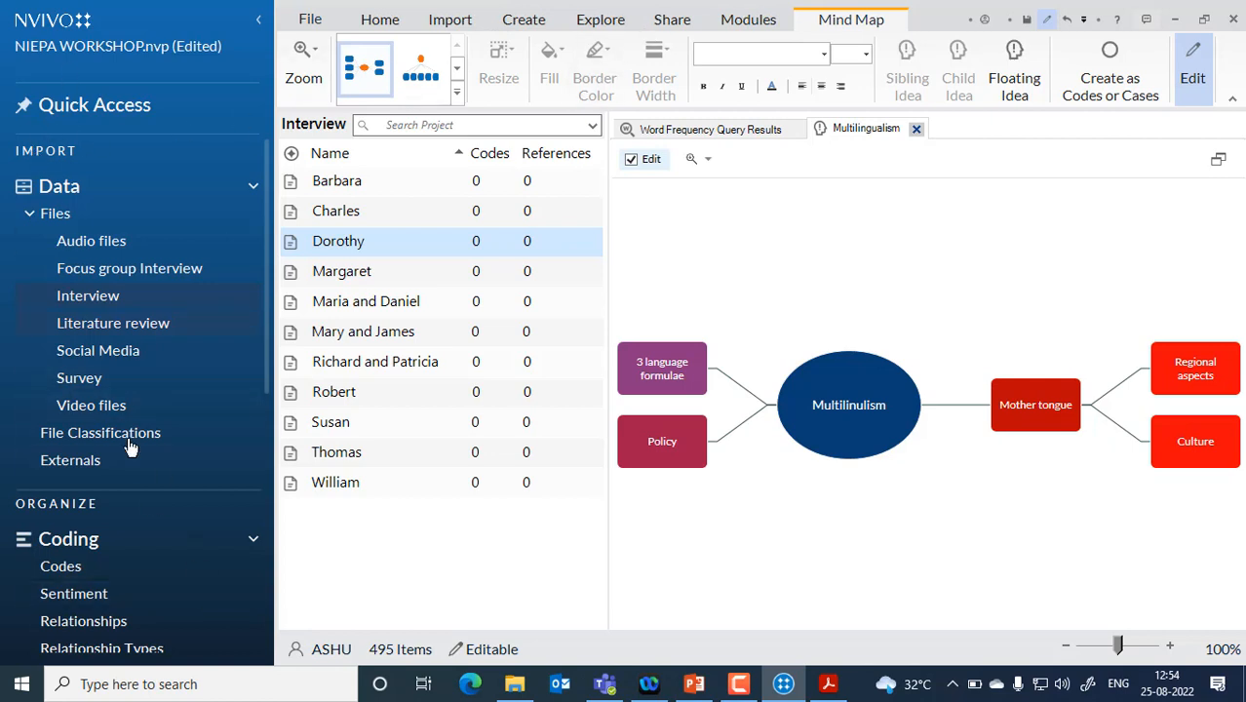
Select the Interview files folder without renaming it, and create a new word frequency query.
{"action": "left_click", "coordinate": [107, 302]}
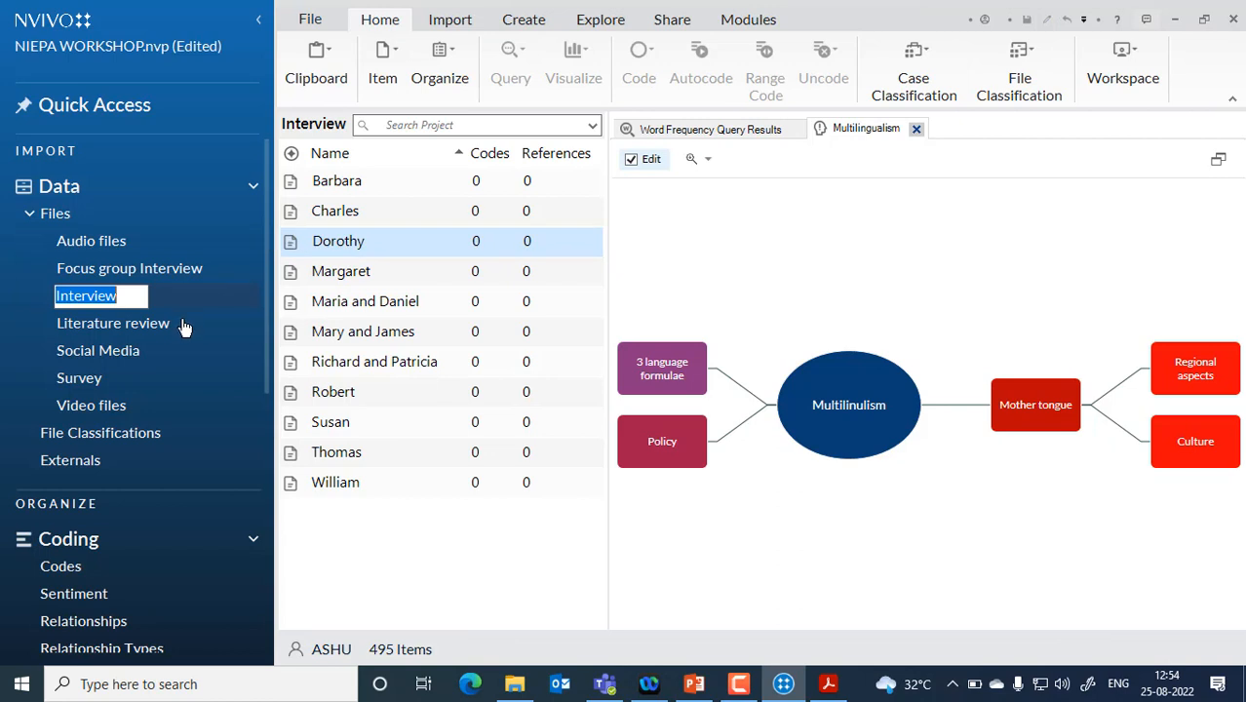
{"action": "left_click", "coordinate": [181, 324]}
{"action": "left_click", "coordinate": [78, 296]}
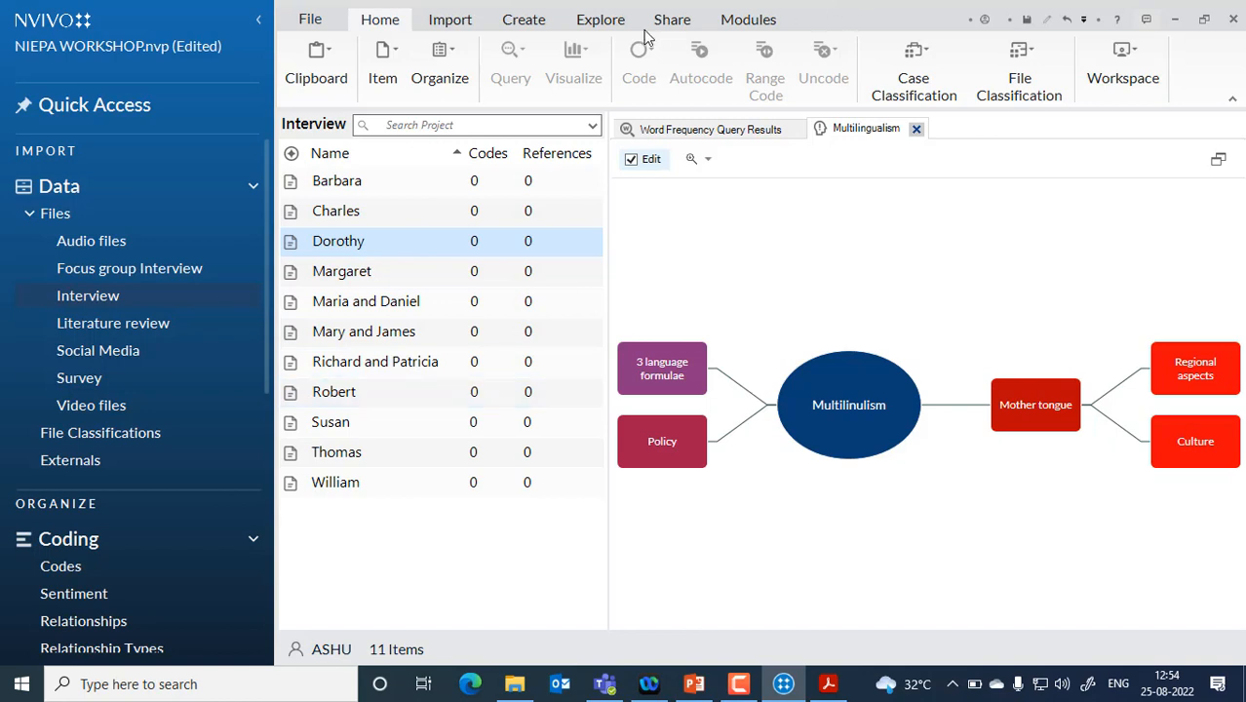
{"action": "left_click", "coordinate": [597, 22]}
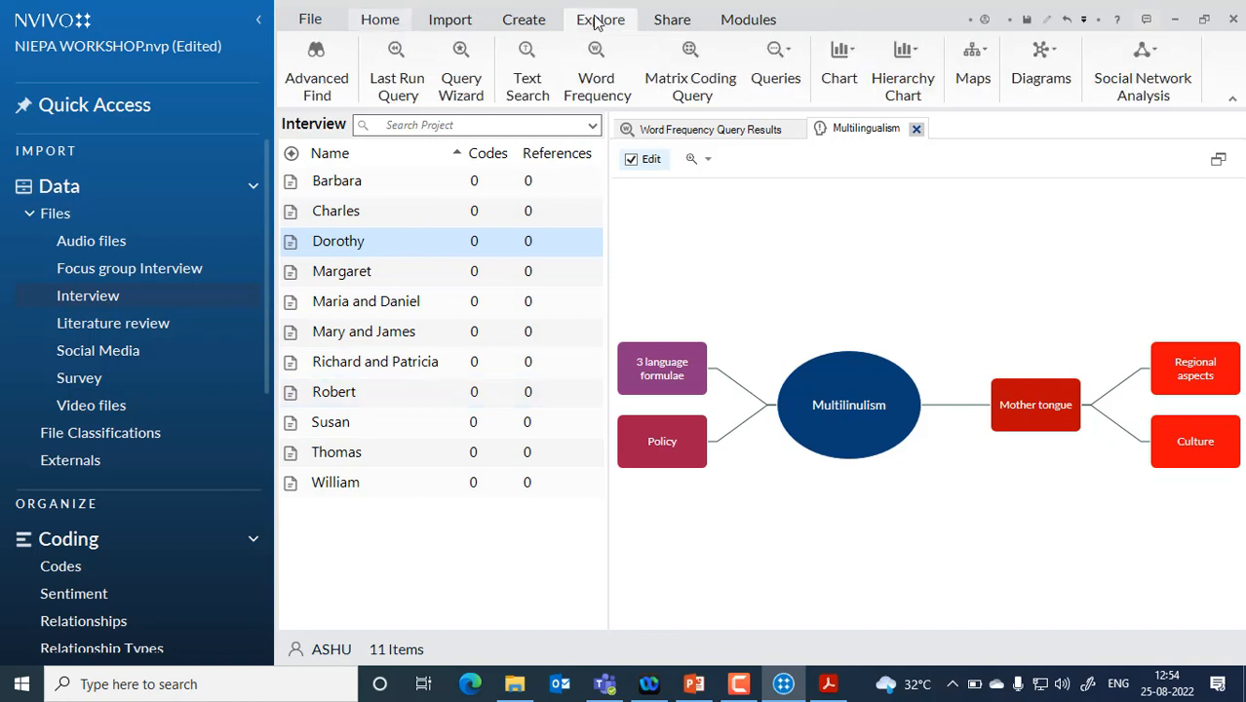
{"action": "left_click", "coordinate": [598, 81]}
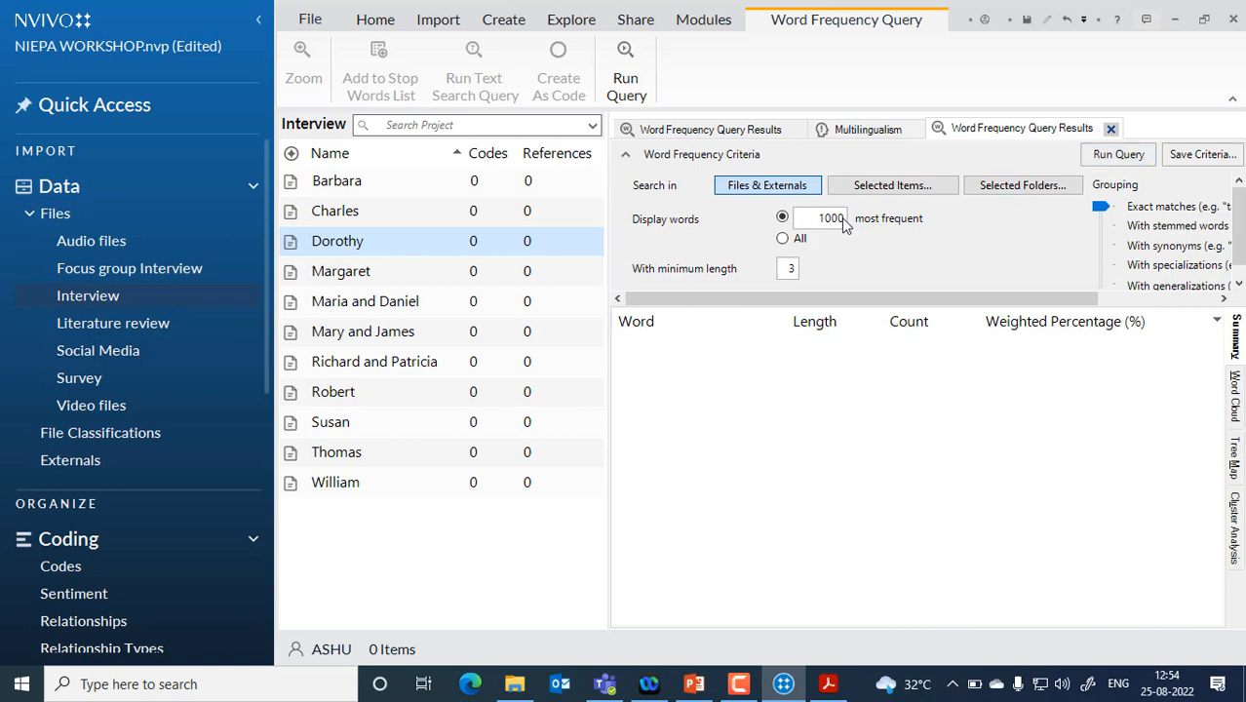
Limit the word frequency query to the 100 most frequent words.
{"action": "key", "text": "BackSpace"}
{"action": "key", "text": "BackSpace"}
{"action": "key", "text": "BackSpace"}
{"action": "key", "text": "BackSpace"}
{"action": "type", "text": "500"}
{"action": "key", "text": "BackSpace"}
{"action": "key", "text": "BackSpace"}
{"action": "key", "text": "BackSpace"}
{"action": "type", "text": "100"}
Set the query's minimum word length to 7 and its grouping to "With stemmed words".
{"action": "left_click", "coordinate": [791, 271]}
{"action": "key", "text": "BackSpace"}
{"action": "type", "text": "7"}
{"action": "left_click_drag", "start_coordinate": [1101, 207], "coordinate": [1102, 221]}
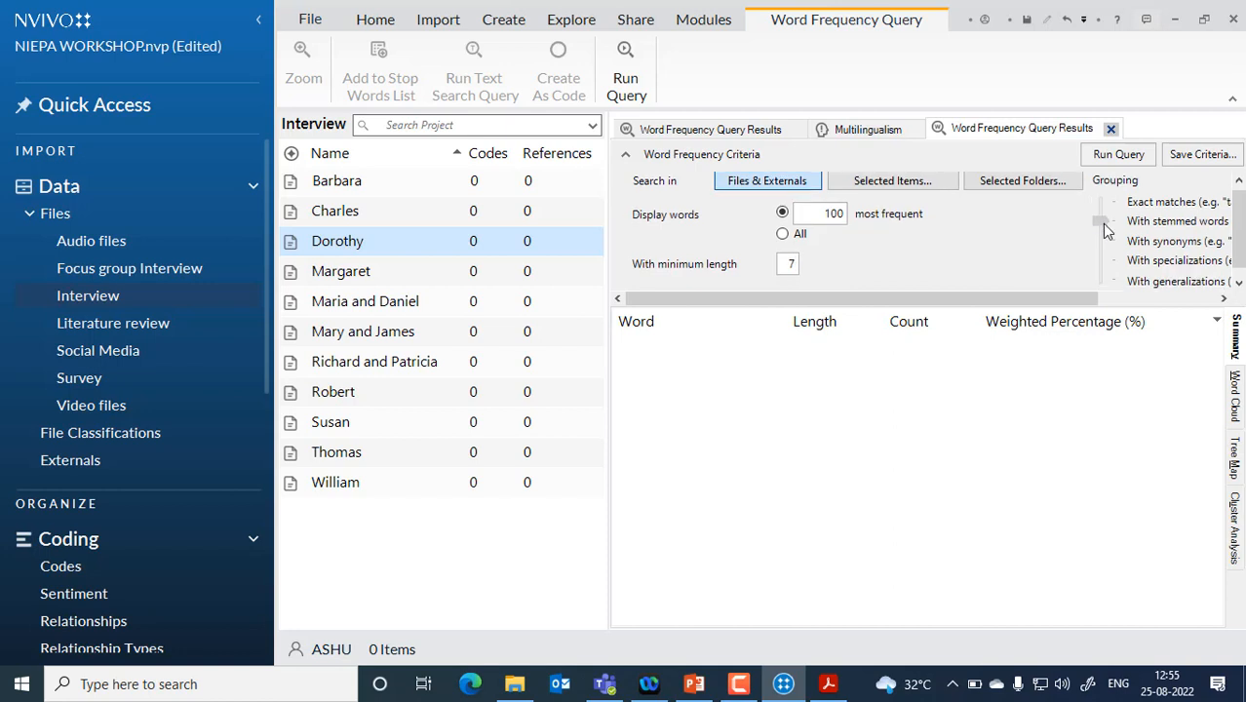
Run the word frequency query and look through the resulting list of words and their similar words.
{"action": "left_click_drag", "start_coordinate": [1062, 300], "coordinate": [1154, 306]}
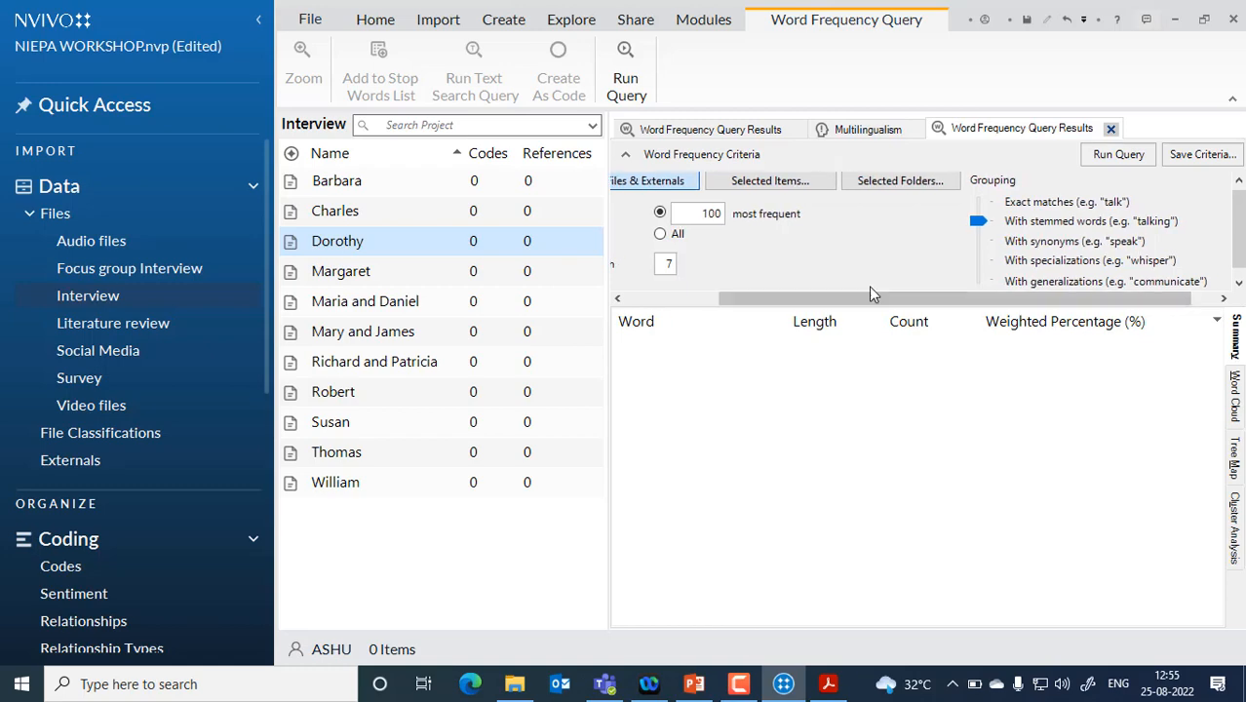
{"action": "left_click", "coordinate": [1134, 157]}
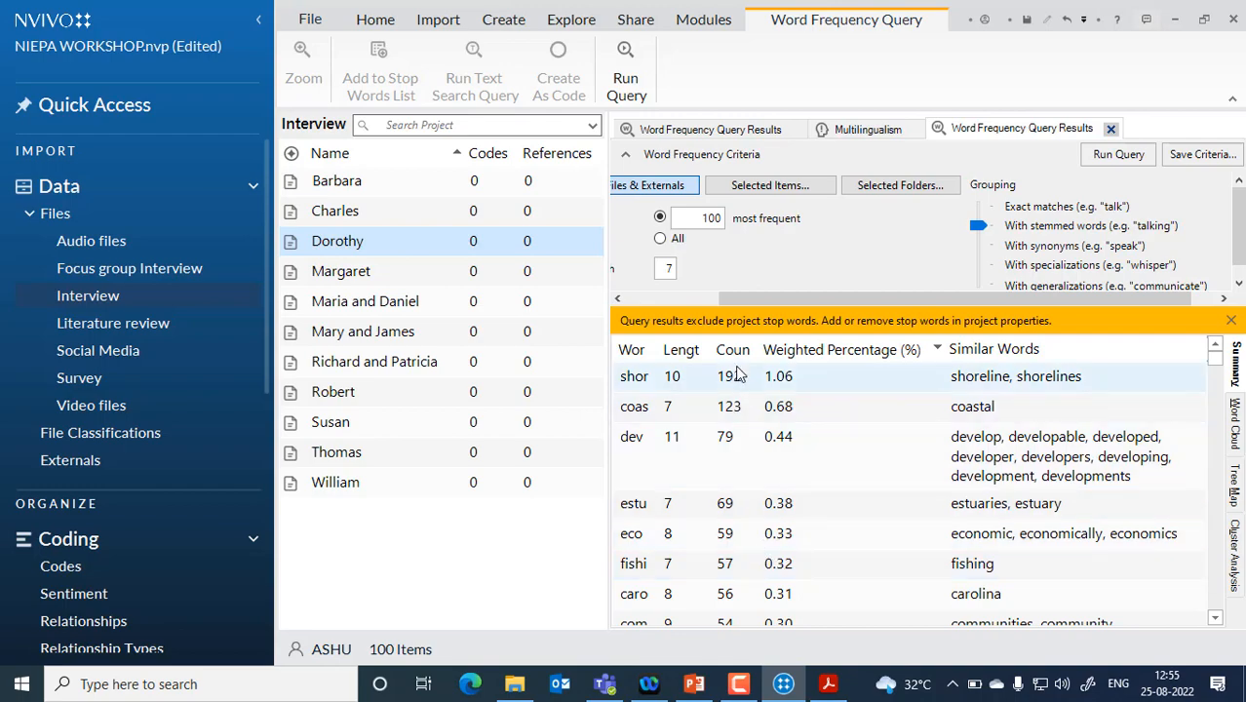
{"action": "scroll", "coordinate": [762, 504], "scroll_direction": "down", "scroll_amount": 10}
{"action": "scroll", "coordinate": [761, 504], "scroll_direction": "down", "scroll_amount": 10}
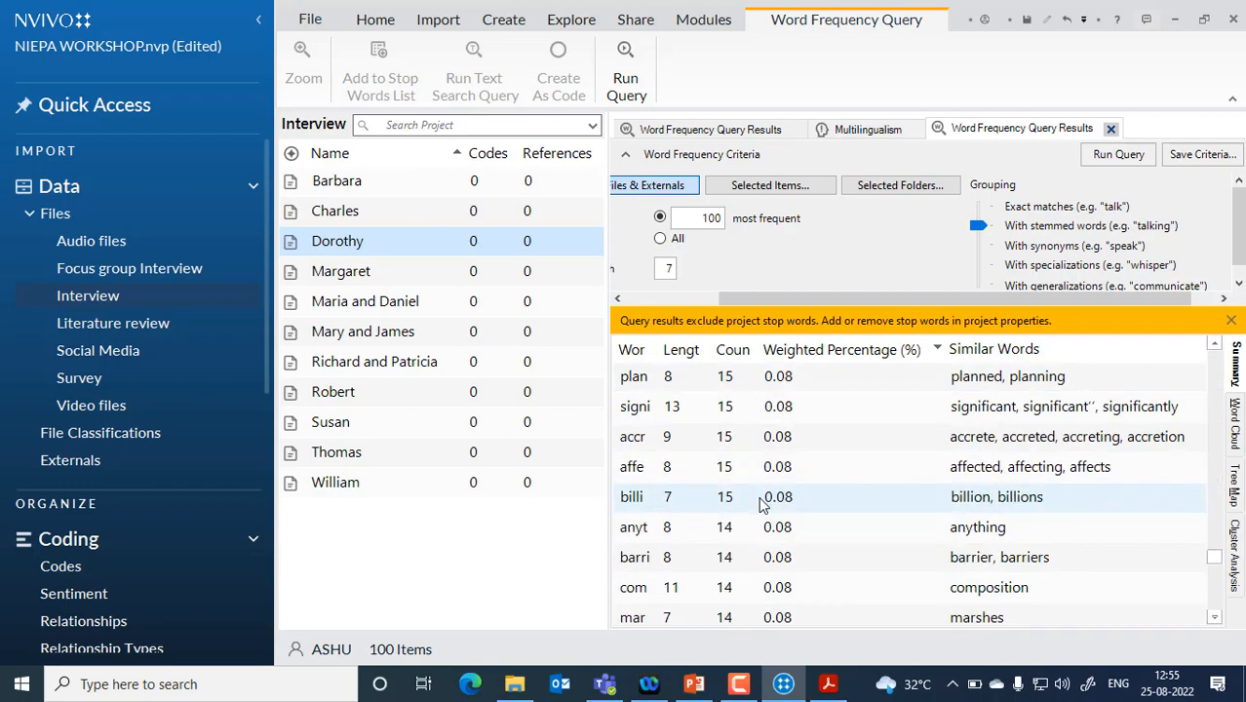
{"action": "scroll", "coordinate": [761, 504], "scroll_direction": "up", "scroll_amount": 5}
{"action": "scroll", "coordinate": [761, 504], "scroll_direction": "down", "scroll_amount": 5}
{"action": "scroll", "coordinate": [761, 504], "scroll_direction": "up", "scroll_amount": 3}
{"action": "scroll", "coordinate": [762, 504], "scroll_direction": "up", "scroll_amount": 8}
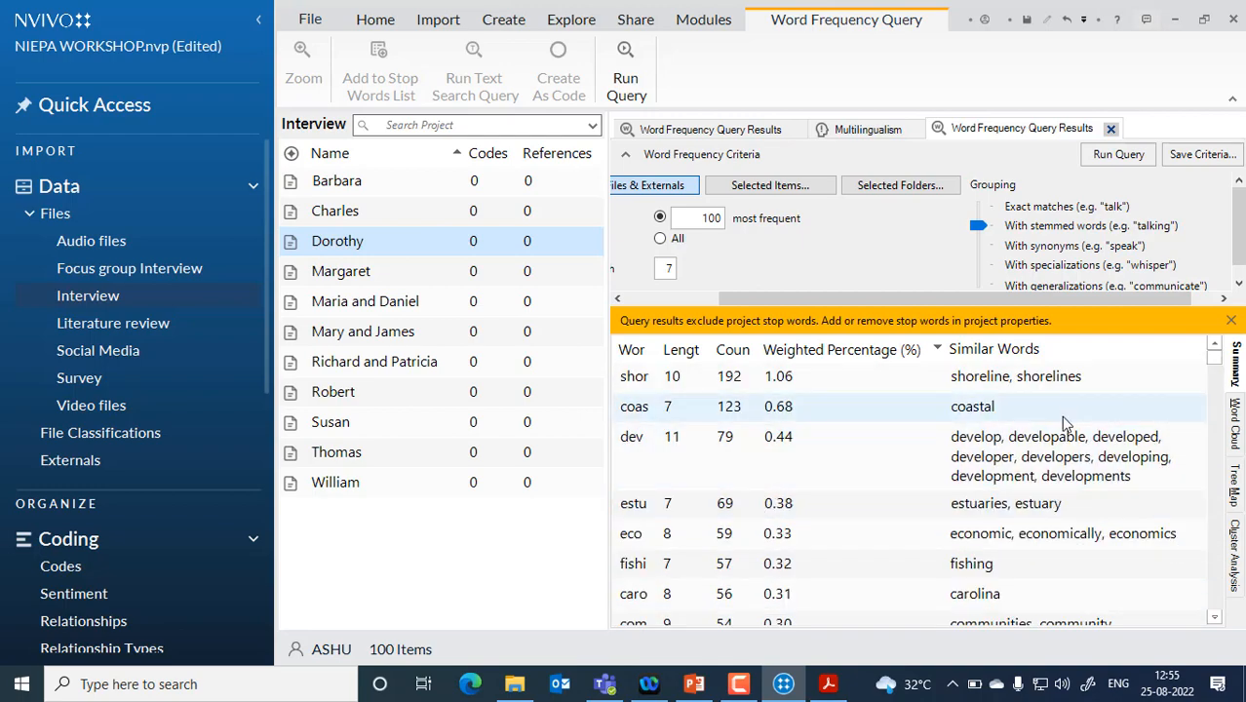
Display the query results as a word cloud and apply the white-and-grey on dark background style.
{"action": "left_click", "coordinate": [1236, 429]}
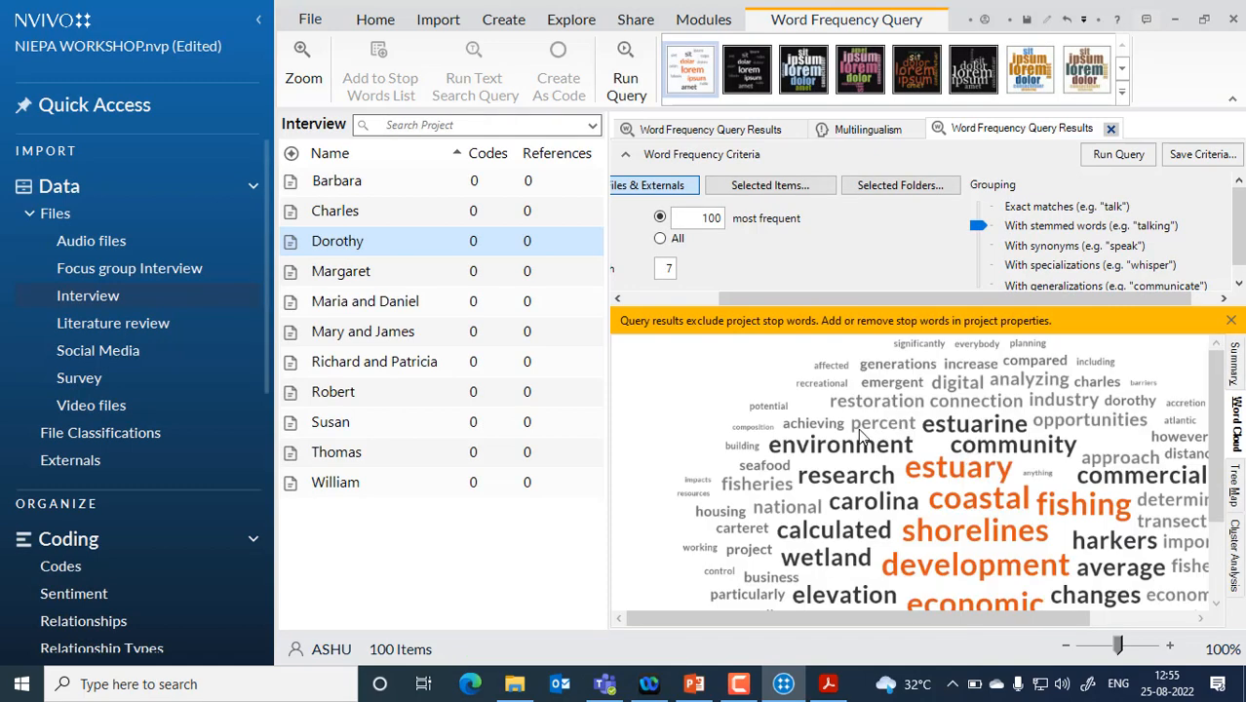
{"action": "left_click", "coordinate": [747, 72]}
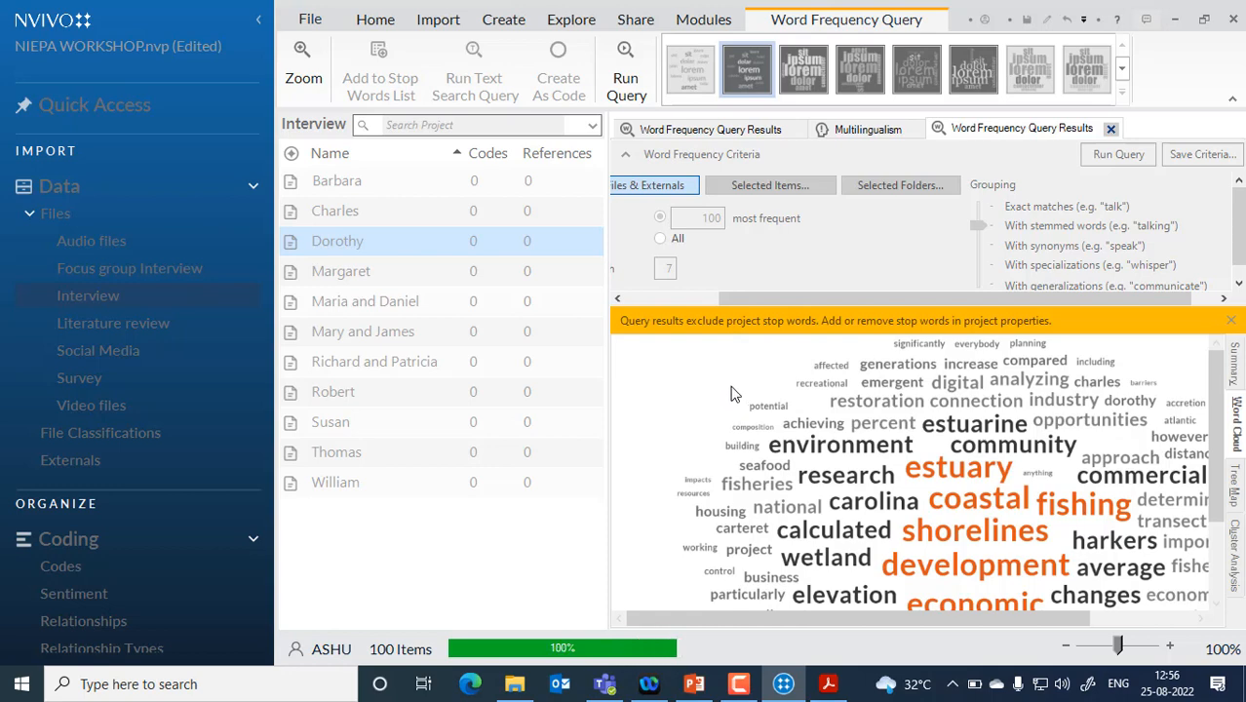
{"action": "right_click", "coordinate": [733, 393]}
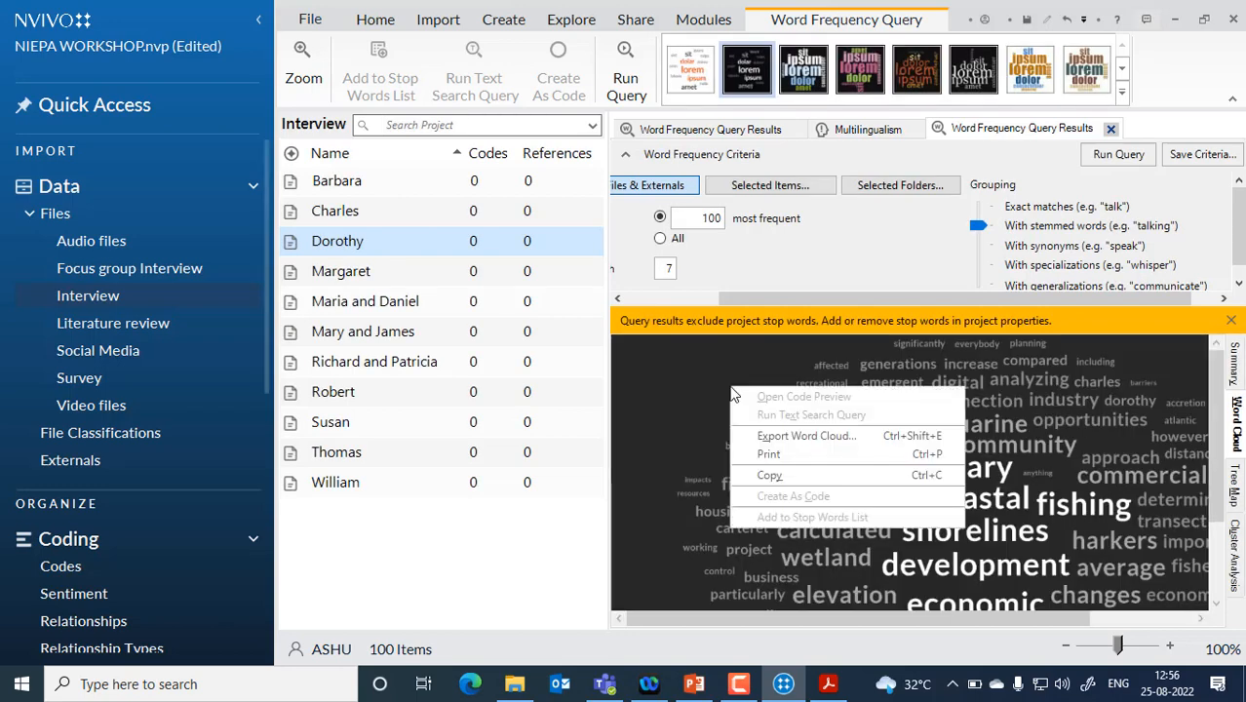
{"action": "left_click", "coordinate": [697, 433]}
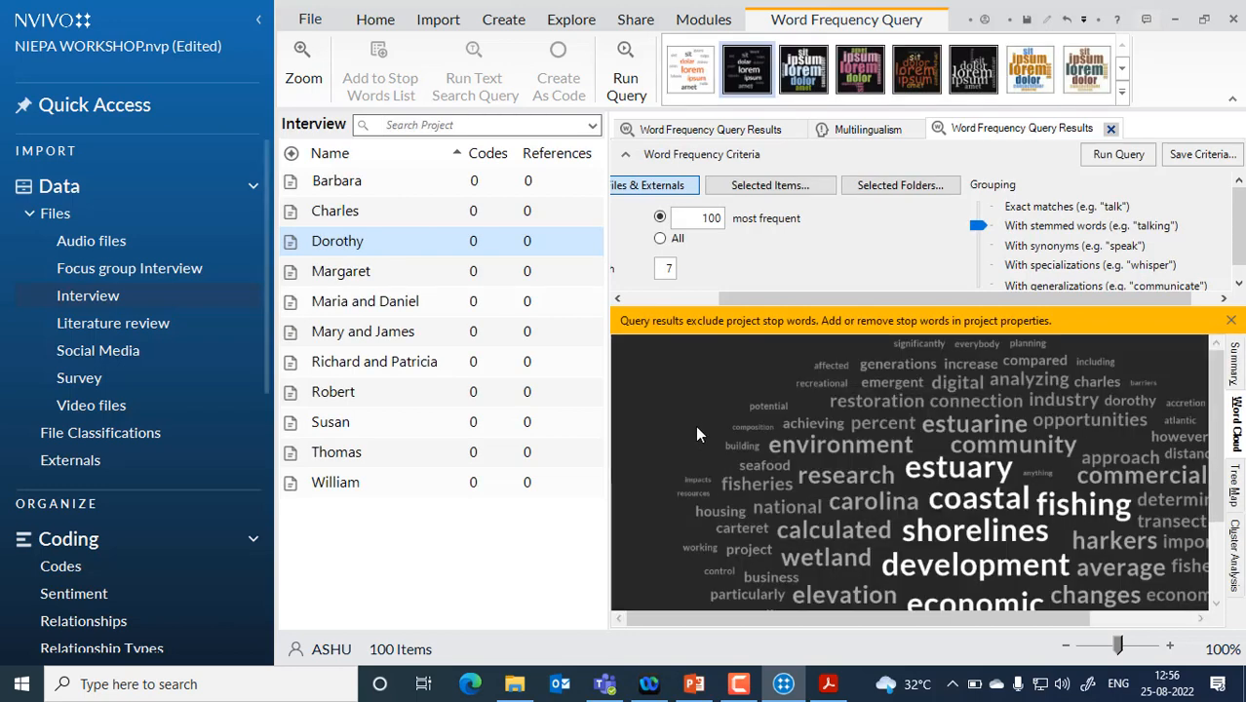
View the query results as a tree map and as a cluster analysis.
{"action": "left_click", "coordinate": [1235, 485]}
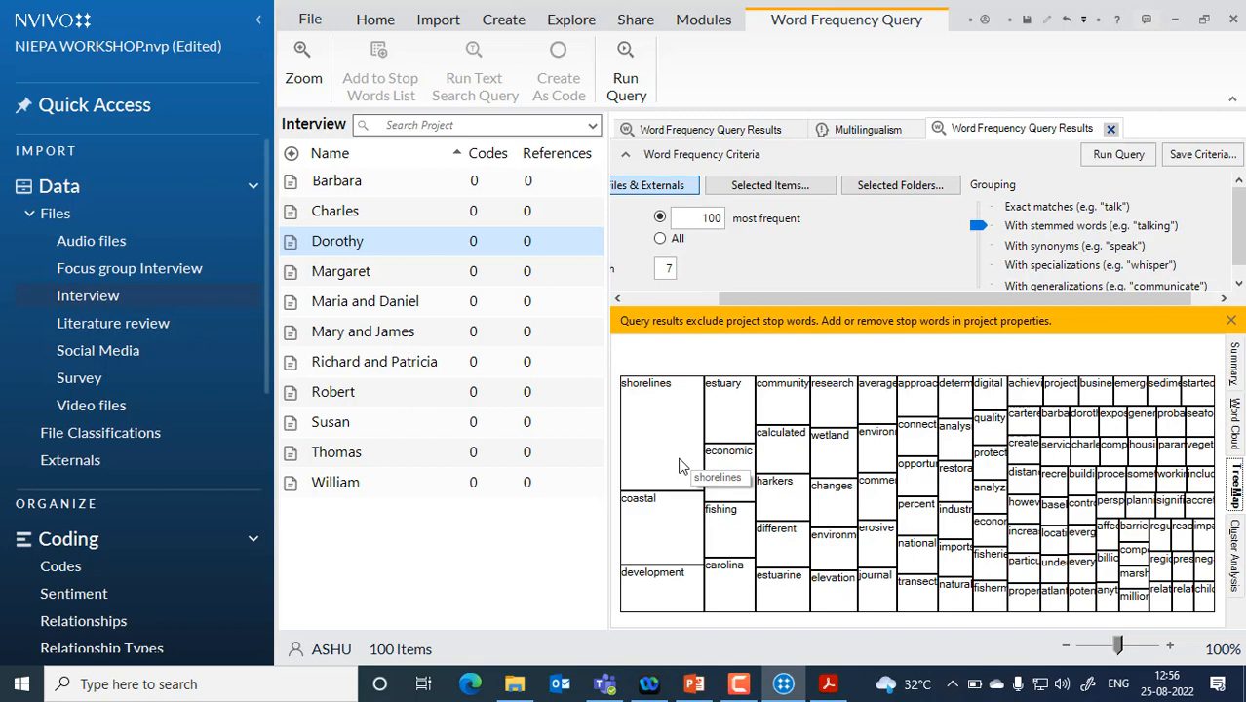
{"action": "left_click", "coordinate": [1234, 555]}
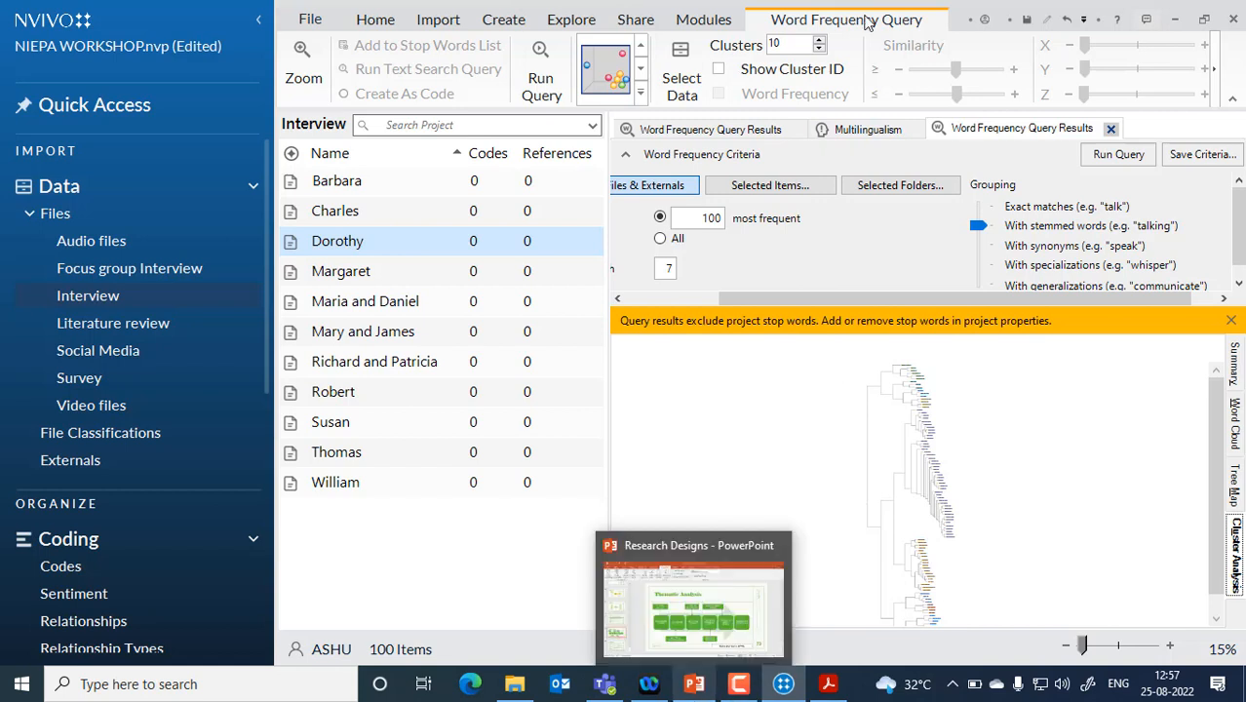
{"action": "left_click", "coordinate": [580, 20]}
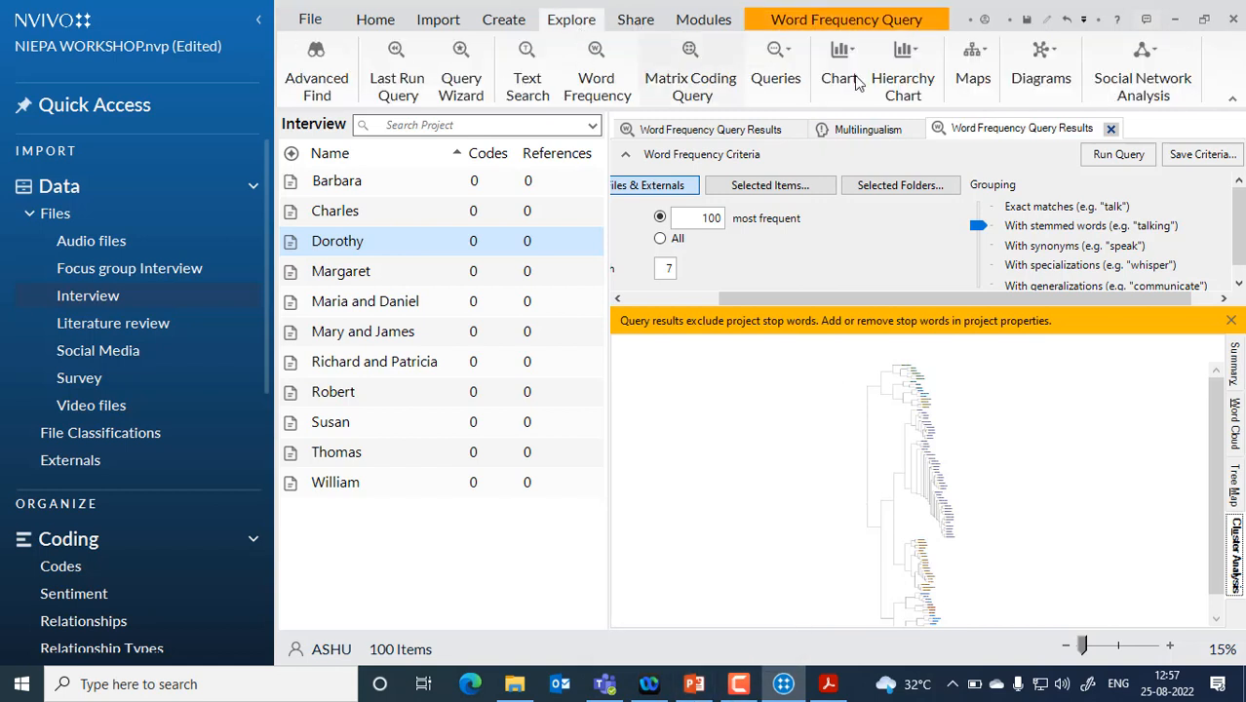
{"action": "left_click", "coordinate": [976, 84]}
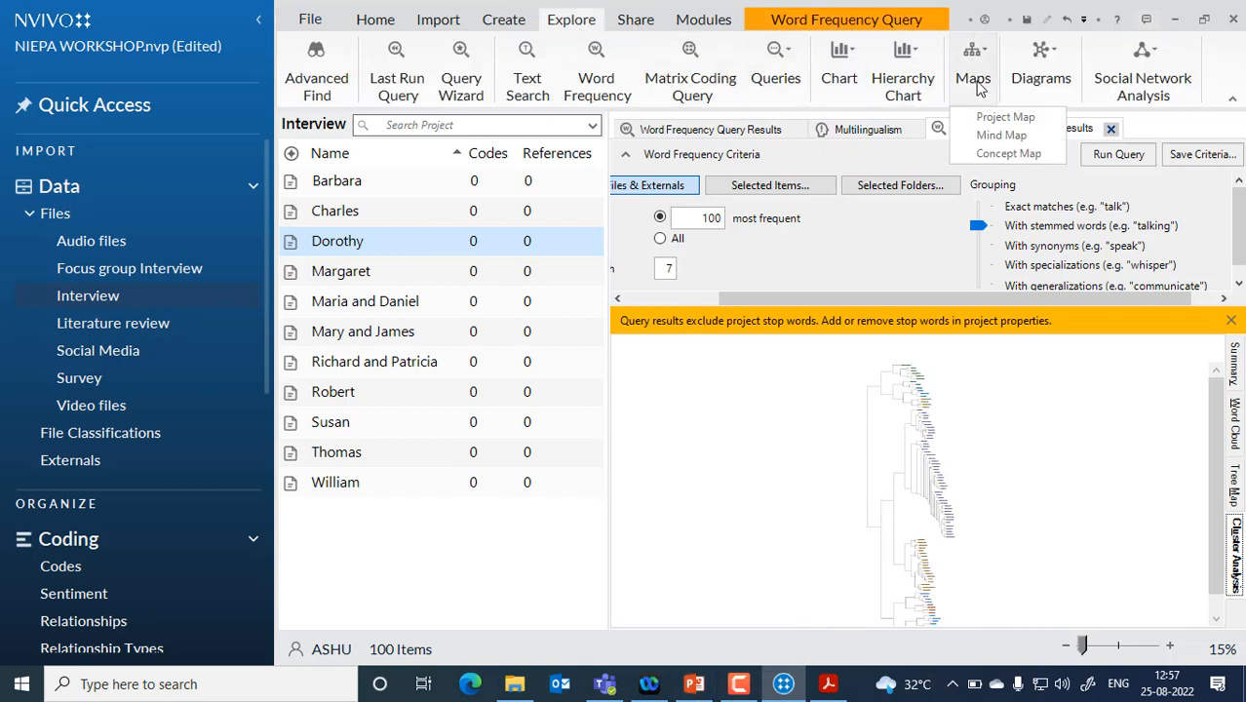
{"action": "left_click", "coordinate": [996, 136]}
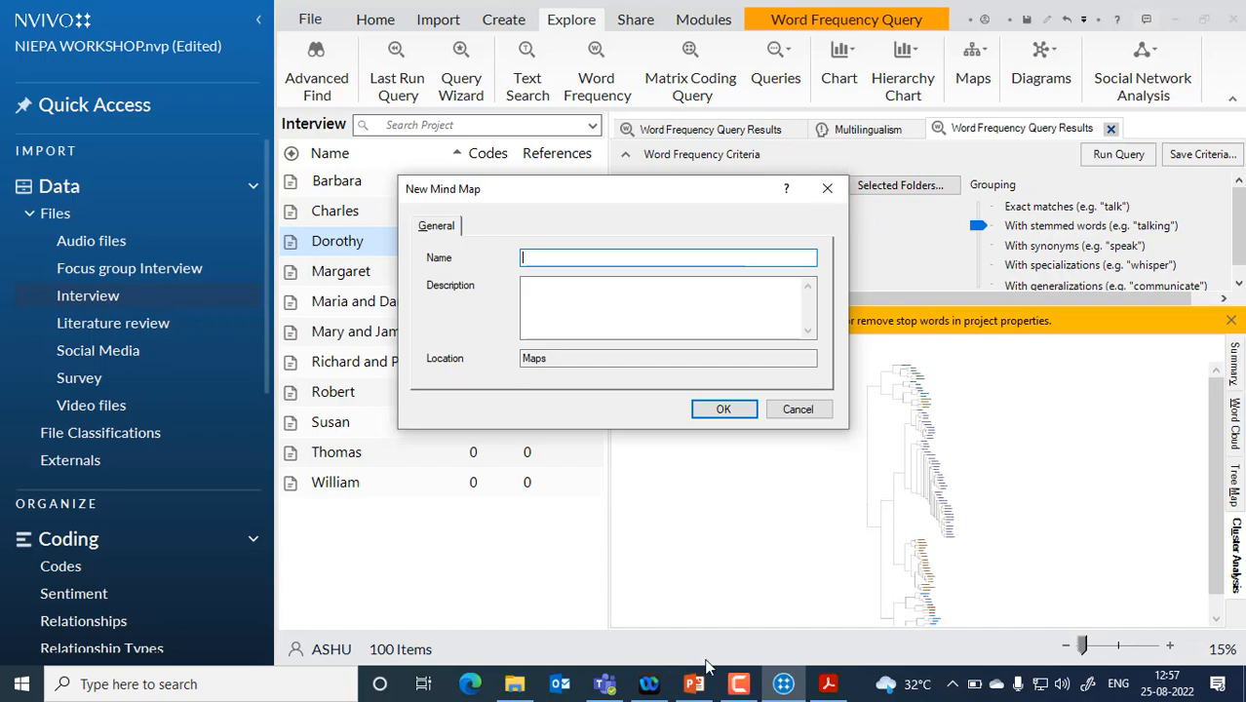
{"action": "left_click", "coordinate": [694, 686]}
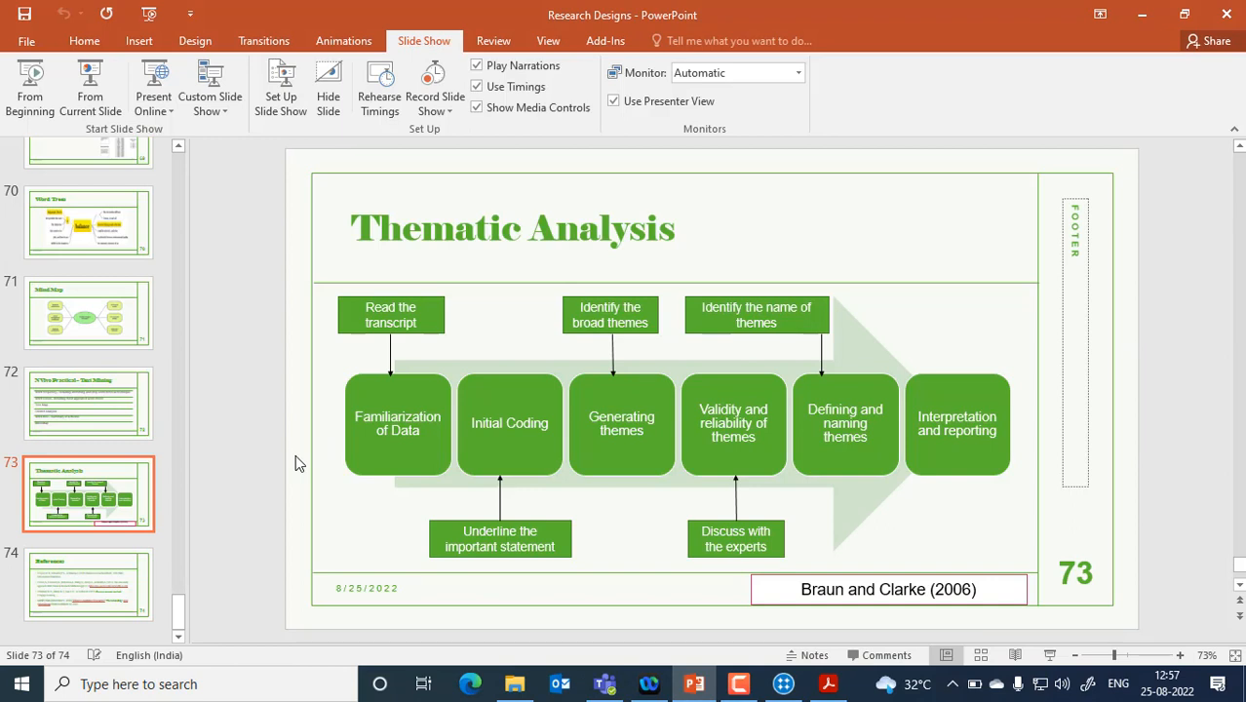
{"action": "left_click", "coordinate": [787, 684]}
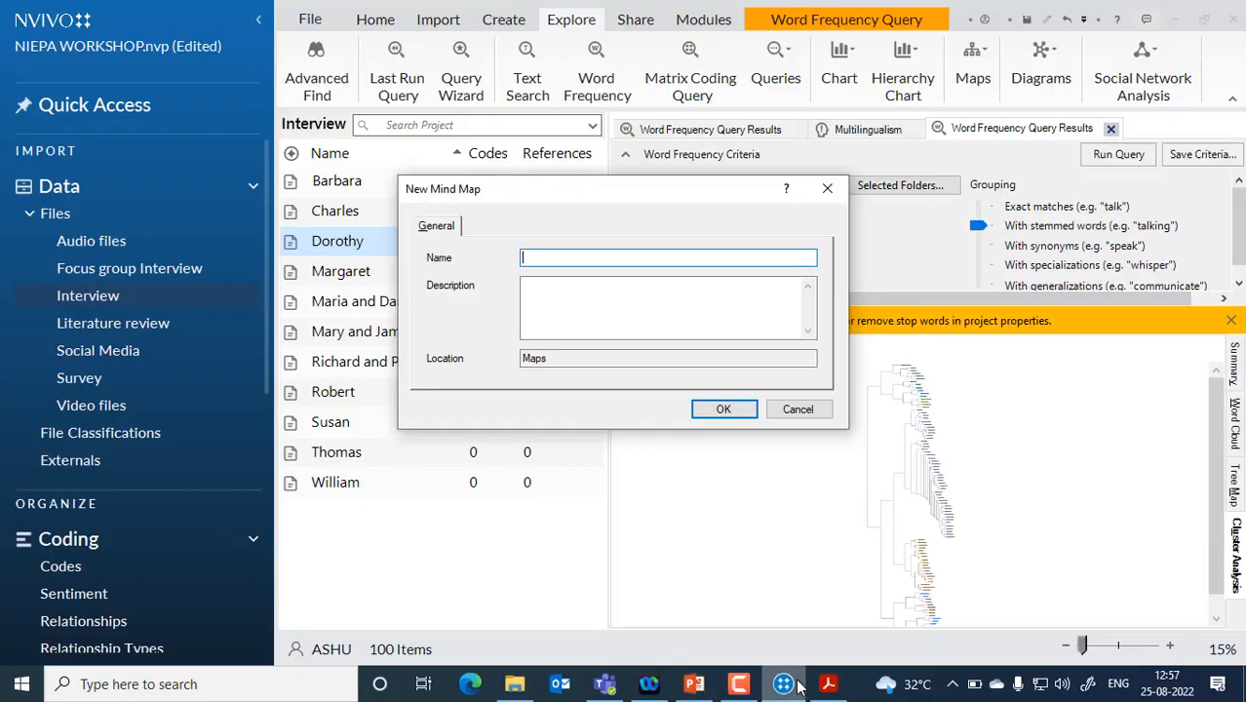
{"action": "left_click", "coordinate": [836, 190]}
Return to the summary of the query results, dismiss the stop words notice and widen the Word column to show full words.
{"action": "left_click", "coordinate": [1233, 375]}
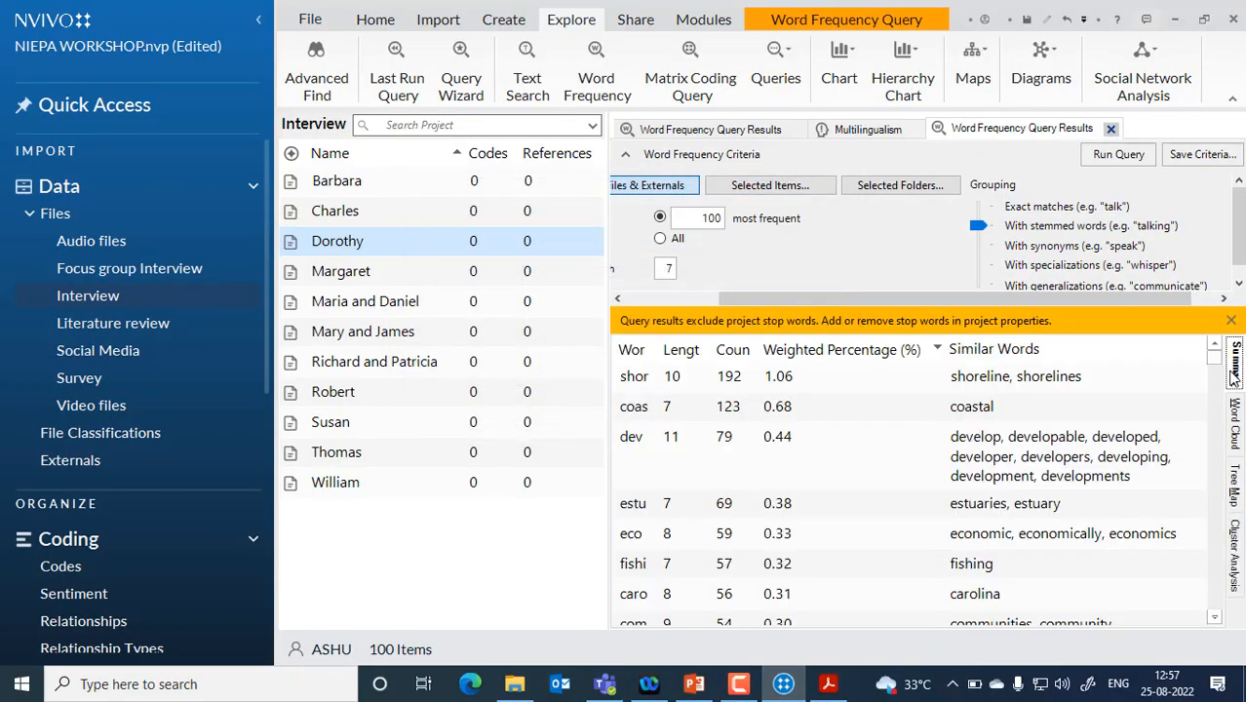
{"action": "left_click", "coordinate": [1230, 320]}
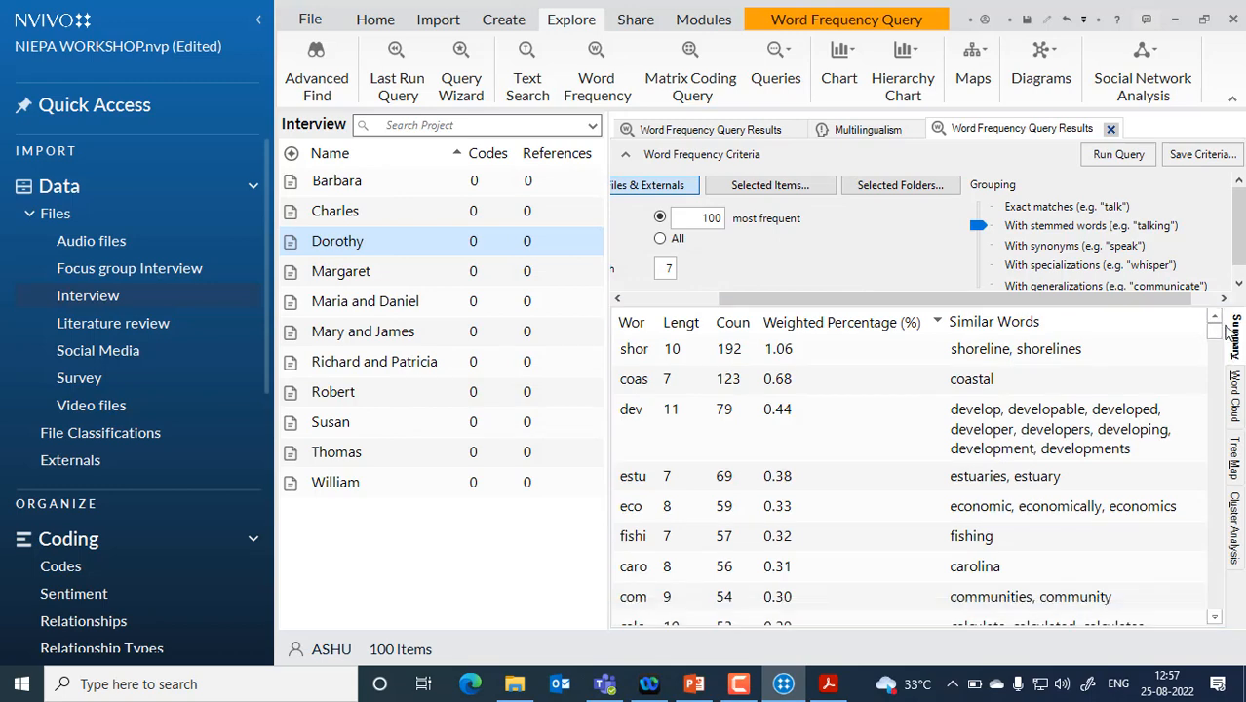
{"action": "left_click_drag", "start_coordinate": [925, 294], "coordinate": [716, 297]}
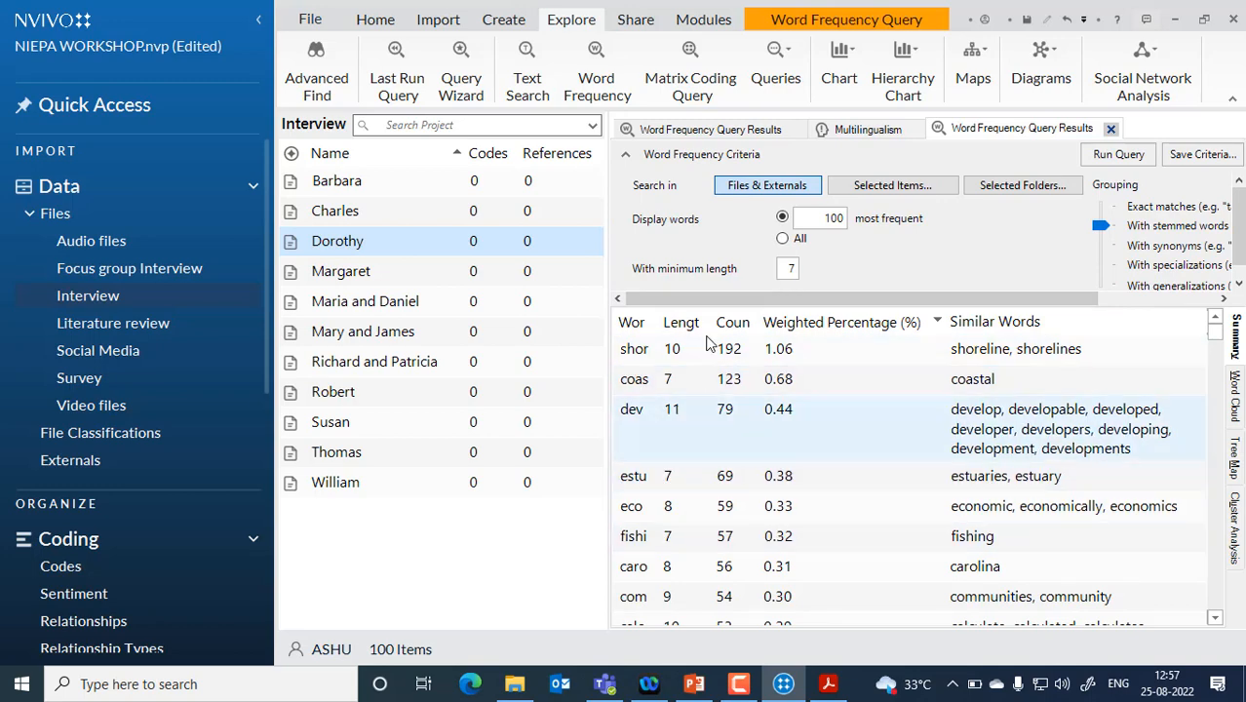
{"action": "left_click_drag", "start_coordinate": [653, 311], "coordinate": [782, 307]}
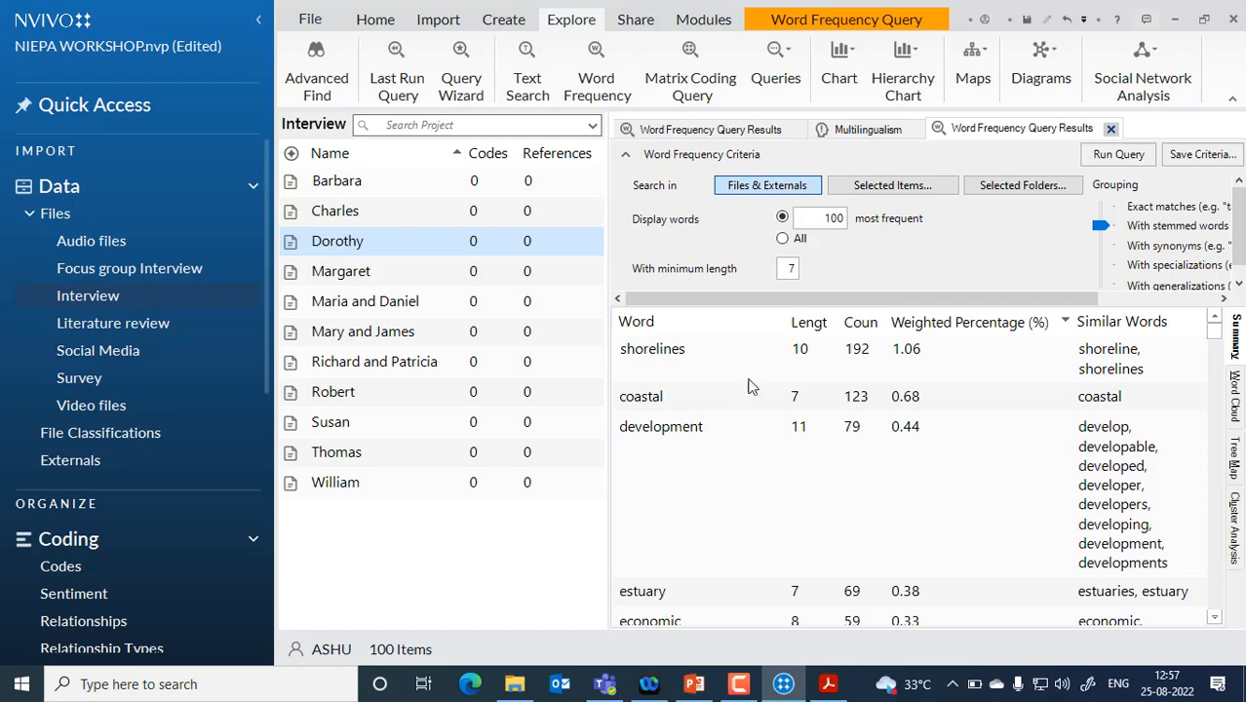
Add the interviewee's first name listed between "service" and "compared" to the stop words list, and rerun the query.
{"action": "scroll", "coordinate": [712, 481], "scroll_direction": "down", "scroll_amount": 10}
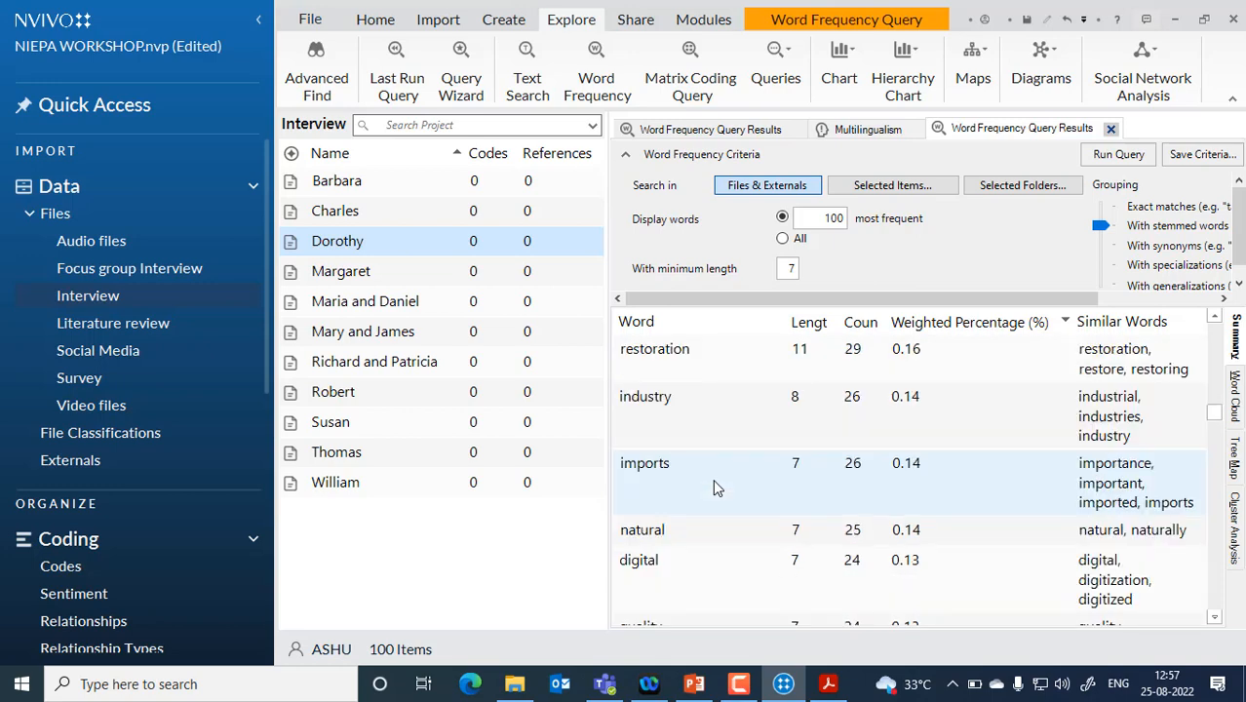
{"action": "scroll", "coordinate": [713, 481], "scroll_direction": "down", "scroll_amount": 5}
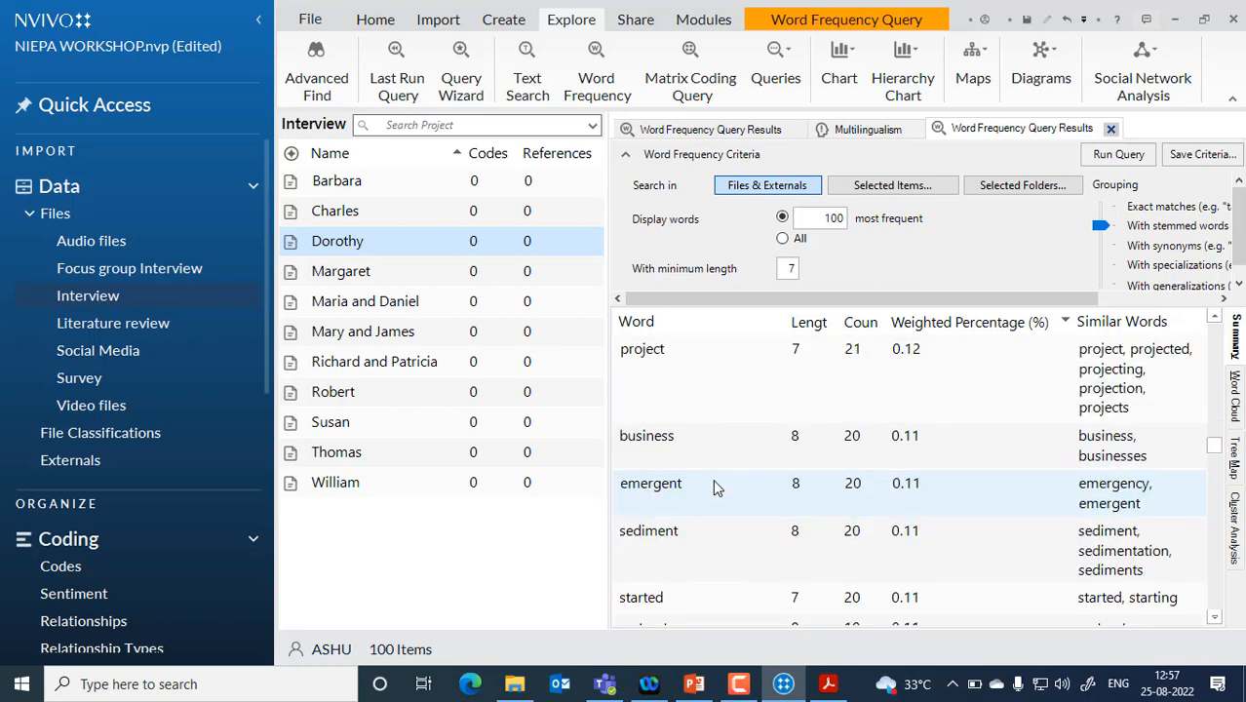
{"action": "scroll", "coordinate": [713, 488], "scroll_direction": "down", "scroll_amount": 3}
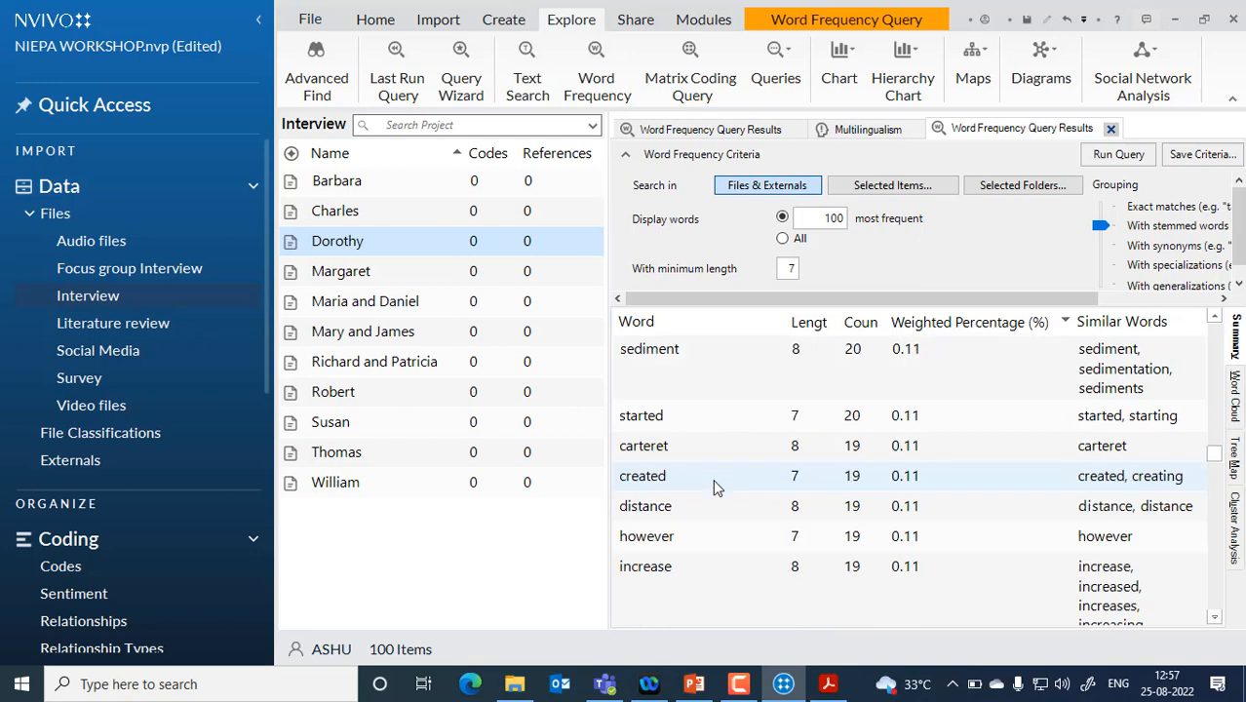
{"action": "scroll", "coordinate": [713, 487], "scroll_direction": "down", "scroll_amount": 3}
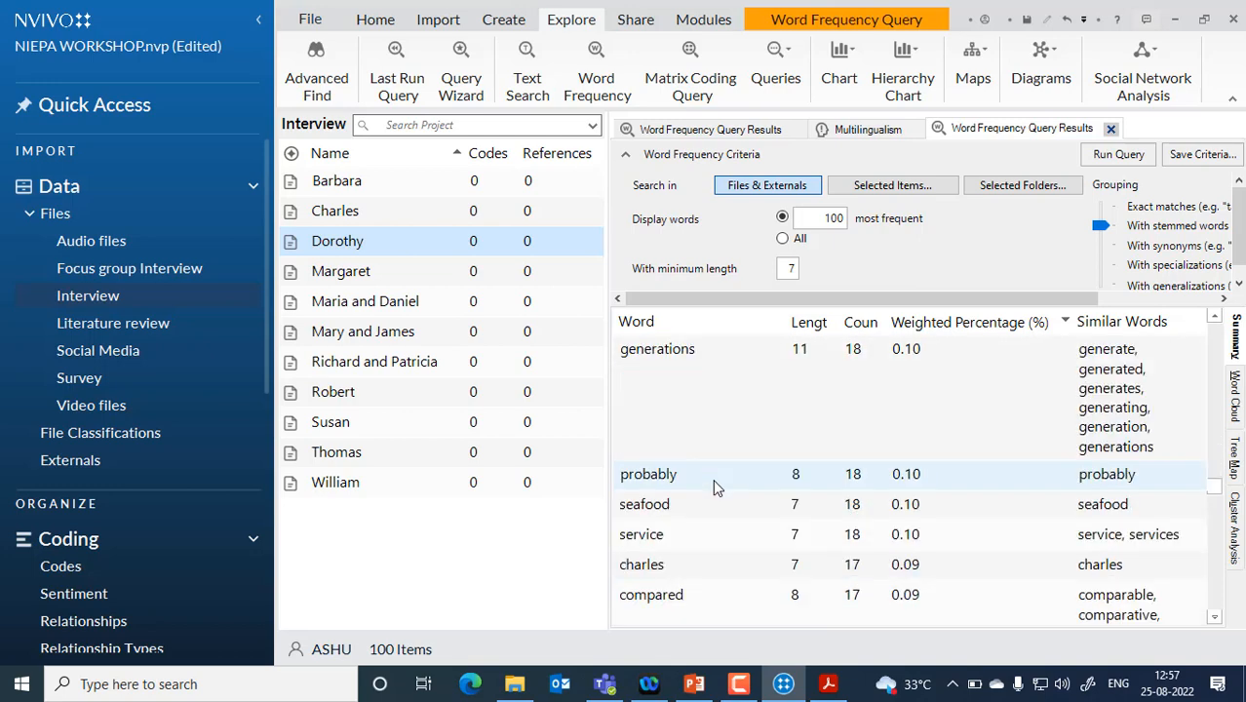
{"action": "scroll", "coordinate": [713, 479], "scroll_direction": "down", "scroll_amount": 4}
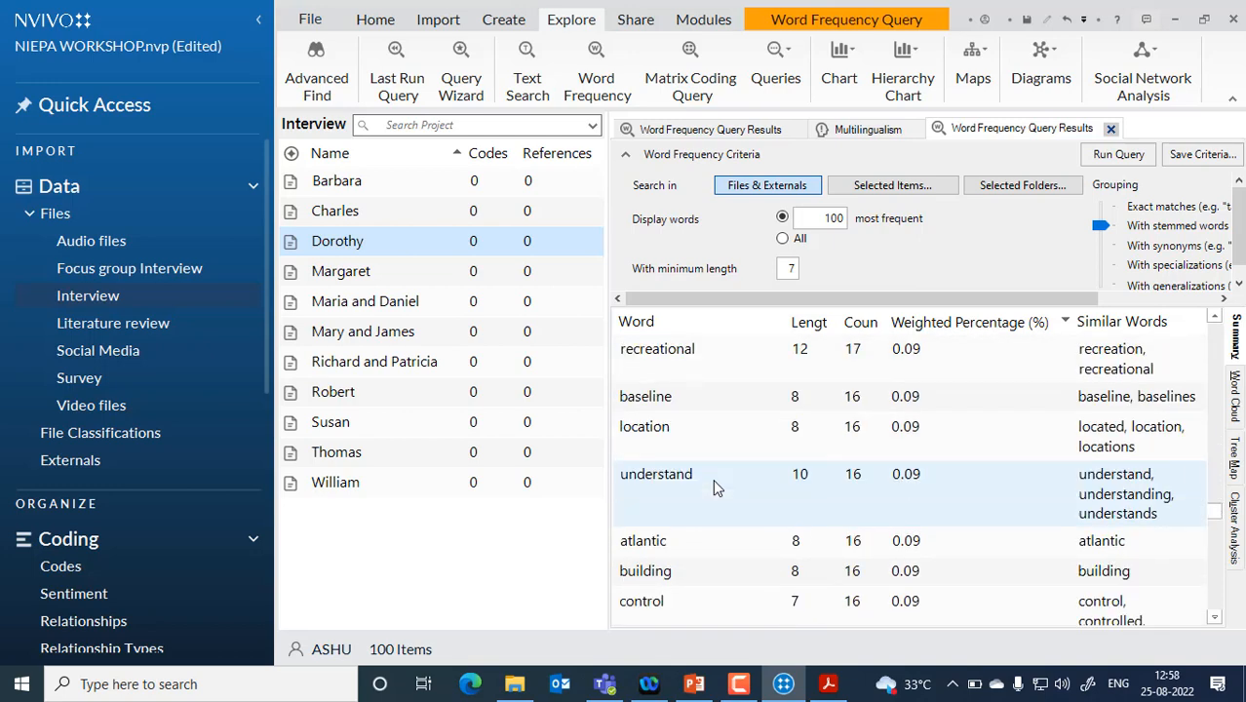
{"action": "scroll", "coordinate": [713, 479], "scroll_direction": "up", "scroll_amount": 4}
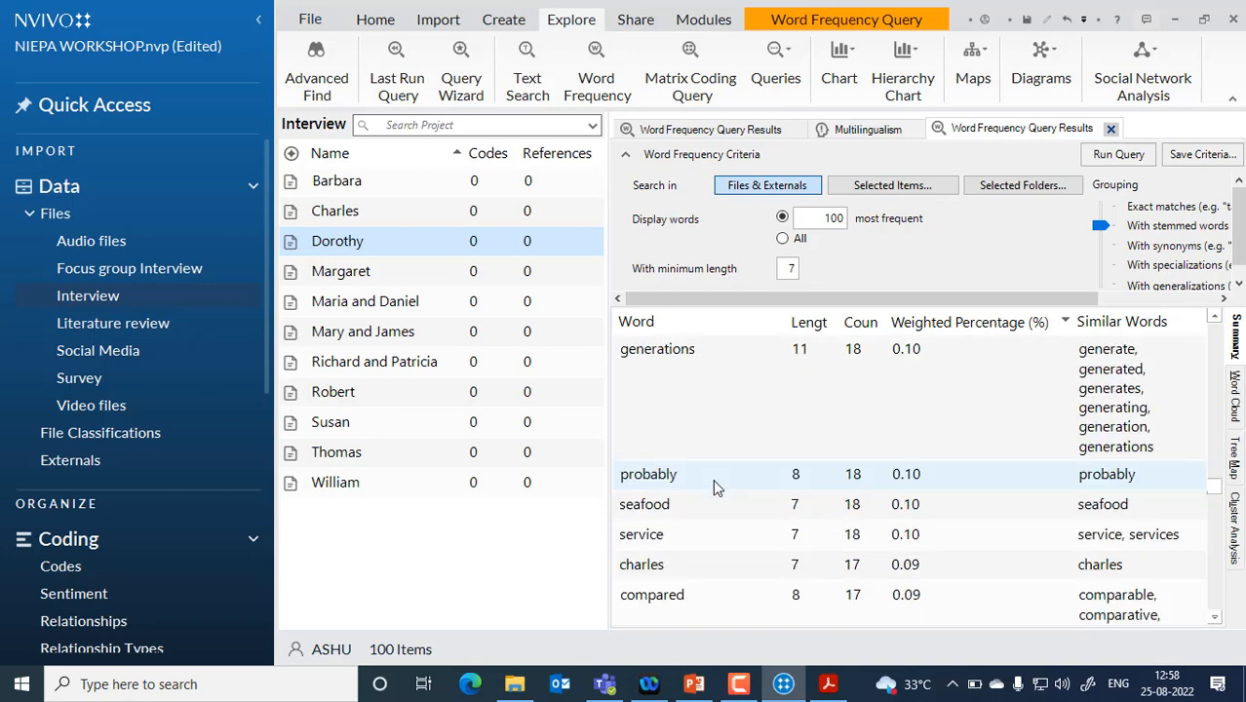
{"action": "left_click", "coordinate": [662, 568]}
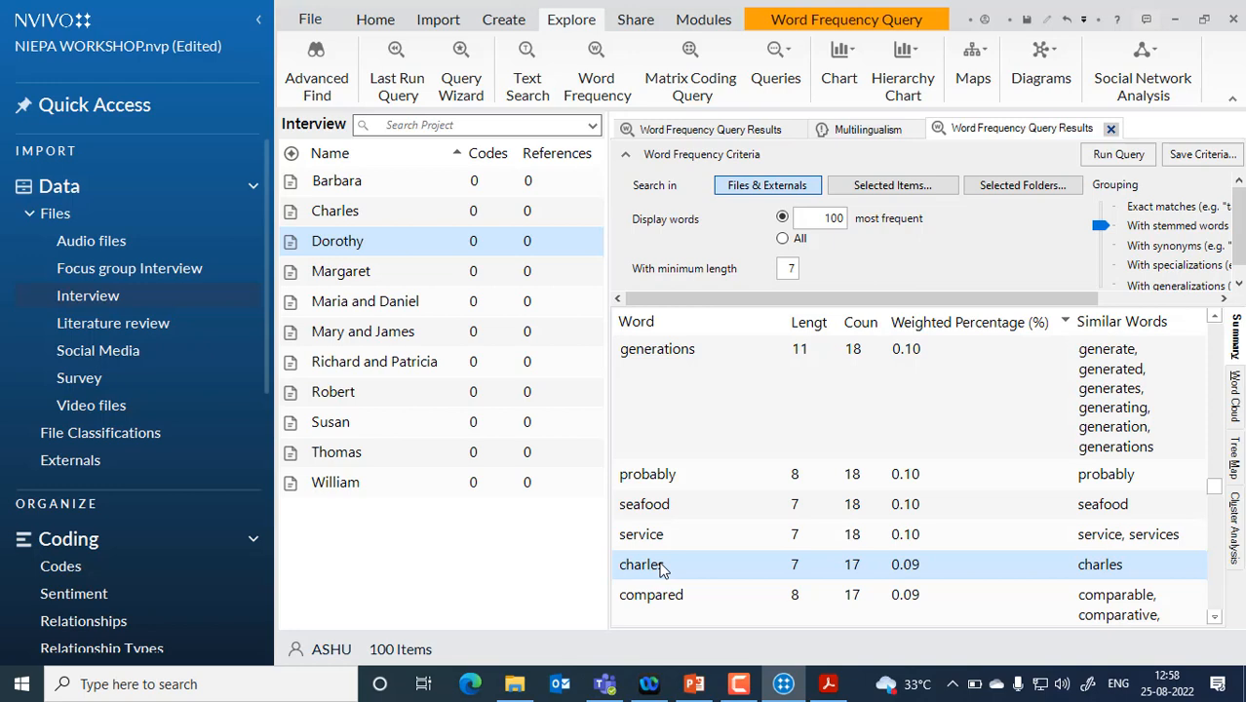
{"action": "right_click", "coordinate": [662, 568]}
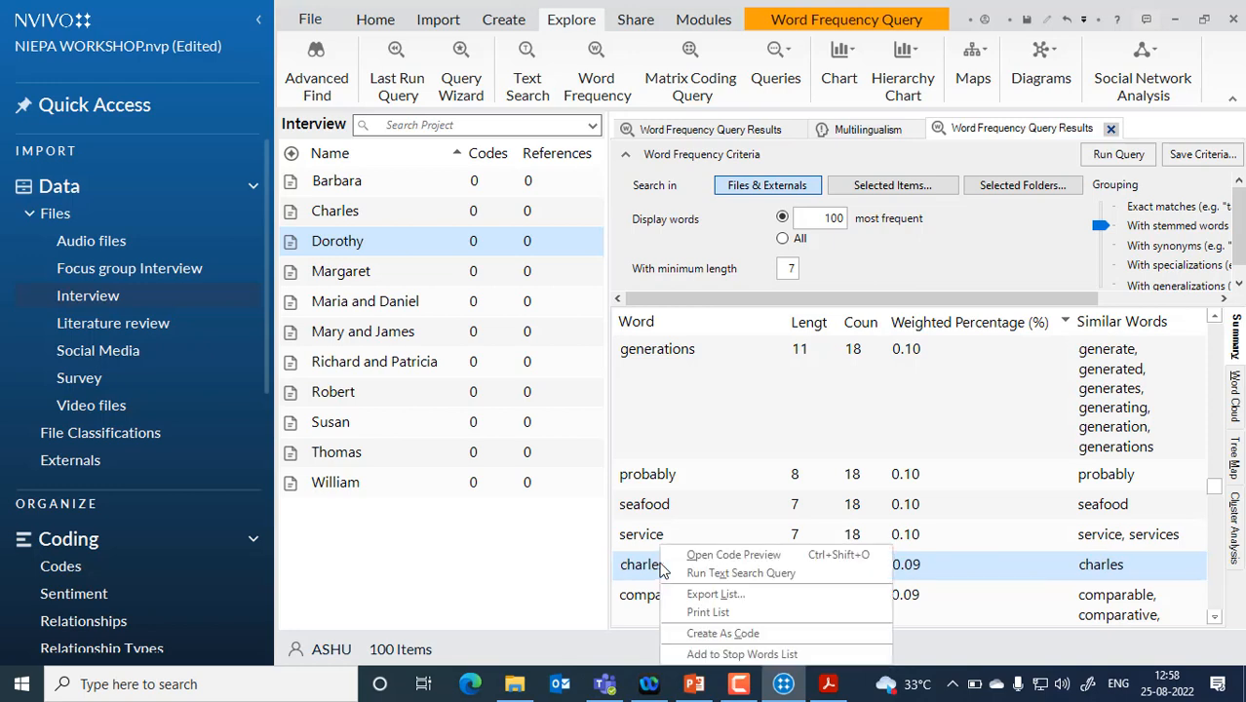
{"action": "left_click", "coordinate": [714, 657]}
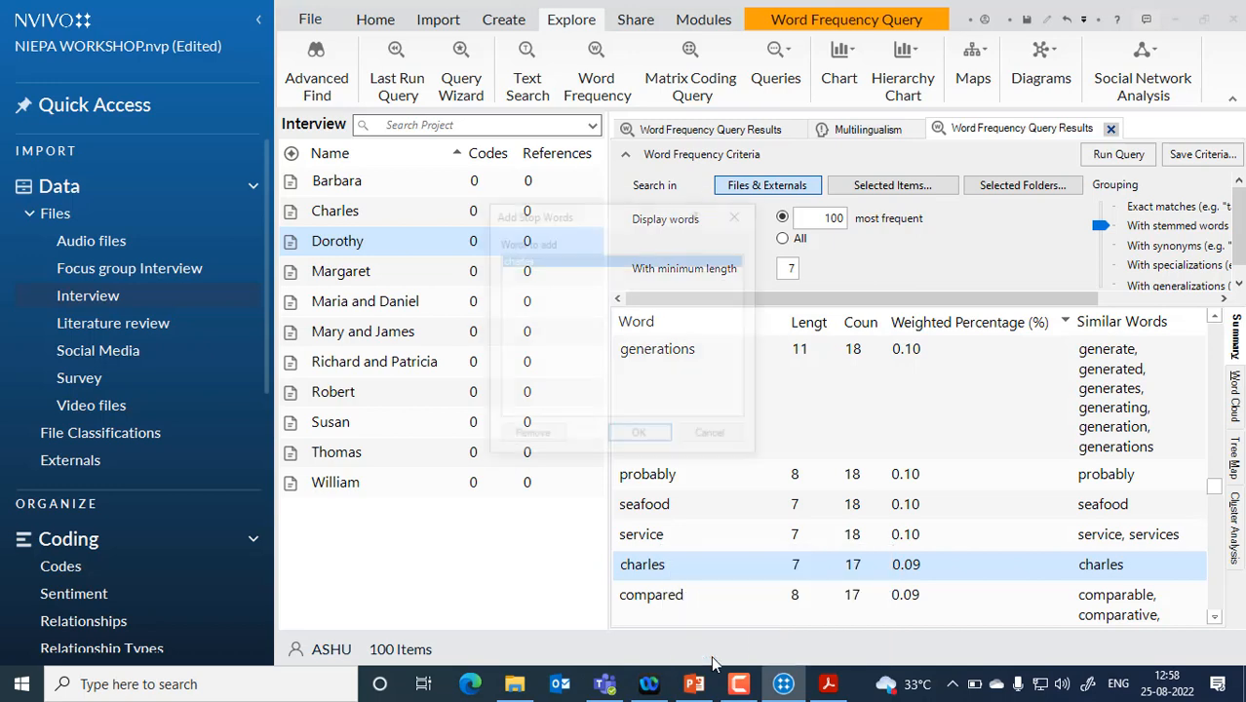
{"action": "left_click", "coordinate": [644, 439]}
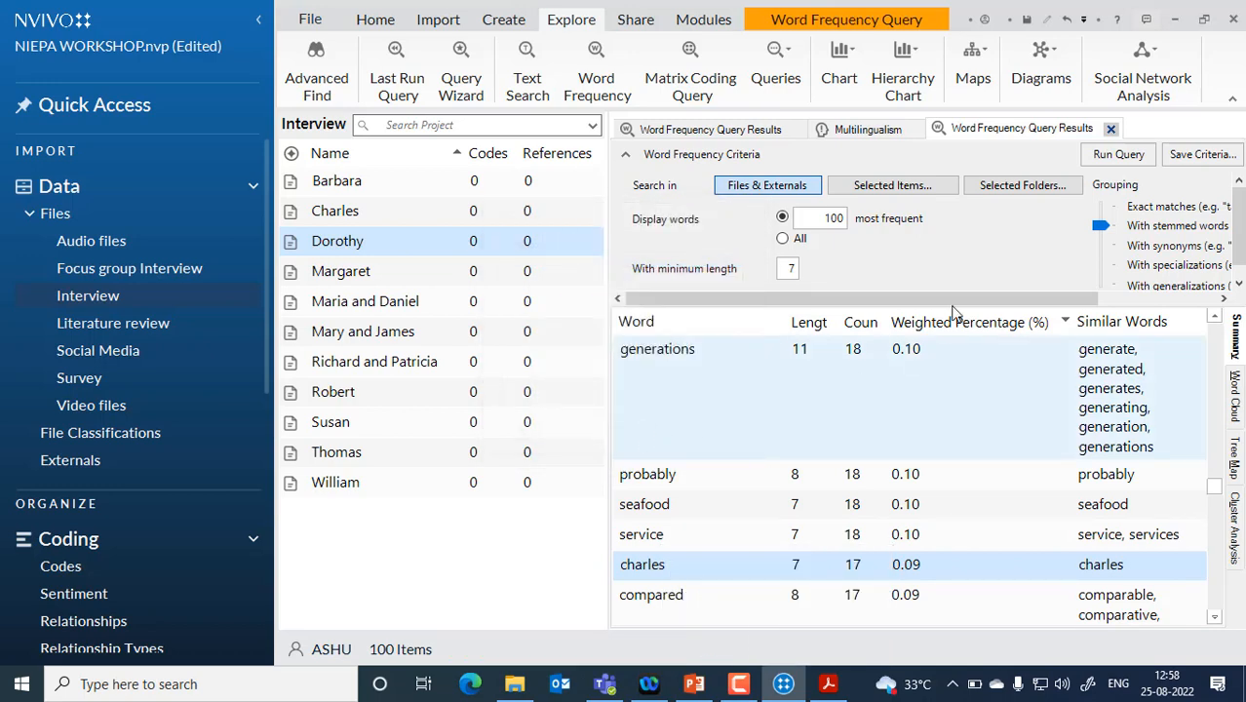
{"action": "left_click", "coordinate": [1121, 156]}
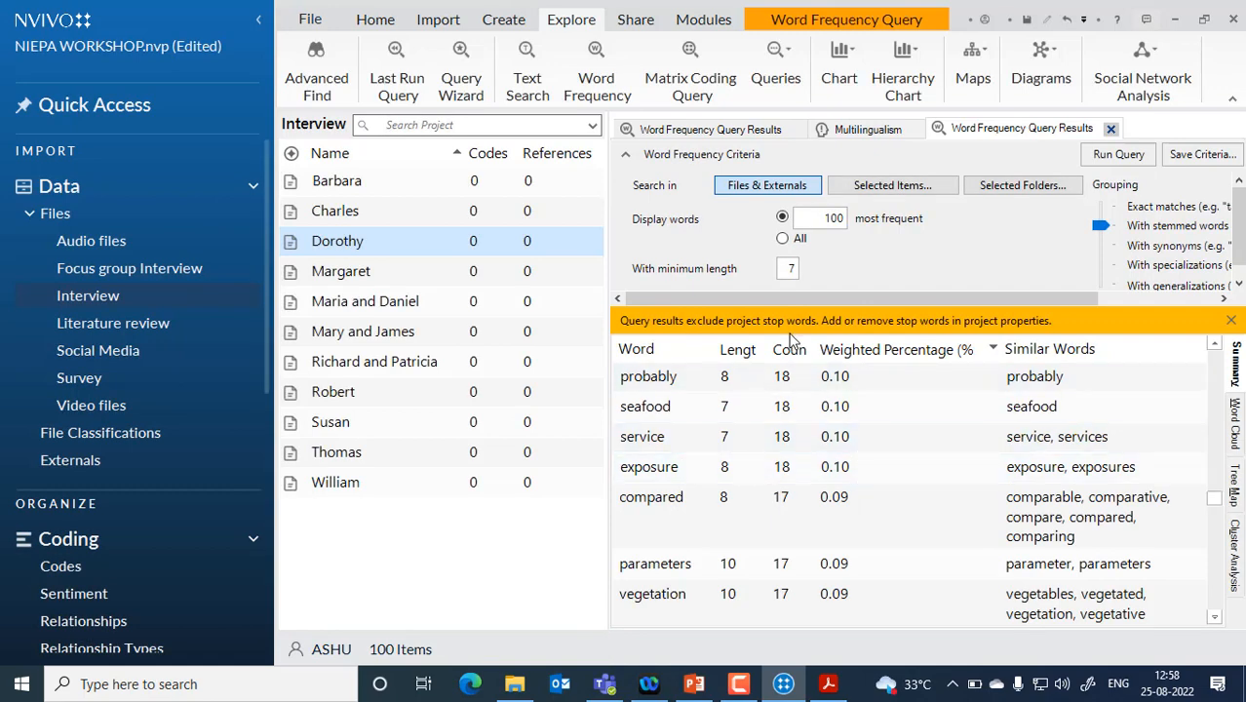
Sort the summary results by length, by weighted percentage, and finally by word in descending order.
{"action": "left_click", "coordinate": [741, 350]}
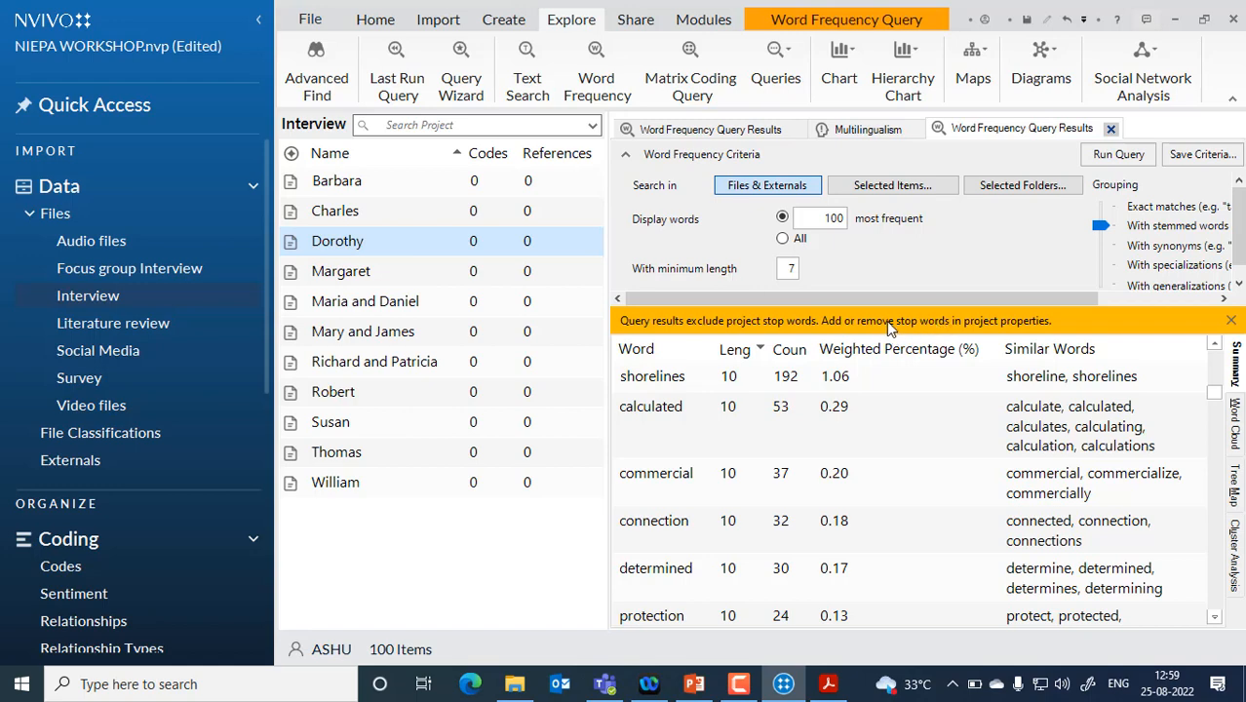
{"action": "left_click", "coordinate": [873, 352]}
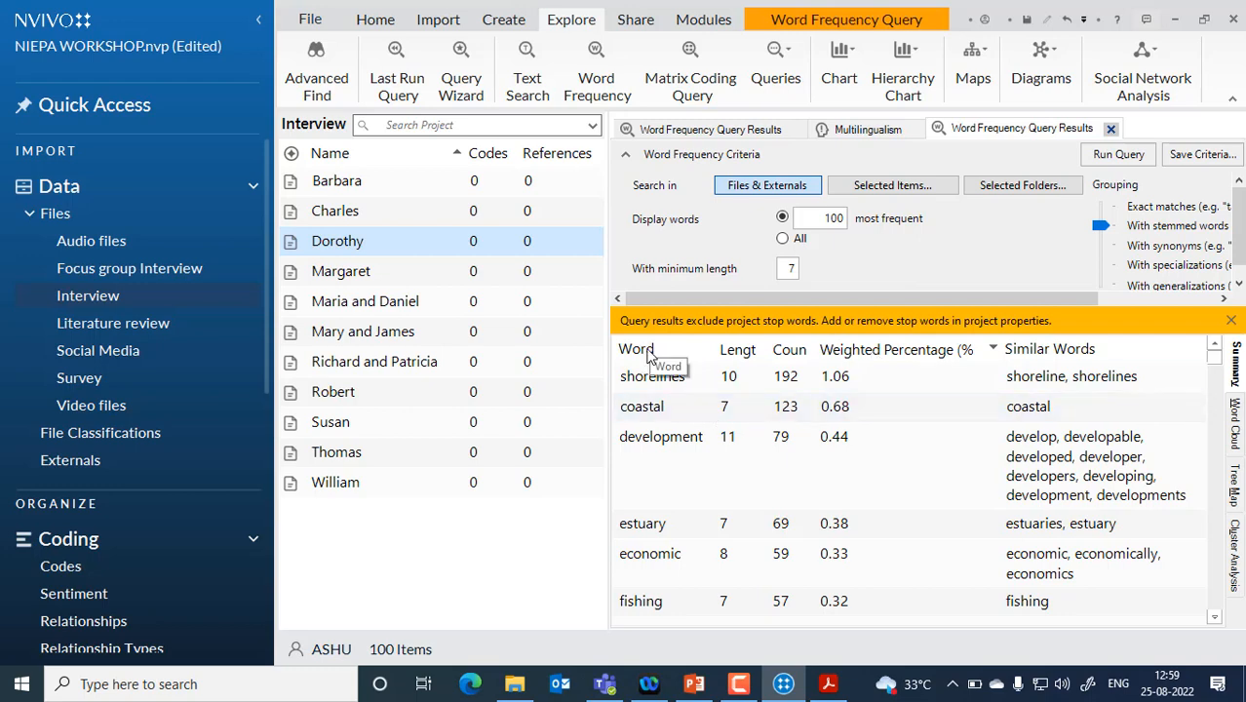
{"action": "left_click", "coordinate": [649, 348]}
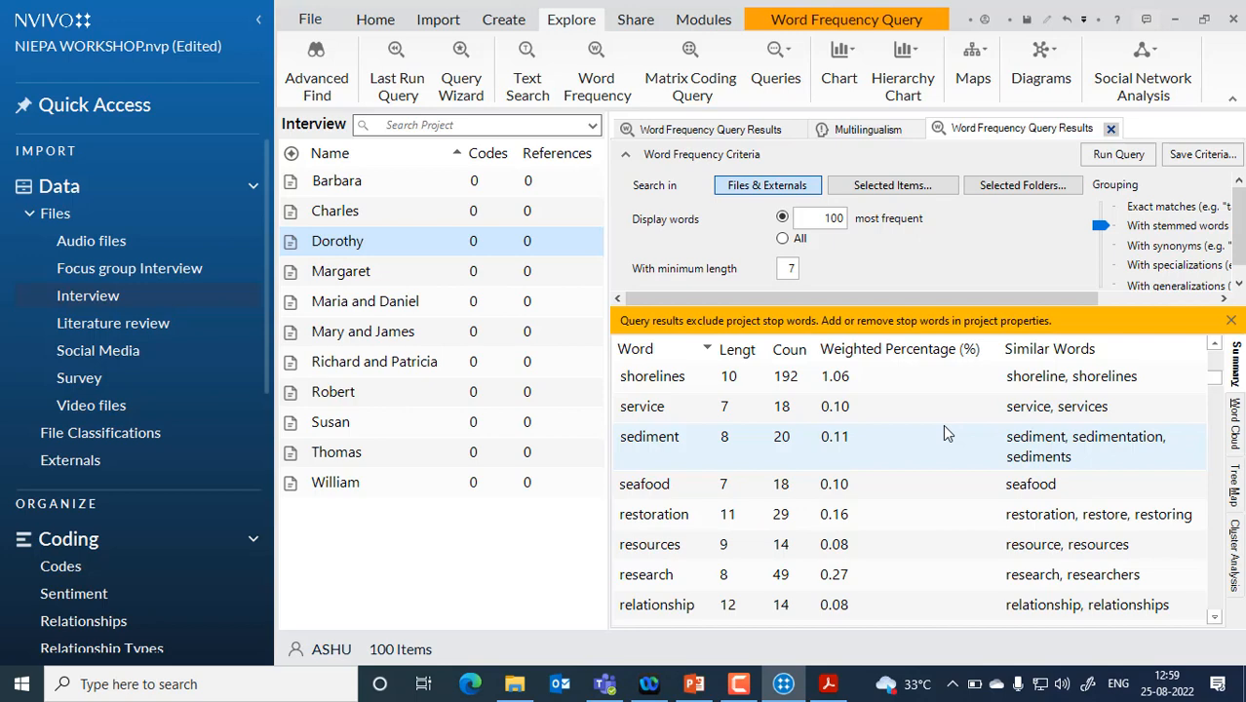
View the updated word cloud, and minimize NVivo to return to the "Thematic Analysis" slide in PowerPoint.
{"action": "left_click", "coordinate": [1235, 424]}
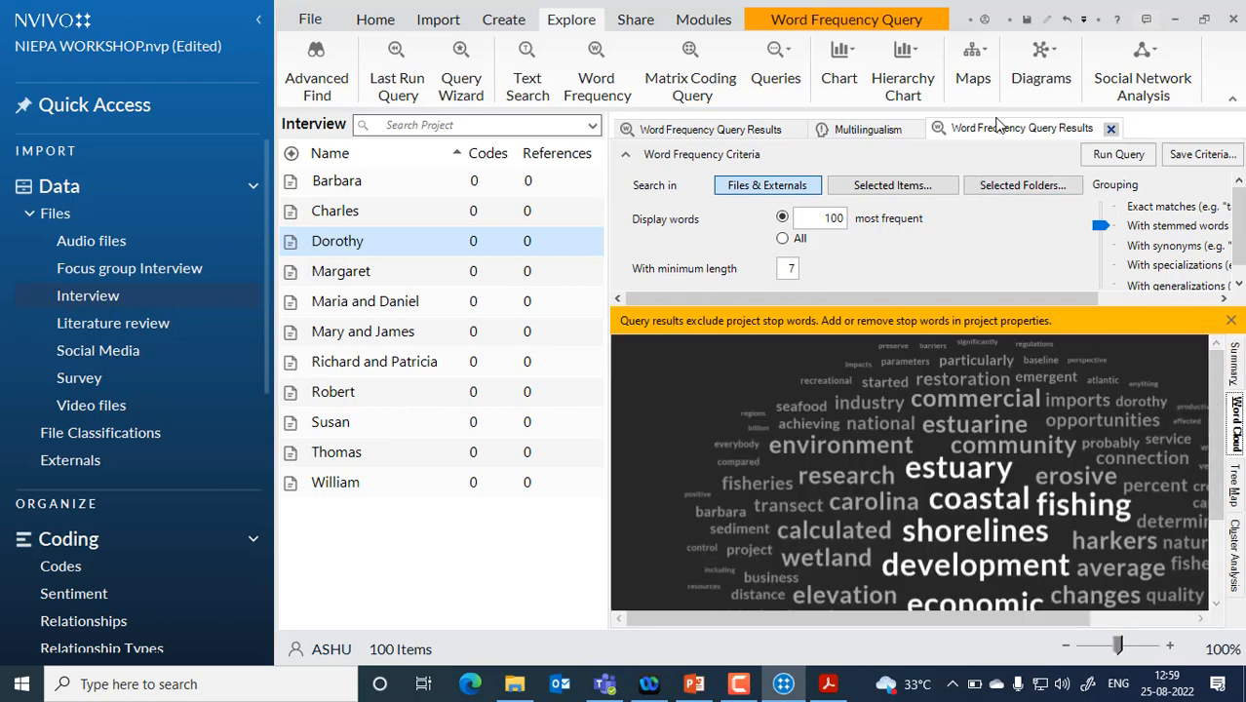
{"action": "left_click", "coordinate": [1176, 19]}
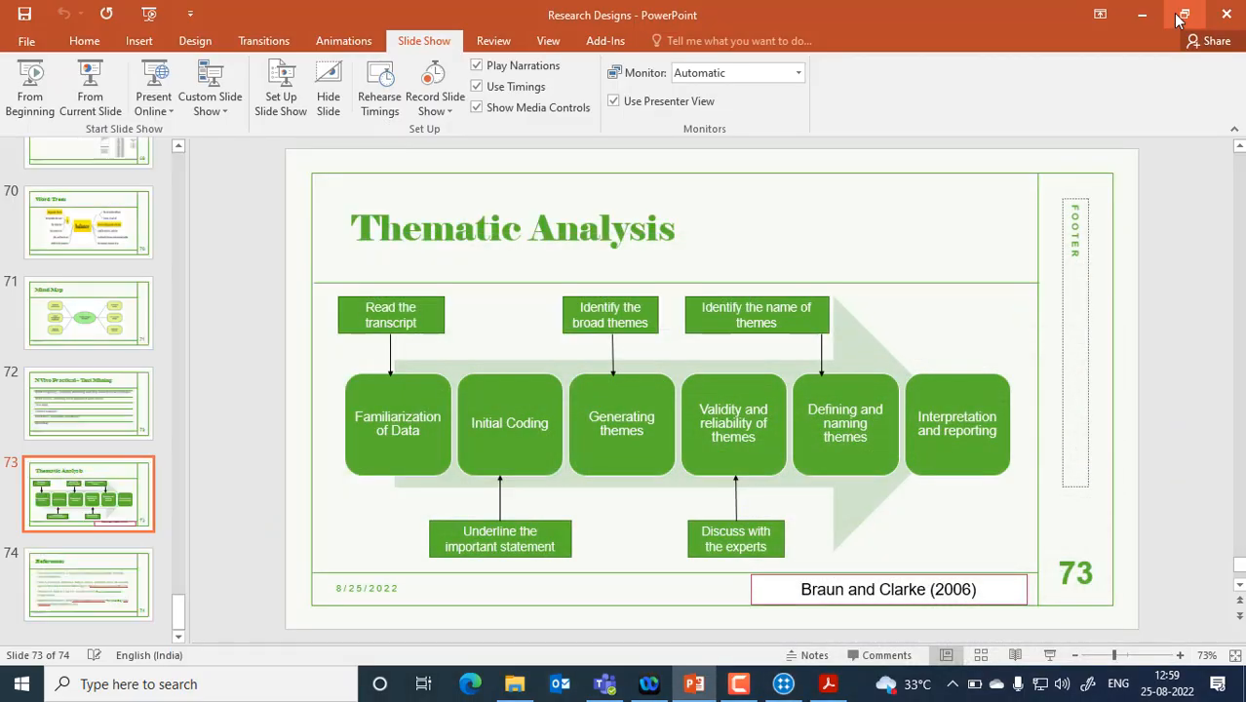
Minimize PowerPoint and view the saved Multilingualism mind map image on the desktop, closing it after viewing.
{"action": "left_click", "coordinate": [1204, 11]}
{"action": "left_click_drag", "start_coordinate": [1147, 167], "coordinate": [1026, 168]}
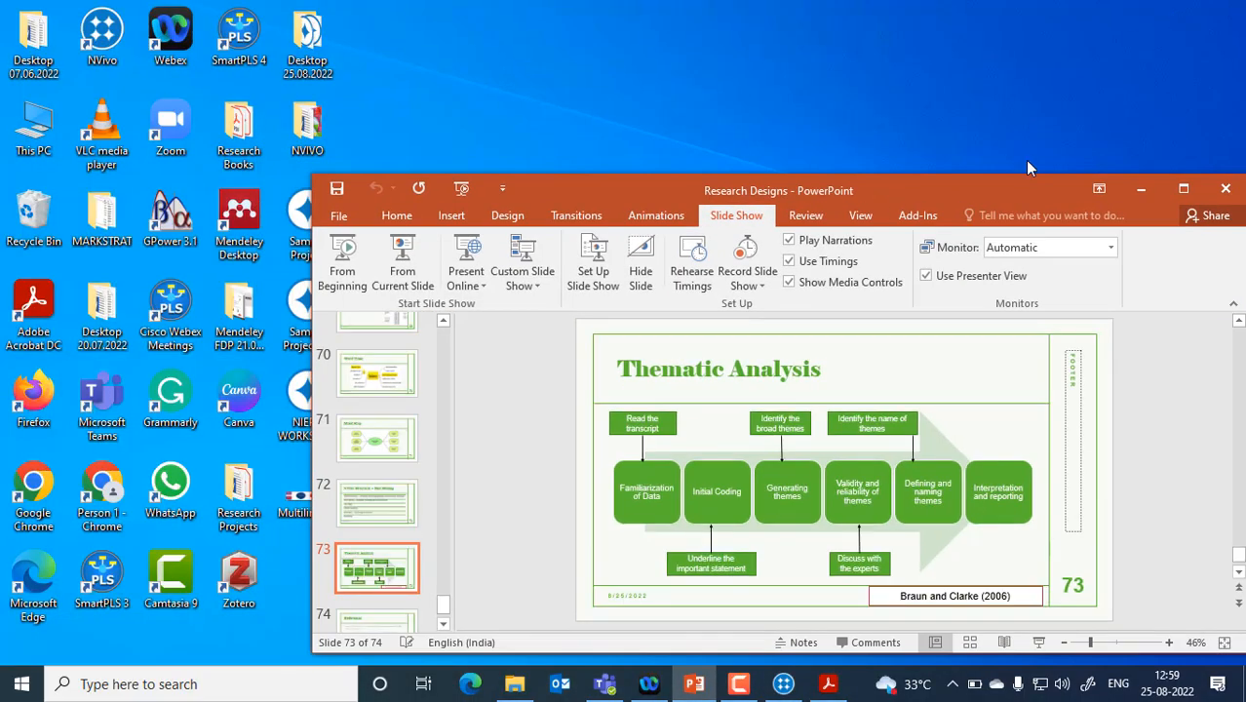
{"action": "left_click", "coordinate": [1140, 192]}
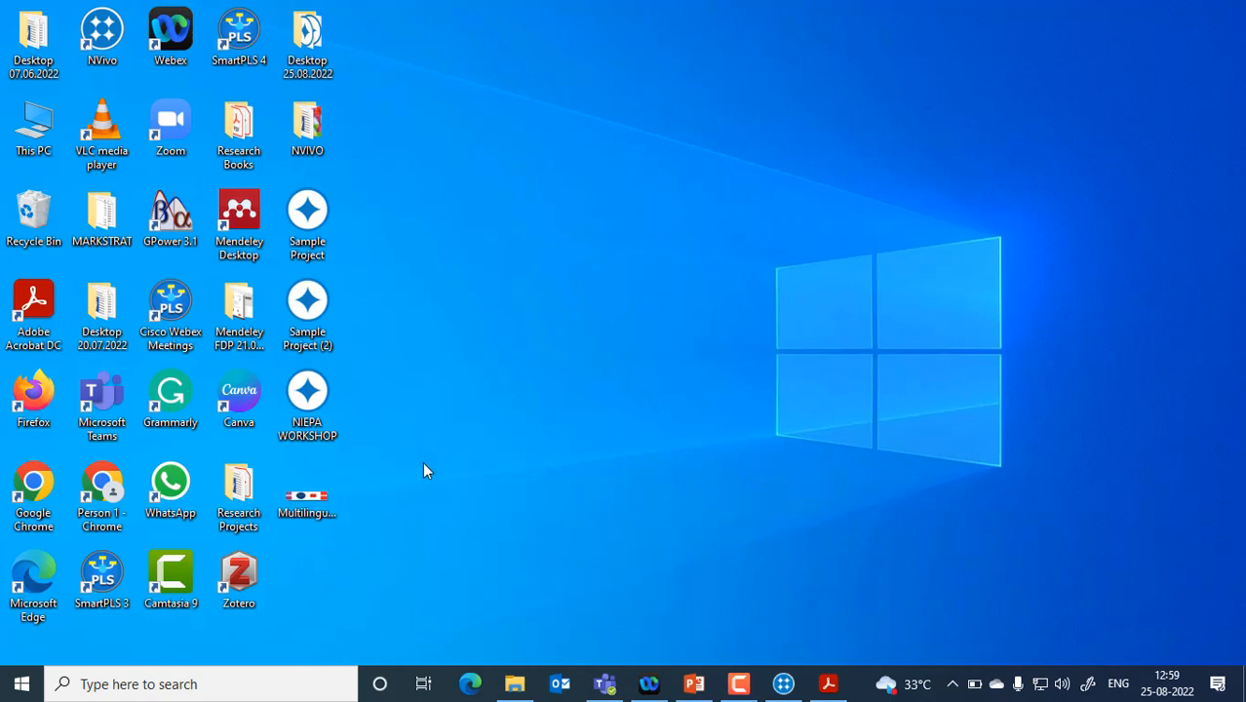
{"action": "double_click", "coordinate": [310, 493]}
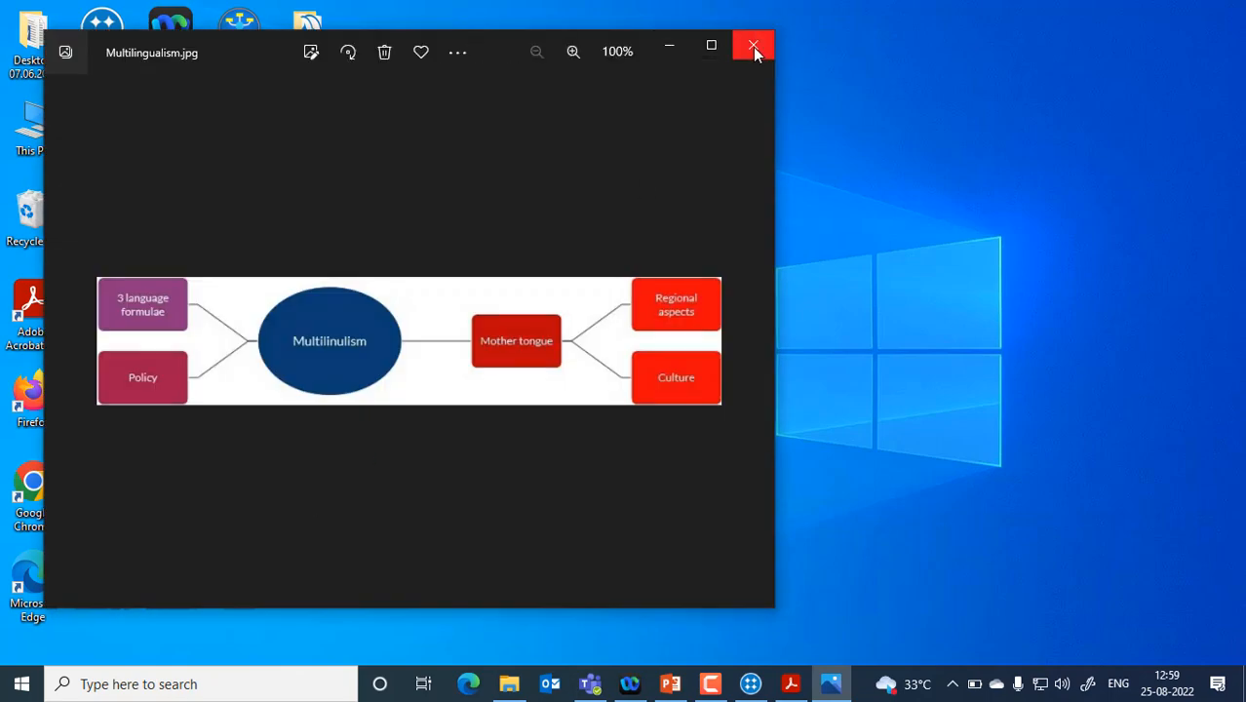
{"action": "left_click", "coordinate": [755, 47]}
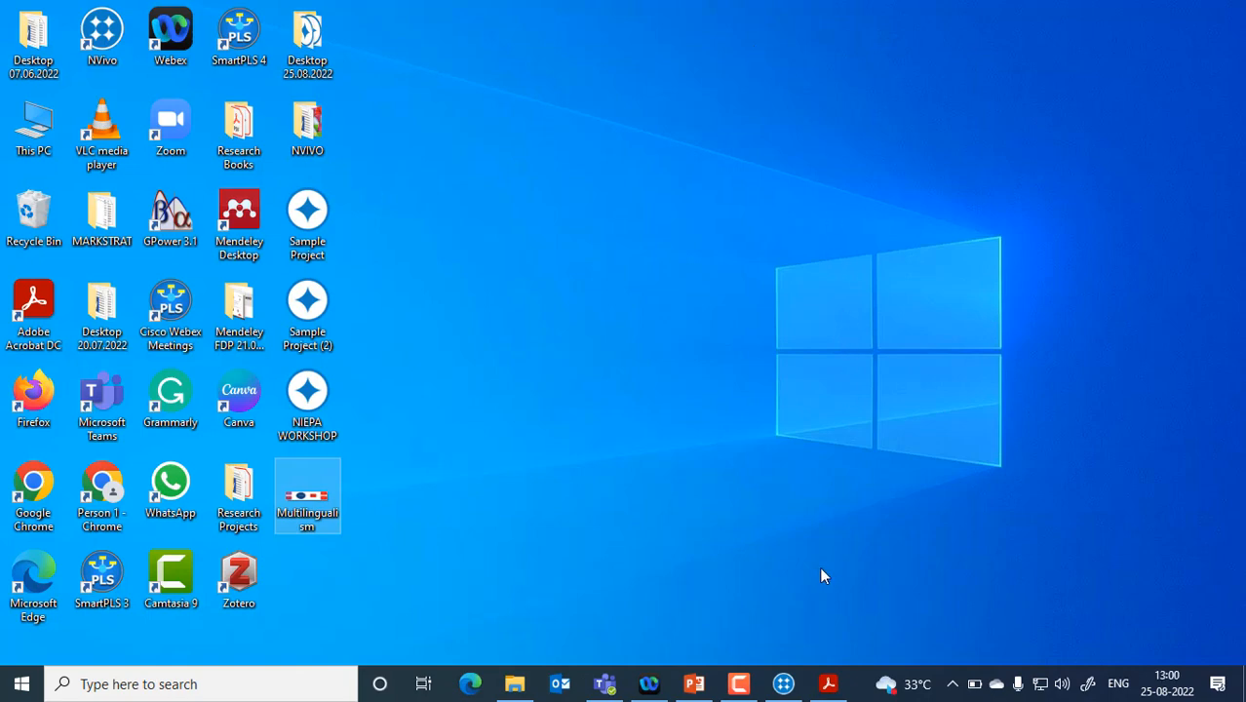
Switch to NVivo and close the word frequency query results and the Multilingualism mind map.
{"action": "left_click", "coordinate": [781, 686]}
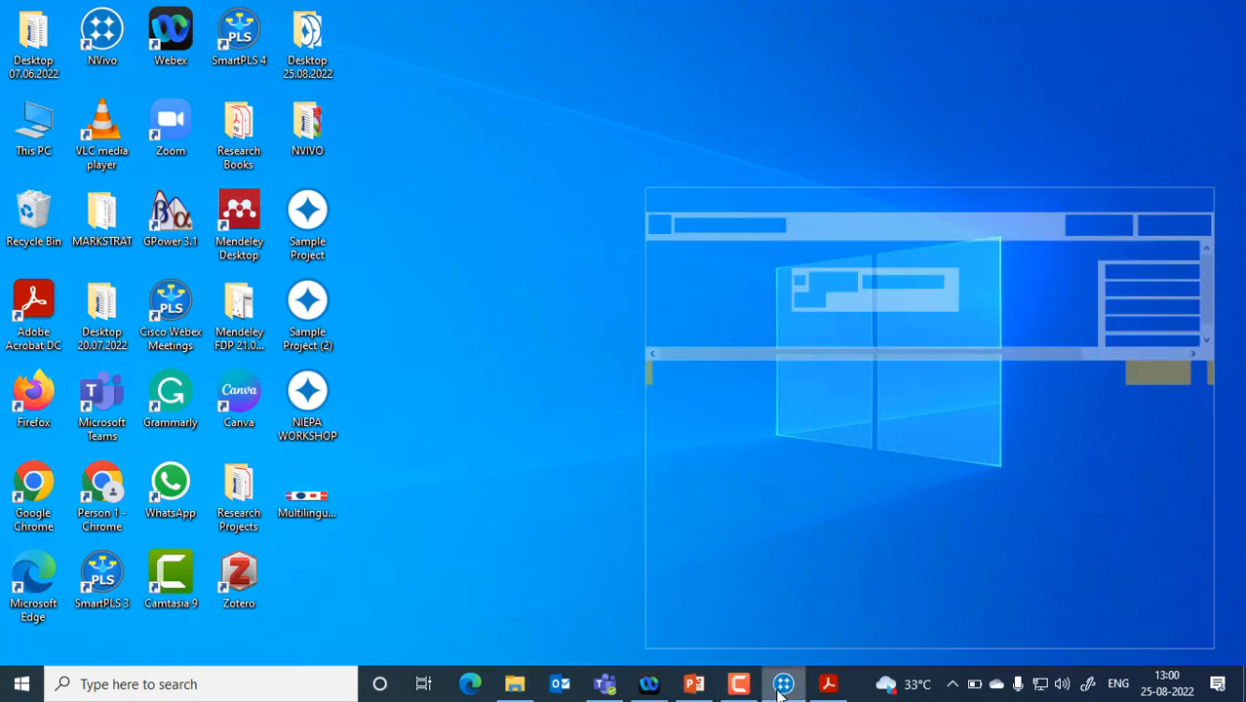
{"action": "left_click", "coordinate": [782, 686]}
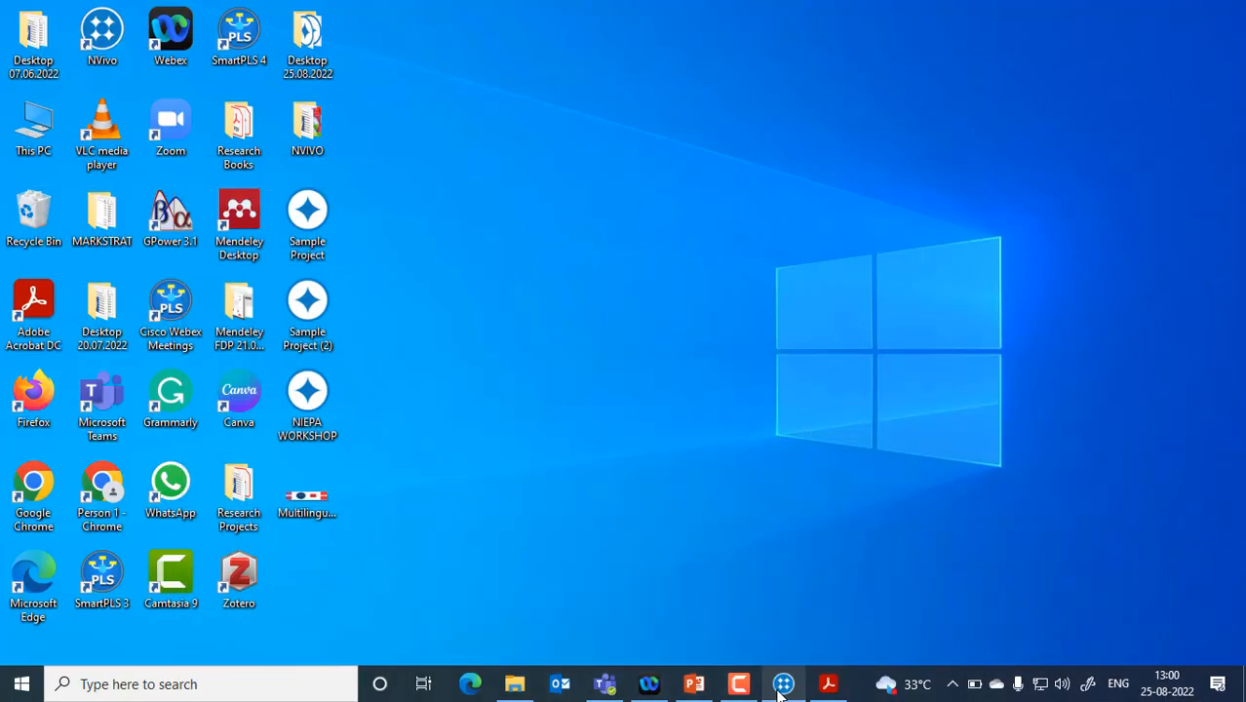
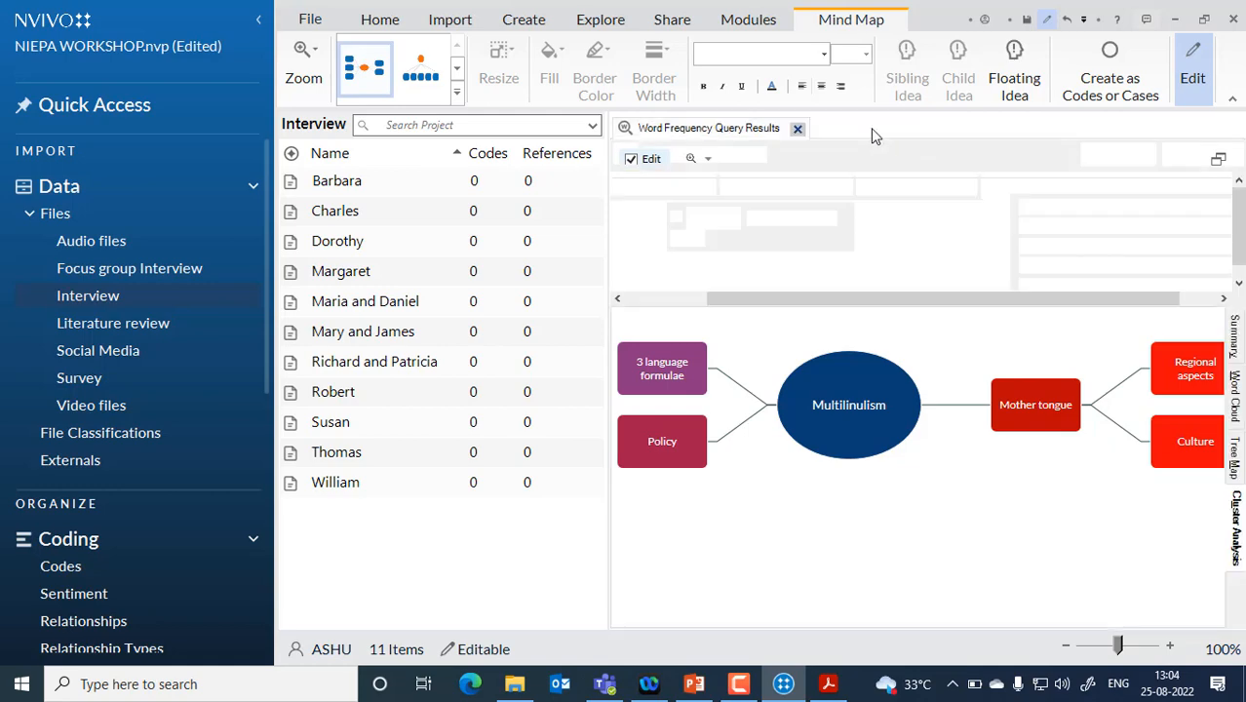
{"action": "left_click", "coordinate": [797, 128]}
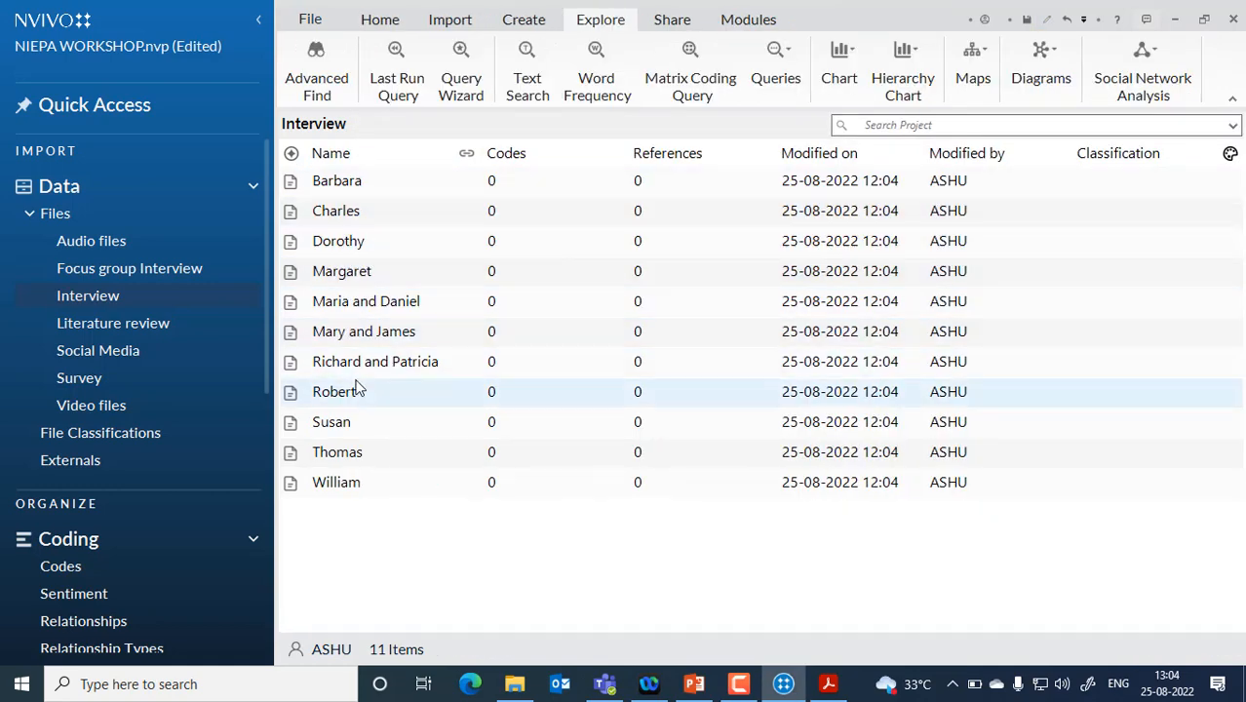
Open the fourth interview transcript in the Interview folder and read its opening questions and answers.
{"action": "left_click", "coordinate": [360, 282]}
{"action": "double_click", "coordinate": [360, 282]}
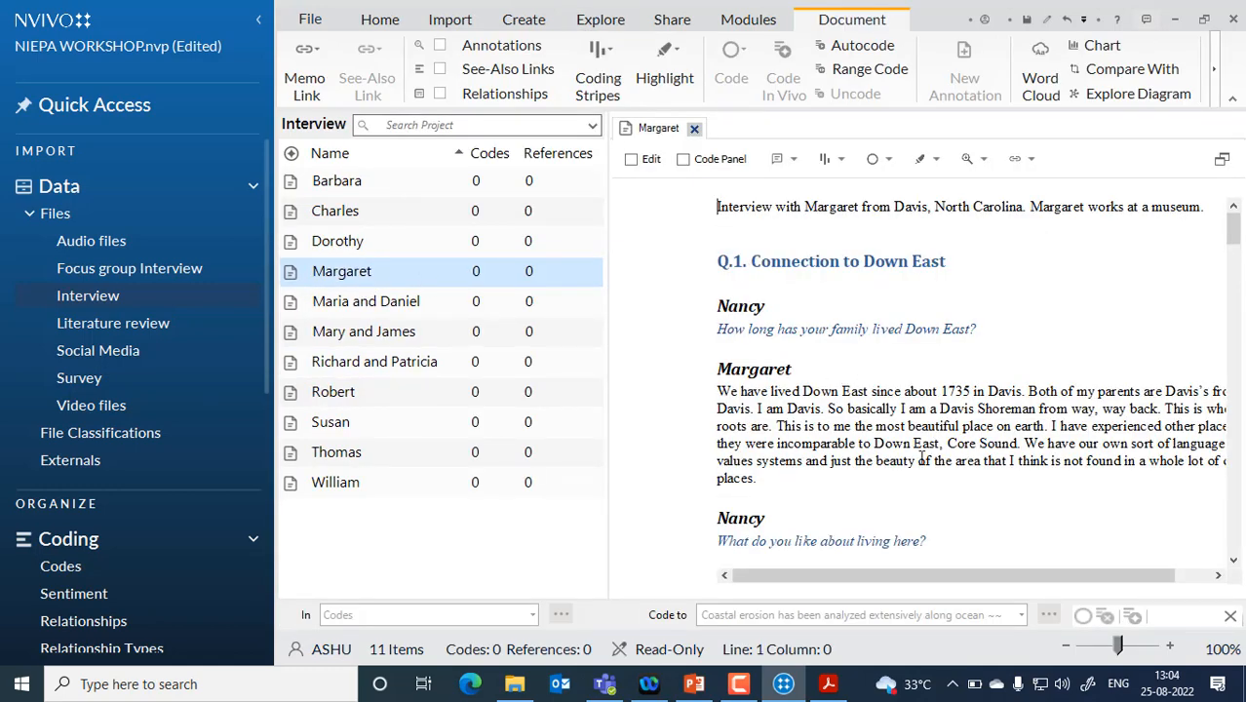
{"action": "scroll", "coordinate": [921, 457], "scroll_direction": "down", "scroll_amount": 3}
{"action": "scroll", "coordinate": [921, 458], "scroll_direction": "up", "scroll_amount": 2}
{"action": "scroll", "coordinate": [921, 457], "scroll_direction": "down", "scroll_amount": 2}
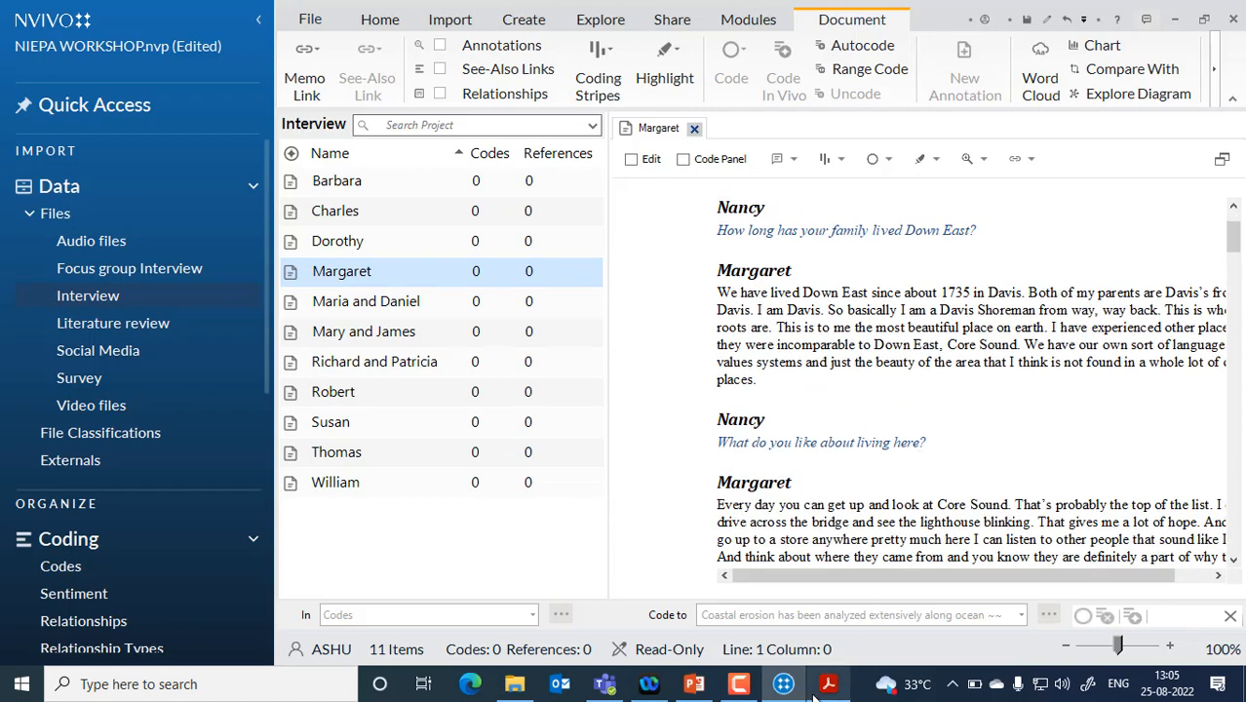
Minimize PowerPoint, and open NVIVO-3 from the NVivo Research Papers subfolder of the NVIVO folder on the desktop.
{"action": "left_click", "coordinate": [783, 686]}
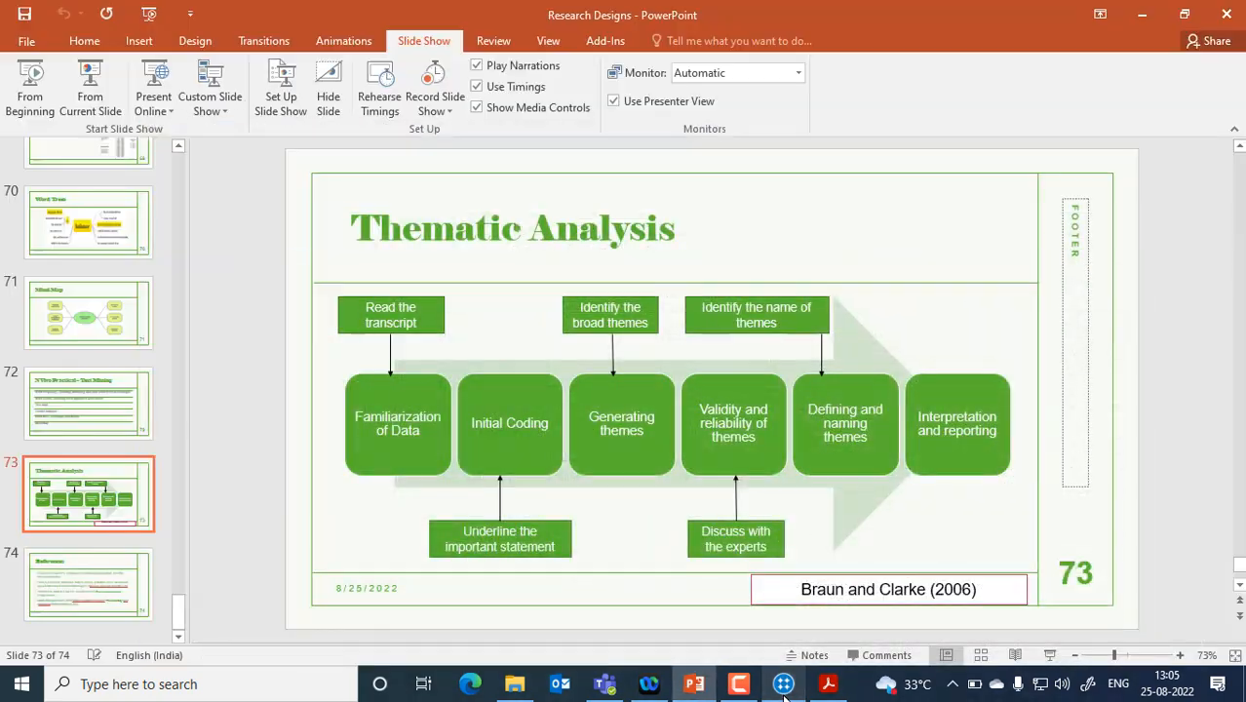
{"action": "left_click", "coordinate": [1148, 17]}
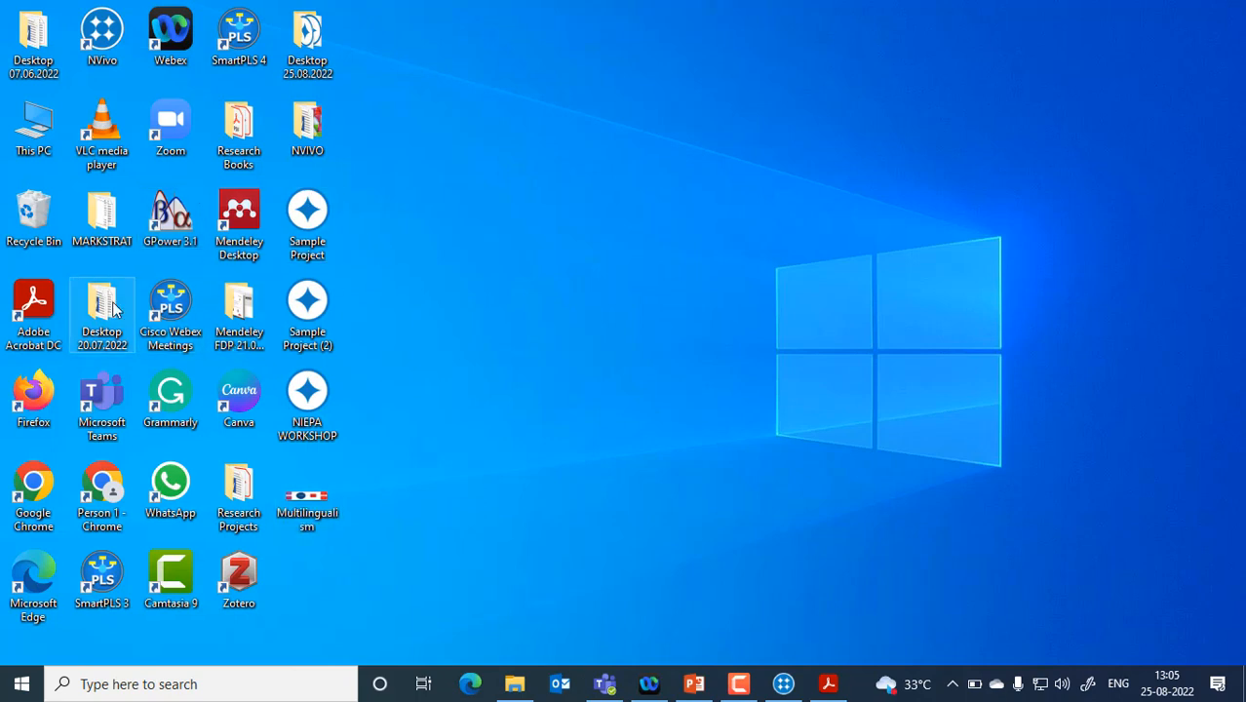
{"action": "double_click", "coordinate": [309, 120]}
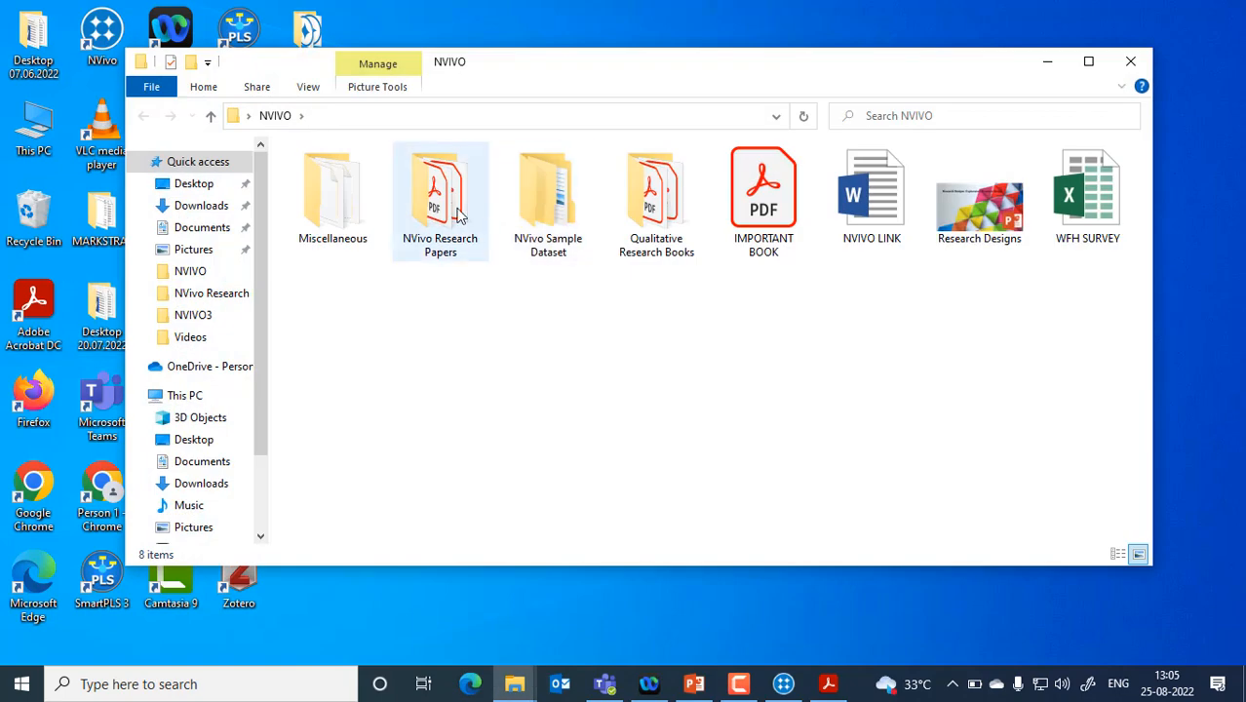
{"action": "double_click", "coordinate": [458, 214]}
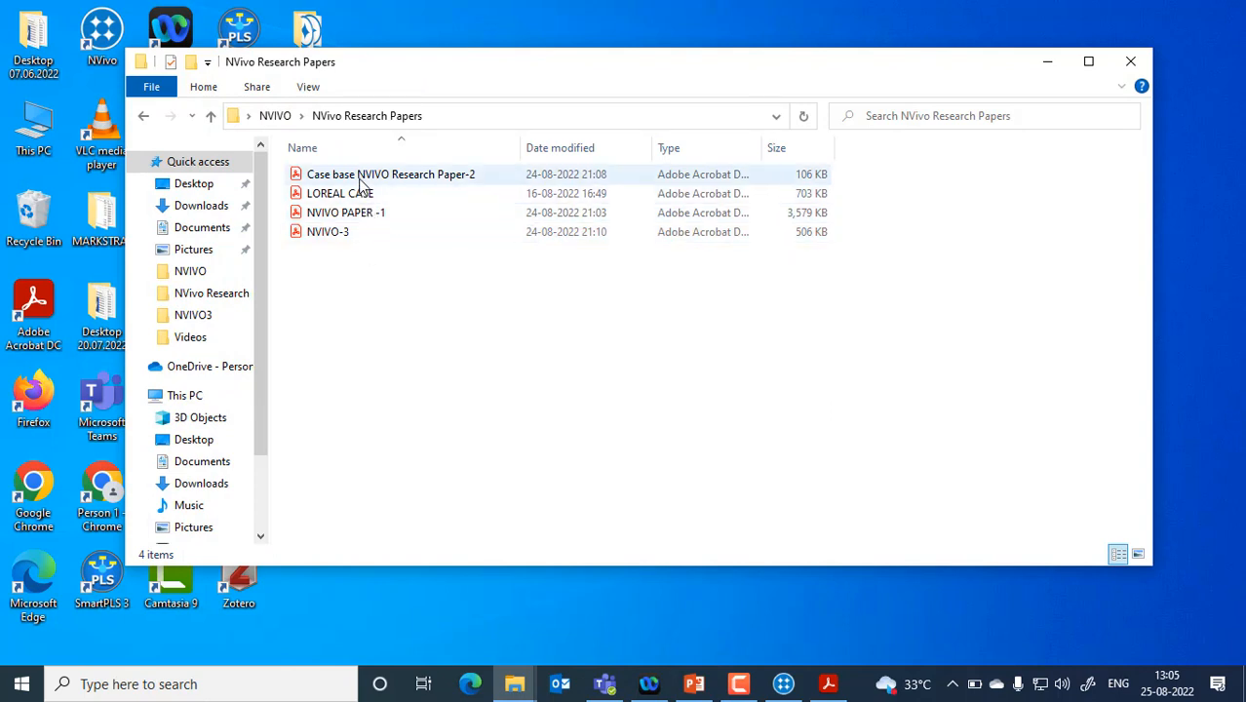
{"action": "double_click", "coordinate": [341, 239]}
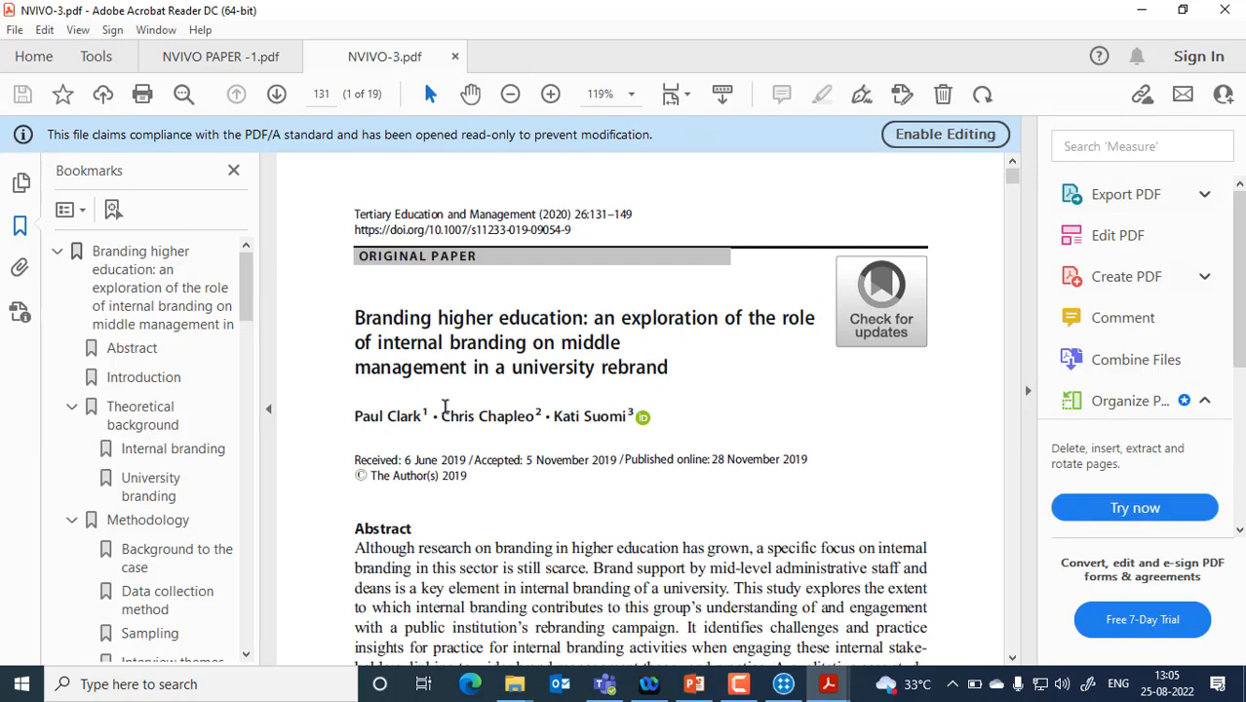
Read through the NVIVO-3 paper to its Analysis section on page 136, and close the paper.
{"action": "scroll", "coordinate": [446, 408], "scroll_direction": "down", "scroll_amount": 8}
{"action": "scroll", "coordinate": [446, 408], "scroll_direction": "down", "scroll_amount": 20}
{"action": "scroll", "coordinate": [446, 407], "scroll_direction": "down", "scroll_amount": 15}
{"action": "left_click_drag", "start_coordinate": [1014, 257], "coordinate": [1011, 318]}
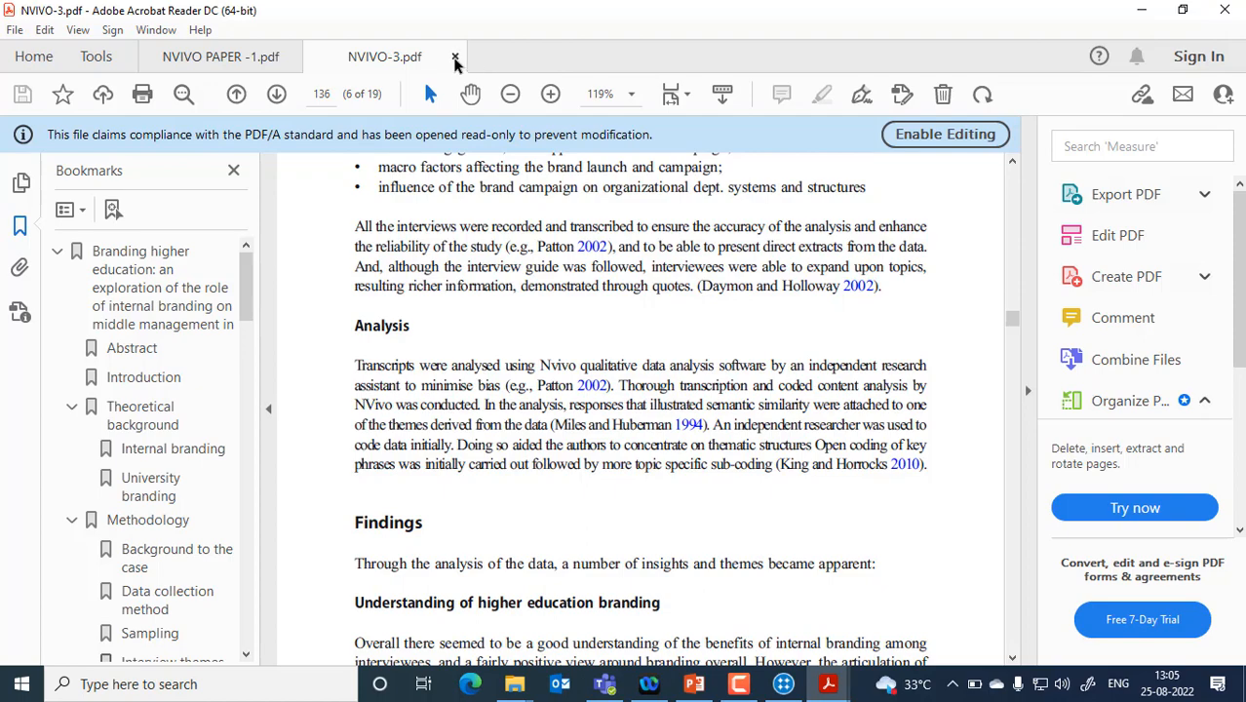
{"action": "left_click", "coordinate": [454, 59]}
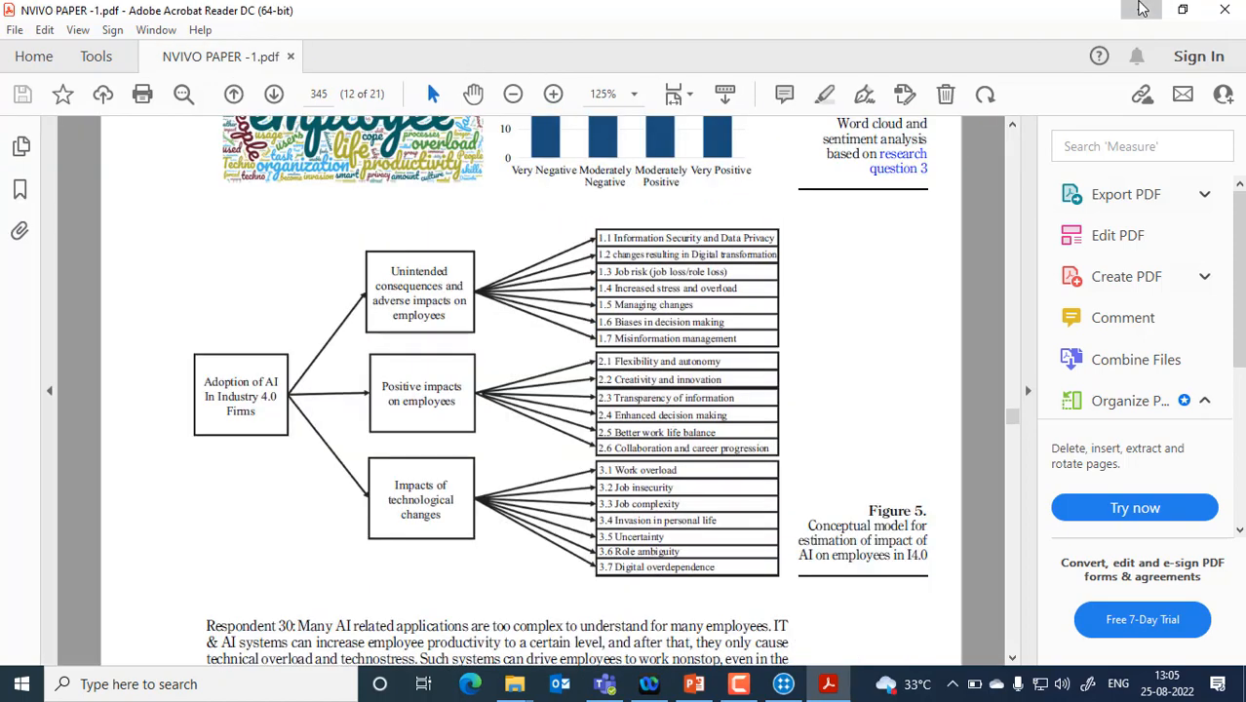
Open Case base NVIVO Research Paper-2 from the research papers folder and go to the Figure 2 map of the inductive process.
{"action": "left_click", "coordinate": [1142, 10]}
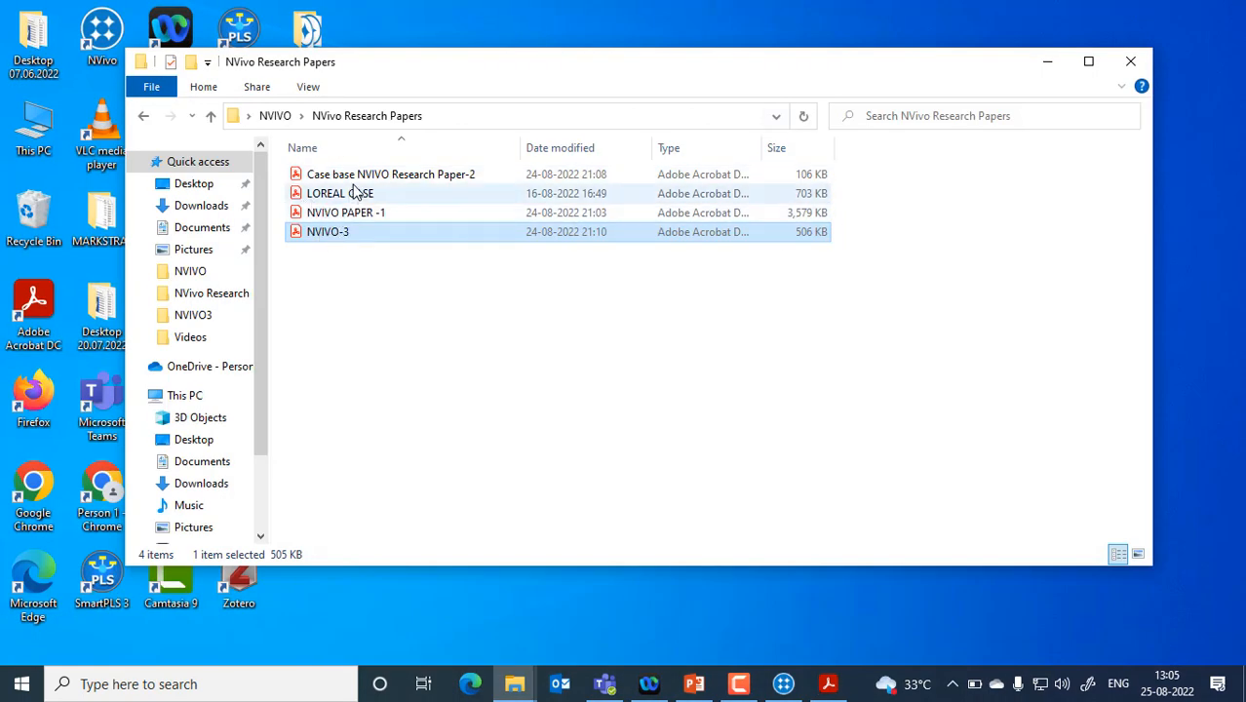
{"action": "double_click", "coordinate": [357, 177]}
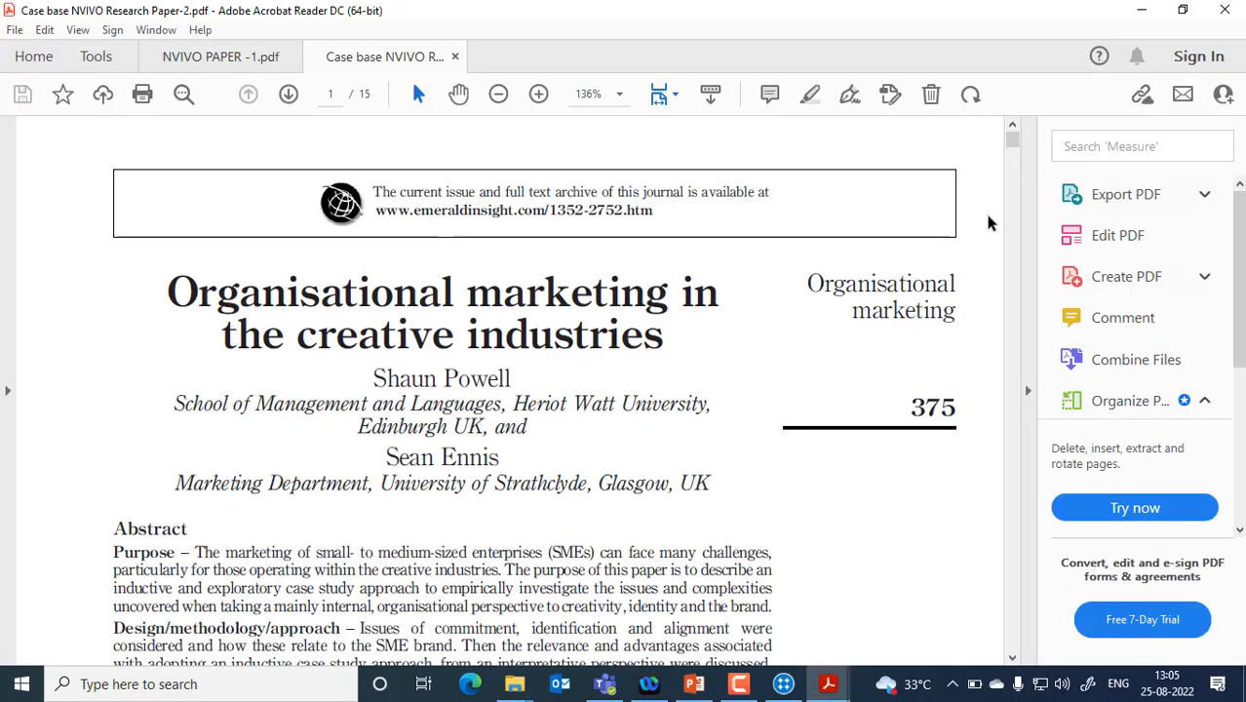
{"action": "left_click_drag", "start_coordinate": [1019, 151], "coordinate": [1009, 391]}
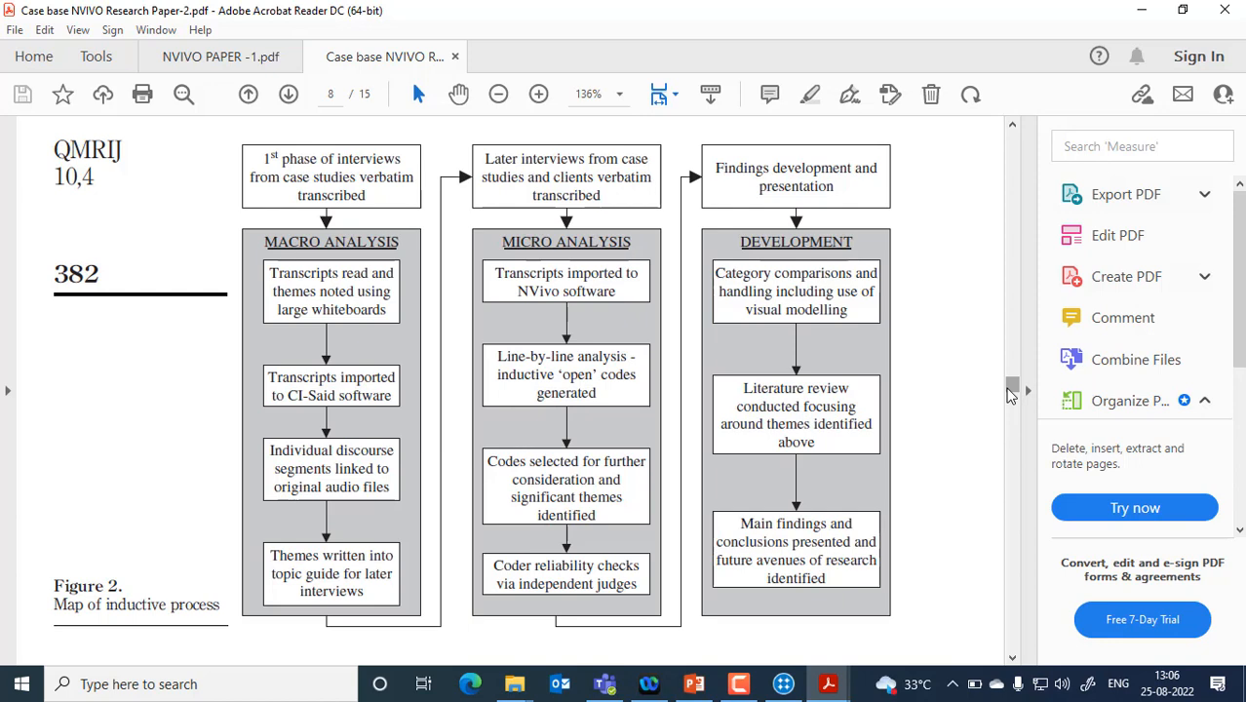
Select "We have lived Down East since about 1735 in Davis" in the NVivo transcript, and switch back to the inductive process map.
{"action": "left_click", "coordinate": [781, 686]}
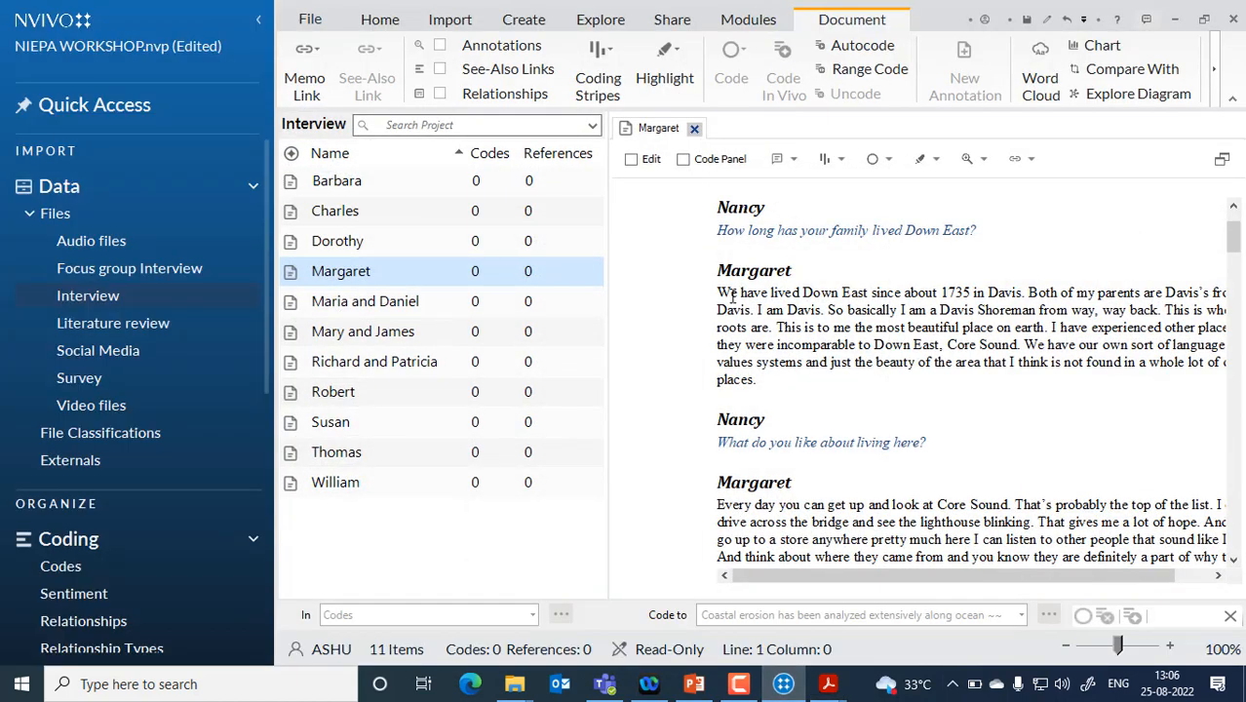
{"action": "left_click_drag", "start_coordinate": [721, 292], "coordinate": [1022, 299]}
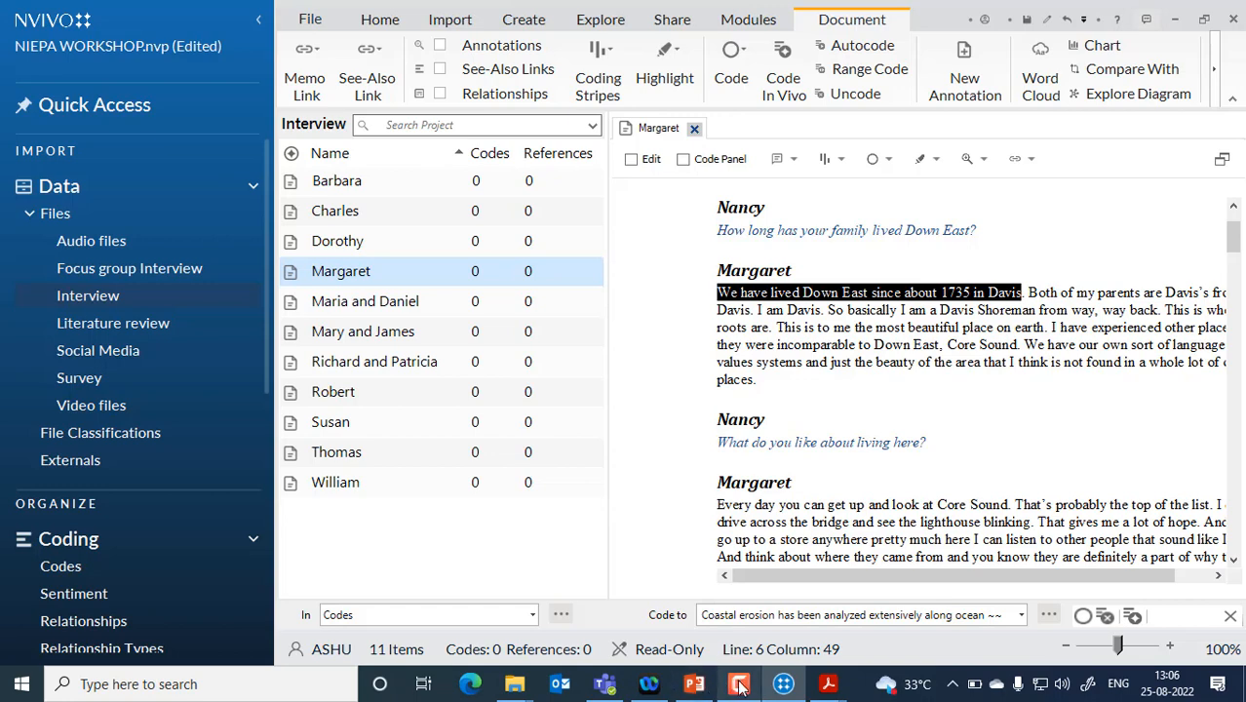
{"action": "mouse_move", "coordinate": [830, 687]}
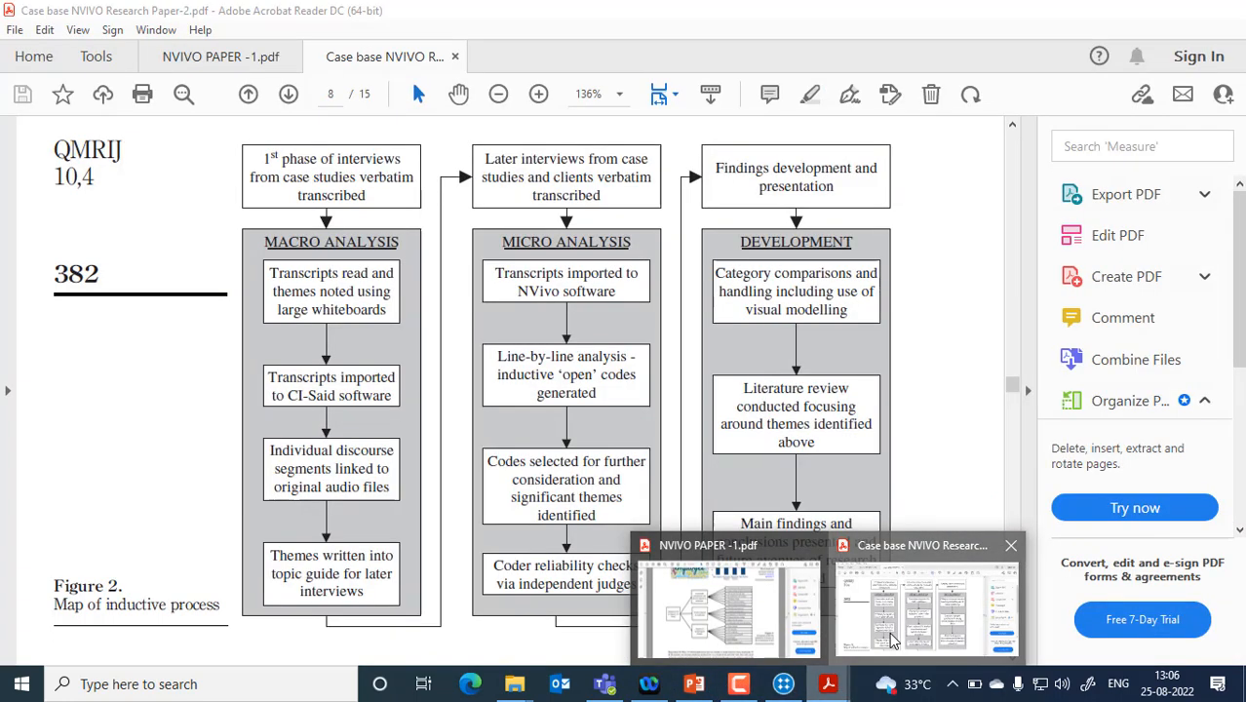
{"action": "left_click", "coordinate": [890, 640]}
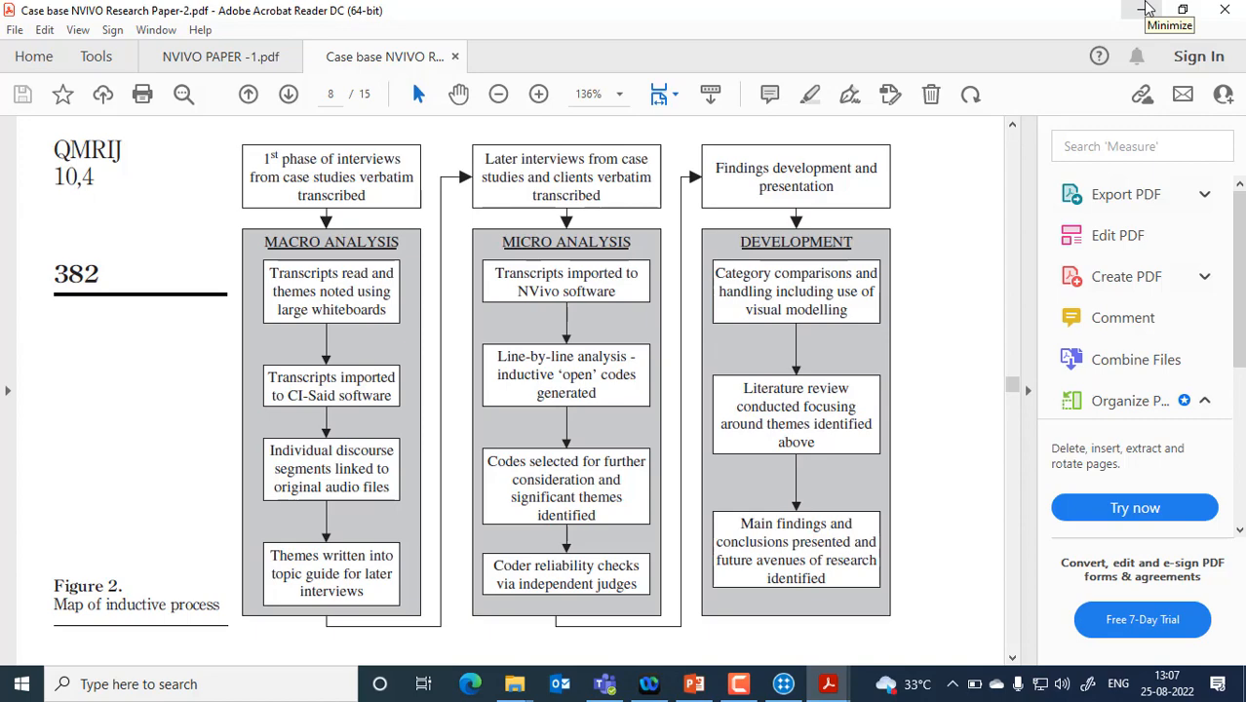
Minimize the research paper and select "This is to me the most beautiful place on earth" in the NVivo transcript.
{"action": "left_click", "coordinate": [1146, 8]}
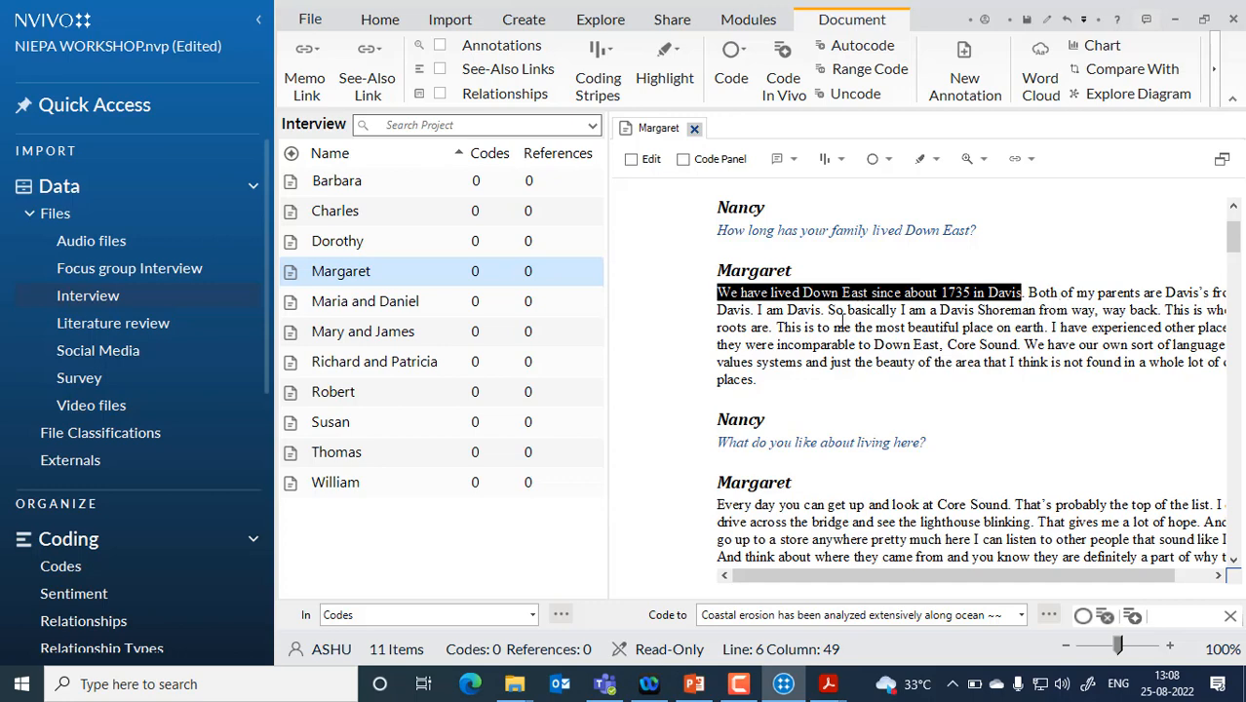
{"action": "left_click_drag", "start_coordinate": [969, 583], "coordinate": [901, 577]}
{"action": "left_click_drag", "start_coordinate": [777, 330], "coordinate": [1047, 332]}
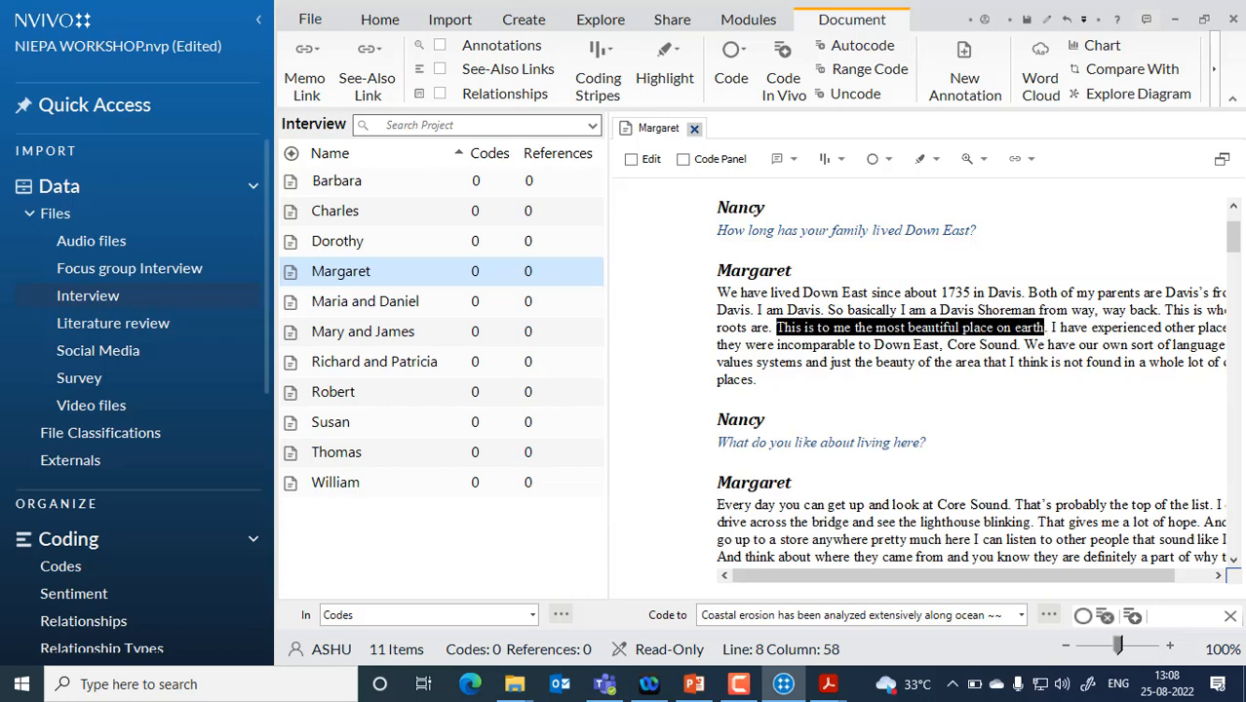
{"action": "right_click", "coordinate": [929, 328]}
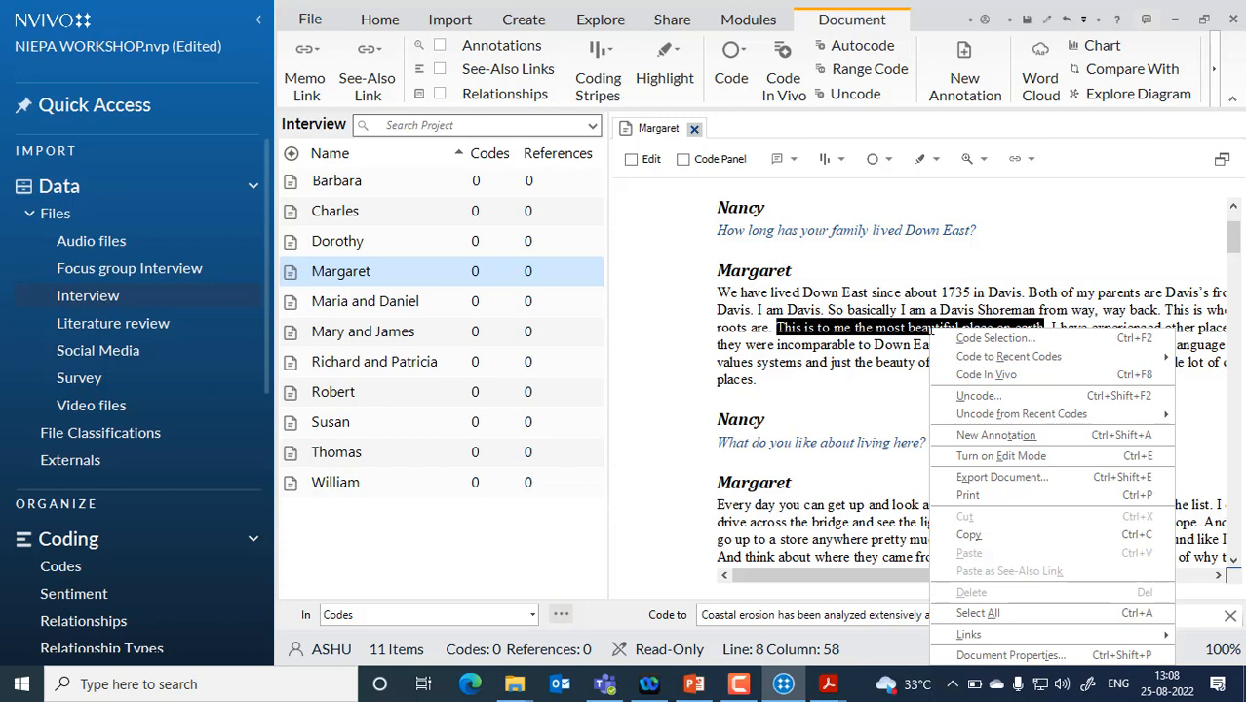
{"action": "left_click", "coordinate": [967, 339]}
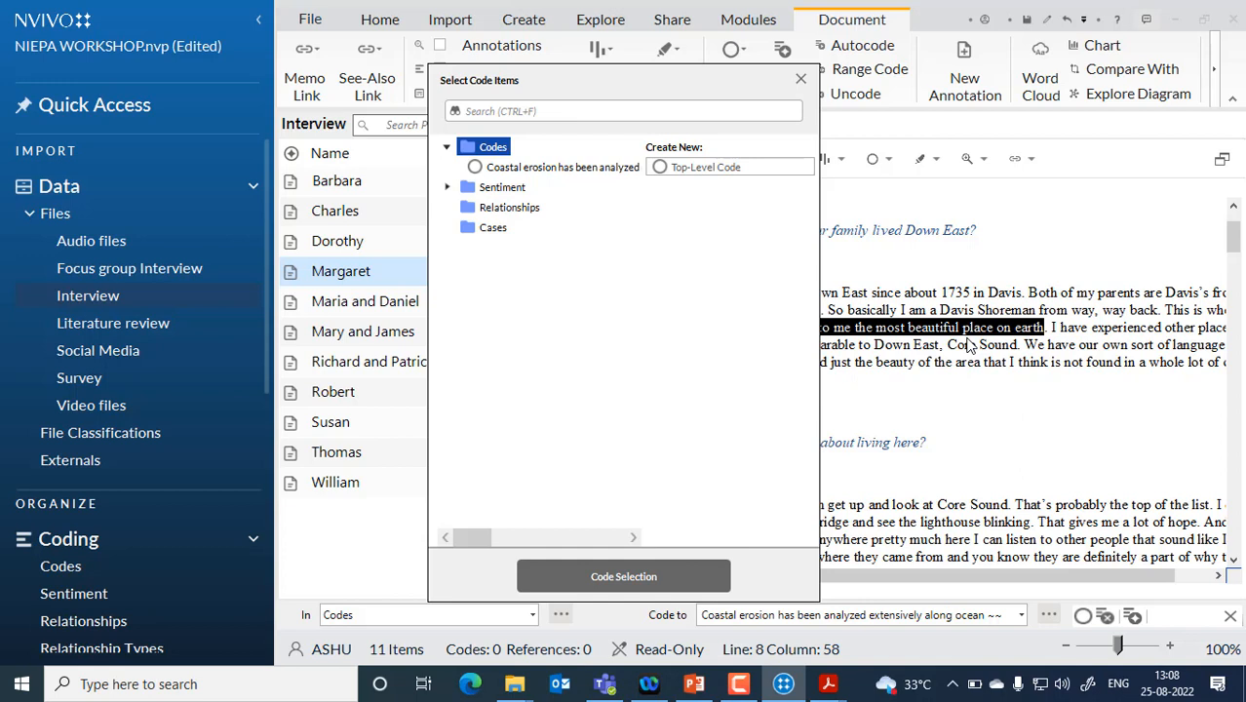
{"action": "left_click", "coordinate": [685, 167]}
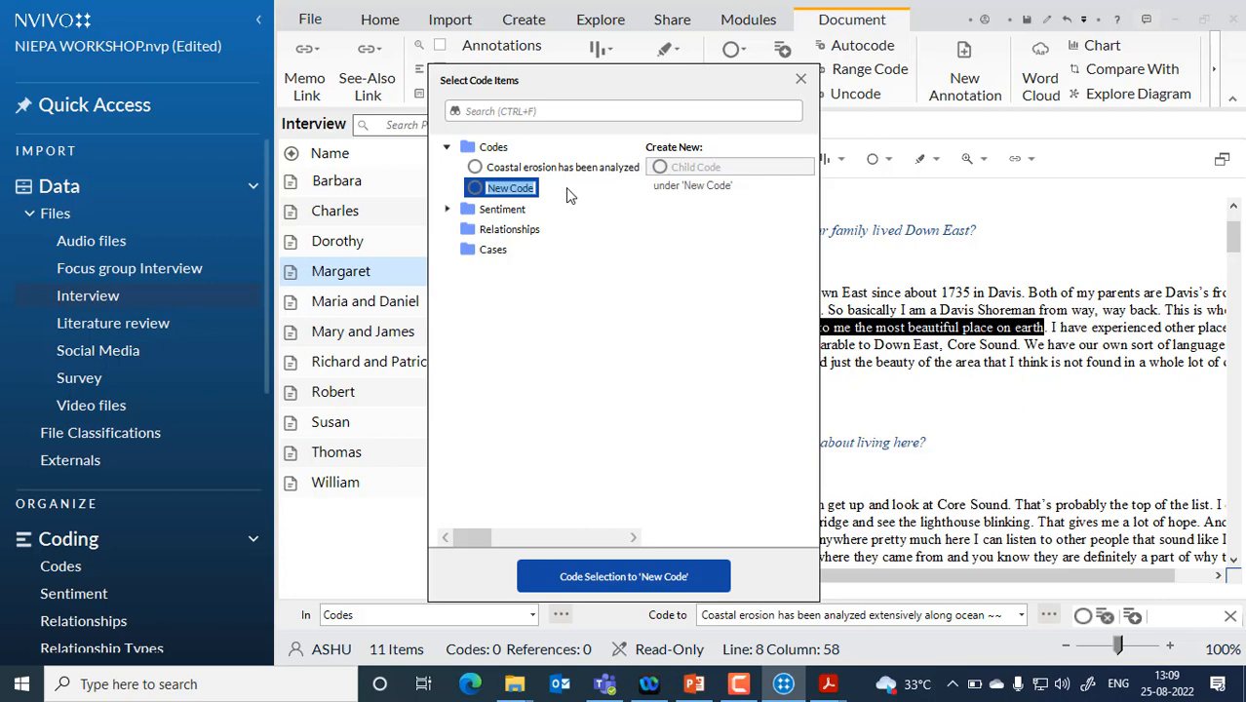
{"action": "type", "text": "Beautiful"}
{"action": "left_click", "coordinate": [639, 278]}
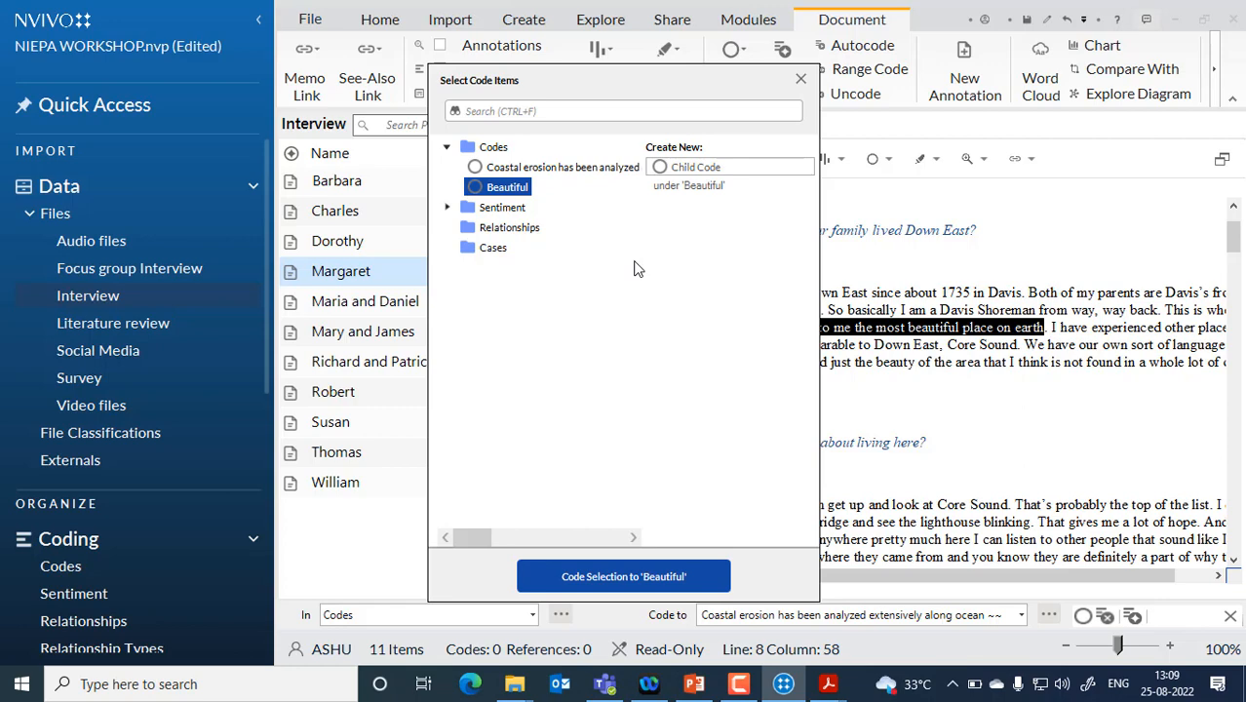
{"action": "left_click", "coordinate": [801, 79]}
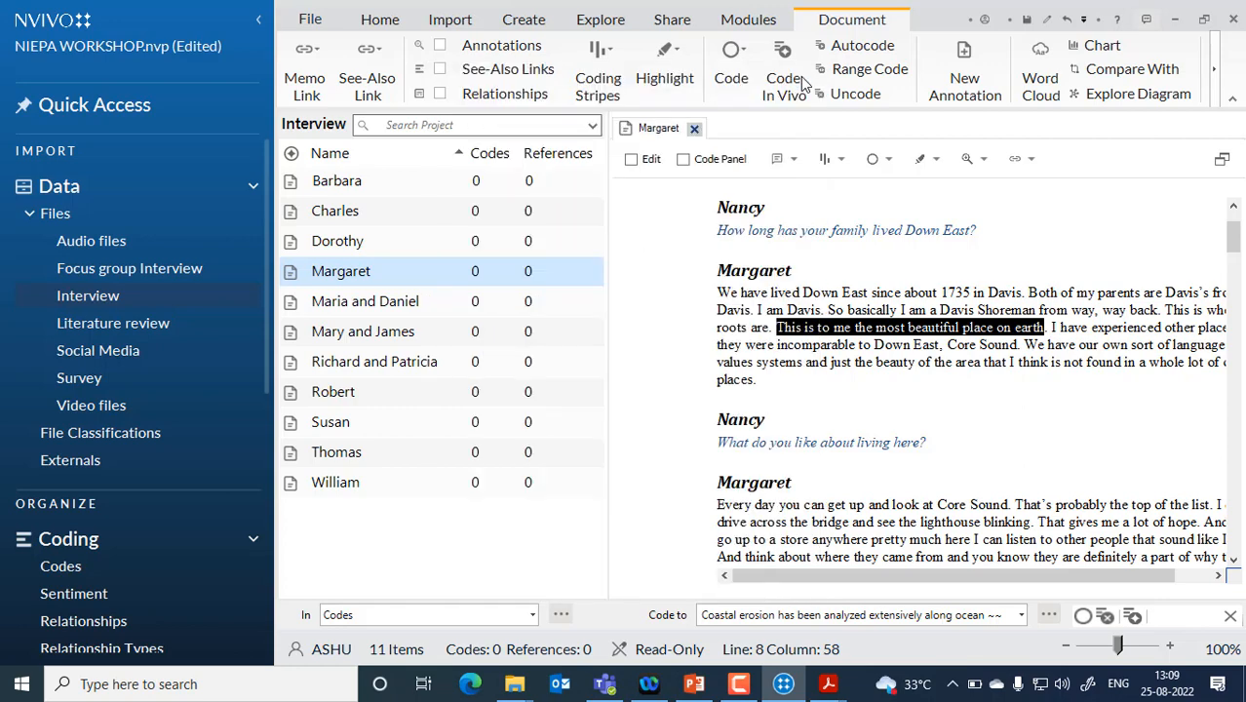
Code the selected "most beautiful place on earth" sentence to a new top-level code named Beautiful, and select that code in the codes list.
{"action": "left_click", "coordinate": [88, 566]}
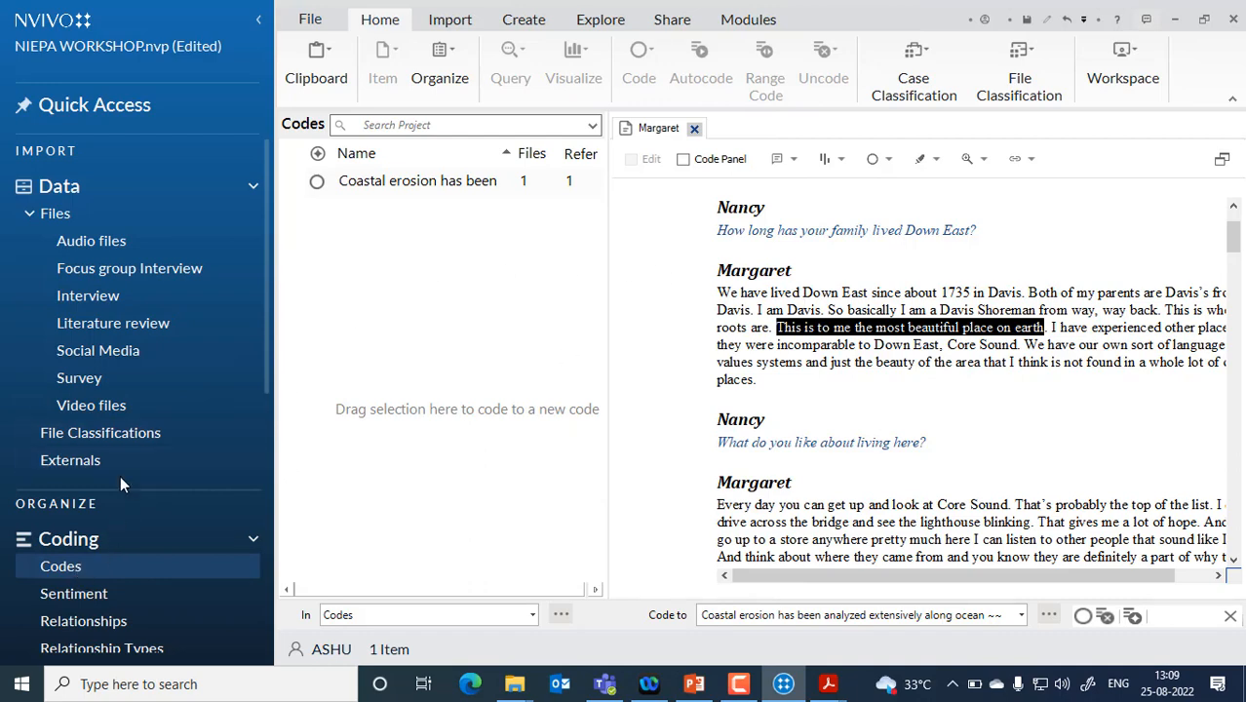
{"action": "right_click", "coordinate": [867, 329]}
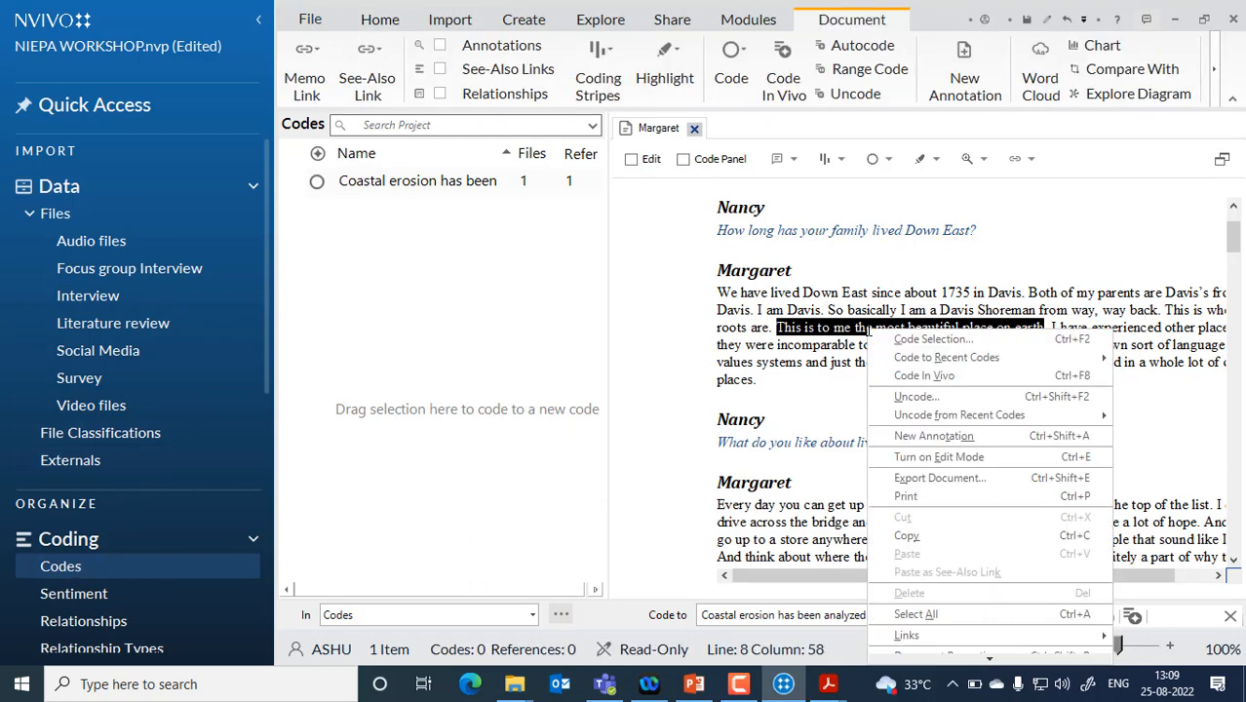
{"action": "left_click", "coordinate": [931, 343]}
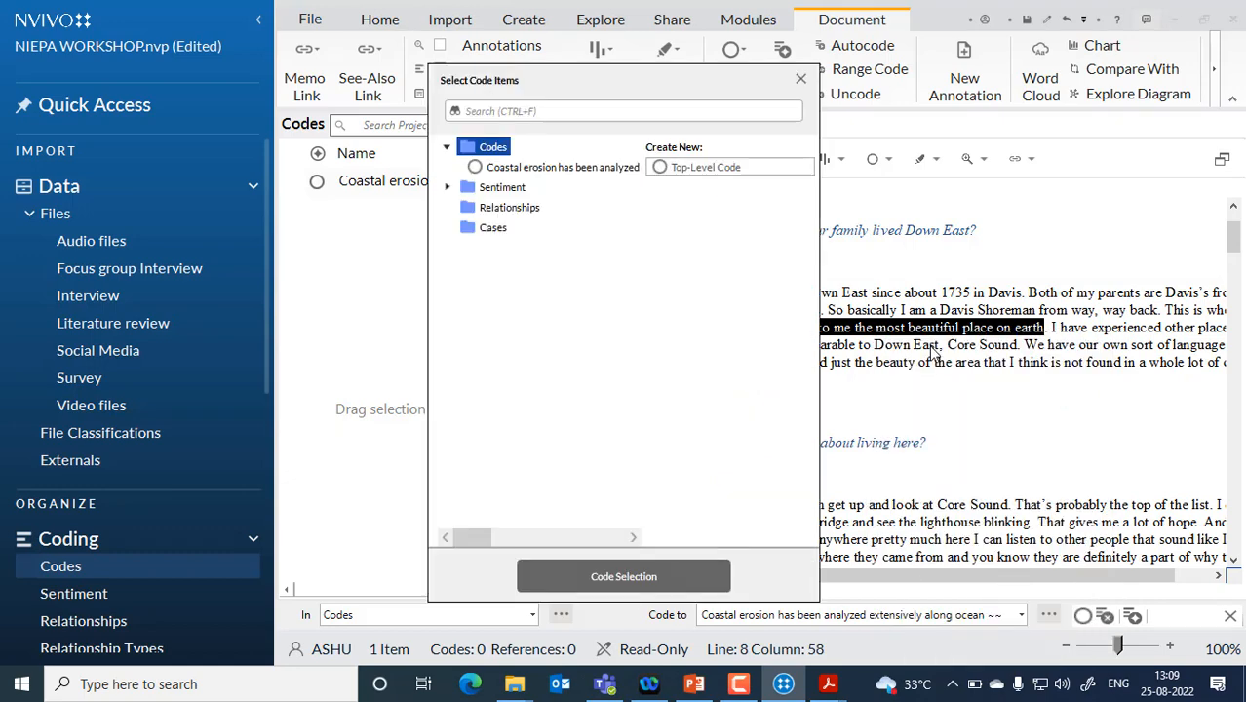
{"action": "left_click", "coordinate": [691, 169]}
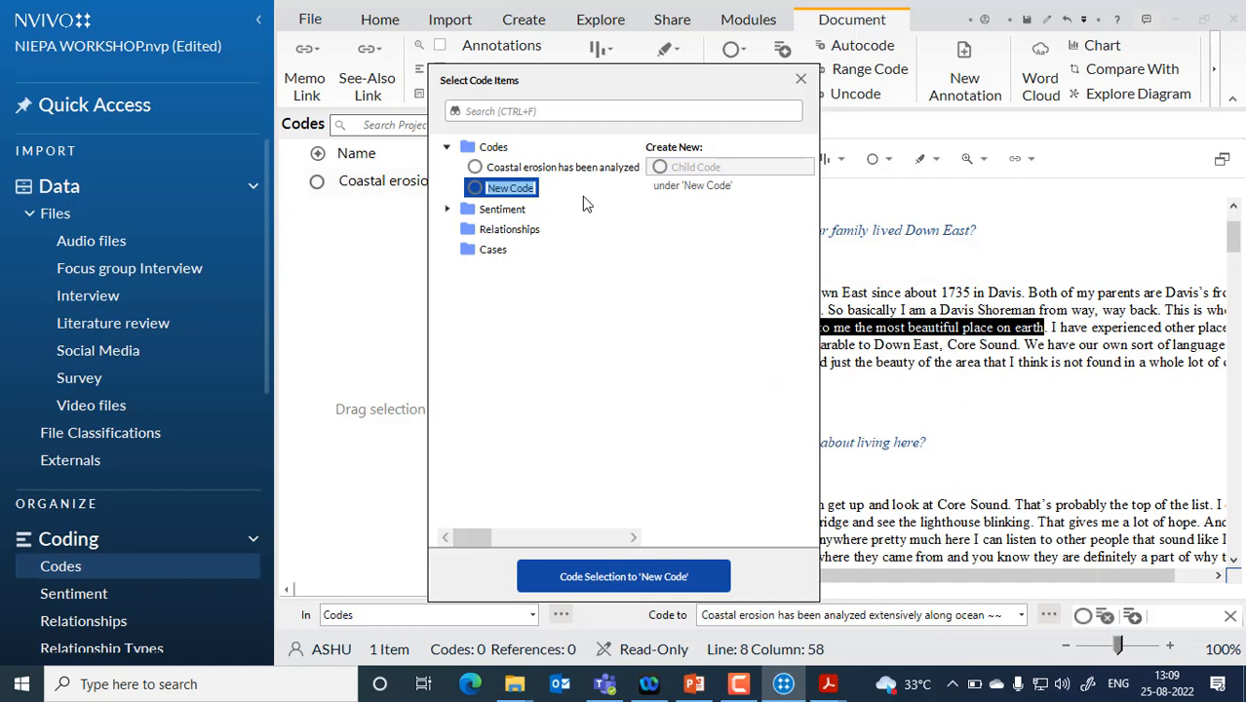
{"action": "type", "text": "Beautiful"}
{"action": "left_click", "coordinate": [636, 579]}
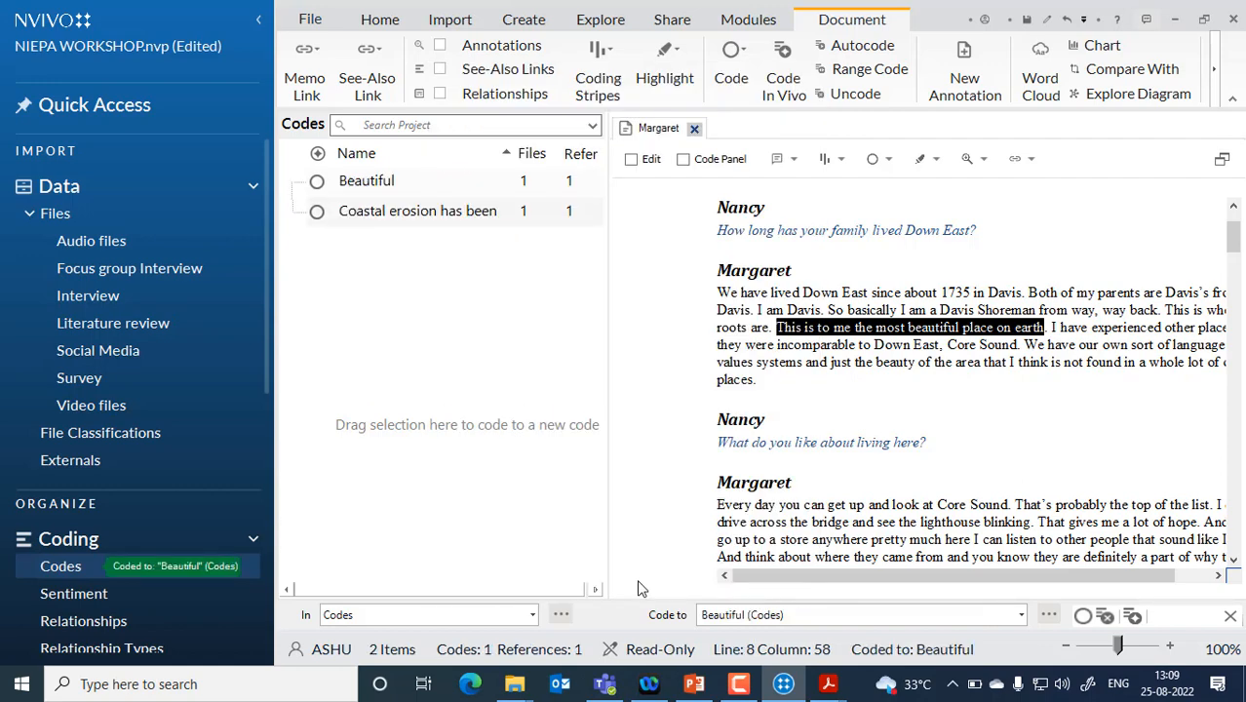
{"action": "left_click", "coordinate": [142, 576]}
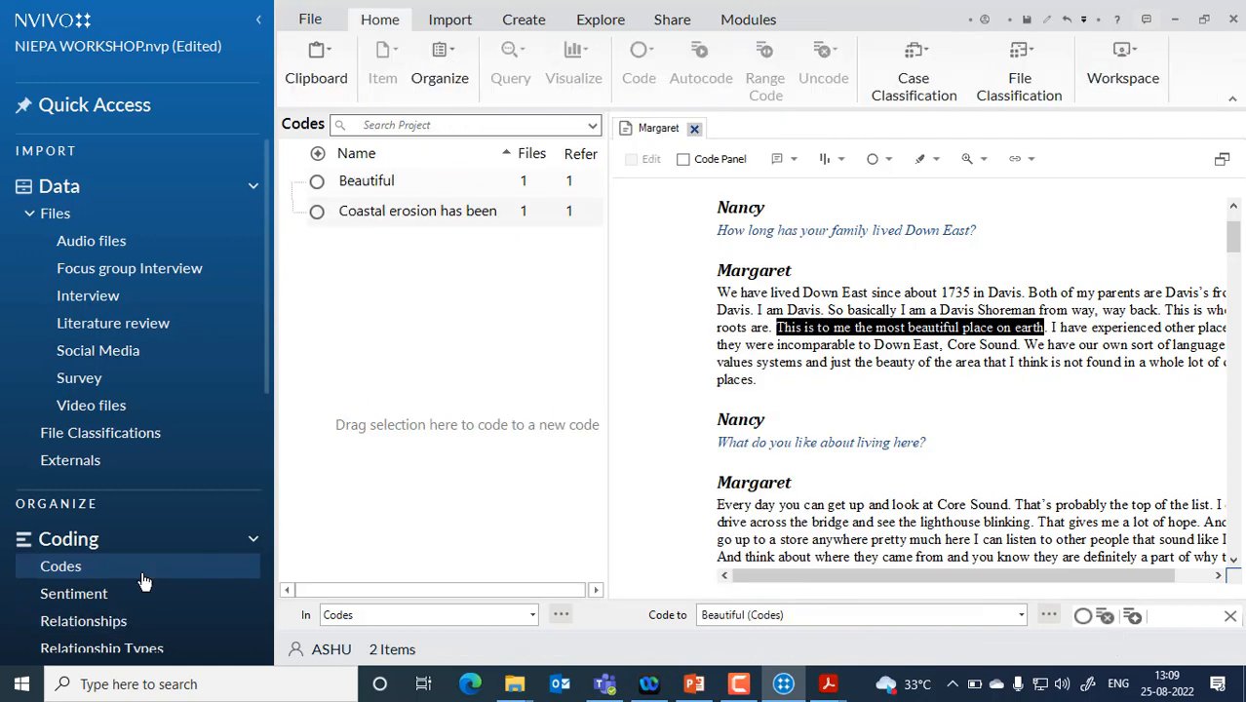
{"action": "left_click", "coordinate": [371, 191]}
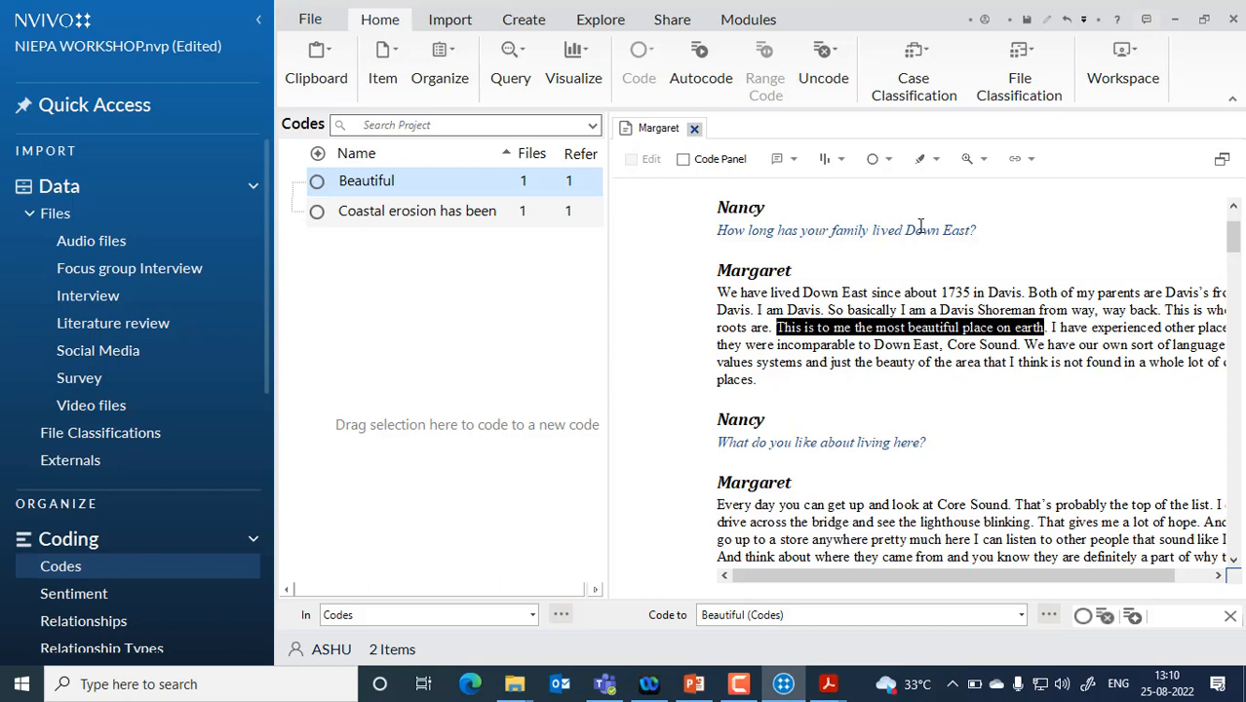
Code the statement about getting up every day and looking at Core Sound to the existing Beautiful code.
{"action": "scroll", "coordinate": [953, 365], "scroll_direction": "down", "scroll_amount": 3}
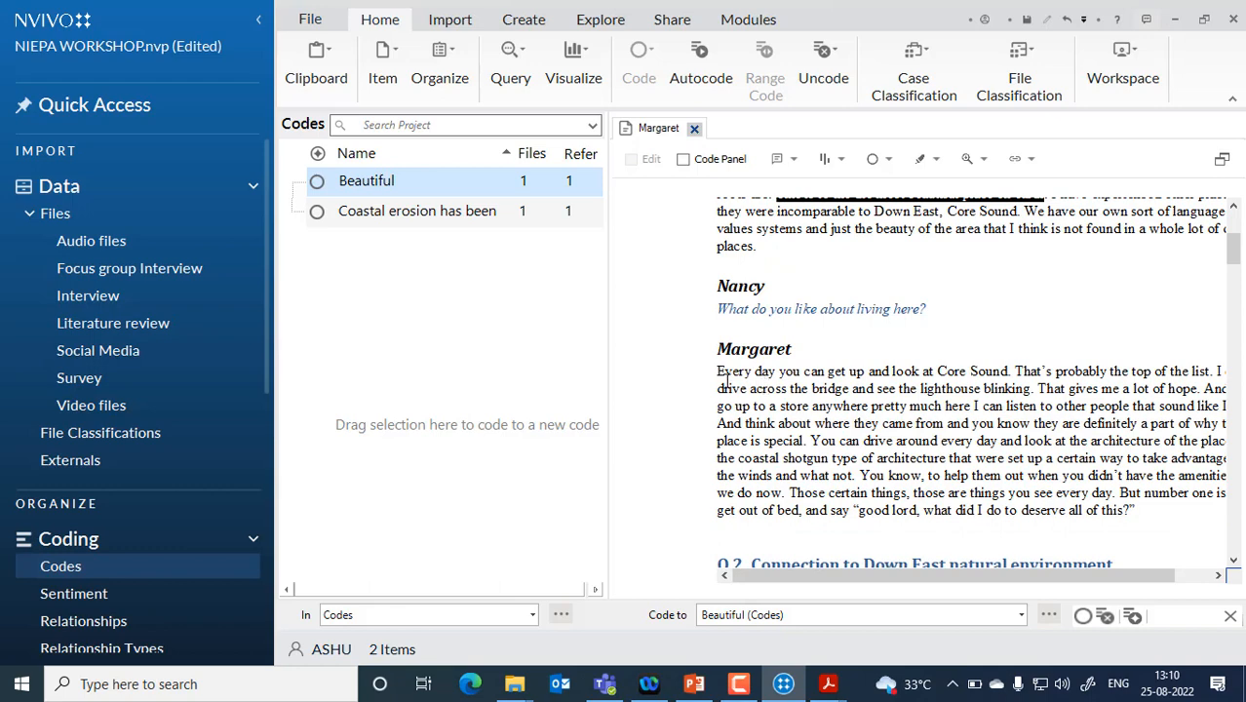
{"action": "left_click_drag", "start_coordinate": [725, 376], "coordinate": [1012, 375]}
{"action": "right_click", "coordinate": [861, 370]}
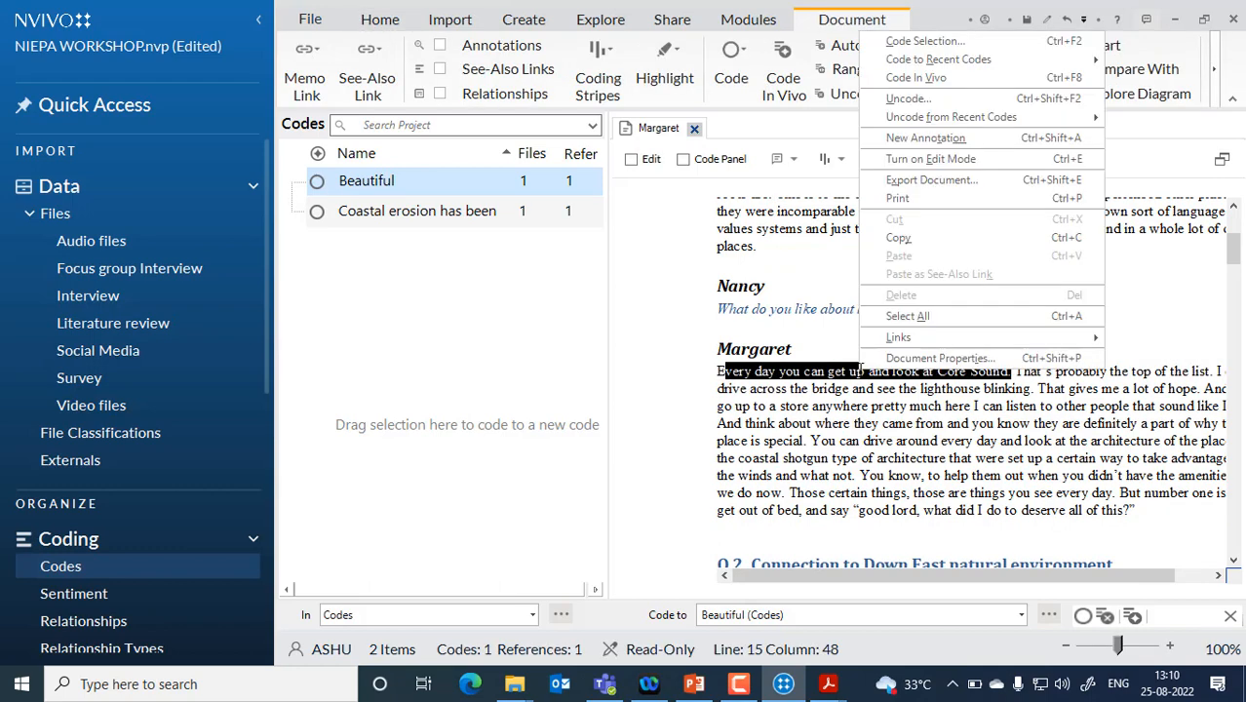
{"action": "left_click", "coordinate": [926, 43]}
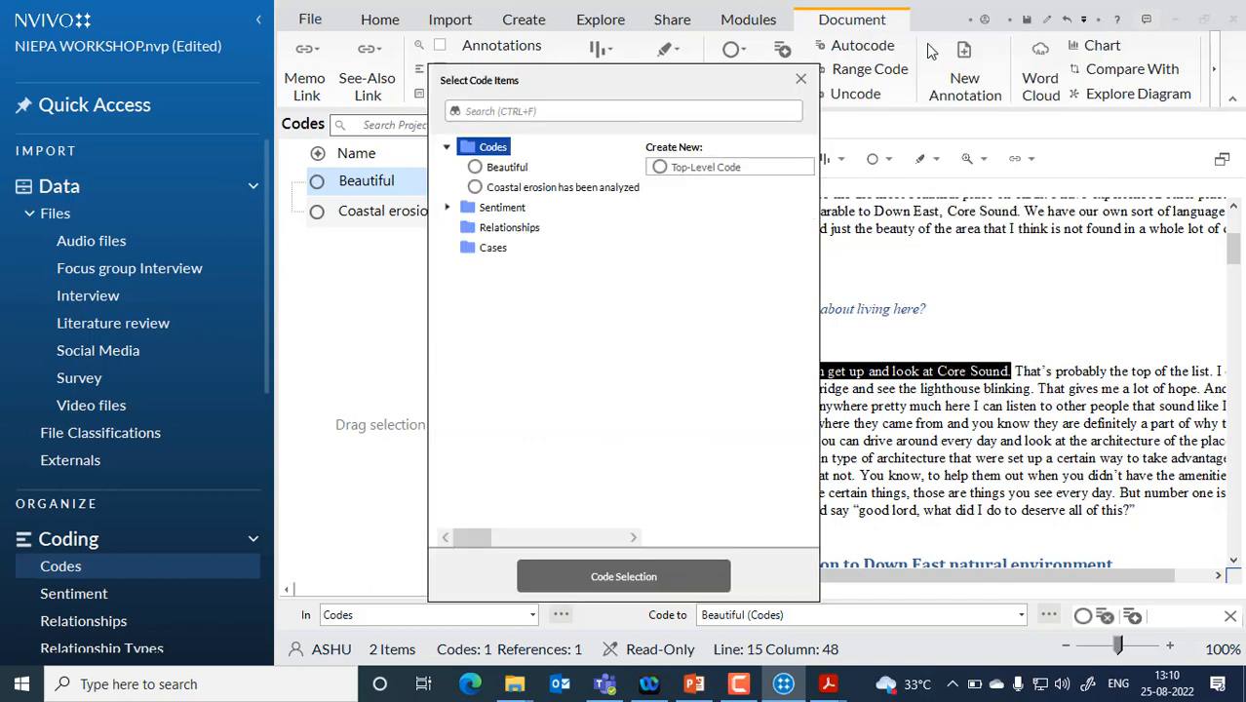
{"action": "left_click", "coordinate": [476, 171]}
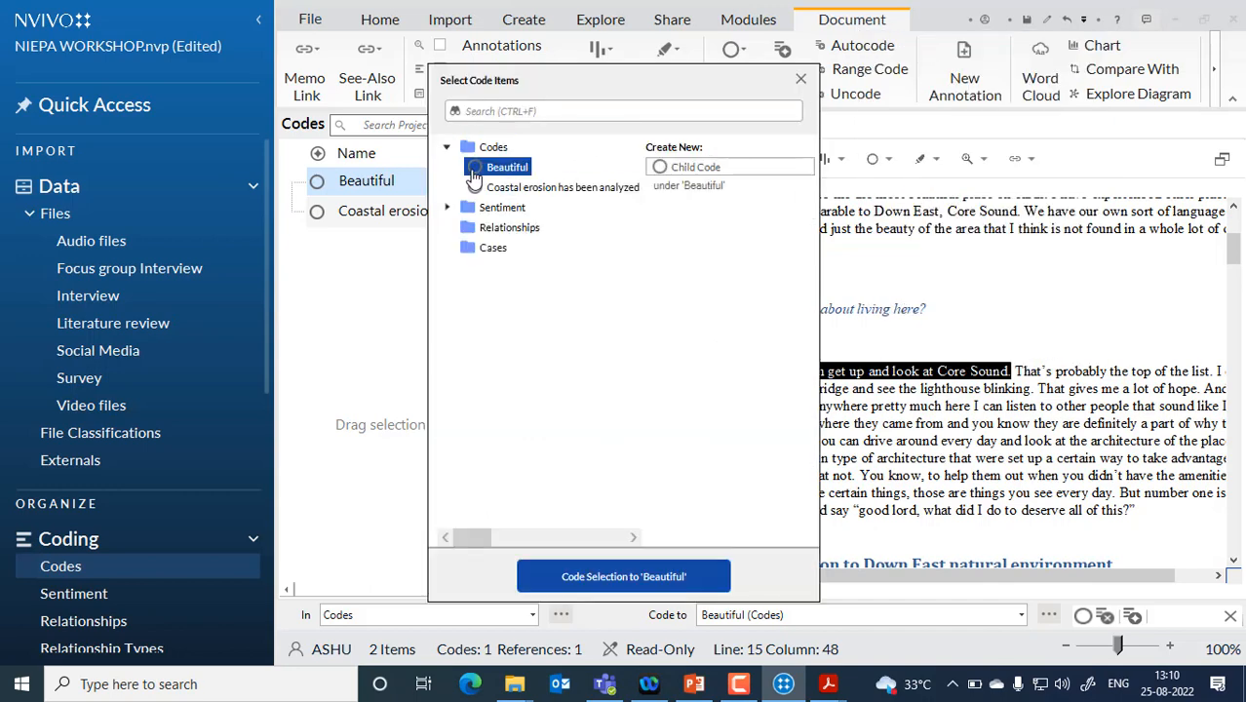
{"action": "left_click", "coordinate": [584, 577]}
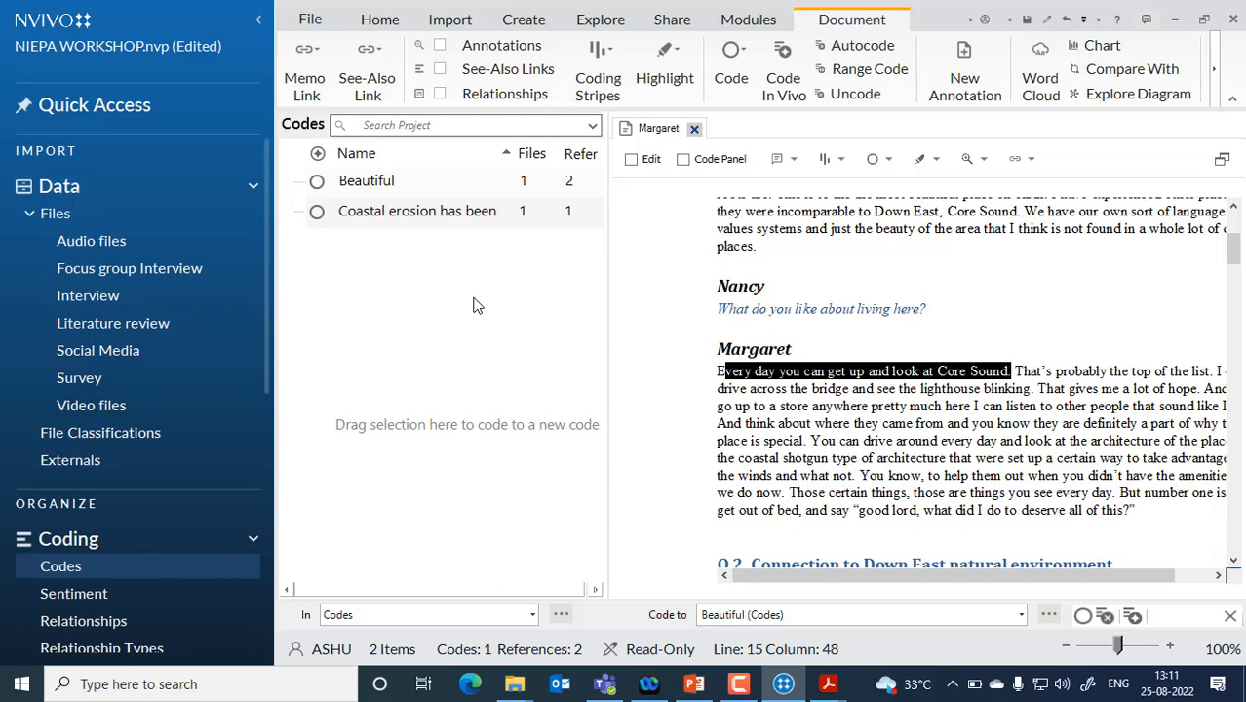
Close the NIEPA WORKSHOP project with its changes saved, and close the NVivo Research Papers folder.
{"action": "left_click", "coordinate": [1234, 25]}
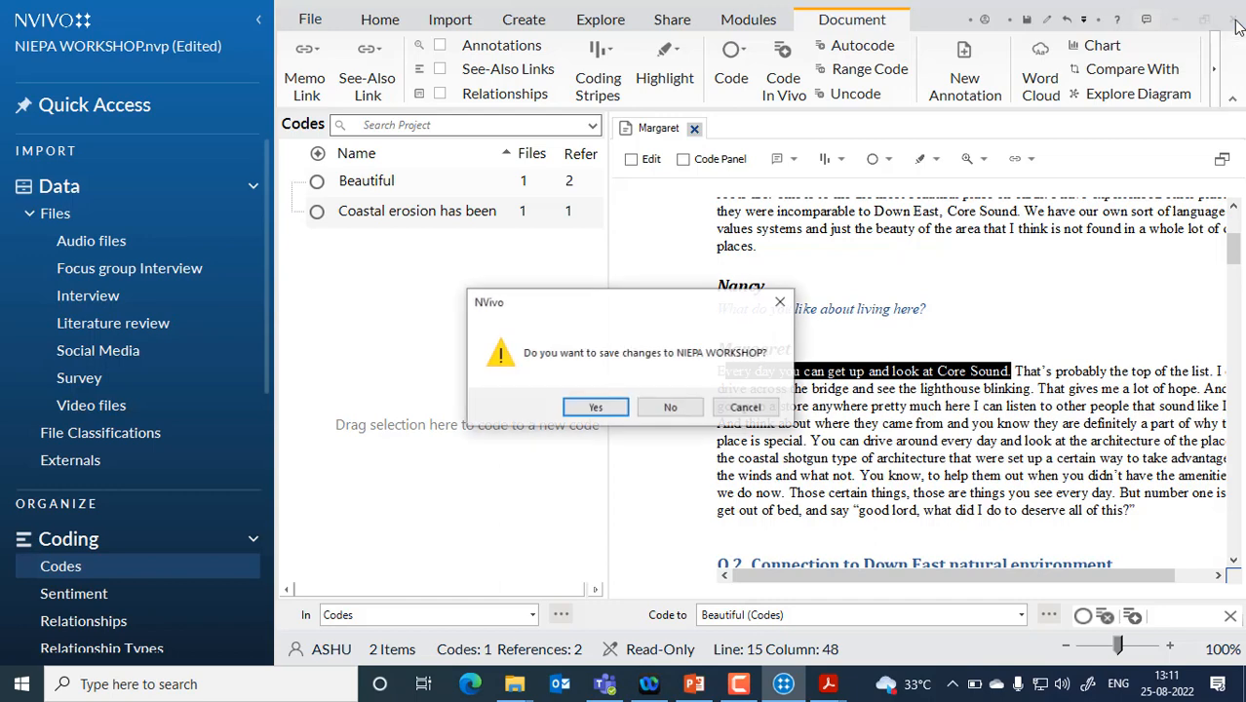
{"action": "left_click", "coordinate": [608, 413]}
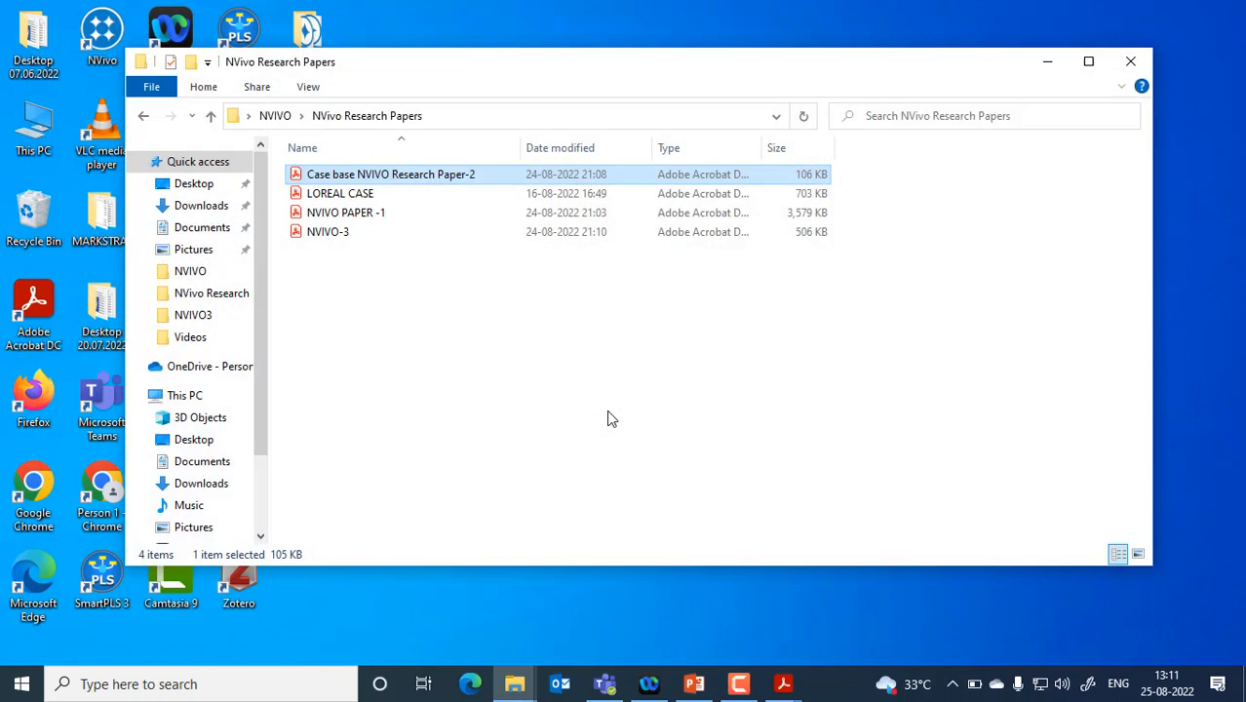
{"action": "left_click", "coordinate": [1130, 60]}
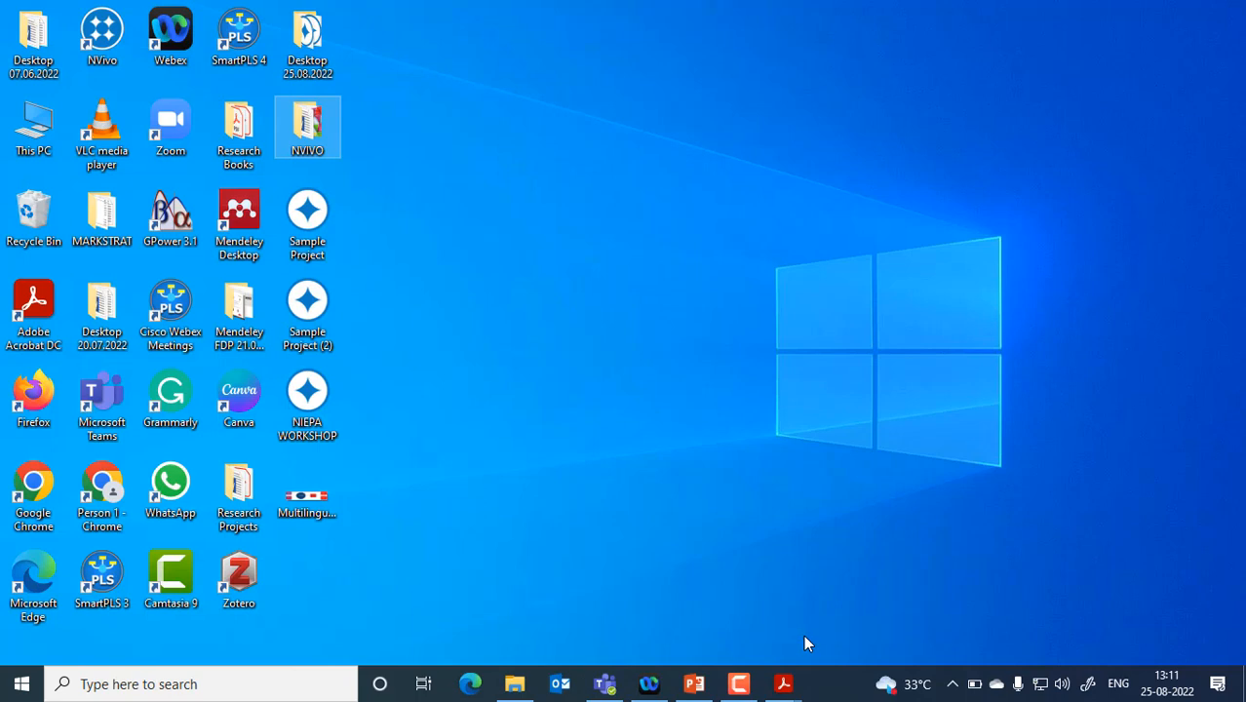
{"action": "left_click", "coordinate": [783, 685]}
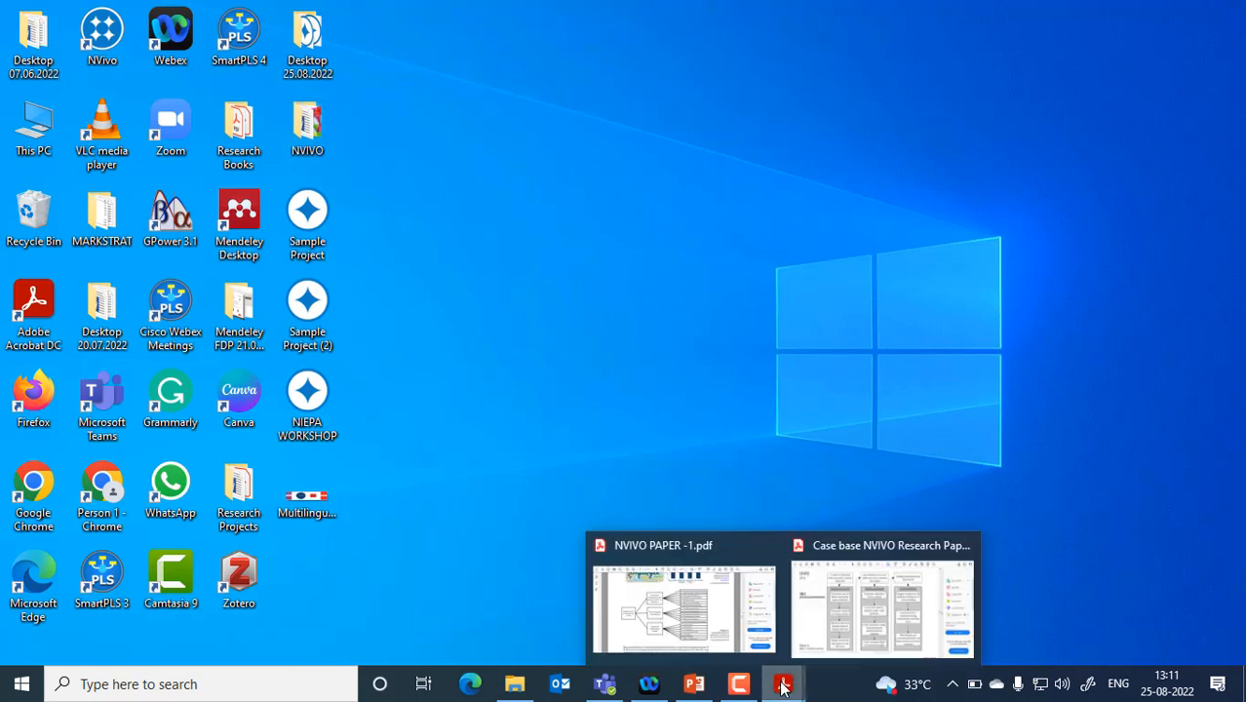
{"action": "left_click", "coordinate": [741, 685]}
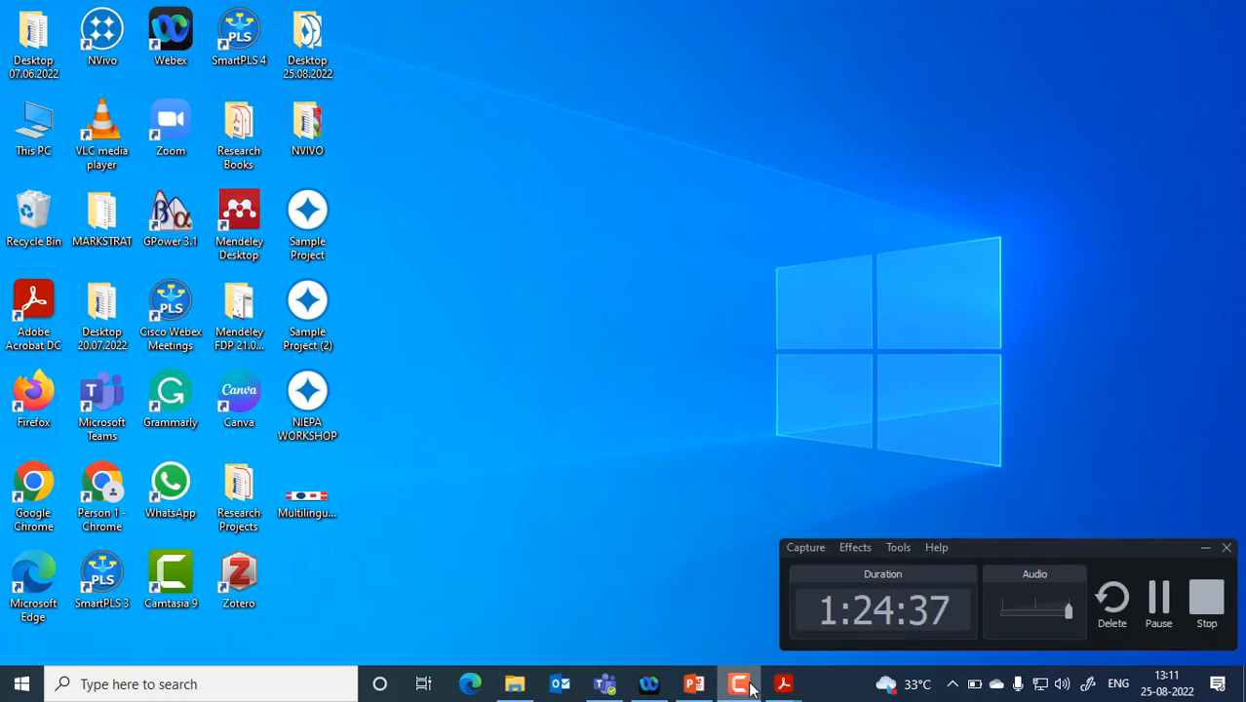
{"action": "left_click", "coordinate": [748, 688]}
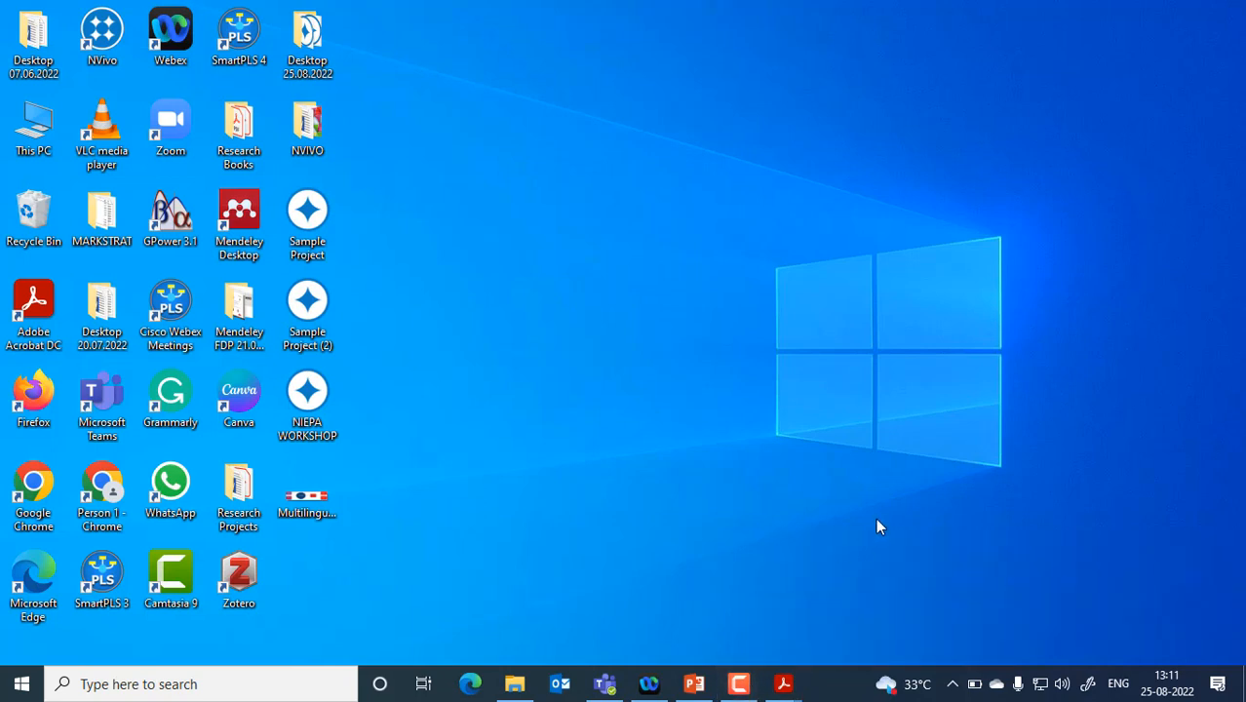